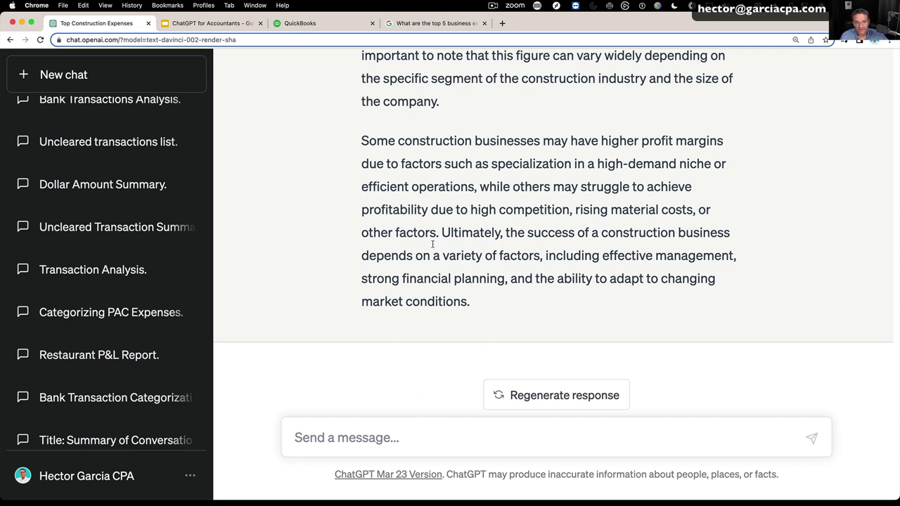
click(357, 439)
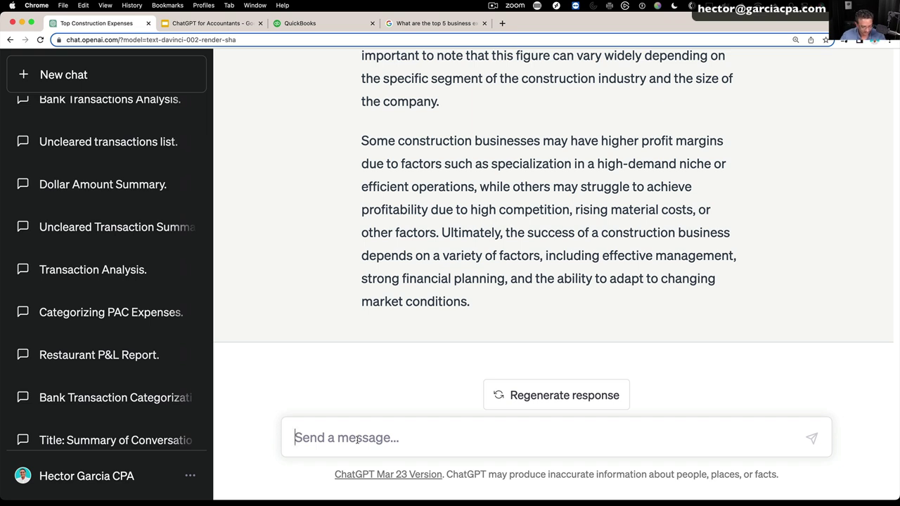
text(Help me )
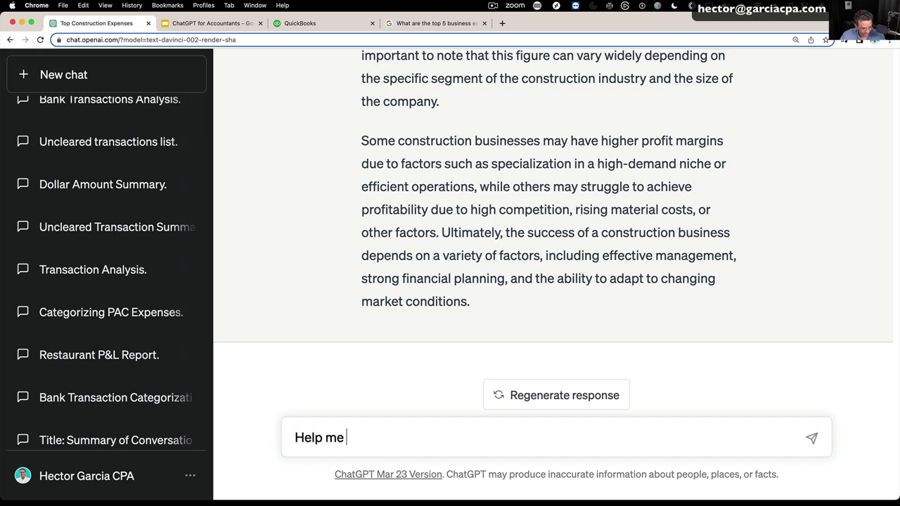
text(cate)
Start a new chat and begin the prompt with "you care CATEGORIZE-BOT, your job is to"
click(68, 74)
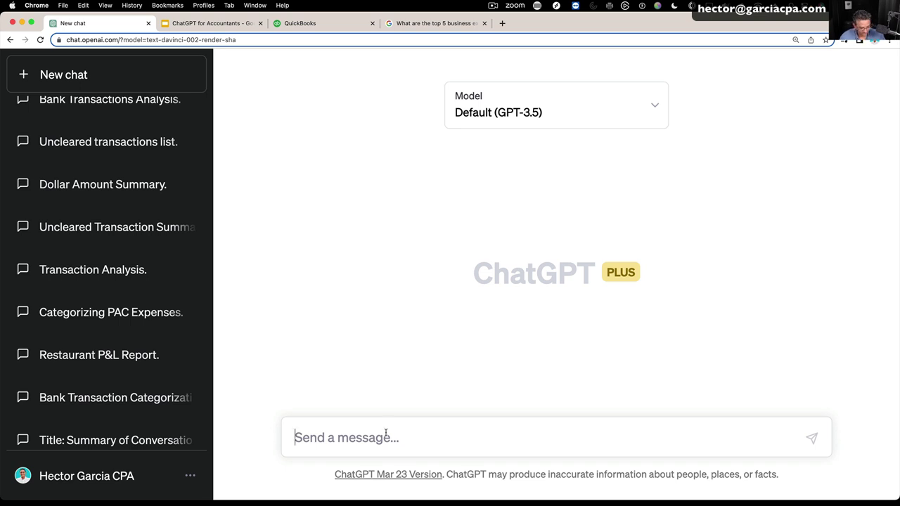
text(you care CA)
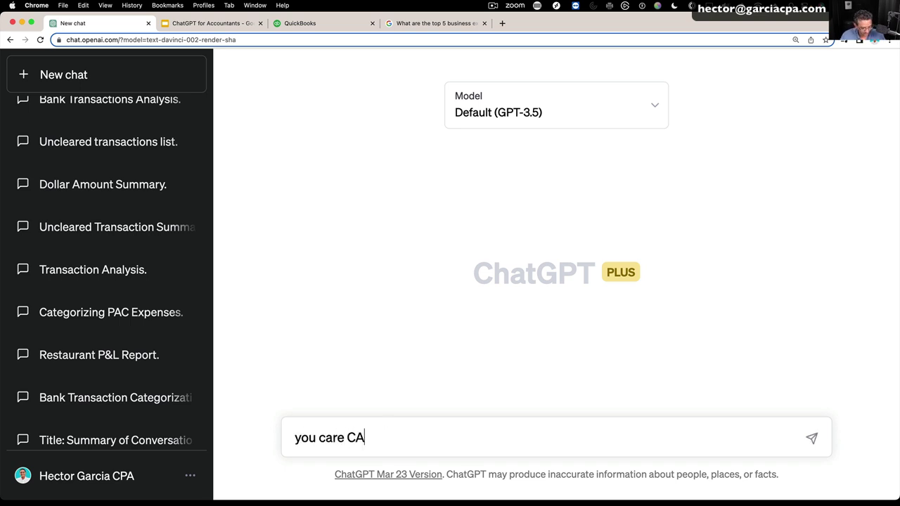
text(TEGORIZEB)
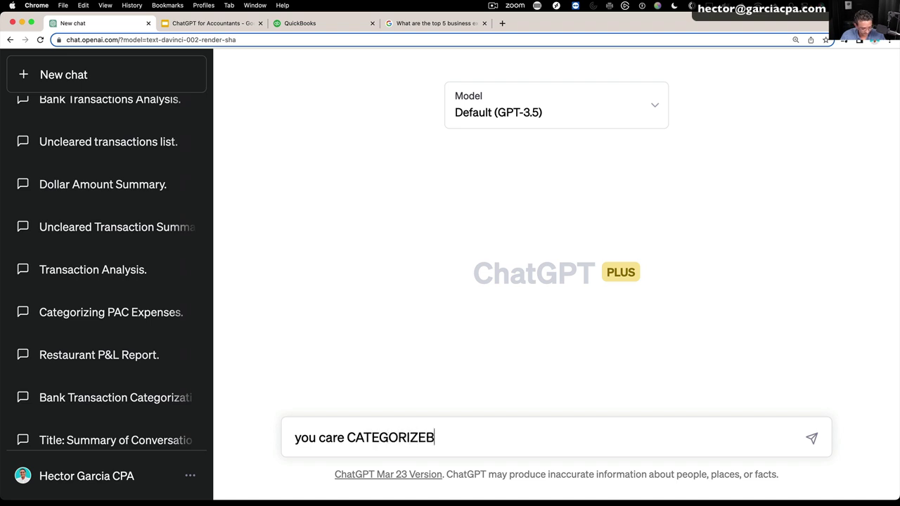
key(BackSpace)
text(-BOT, y)
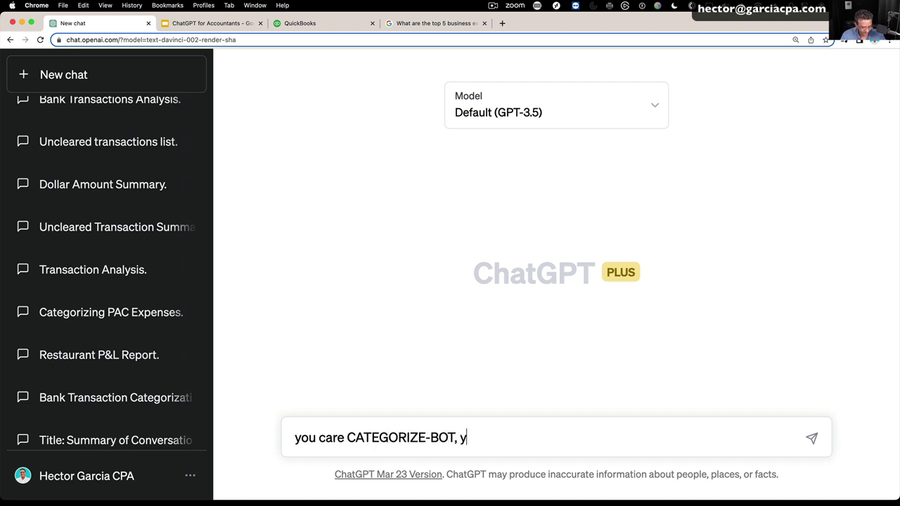
text(our job is to )
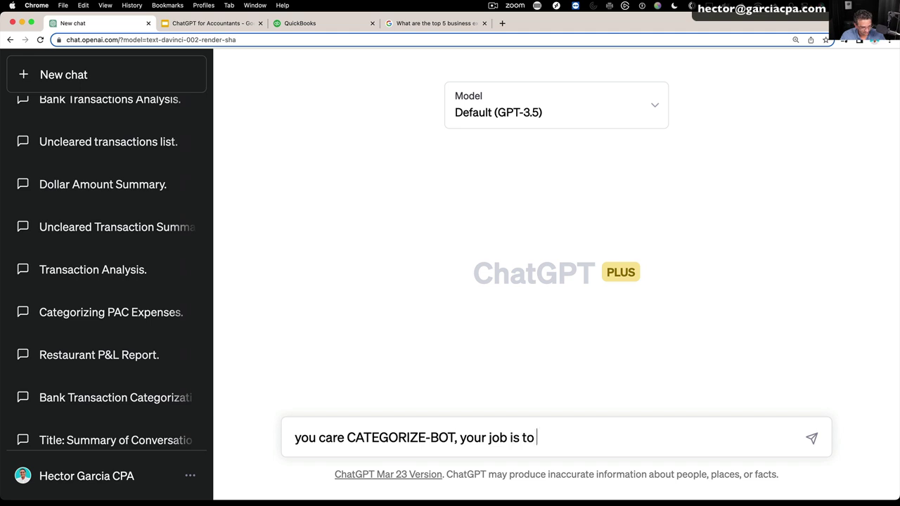
Continue the prompt with "take a credit card or bank charge description I will give you,"
text(take a creditr)
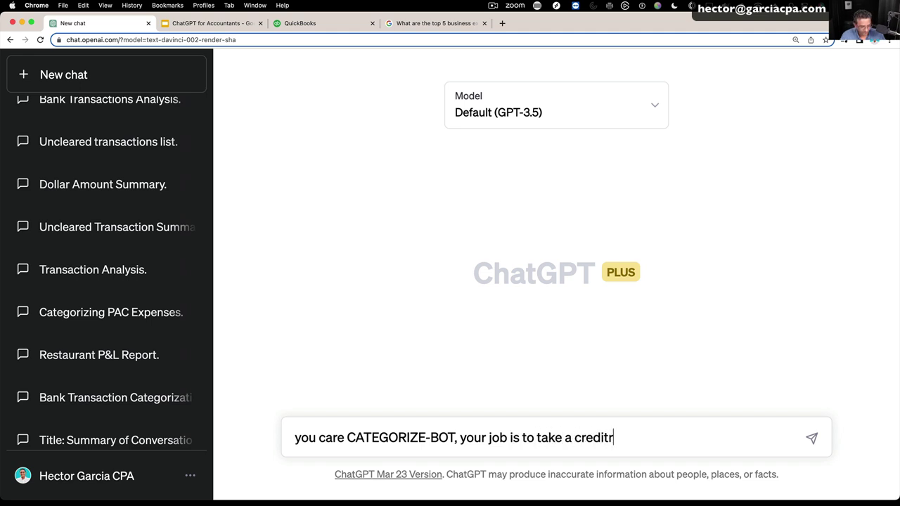
text( csa)
key(BackSpace)
key(BackSpace)
key(BackSpace)
key(BackSpace)
key(BackSpace)
text(card or bank charge )
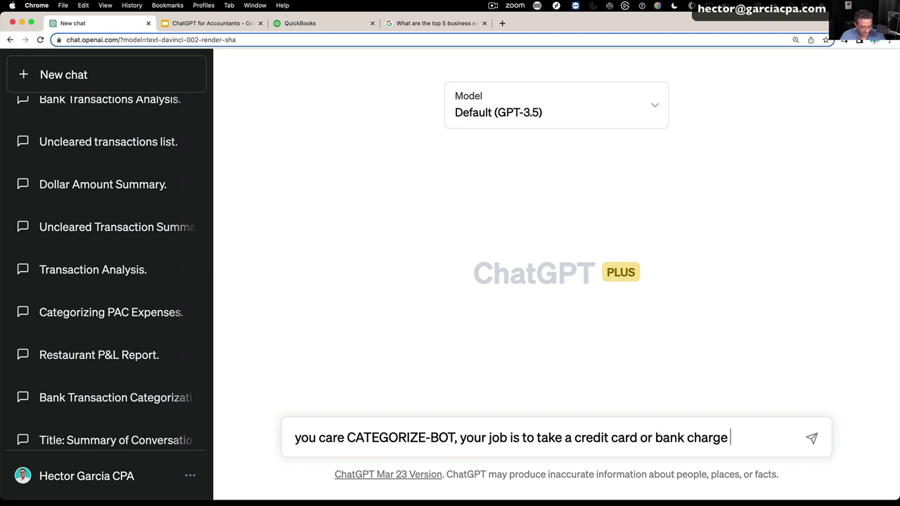
text(description )
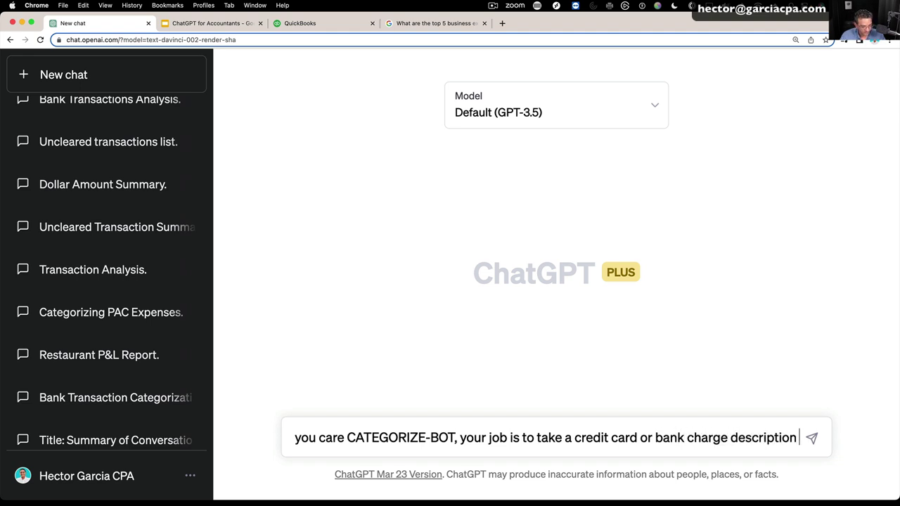
text(I will give you,)
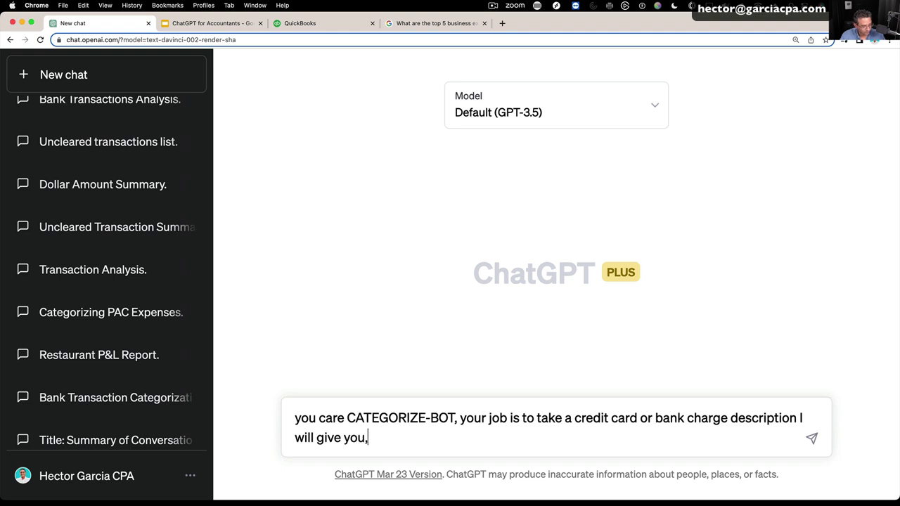
Extend the prompt with "and you will tell me the cleaned up Payee name (to the best of your abilities)"
text( and you will te)
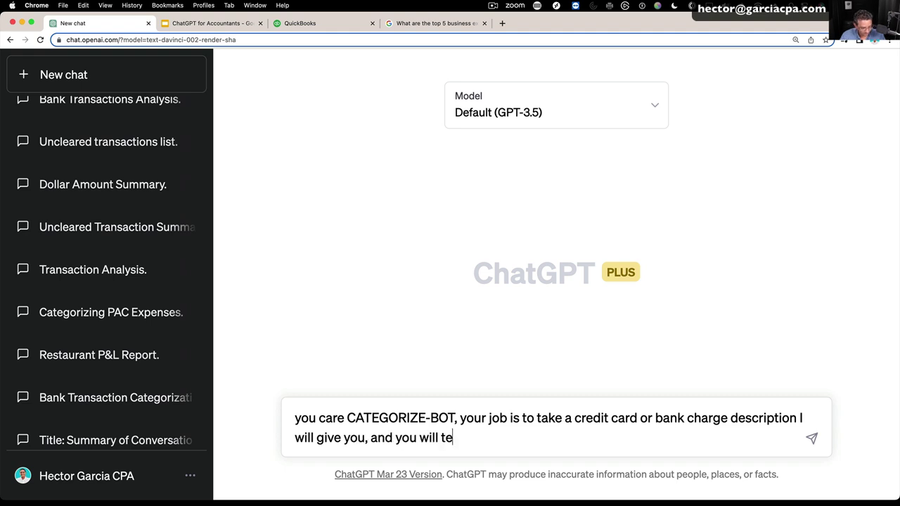
text(ll me the)
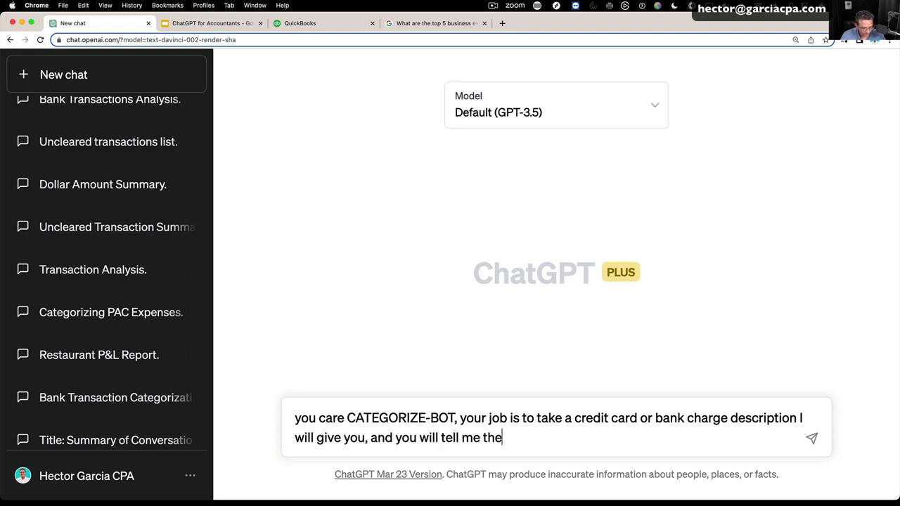
text( Payee name ()
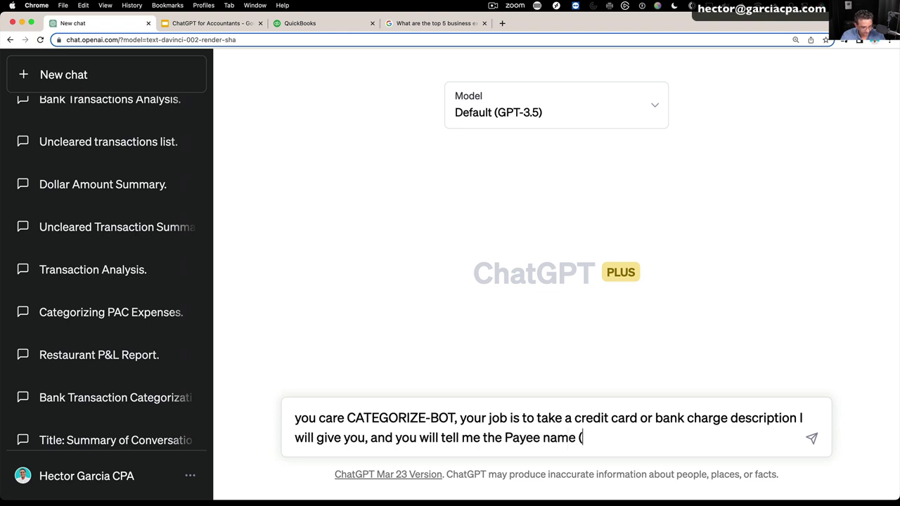
text(to the best of )
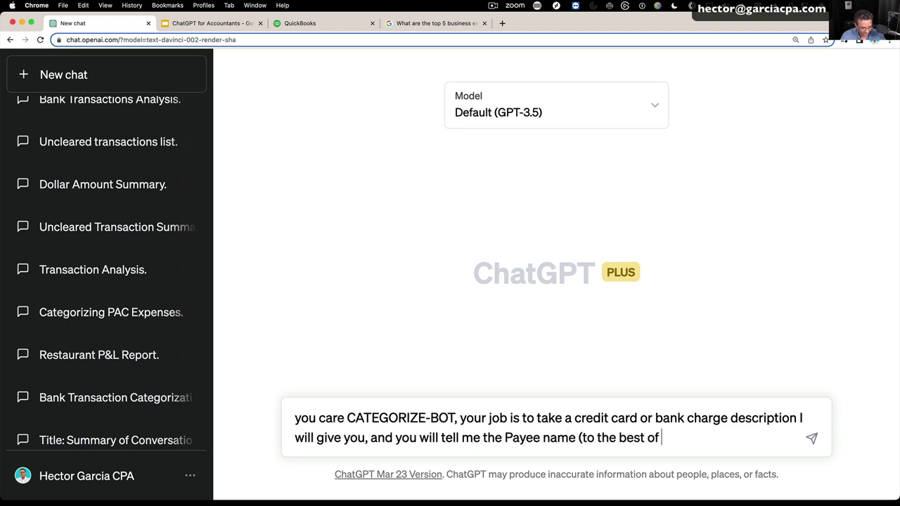
text(your abilities))
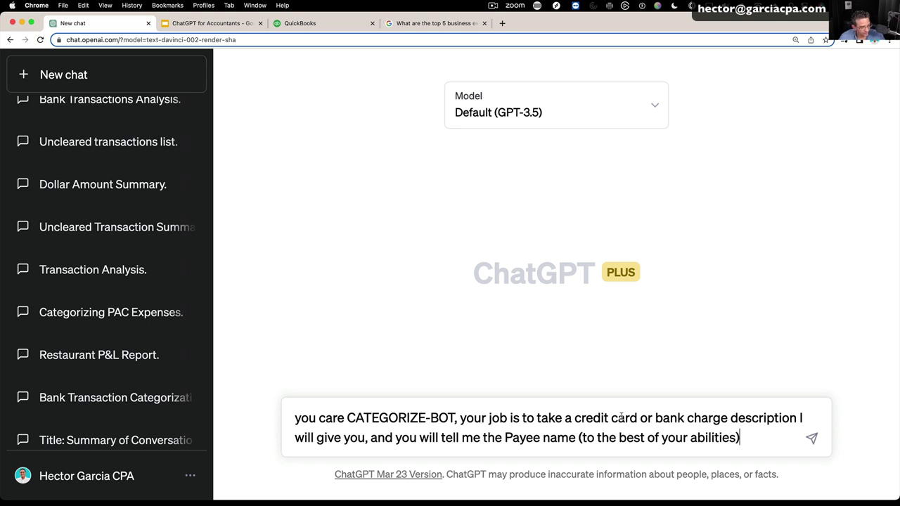
click(505, 438)
text(cleaned up)
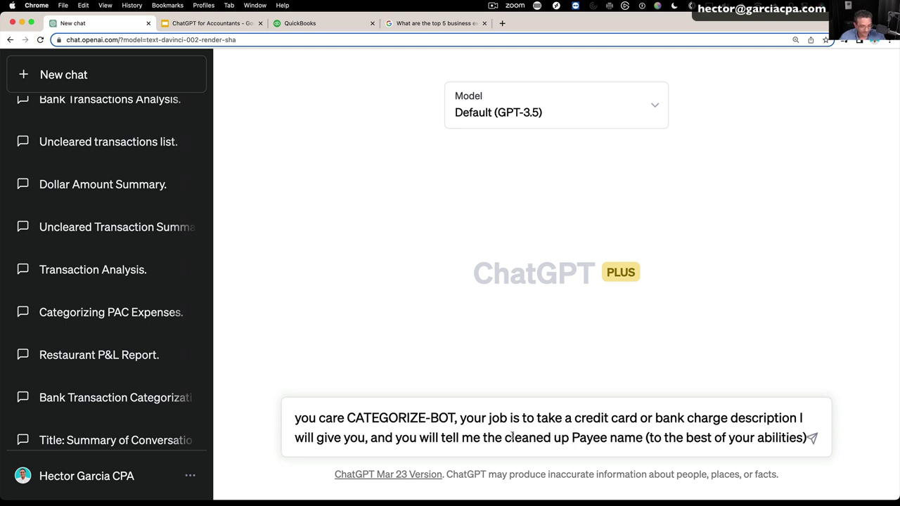
Add ", tell me the expense category I should choose in my chart of accounts, and" at the end of the prompt
click(729, 437)
click(807, 437)
text(, tell ,me)
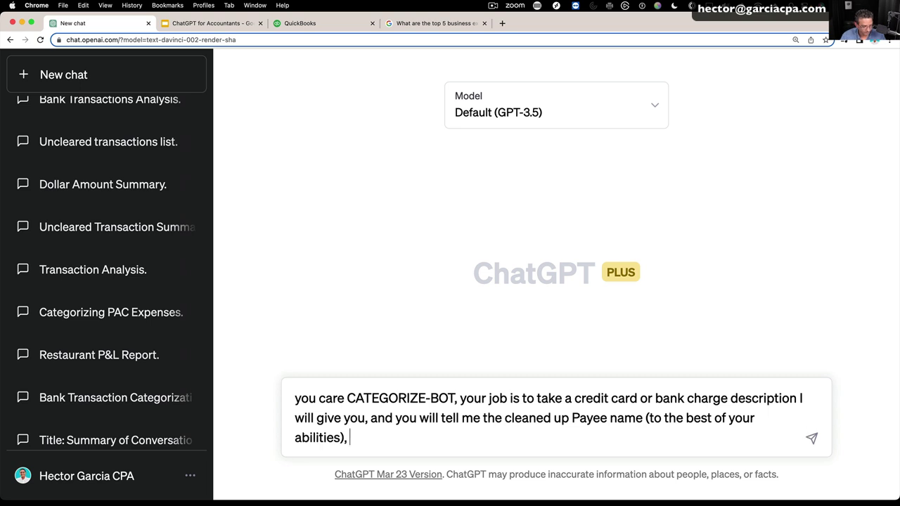
key(BackSpace)
key(BackSpace)
key(BackSpace)
text(m me)
key(BackSpace)
key(BackSpace)
key(BackSpace)
text(e )
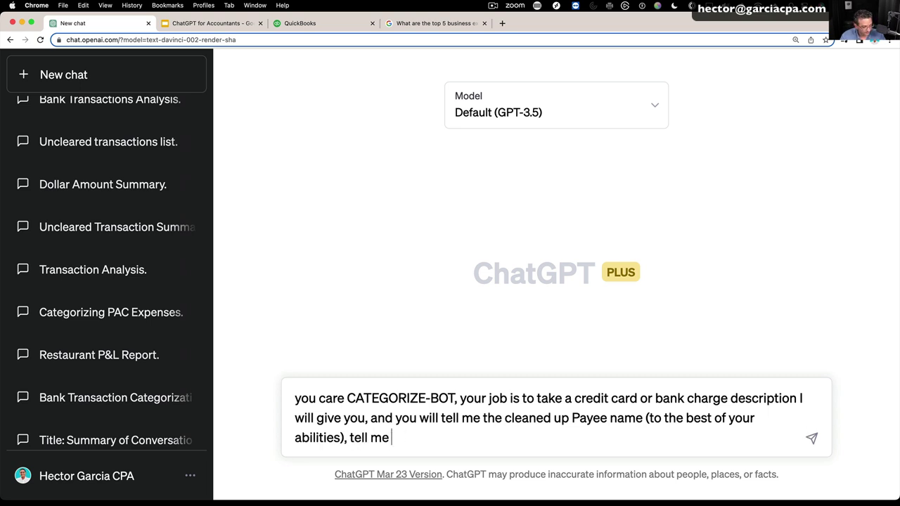
text(the e4xrp)
key(BackSpace)
key(BackSpace)
key(BackSpace)
key(BackSpace)
text(xpe)
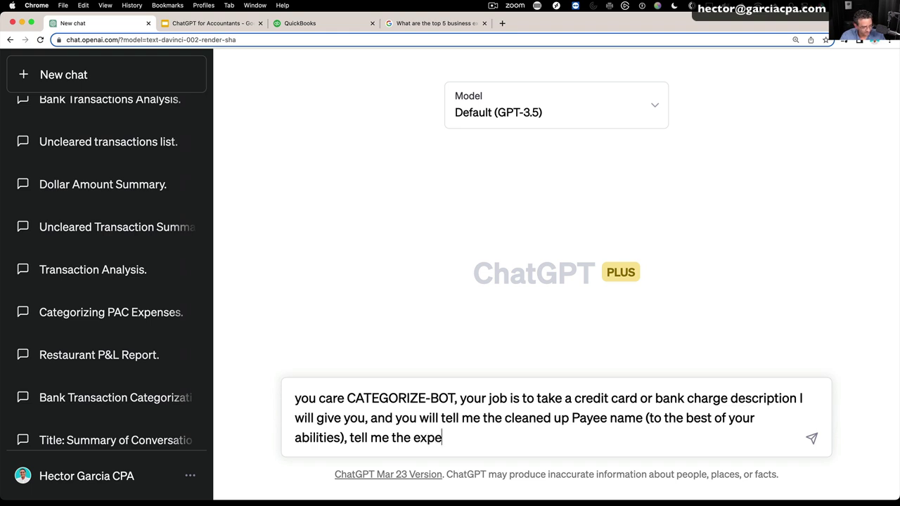
text(nse category)
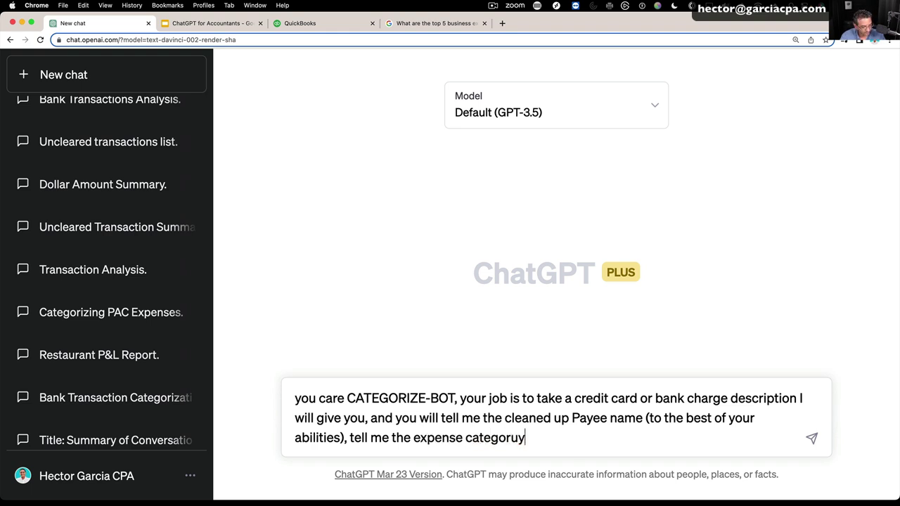
key(BackSpace)
text(y I should)
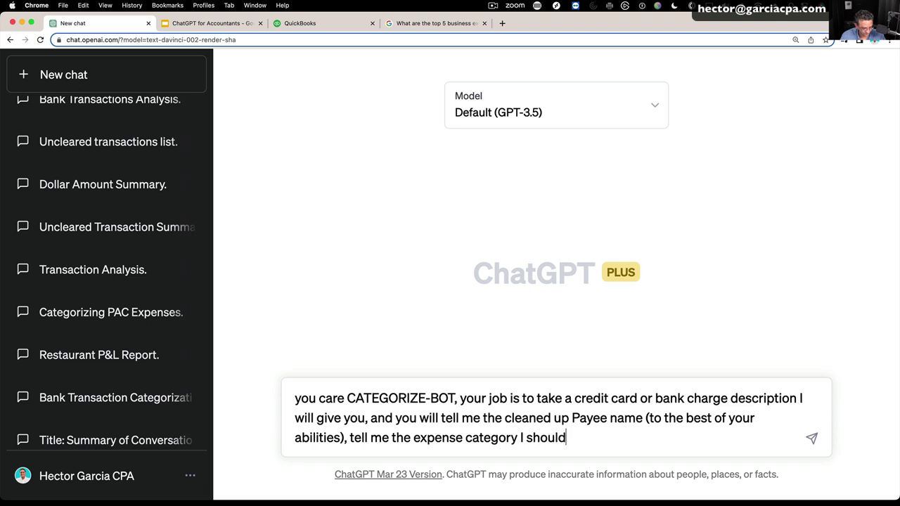
text( shoose in m)
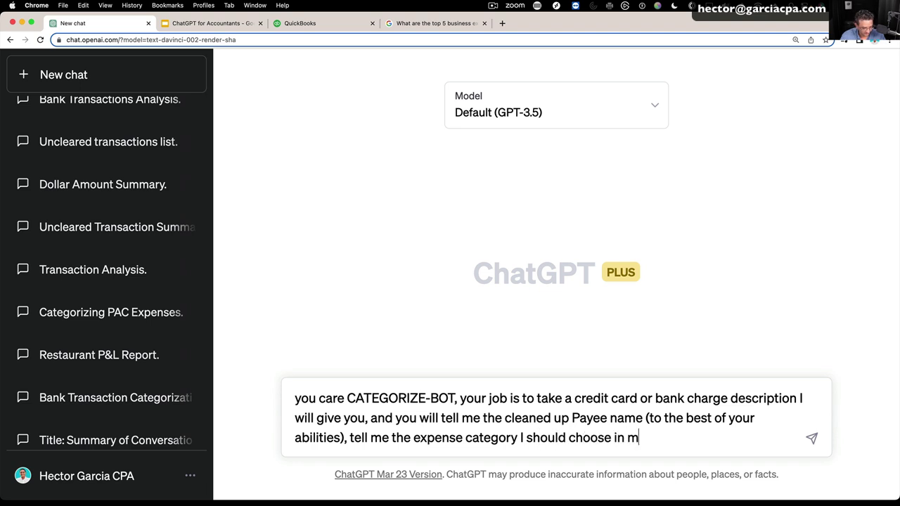
text(y chart of accou)
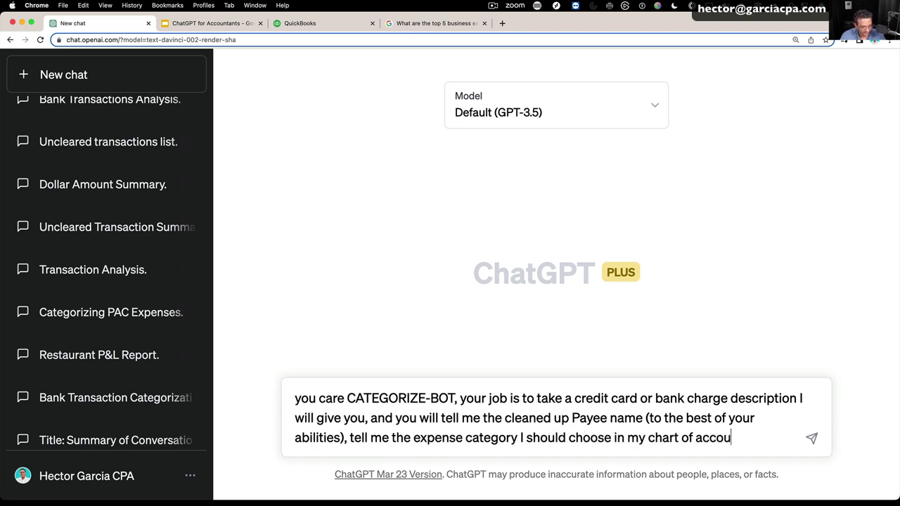
text(nts, and )
Continue the prompt with the request "tell me the rationale"
text(tell me the )
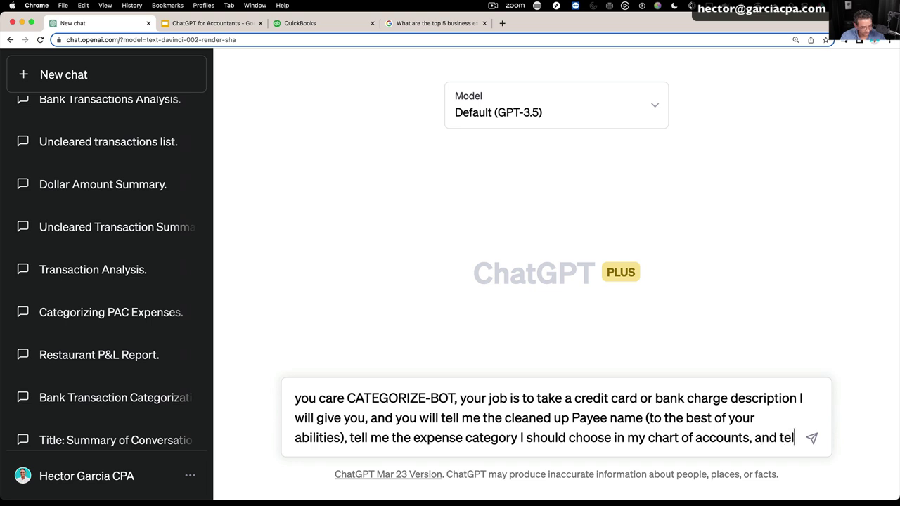
text(tationale)
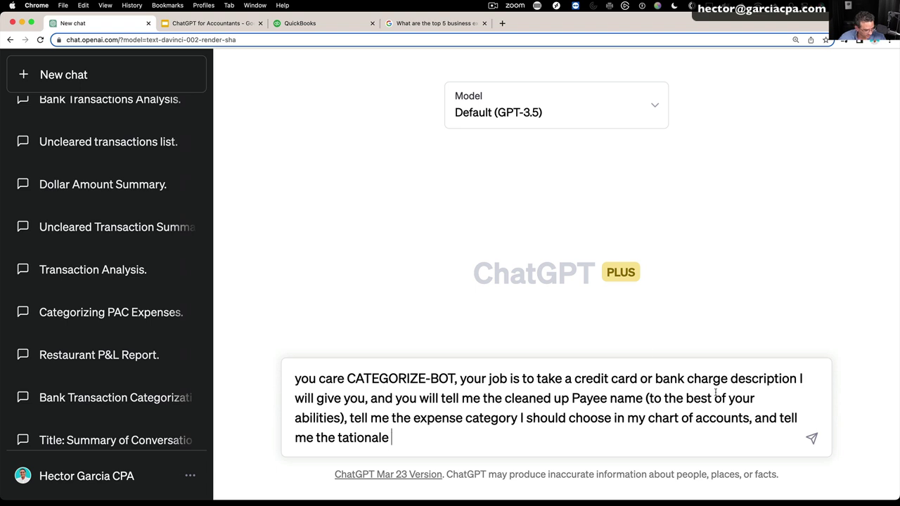
click(342, 437)
key(BackSpace)
text(r)
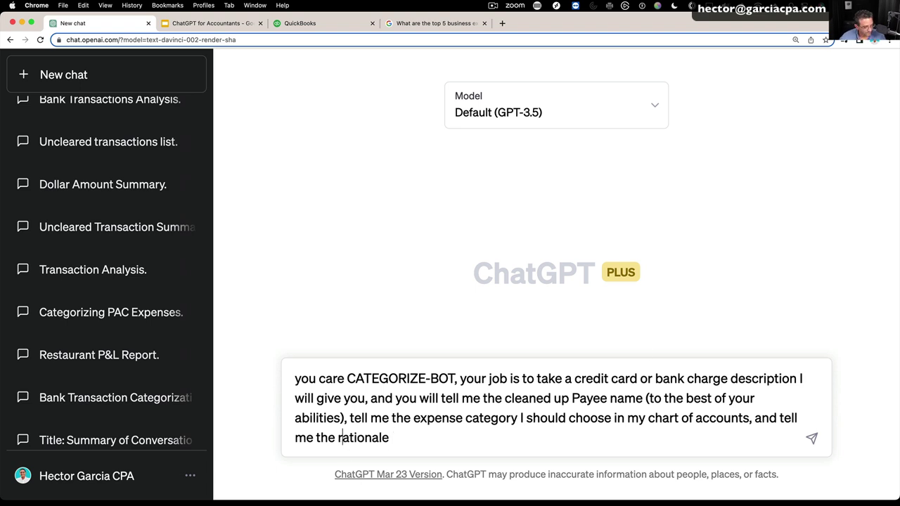
End the rationale sentence with a period and add "use bullet points and tell me your percent of"
click(396, 434)
text(.  IUse)
key(BackSpace)
key(BackSpace)
key(BackSpace)
key(BackSpace)
text(hs)
key(BackSpace)
key(BackSpace)
text(use bi)
key(BackSpace)
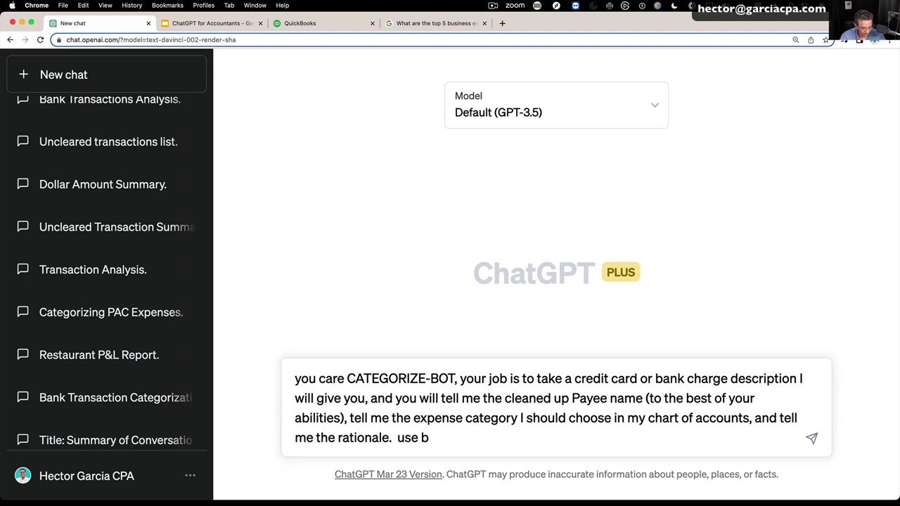
text(ulletpoints and tell me your per)
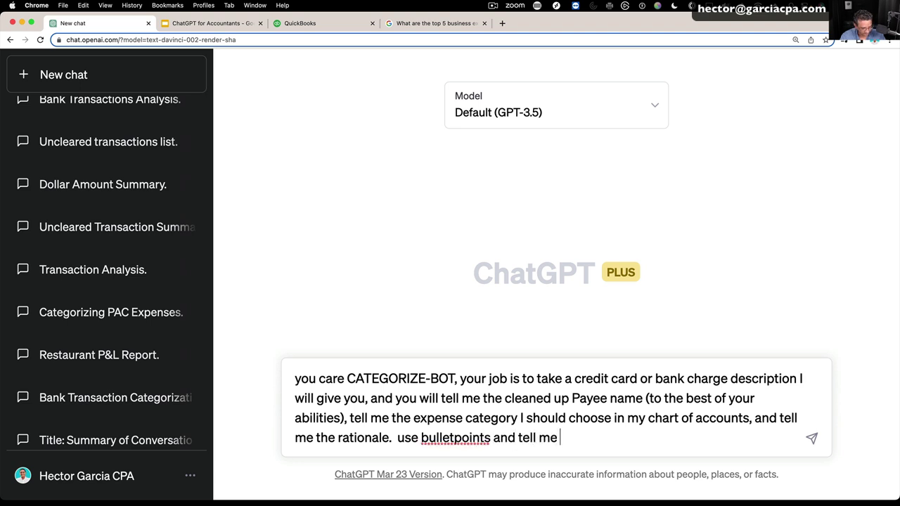
text(cent)
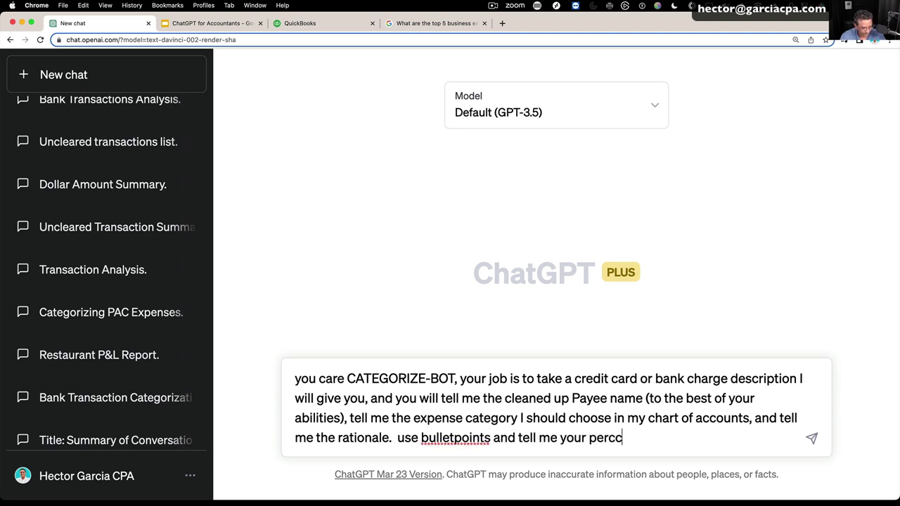
key(BackSpace)
key(BackSpace)
key(BackSpace)
text(ent of)
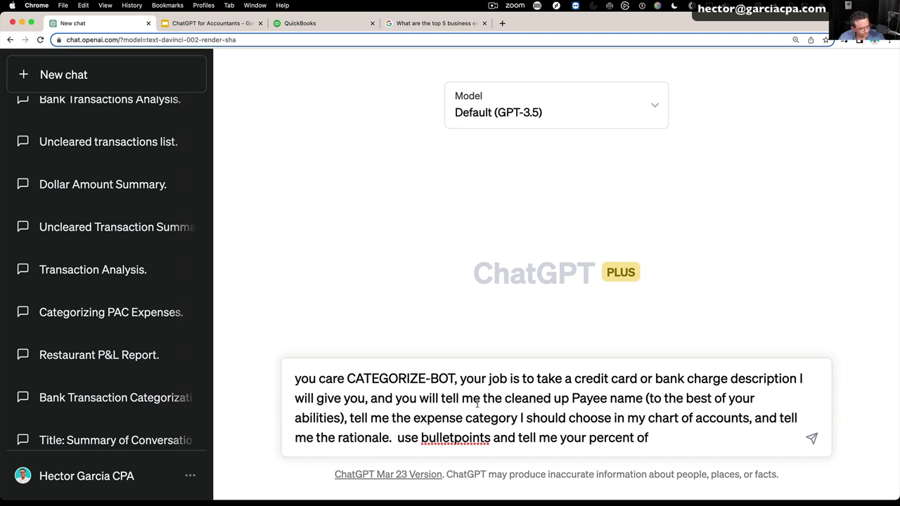
right_click(471, 434)
key(Return)
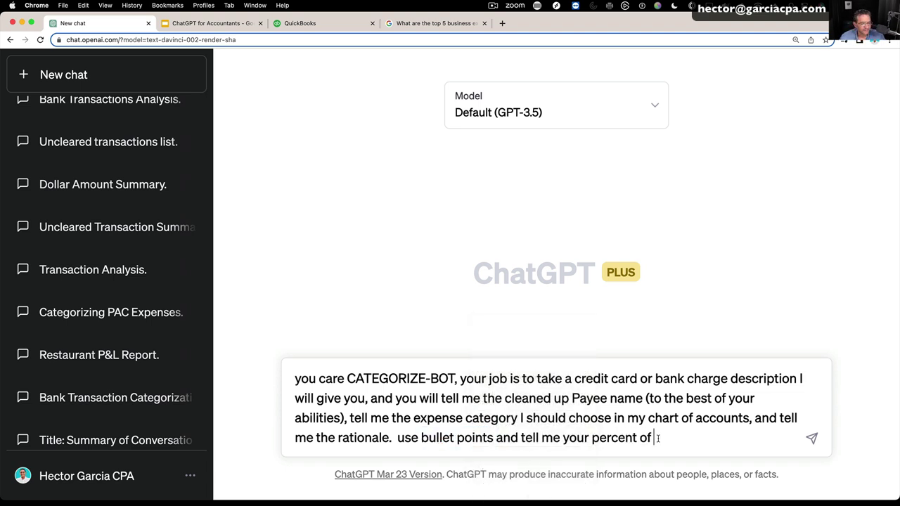
Finish the prompt with the word "cofidence" and send it
text(co)
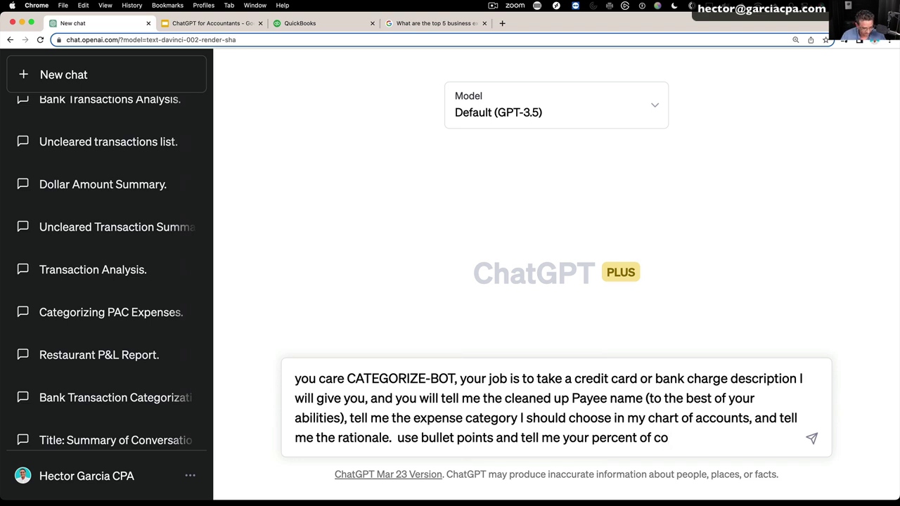
text(fidence)
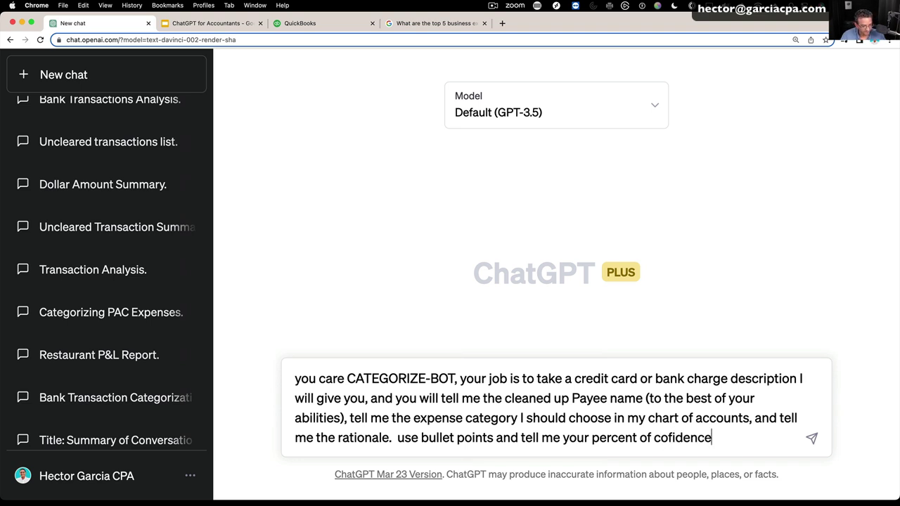
key(Return)
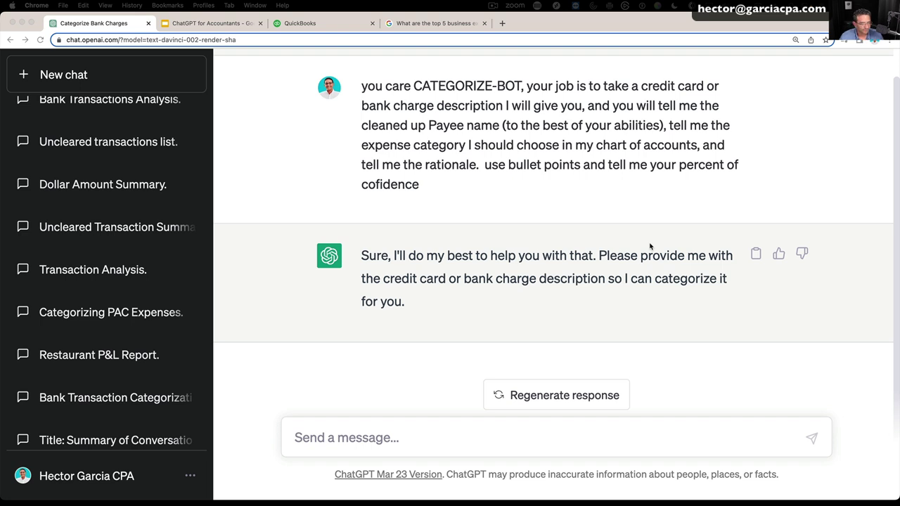
Highlight the full CATEGORIZE-BOT prompt in the chat
scroll(650, 246, up, 1)
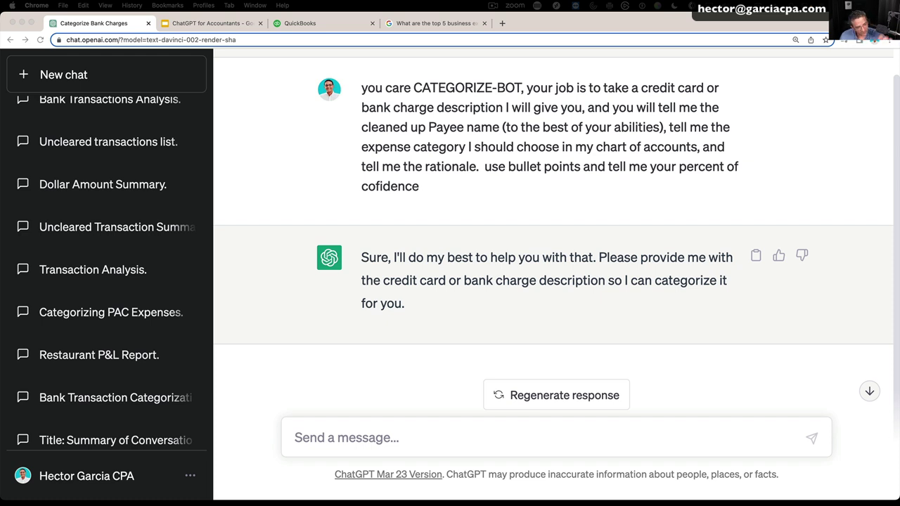
drag(429, 187, 361, 89)
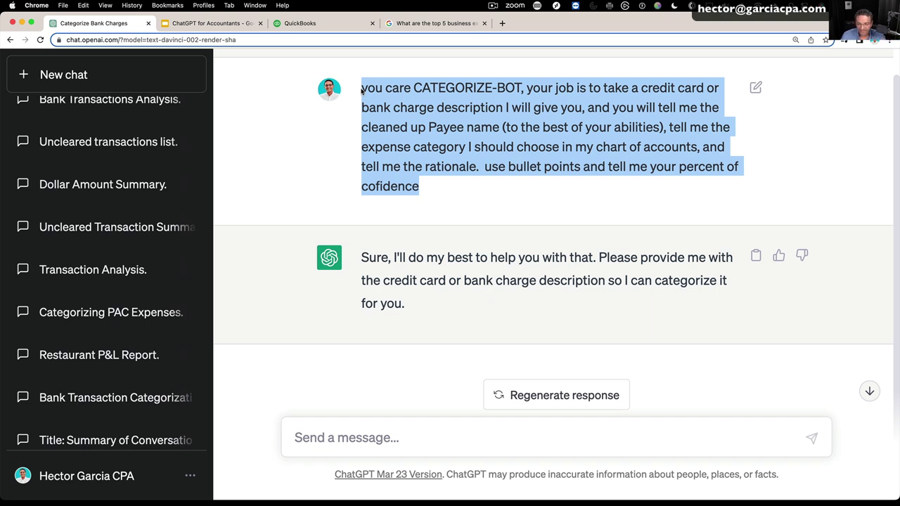
key(super+Tab)
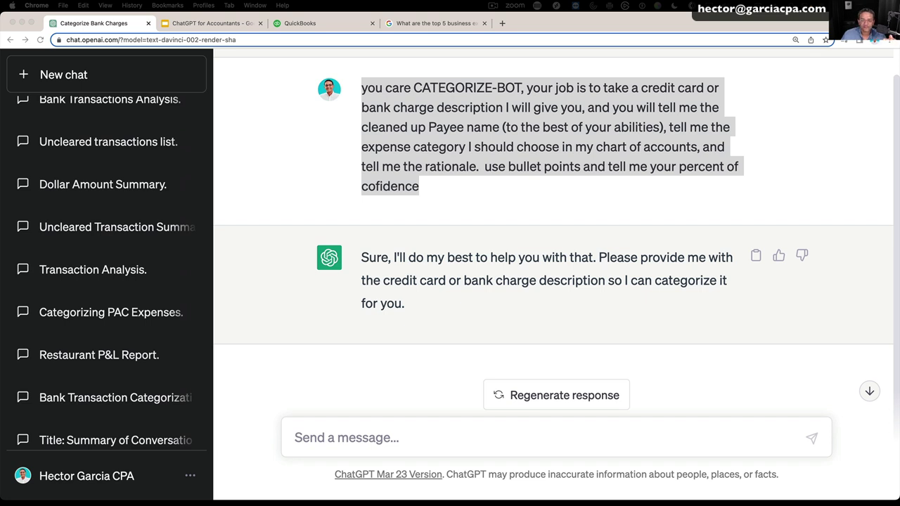
key(super+Tab)
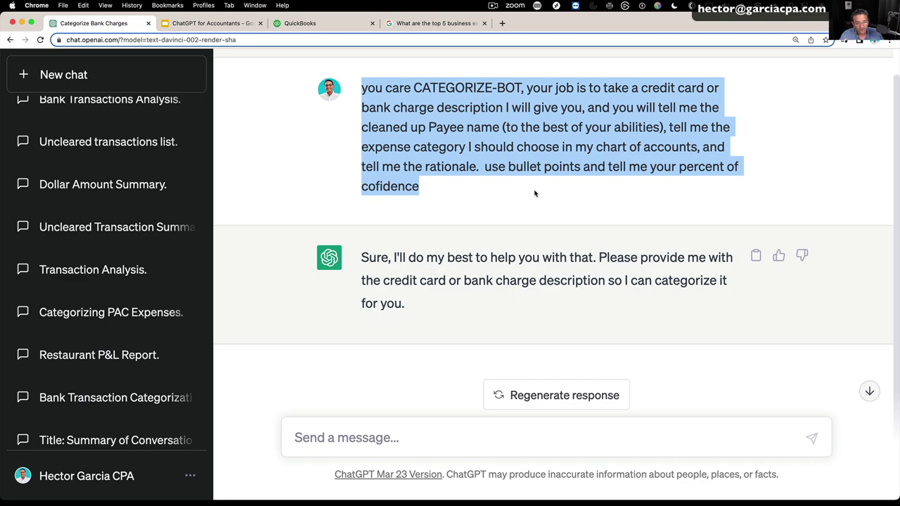
Switch to the Chase activity workbook in Excel, move its window up, and widen the Description column to show full charge descriptions
key(super+Tab)
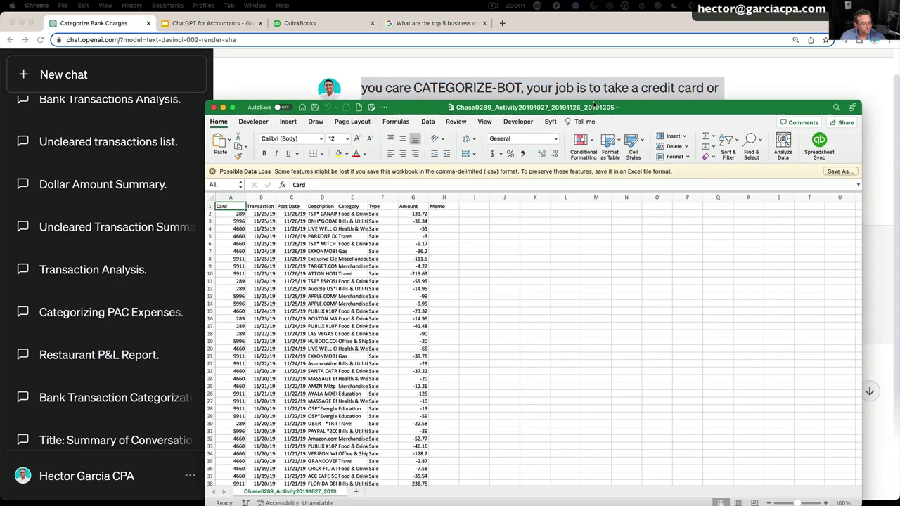
drag(594, 105, 596, 51)
click(537, 241)
drag(339, 143, 439, 133)
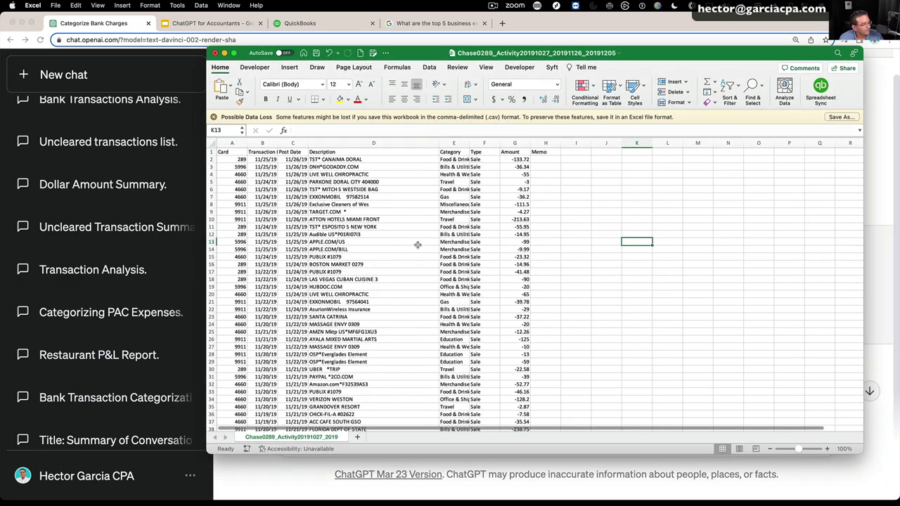
Copy the first charge description, TST* CANAIMA DORAL, into a ChatGPT message, add the amount $133.72 and send it
right_click(346, 160)
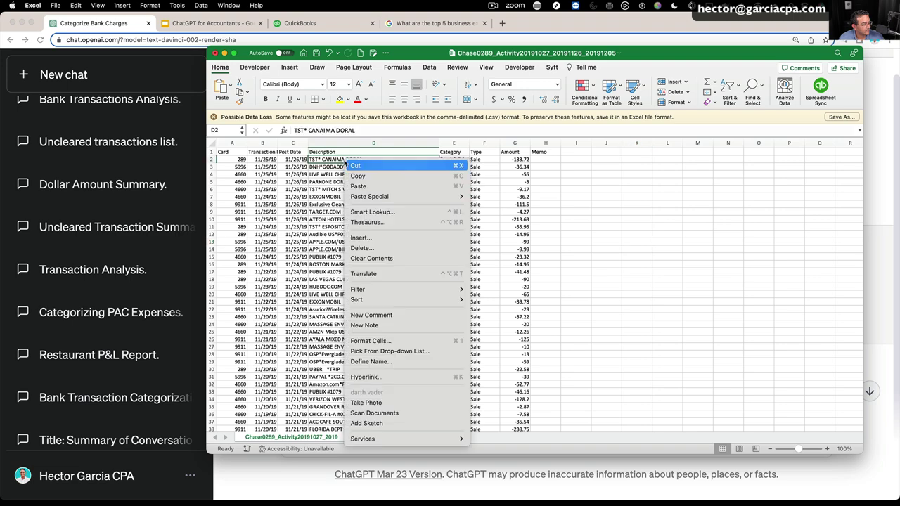
click(357, 176)
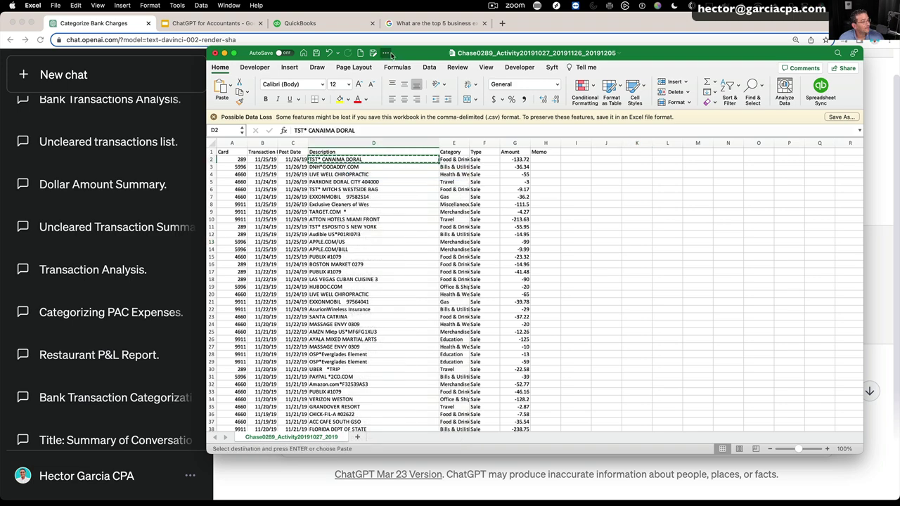
key(super+Tab)
click(398, 432)
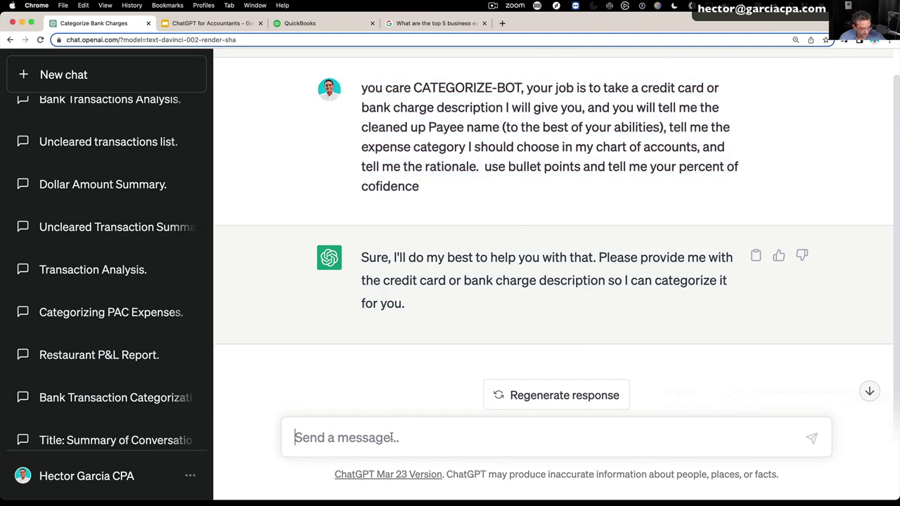
key(super+v)
text($)
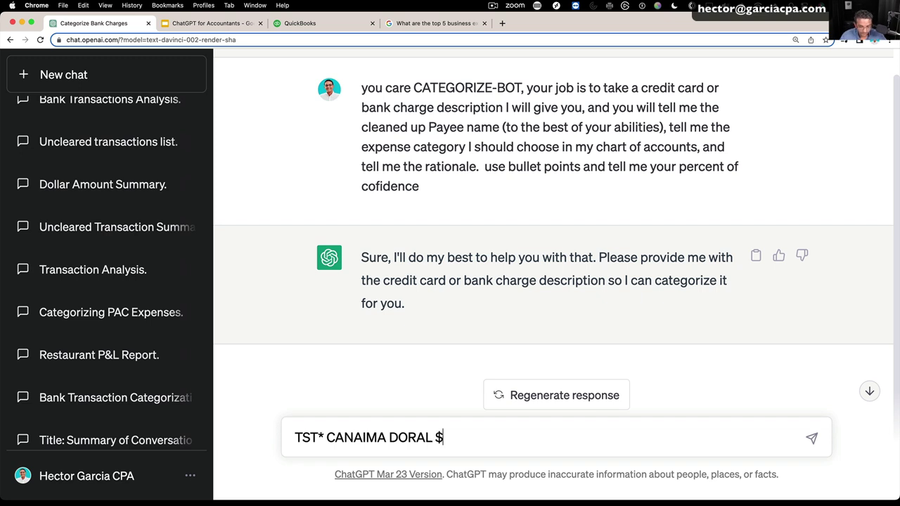
text(133.72)
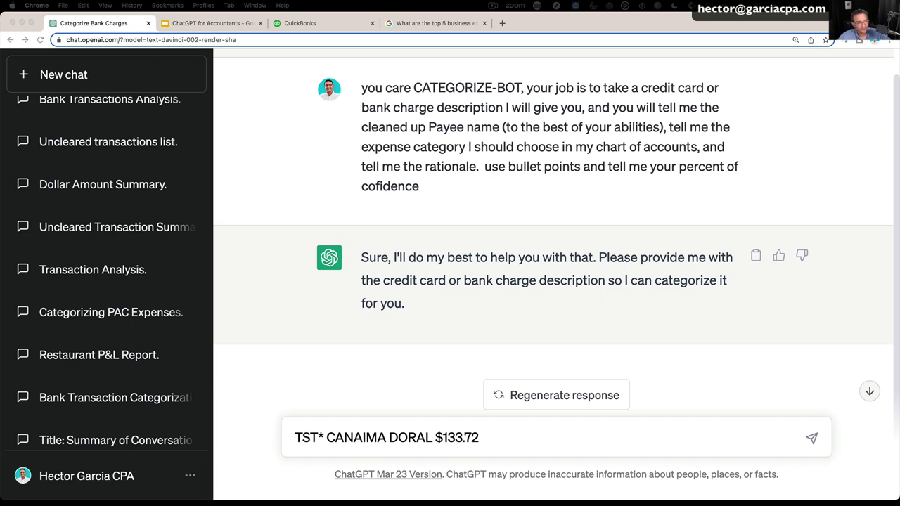
click(487, 438)
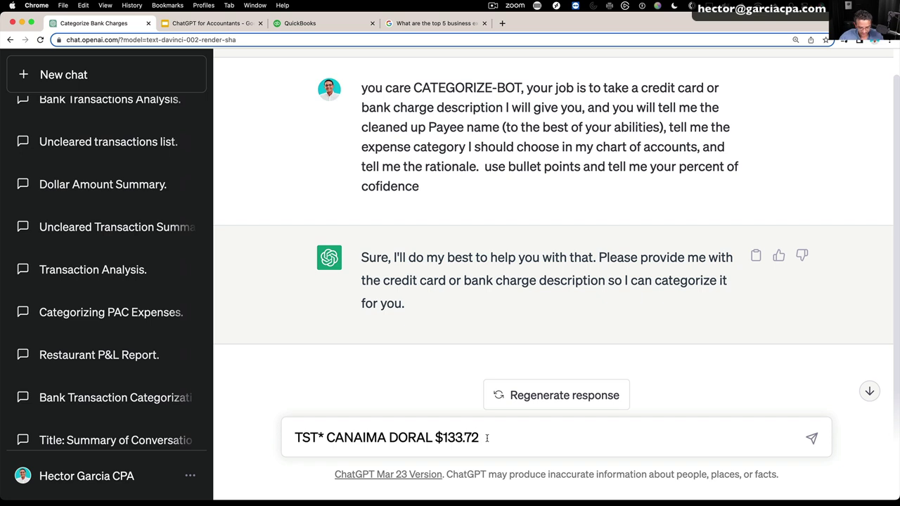
key(Return)
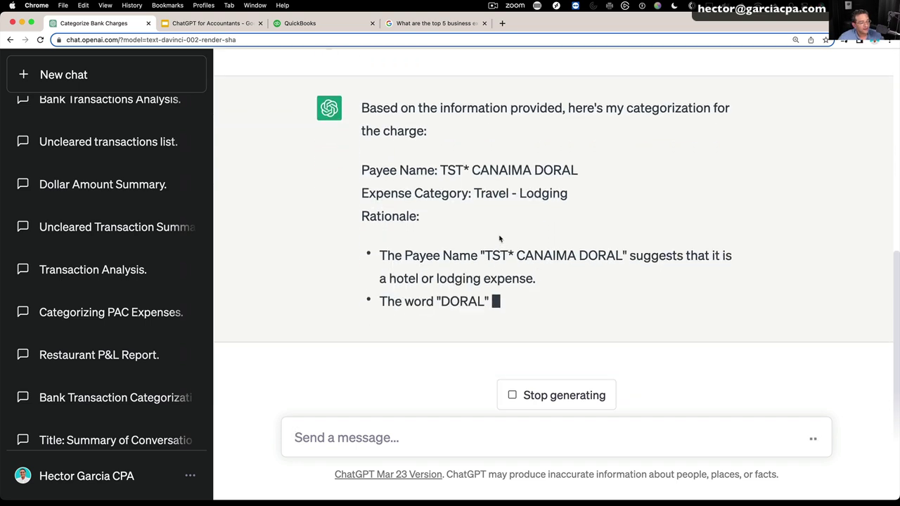
Review the payee name, expense category, each rationale bullet and the confidence level in the reply
drag(440, 142, 579, 143)
drag(473, 164, 596, 171)
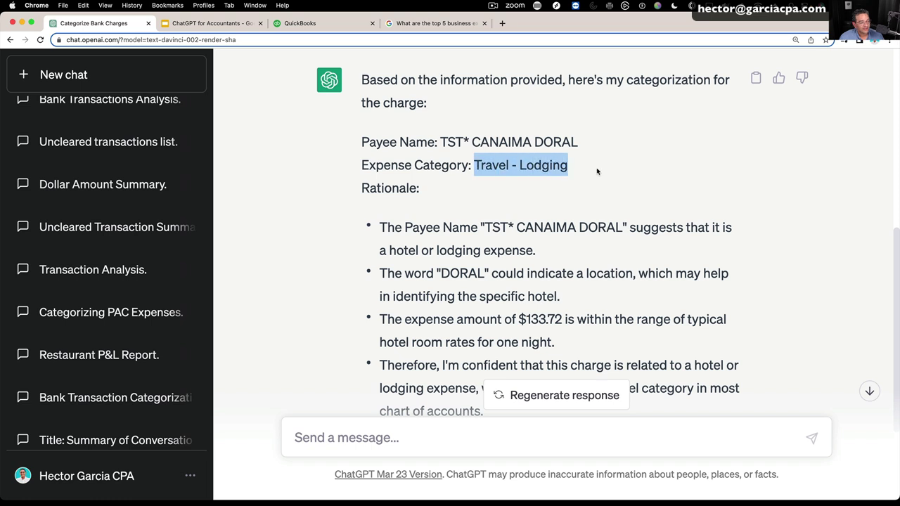
scroll(588, 196, down, 2)
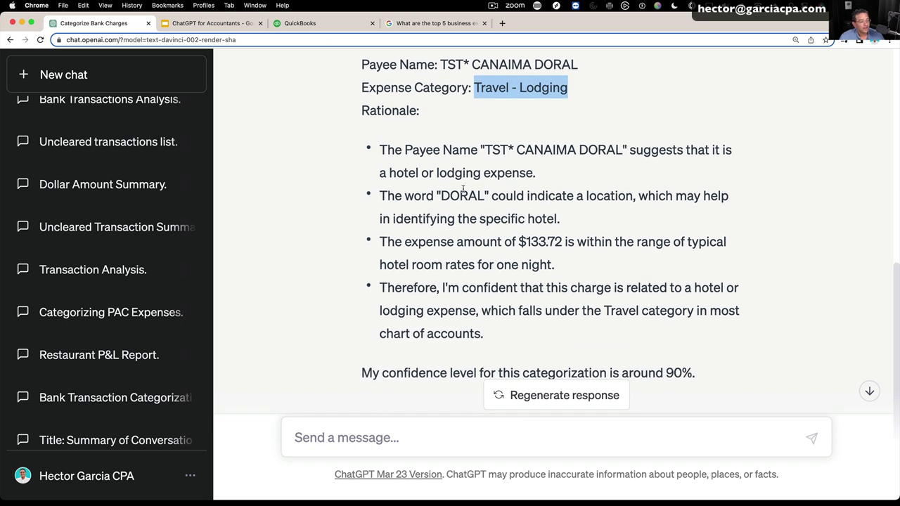
drag(380, 172, 543, 173)
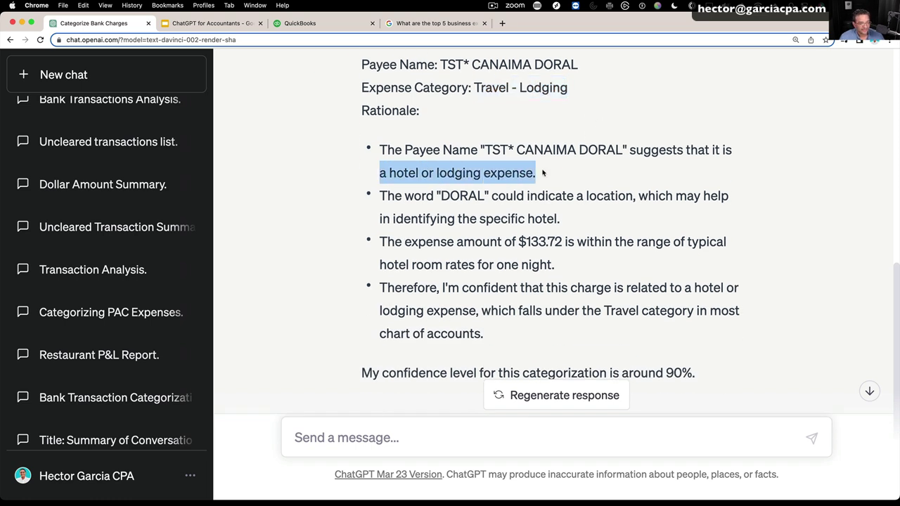
click(442, 200)
drag(413, 197, 639, 230)
click(486, 254)
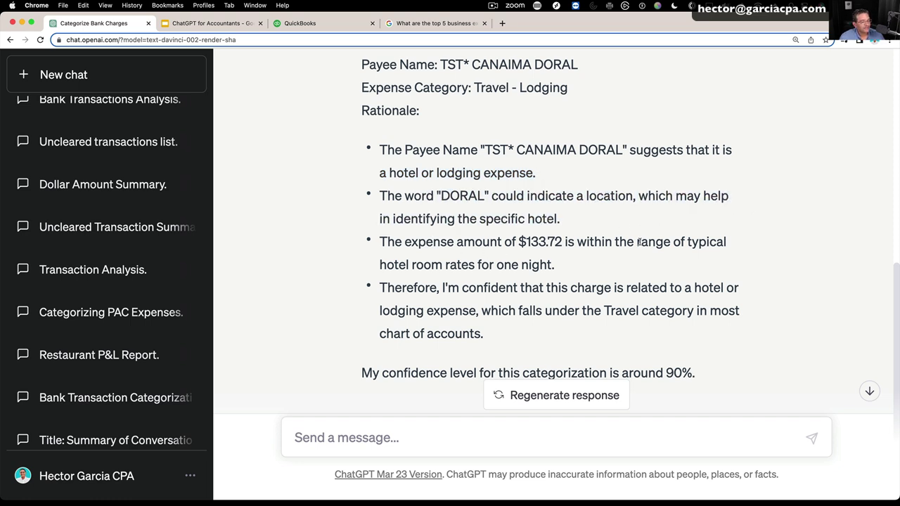
drag(476, 241, 722, 261)
scroll(456, 282, down, 1)
drag(425, 268, 561, 325)
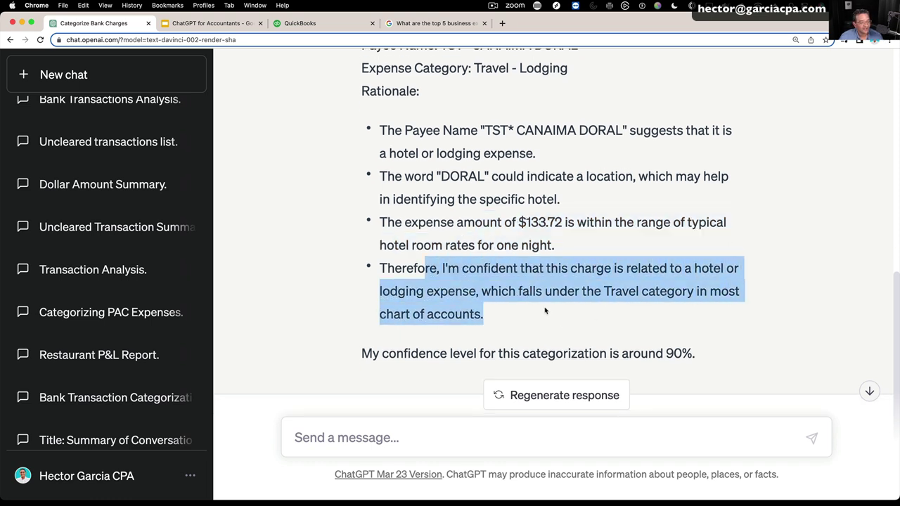
scroll(556, 322, down, 1)
click(537, 321)
drag(362, 335, 719, 345)
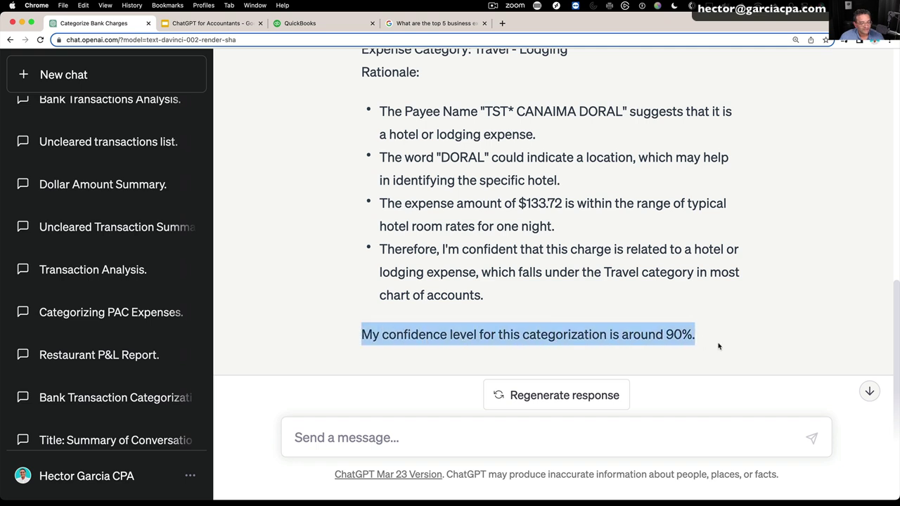
scroll(701, 320, down, 1)
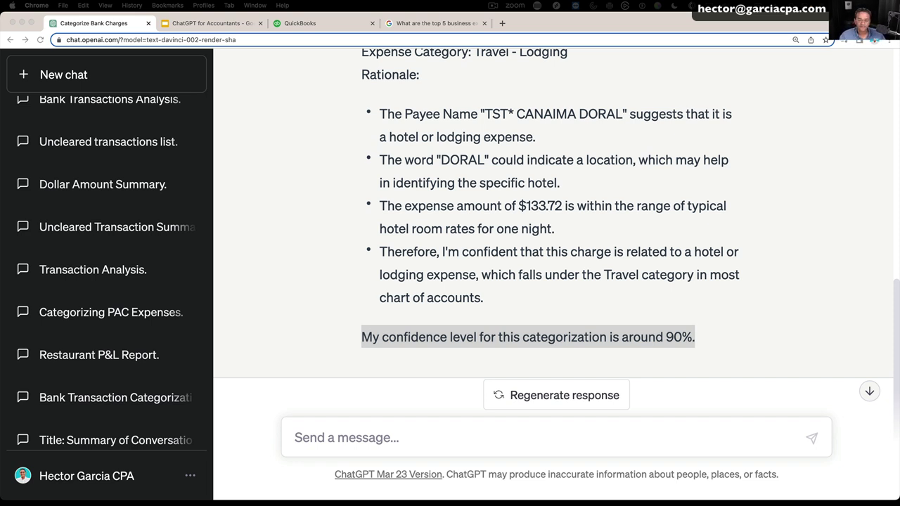
Begin a follow-up message with the words: note: if you see "TST" or "POS" itds
click(339, 438)
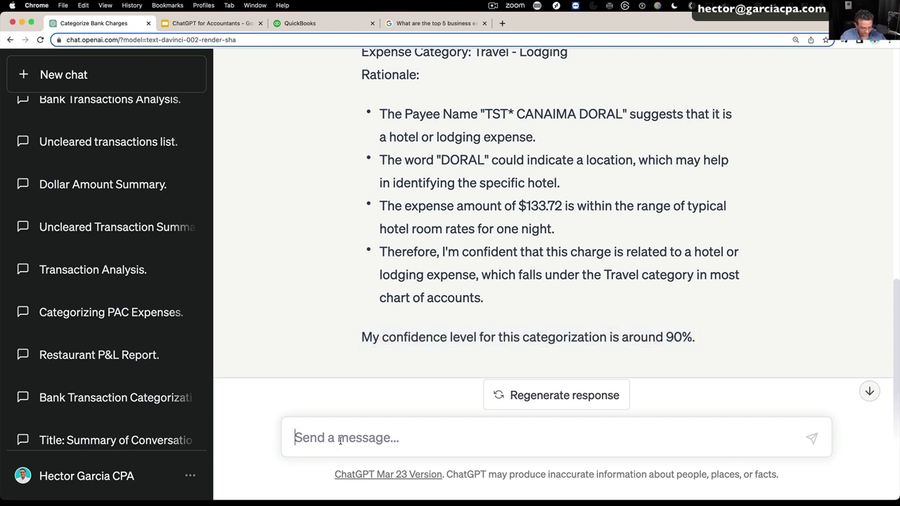
text(note: if yo)
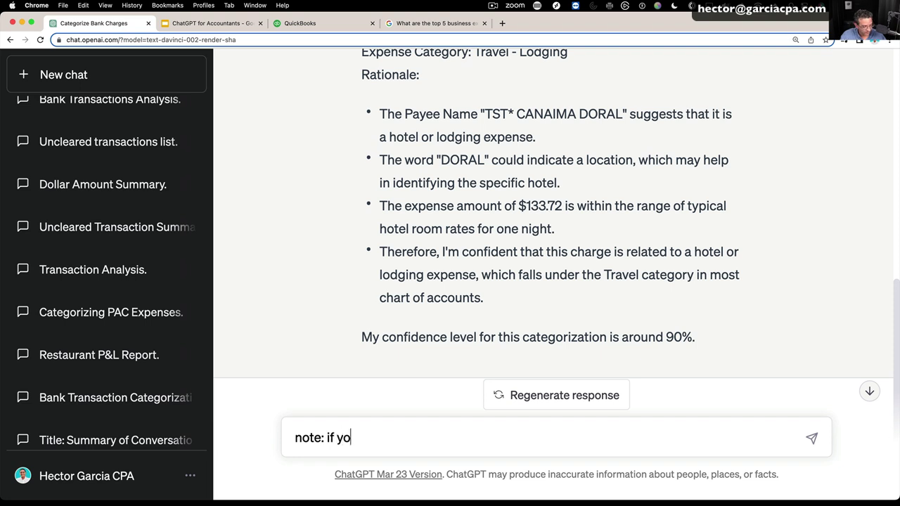
text( u see "TS)
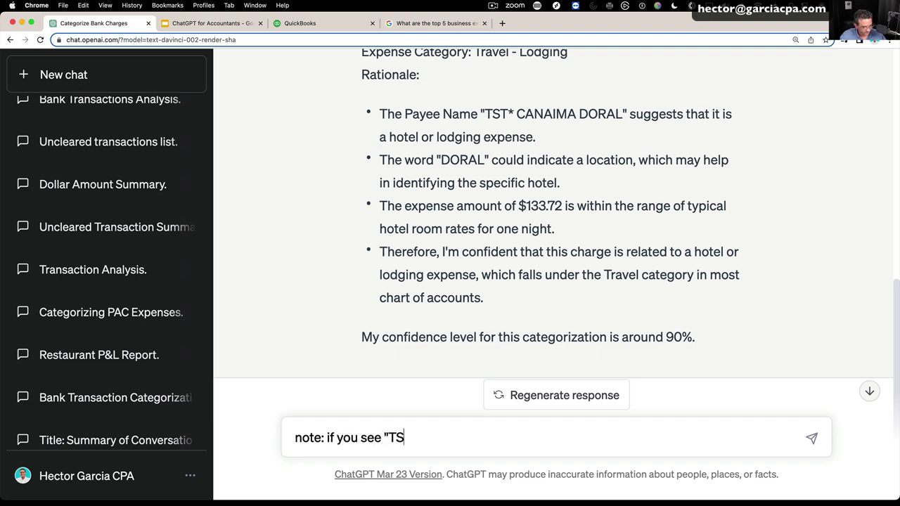
text(T" or ")
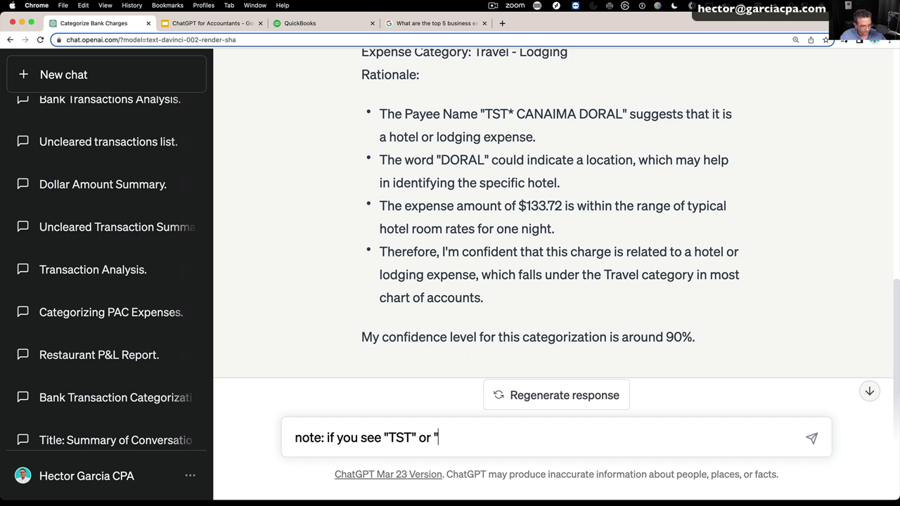
text(POD)
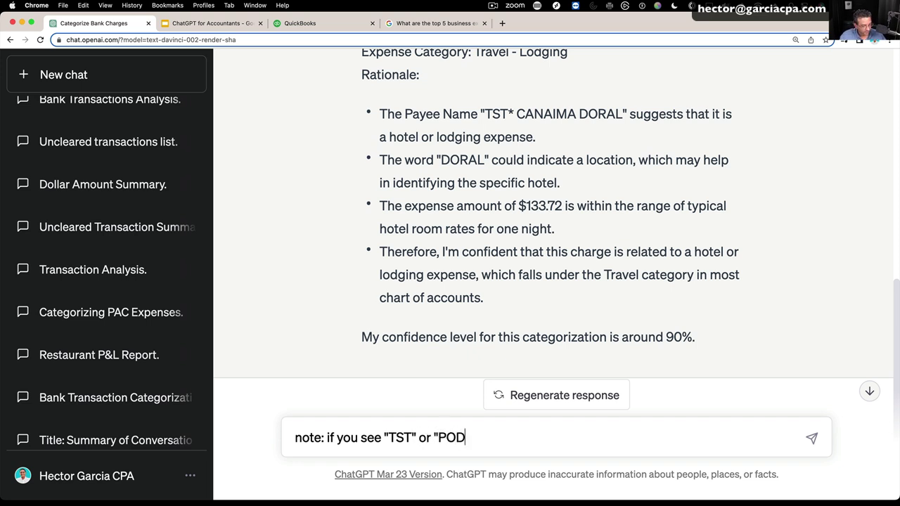
key(BackSpace)
text(S" itds pro)
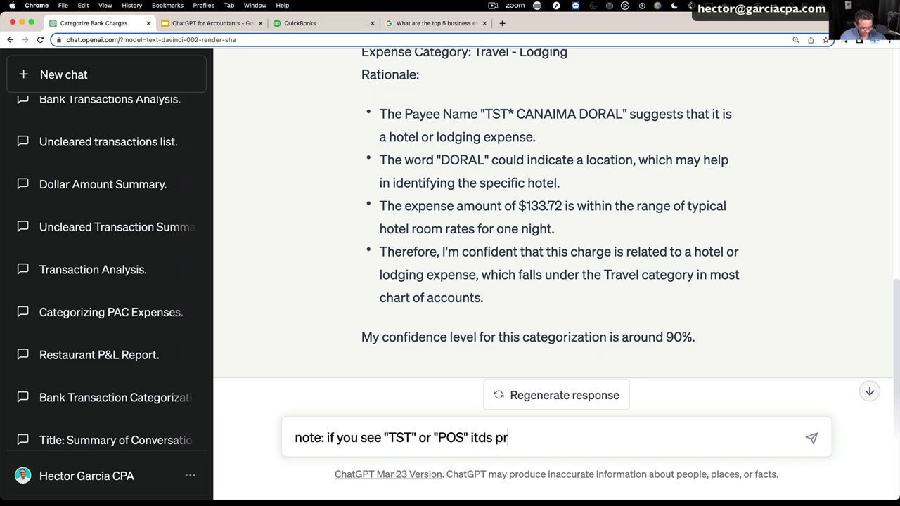
Continue the note with "probably a point of sale system which is more typical of a restaurant"
key(BackSpace)
key(BackSpace)
text(robably a point )
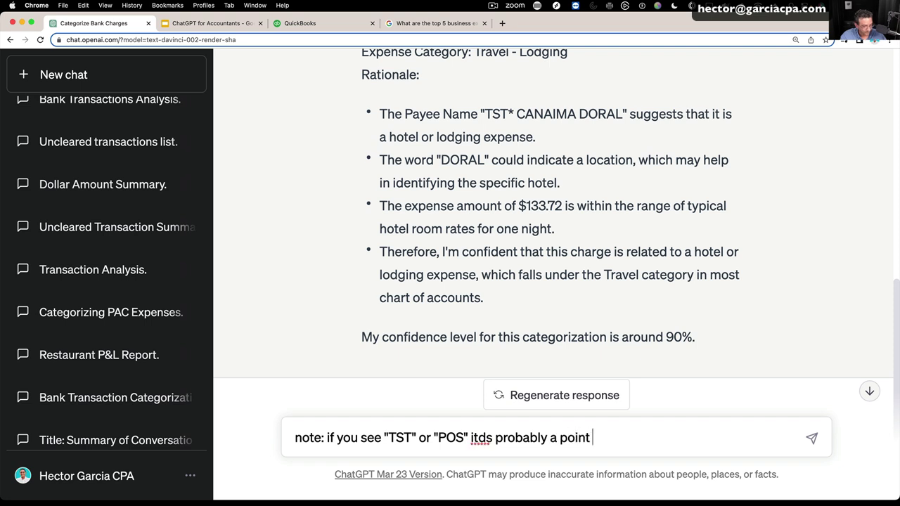
text(of sale sust)
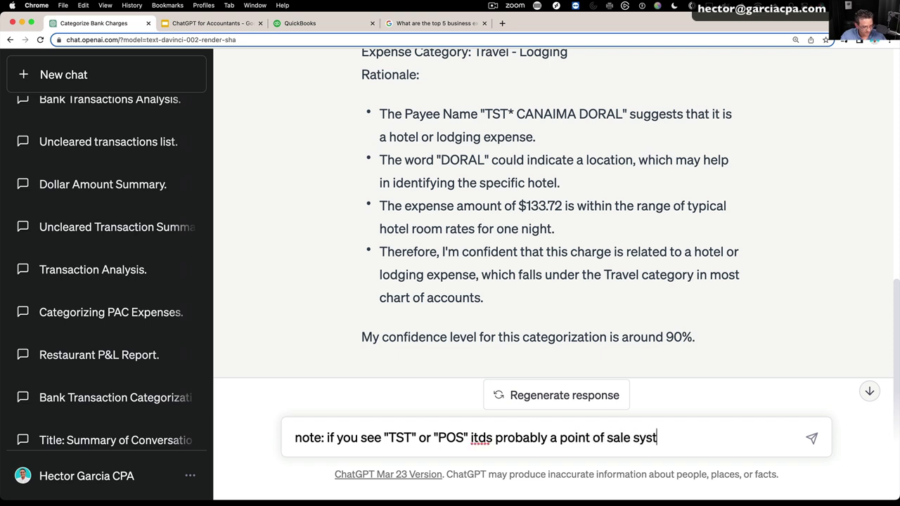
text(em which is more )
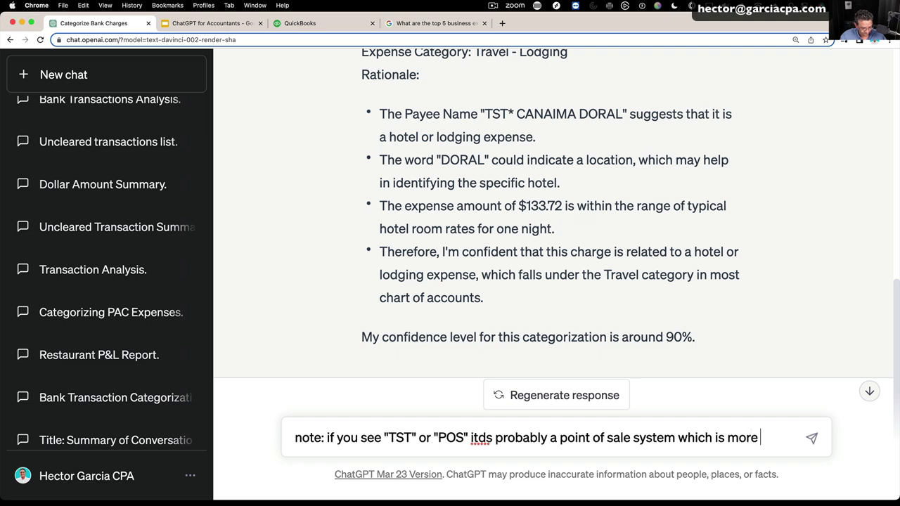
text(typical of a)
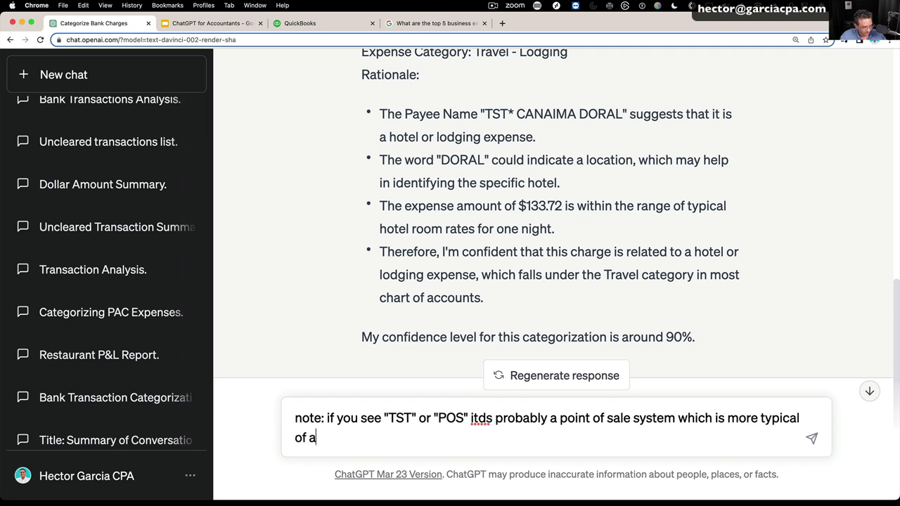
text( restaurant)
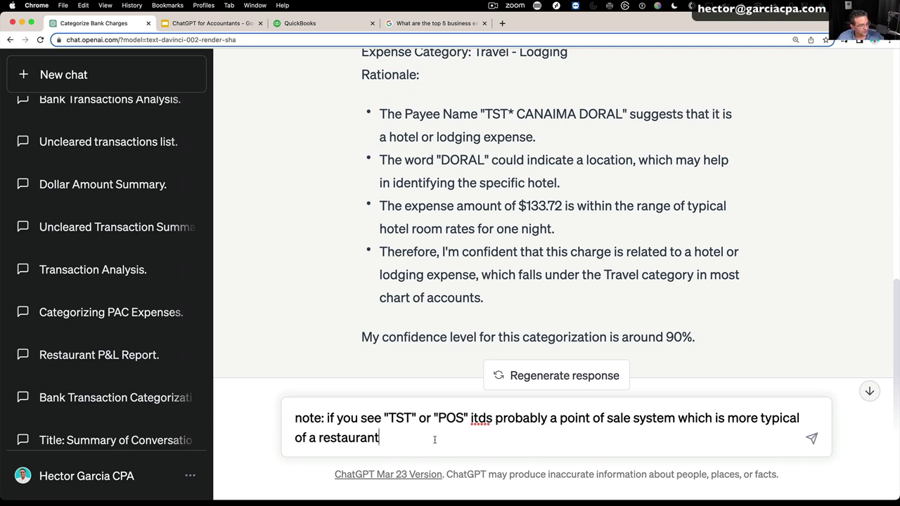
Remove the misspelled word "itds" from the note and send it
right_click(478, 420)
click(477, 421)
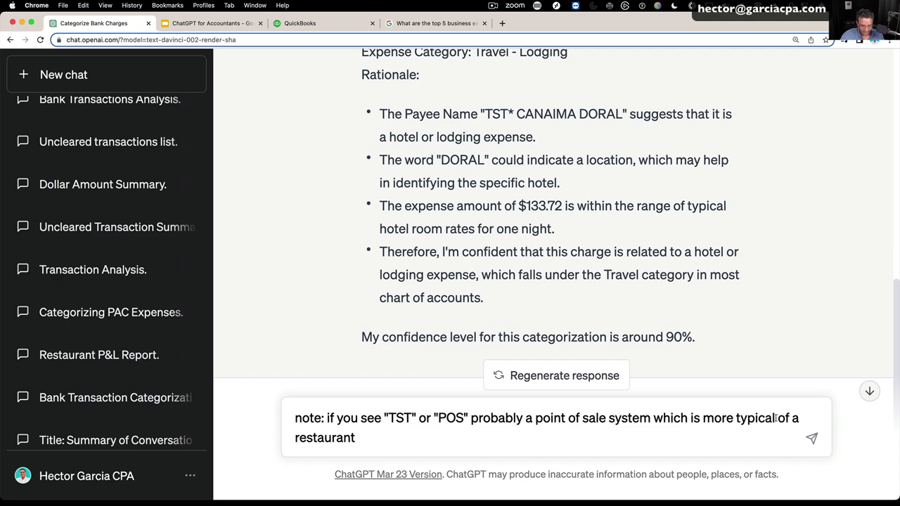
key(Return)
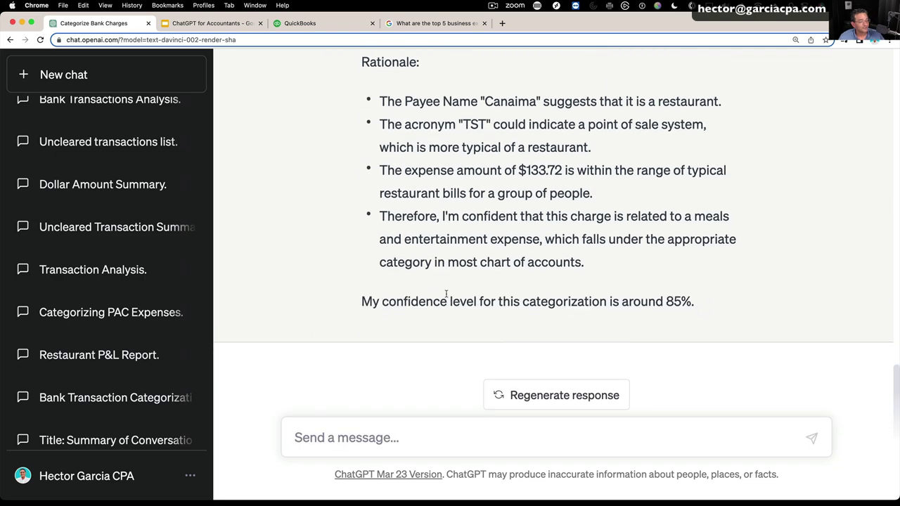
Review the updated reply's payee name, expense category, rationale bullets and confidence level for the Canaima charge
scroll(446, 294, up, 5)
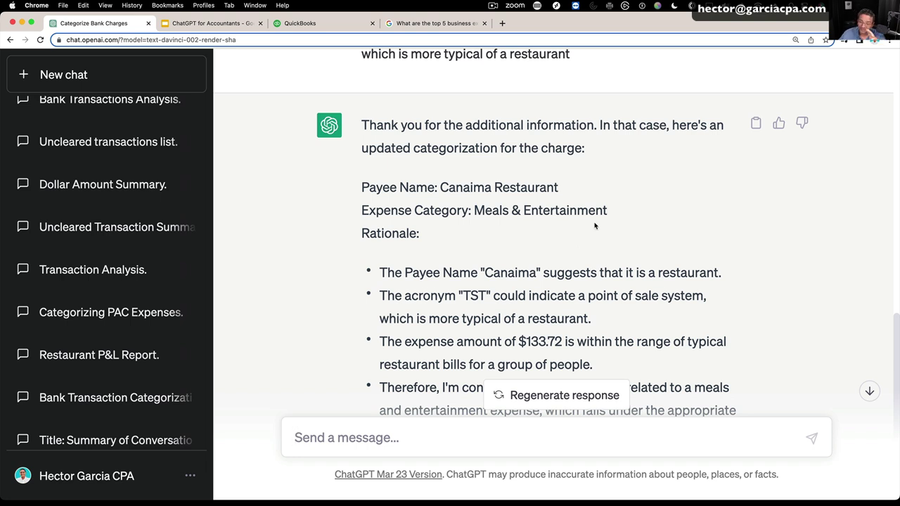
drag(441, 187, 558, 187)
scroll(510, 203, down, 1)
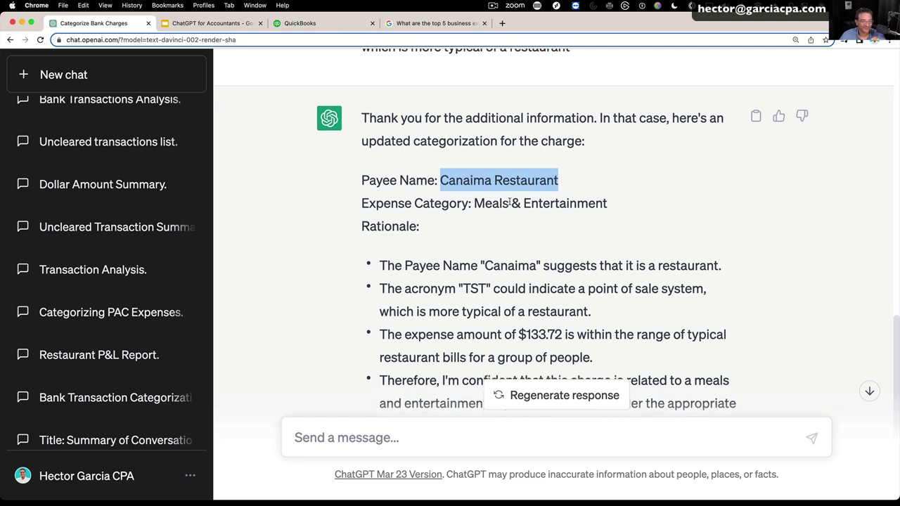
scroll(508, 200, down, 5)
drag(474, 128, 631, 136)
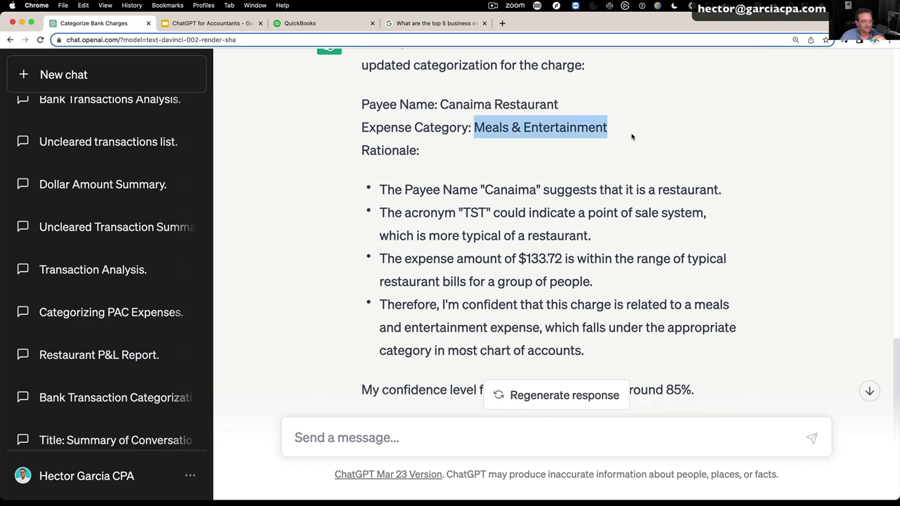
drag(466, 189, 680, 349)
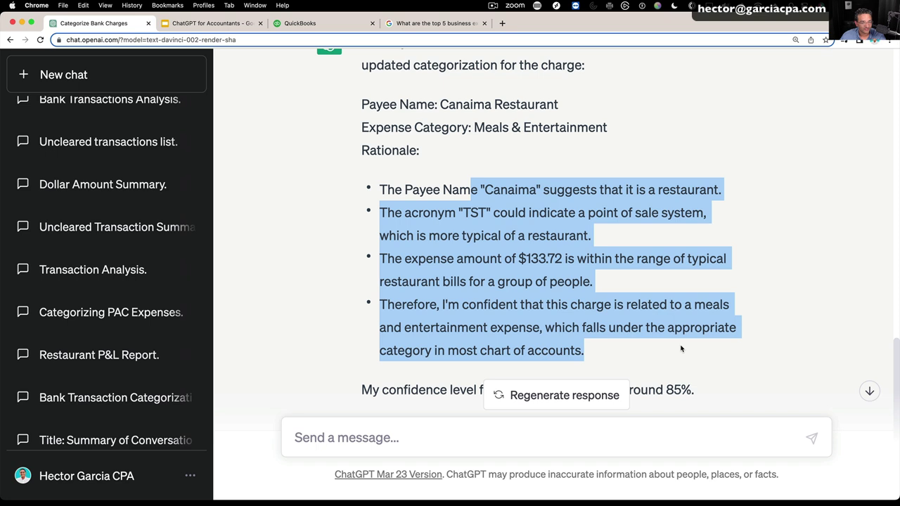
click(604, 299)
scroll(570, 274, down, 1)
drag(417, 241, 606, 270)
click(612, 308)
scroll(607, 337, down, 1)
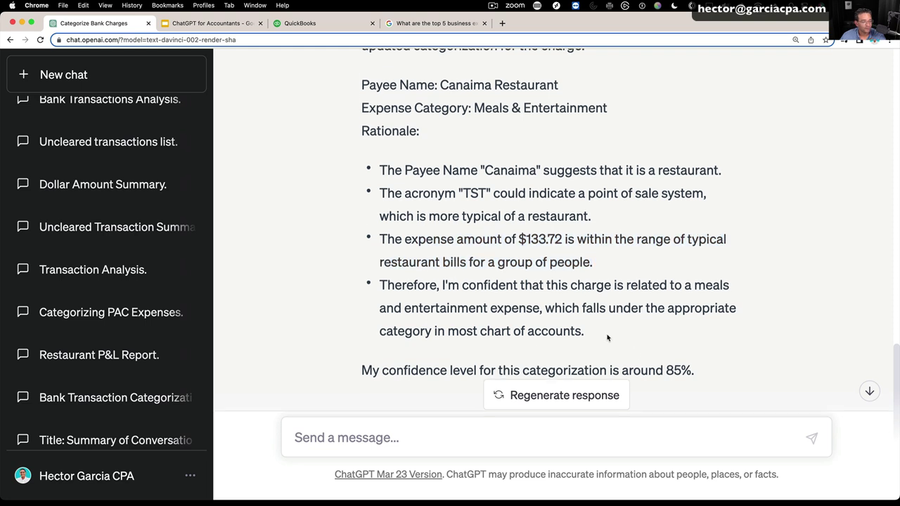
scroll(608, 338, down, 1)
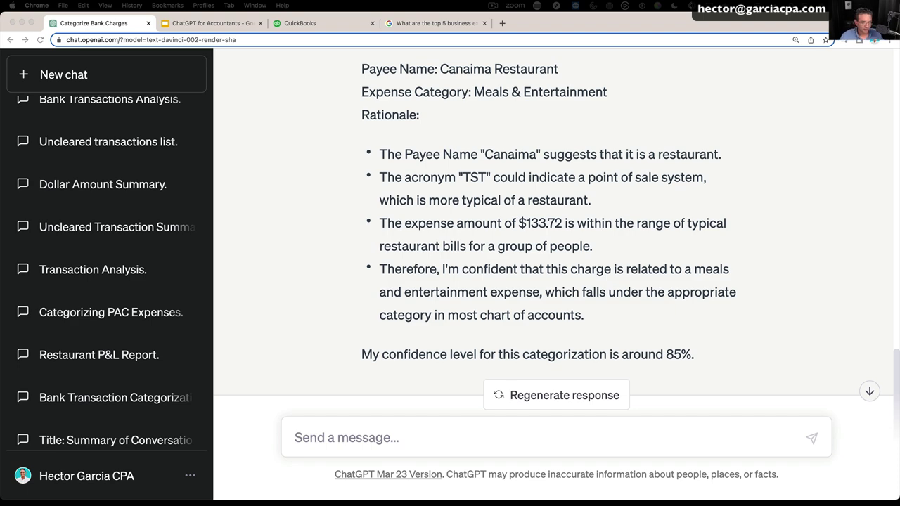
scroll(102, 194, up, 15)
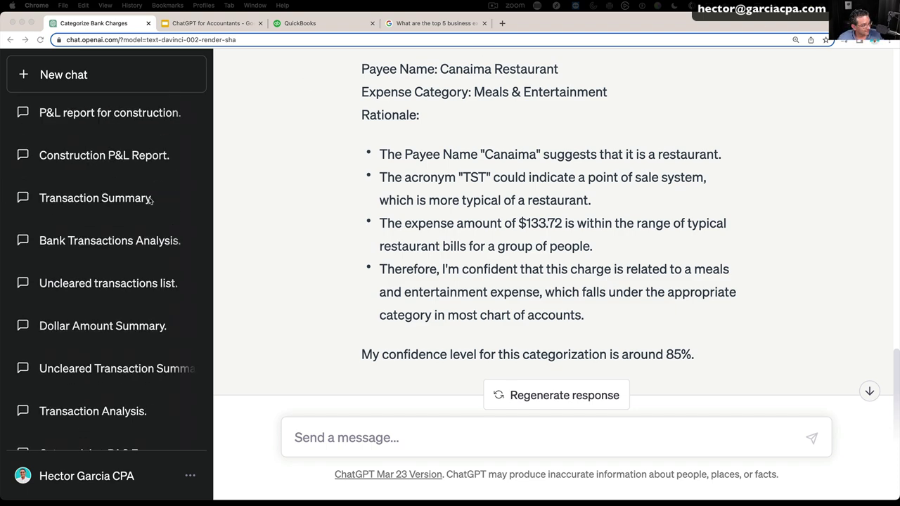
scroll(102, 194, up, 15)
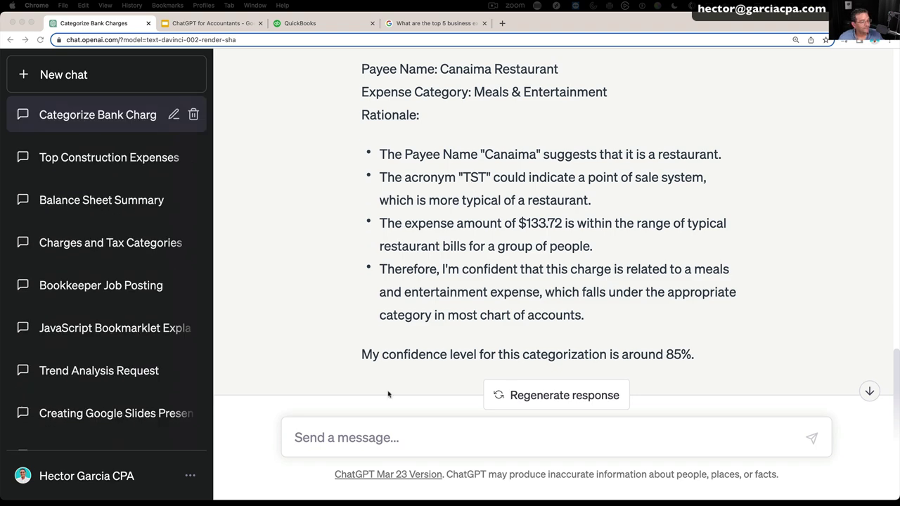
click(330, 437)
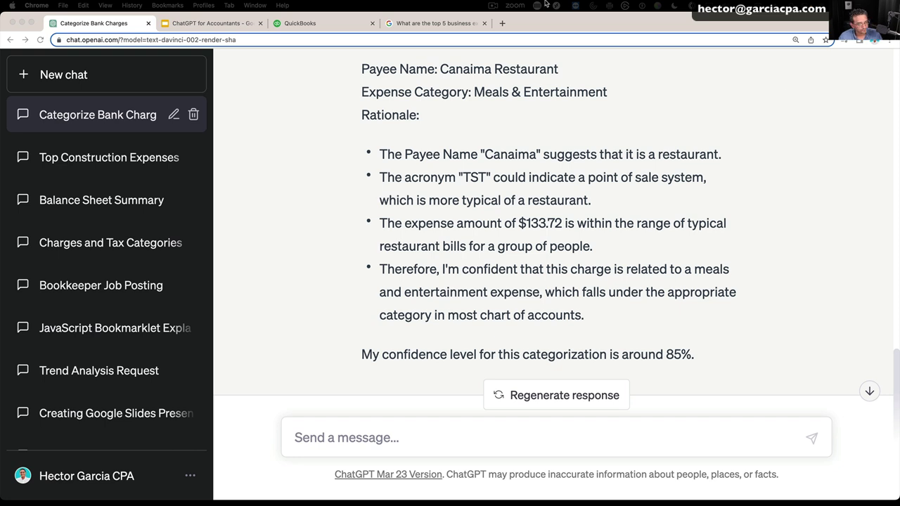
scroll(434, 302, down, 2)
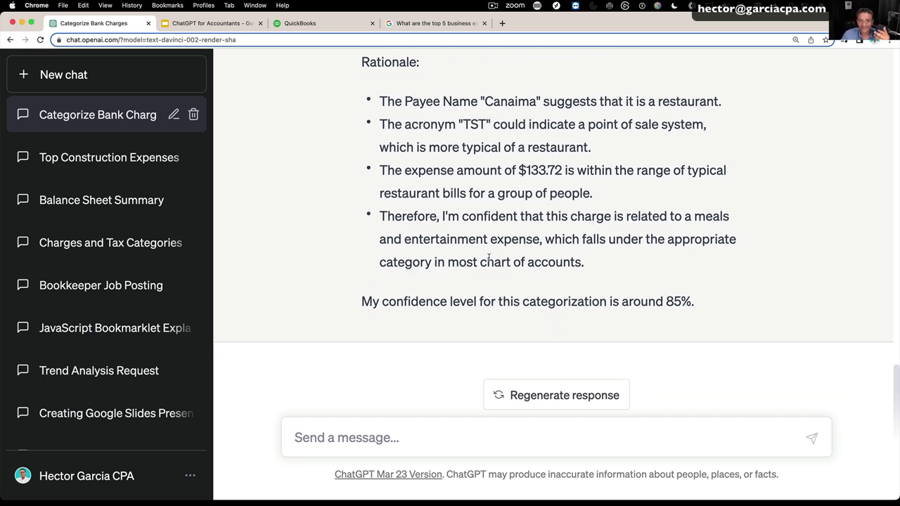
Switch to QuickBooks and open the bookkeeping bank transactions list, skipping the category review introduction
click(294, 25)
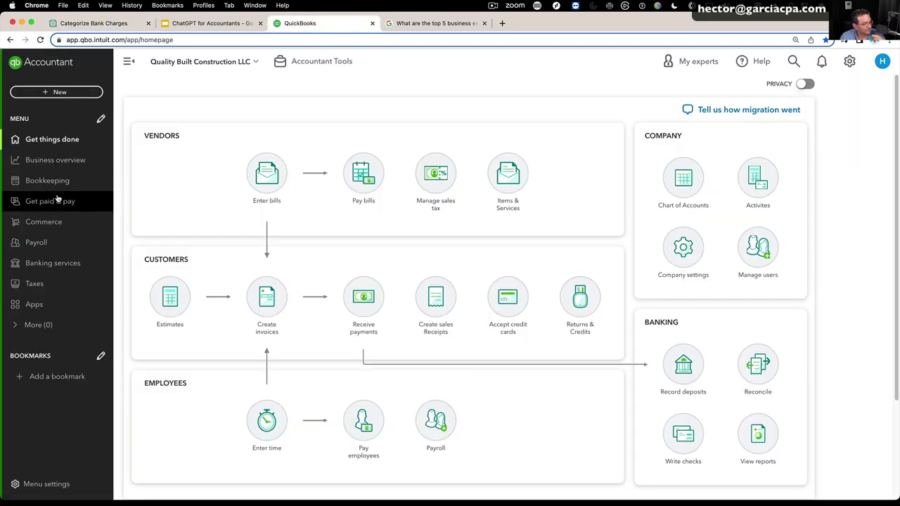
click(52, 265)
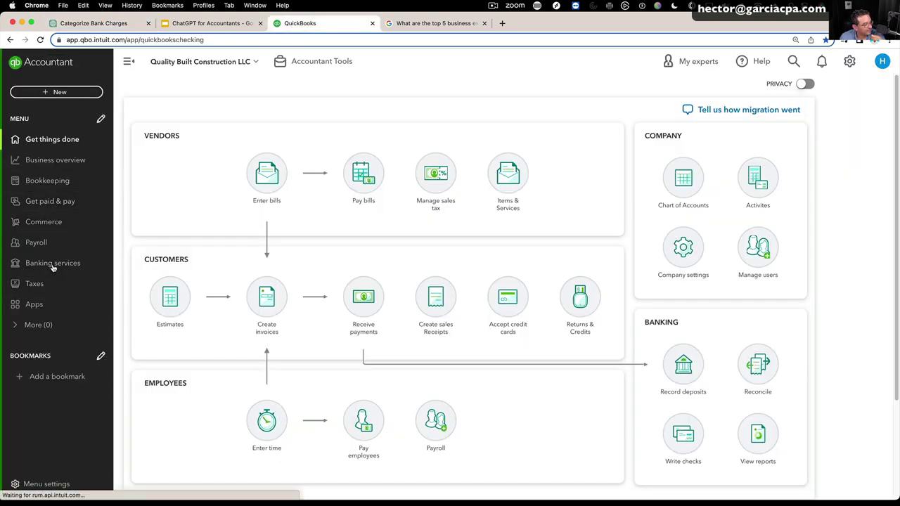
click(40, 161)
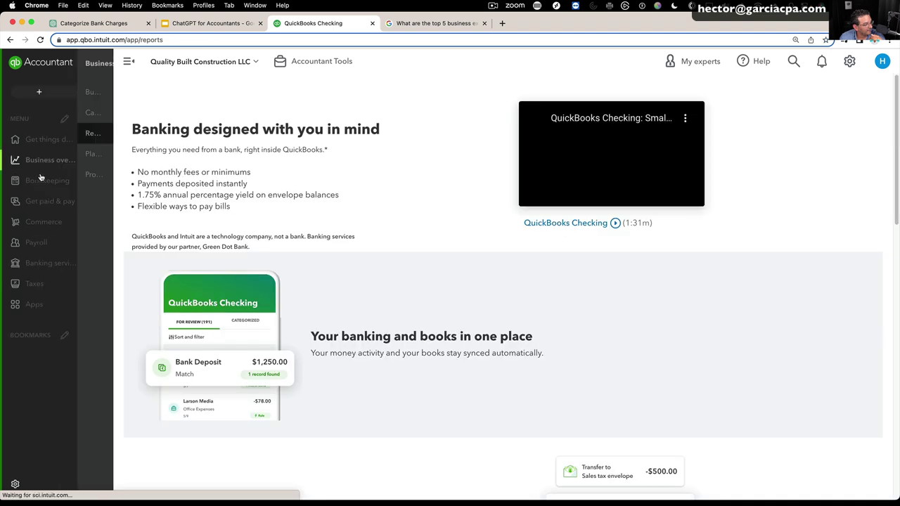
click(40, 180)
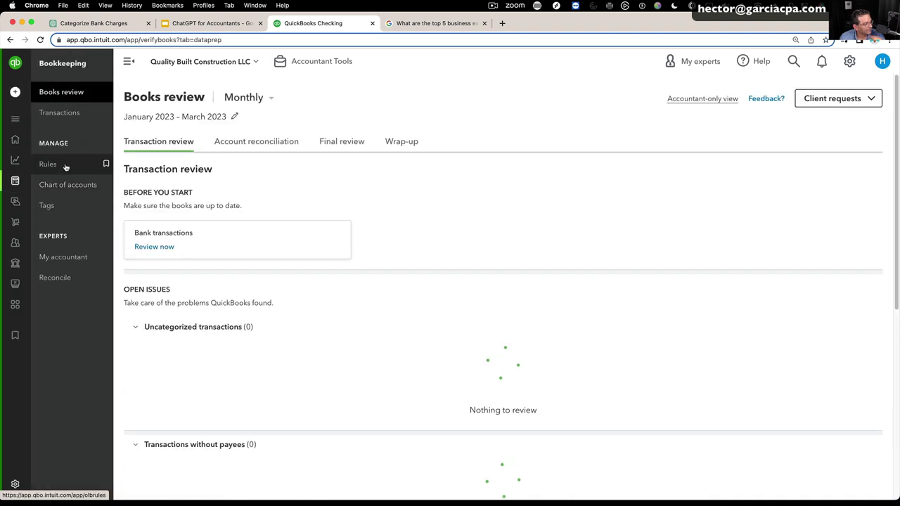
click(65, 114)
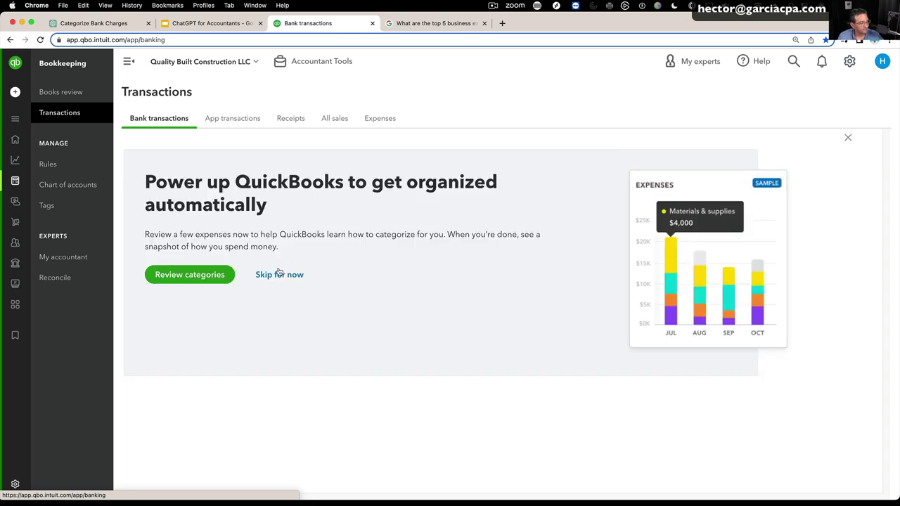
click(279, 274)
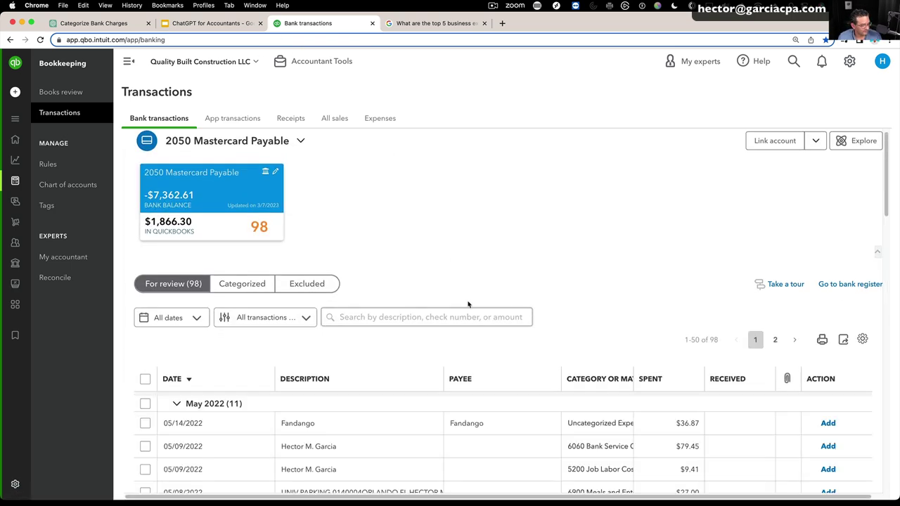
Expand the 05/14/2022 Fandango charge to examine its vendor, category, memo and bank detail
scroll(485, 305, down, 5)
click(317, 259)
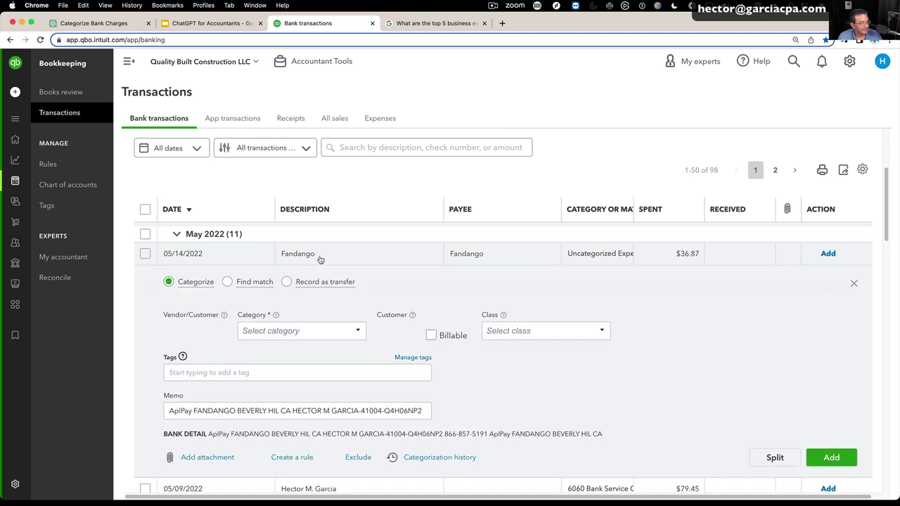
scroll(320, 259, down, 3)
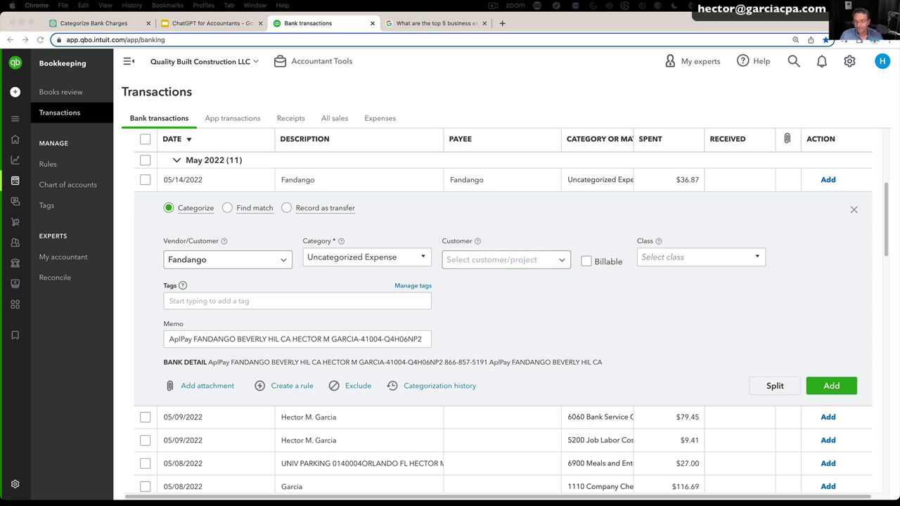
Switch to the Chase card activity workbook in Excel, find the TST* VISTA charge and copy its description
click(209, 27)
click(112, 25)
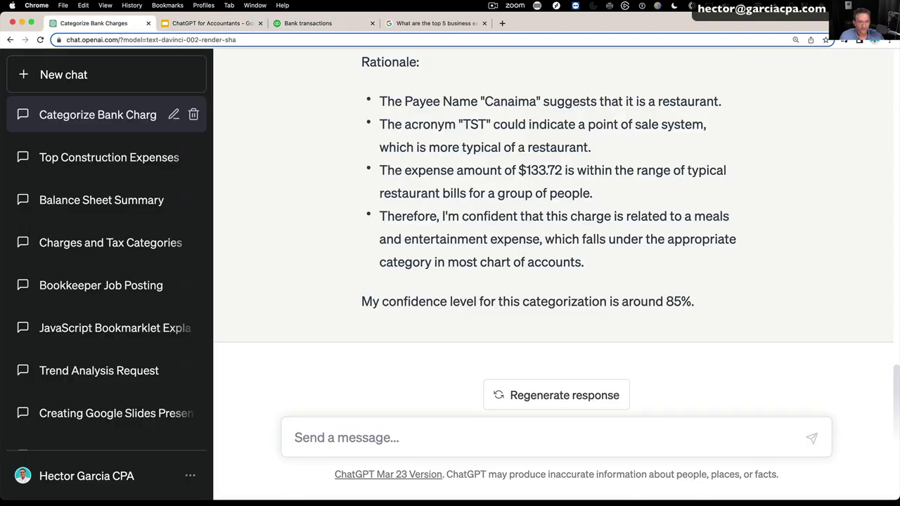
drag(502, 46, 476, 35)
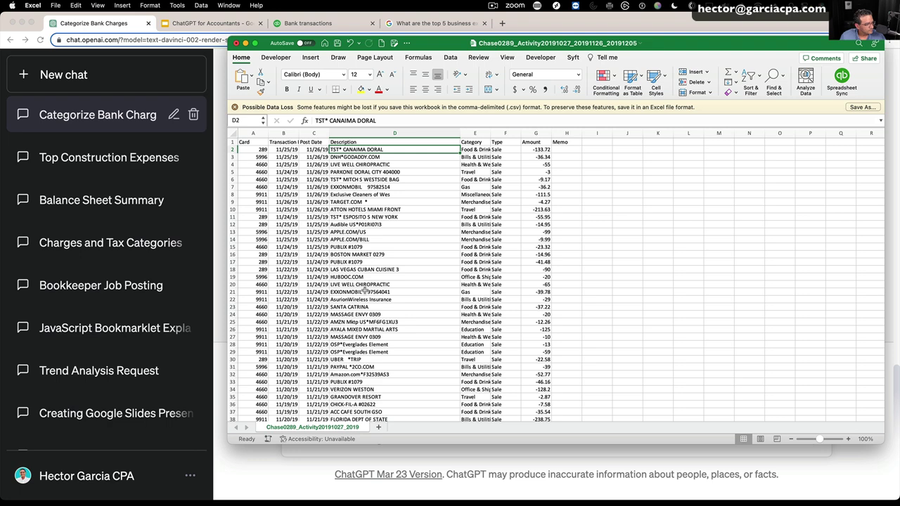
click(372, 285)
scroll(396, 273, down, 3)
scroll(396, 273, down, 4)
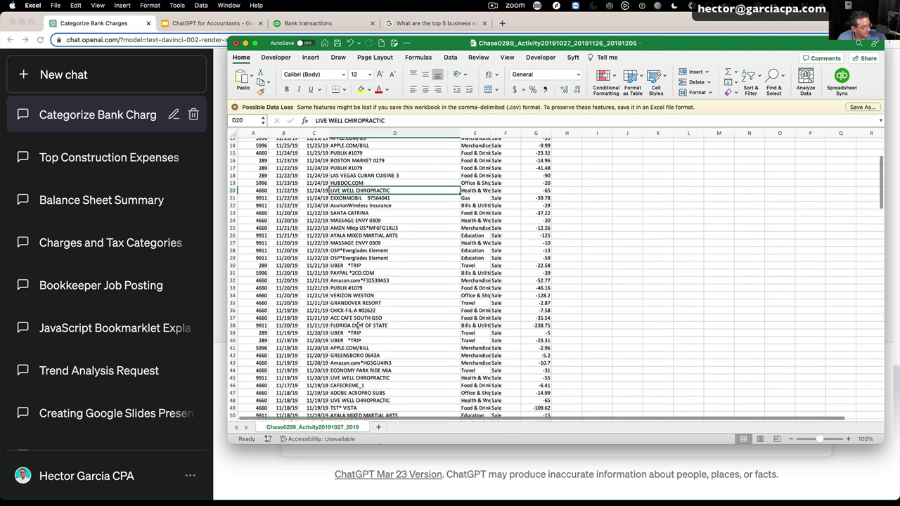
click(360, 307)
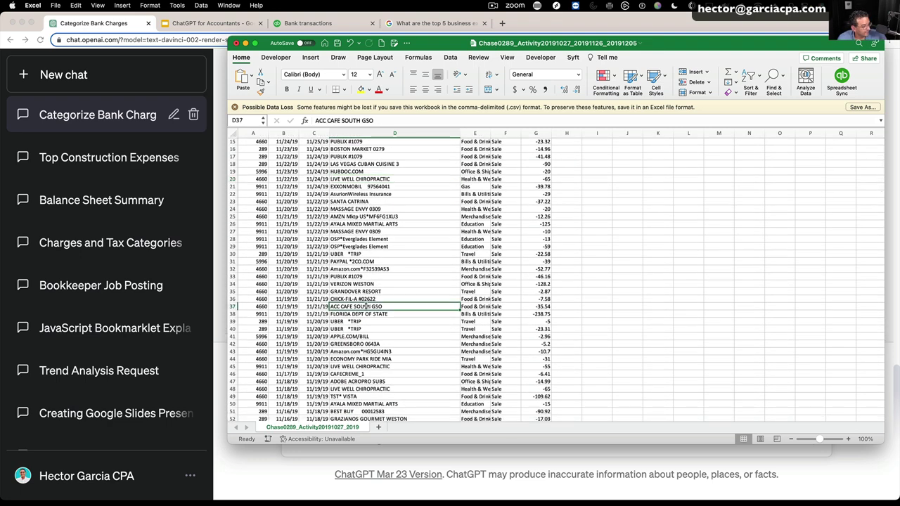
scroll(362, 302, down, 4)
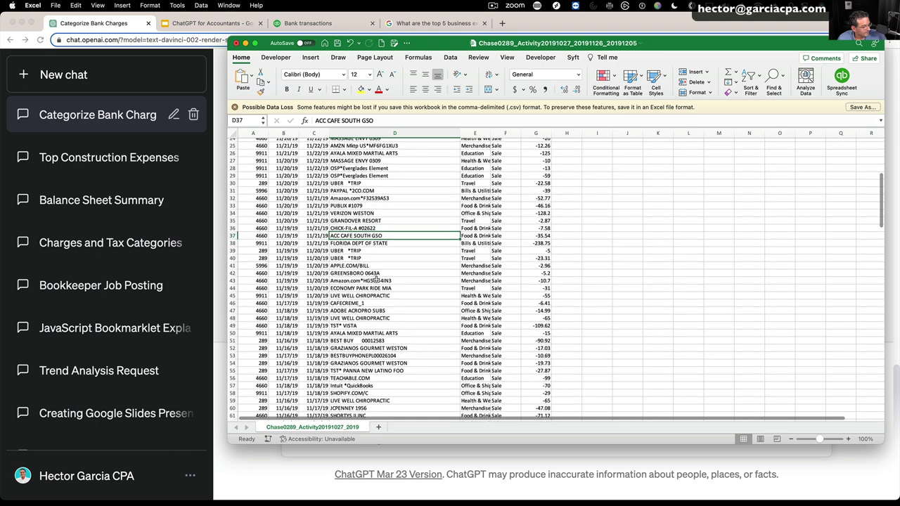
scroll(361, 301, down, 3)
scroll(373, 296, down, 2)
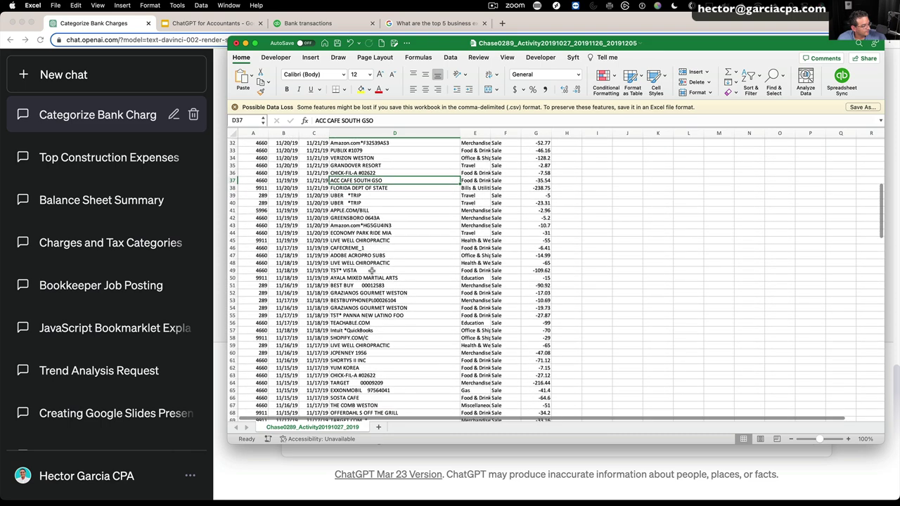
scroll(398, 281, down, 2)
scroll(363, 243, down, 1)
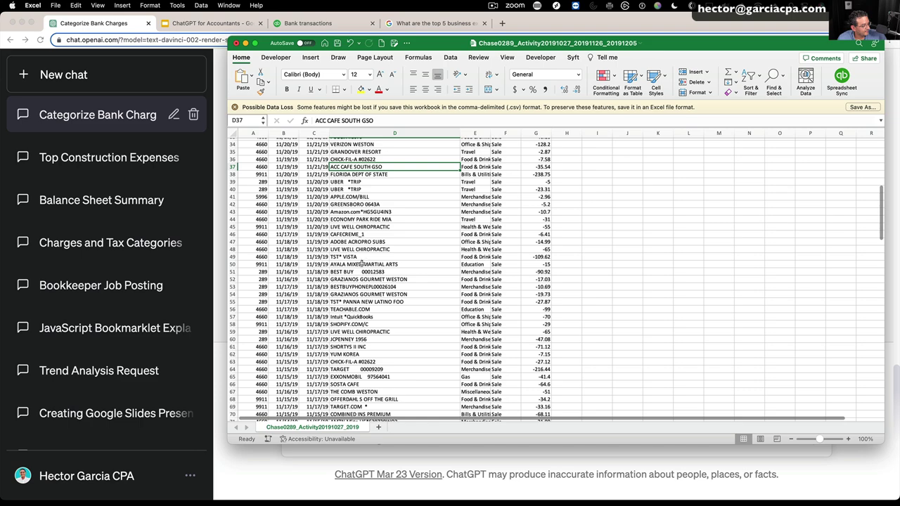
click(354, 257)
right_click(354, 257)
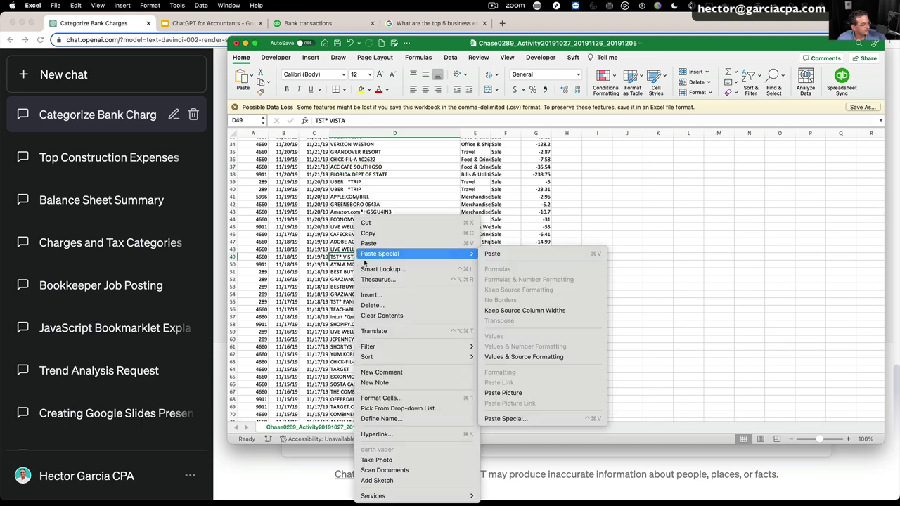
click(380, 234)
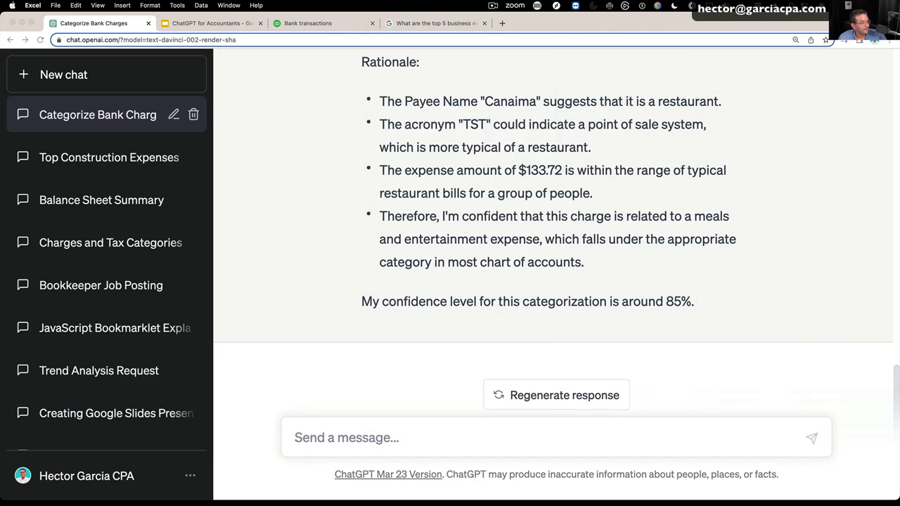
Return to the Categorize Bank Charges chat in ChatGPT, paste the copied TST* VISTA description and send it
click(365, 34)
right_click(318, 440)
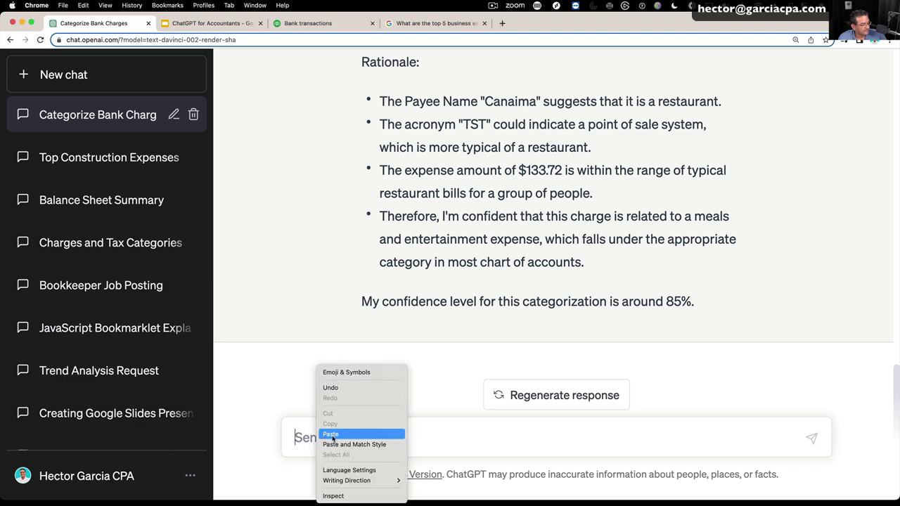
click(336, 436)
key(Return)
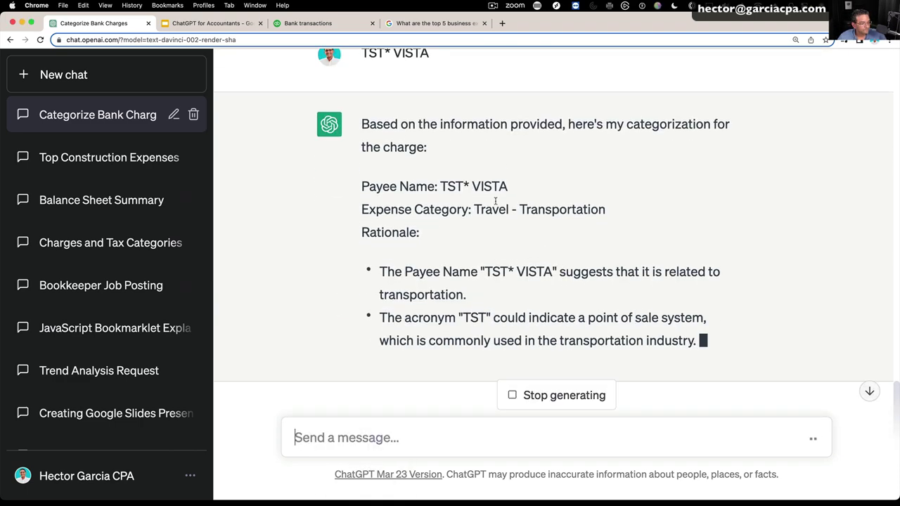
Examine the expense category, the VISTA payee reasoning and the TST point-of-sale rationale in the new reply
drag(496, 206, 612, 210)
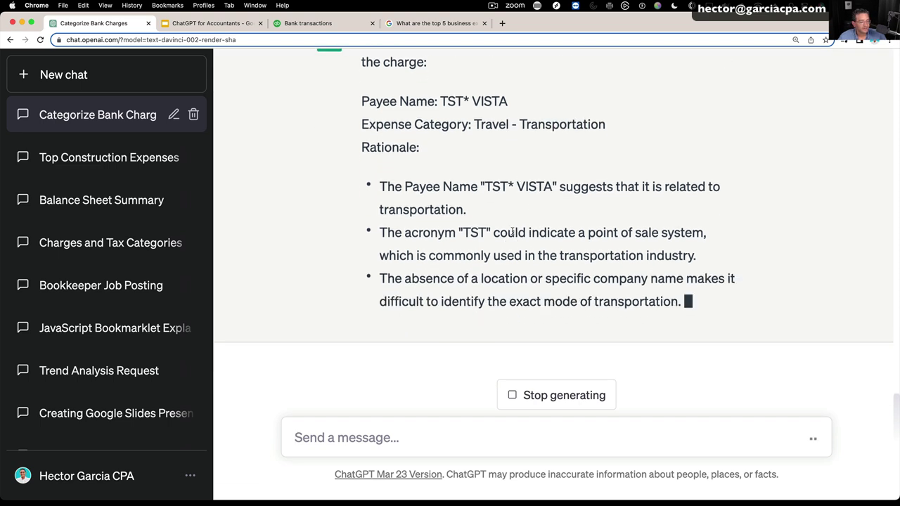
drag(514, 232, 698, 211)
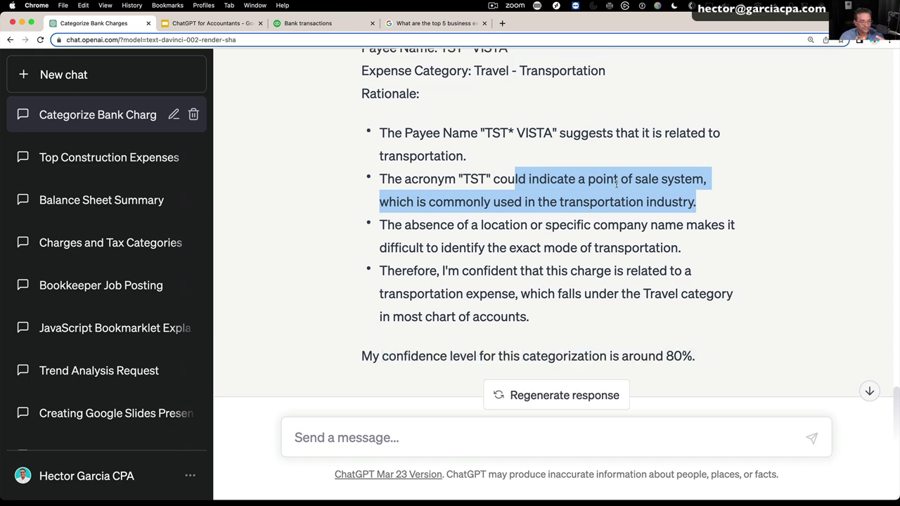
scroll(619, 182, up, 1)
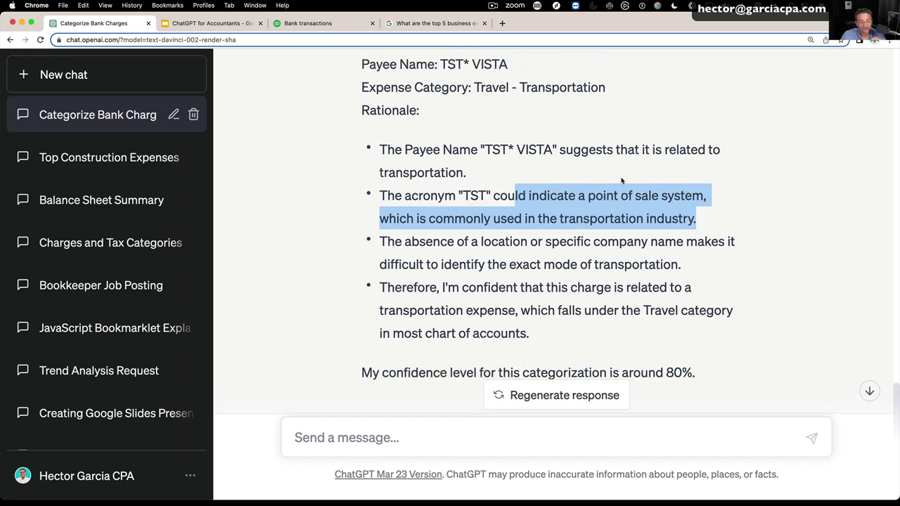
click(590, 219)
scroll(590, 221, down, 2)
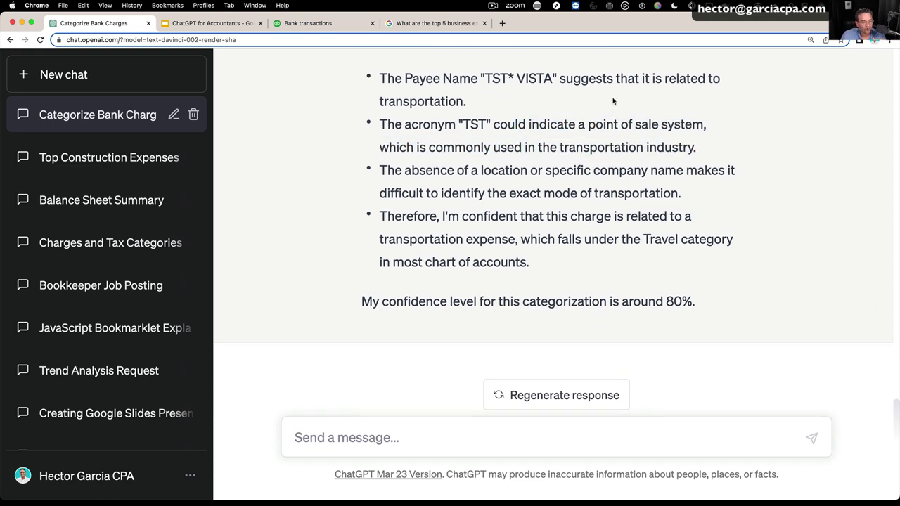
drag(589, 147, 749, 158)
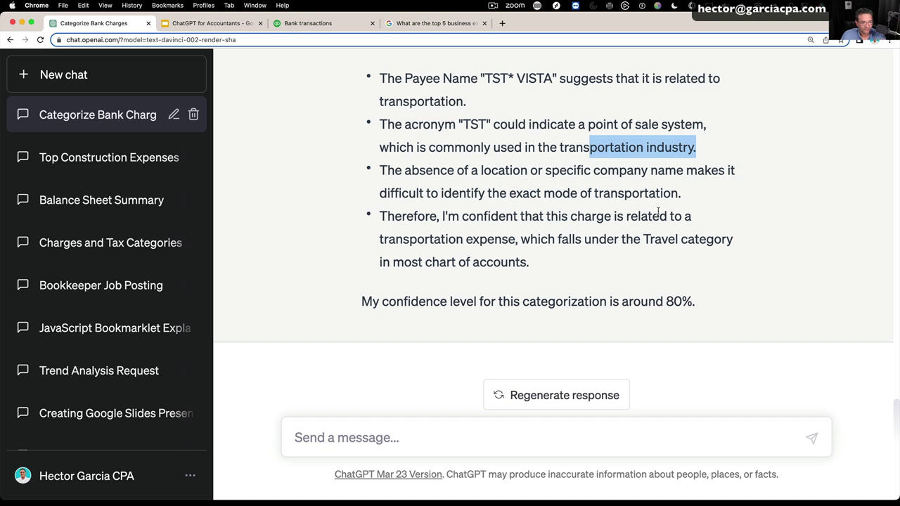
click(548, 128)
drag(517, 79, 550, 79)
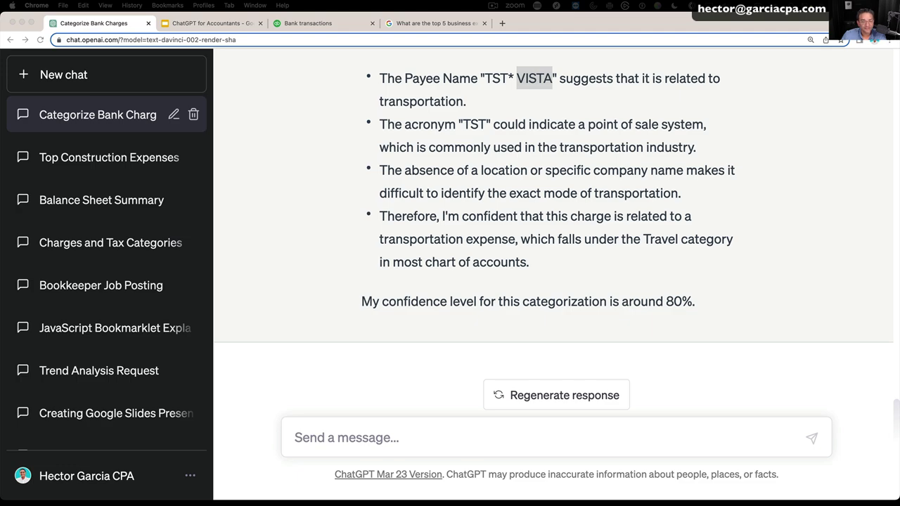
Copy the TST* PANNA NEW LATINO FOO description from the Excel card activity workbook and send it in the ChatGPT chat
key(super+Tab)
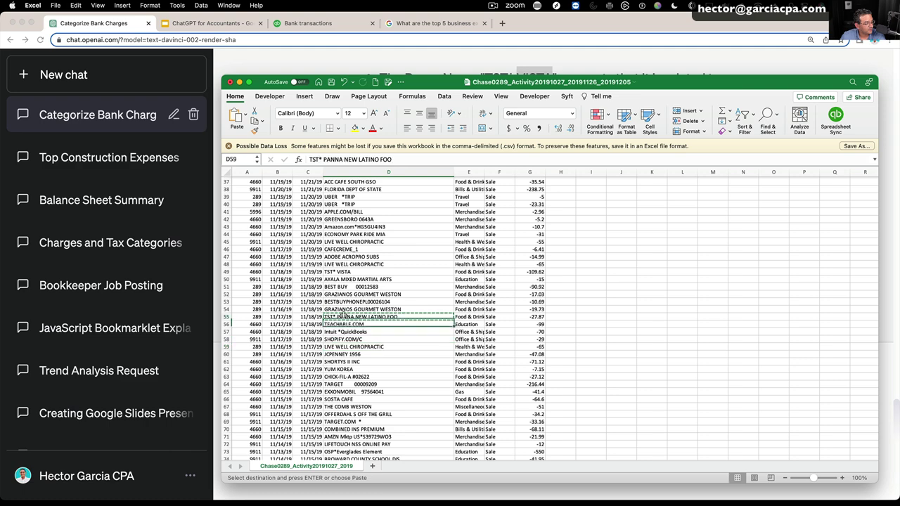
click(342, 316)
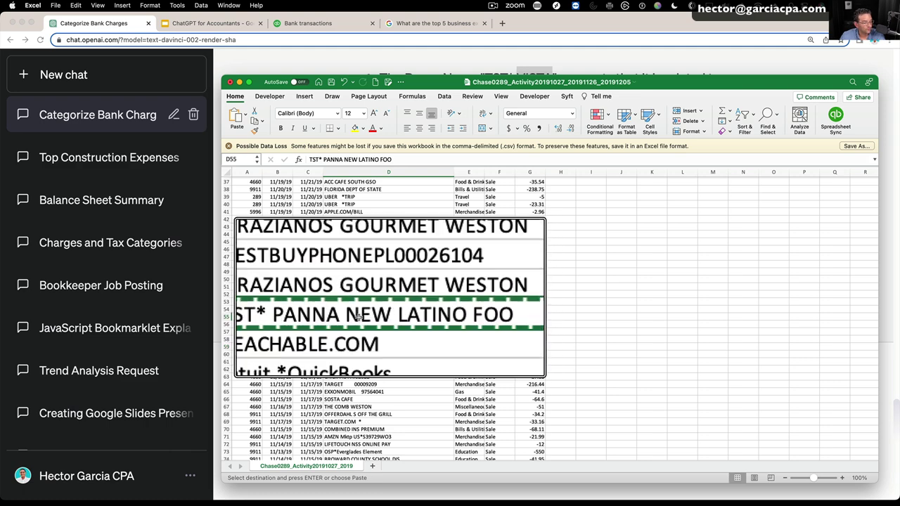
click(330, 56)
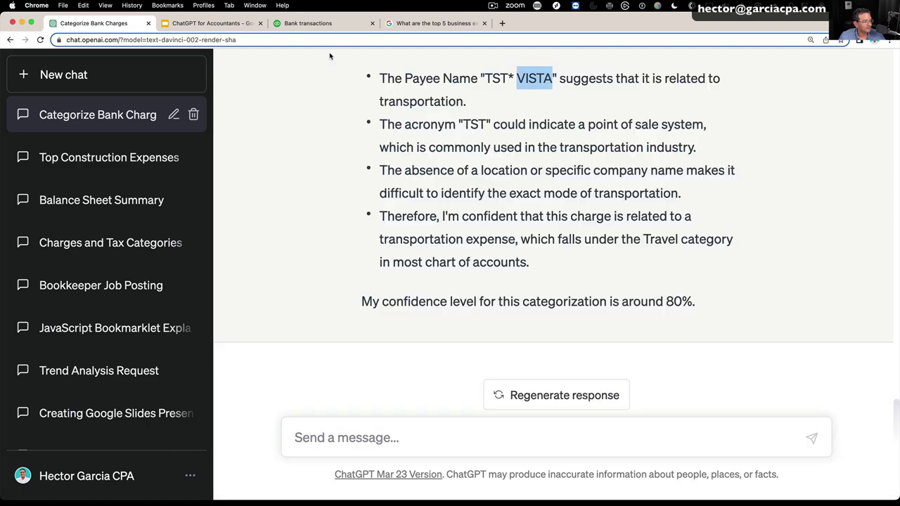
right_click(328, 431)
click(371, 433)
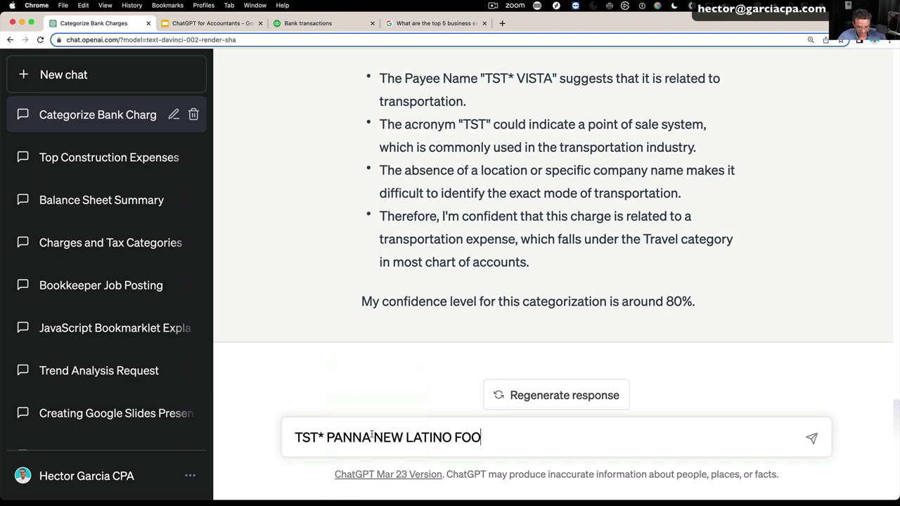
key(Return)
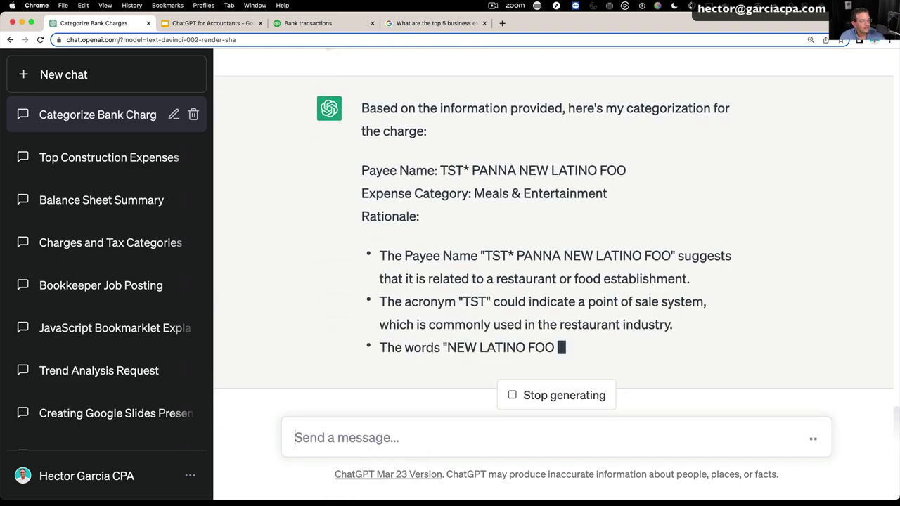
Examine the new reply's rationale on the TST acronym and the words "NEW LATINO FOO", along with its confidence level
scroll(549, 307, up, 5)
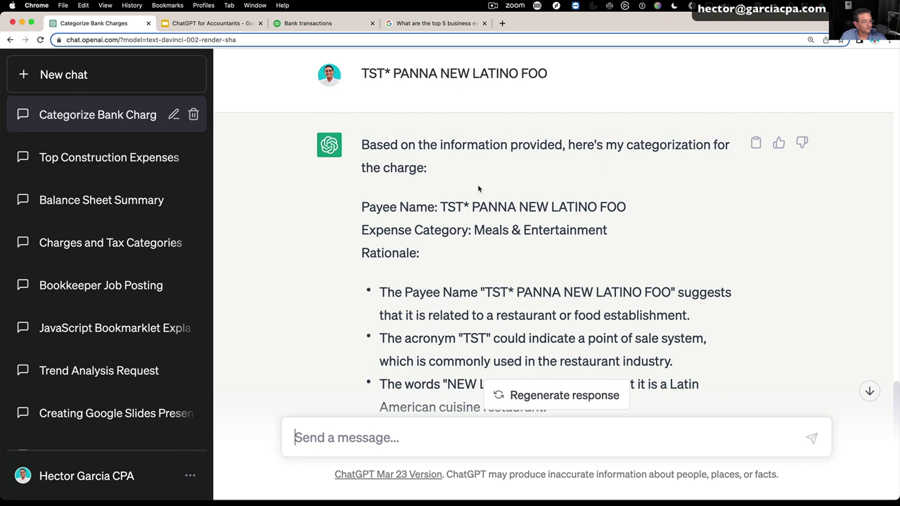
scroll(485, 249, down, 3)
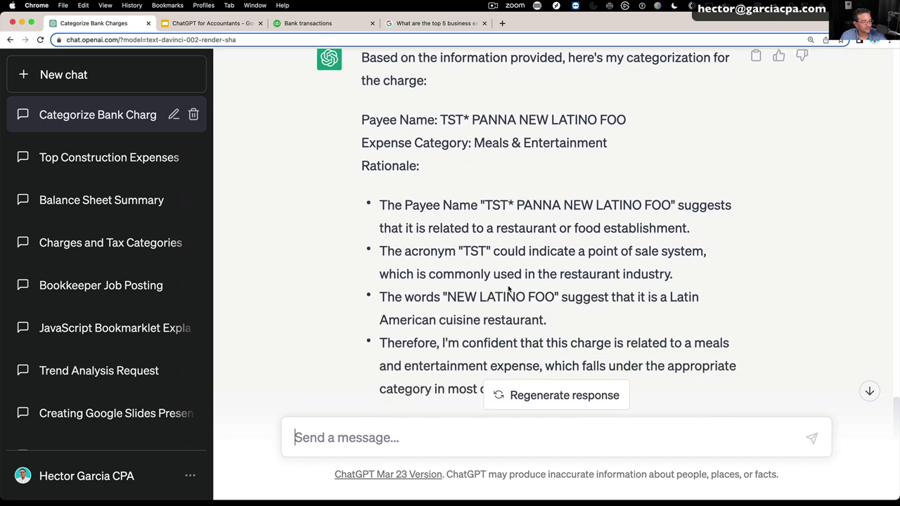
drag(424, 251, 709, 251)
click(612, 277)
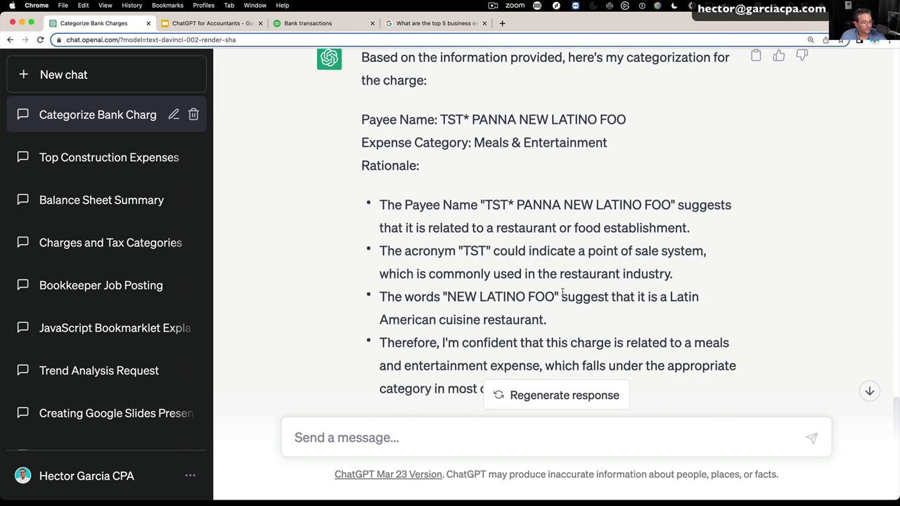
scroll(429, 278, down, 1)
drag(426, 279, 625, 280)
drag(597, 280, 555, 303)
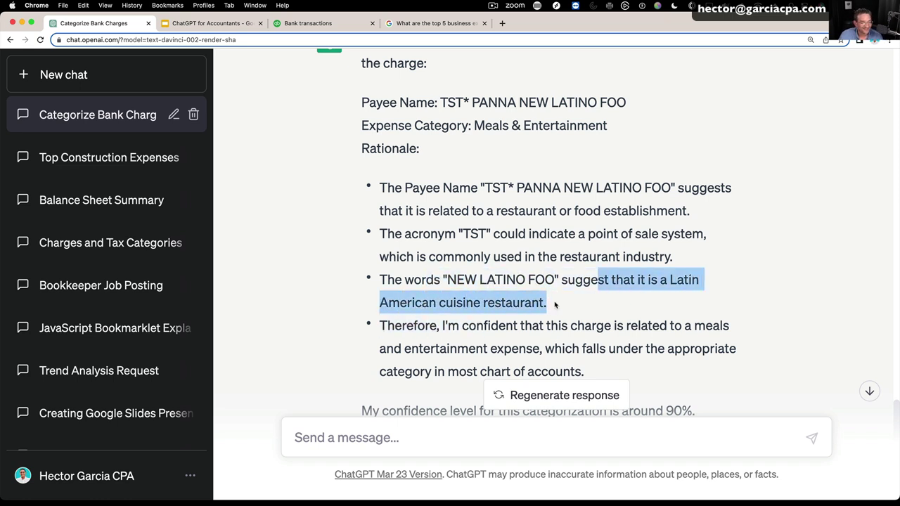
scroll(555, 303, down, 4)
click(513, 255)
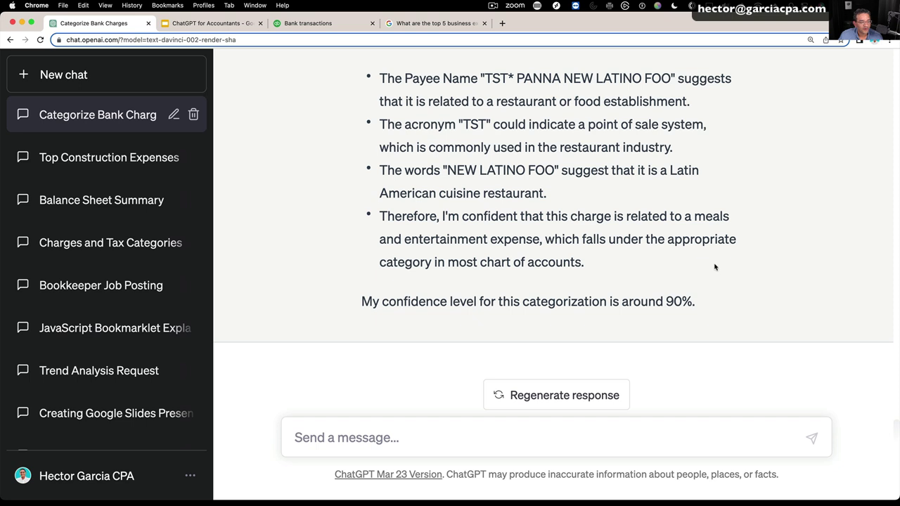
drag(665, 301, 694, 301)
Review the payee name in the TST* PANNA NEW LATINO FOO reply again and read on to its end
key(super+Tab)
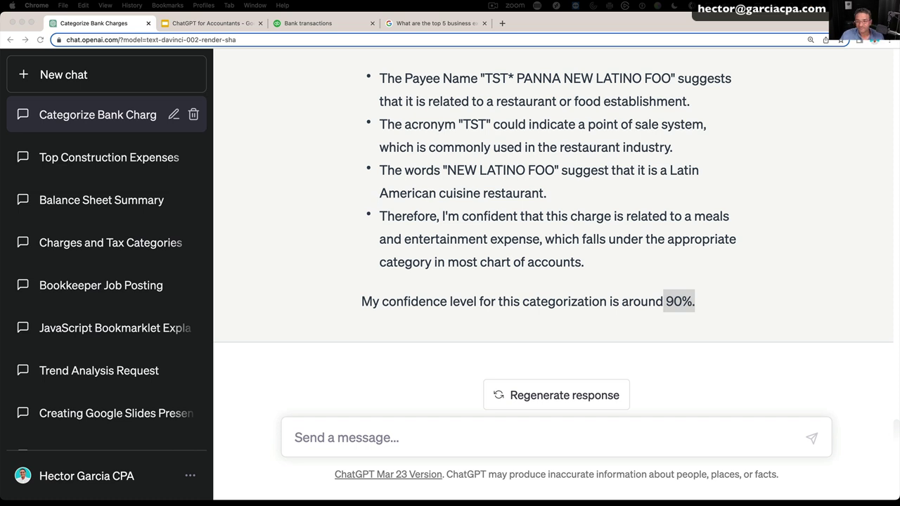
scroll(539, 221, up, 5)
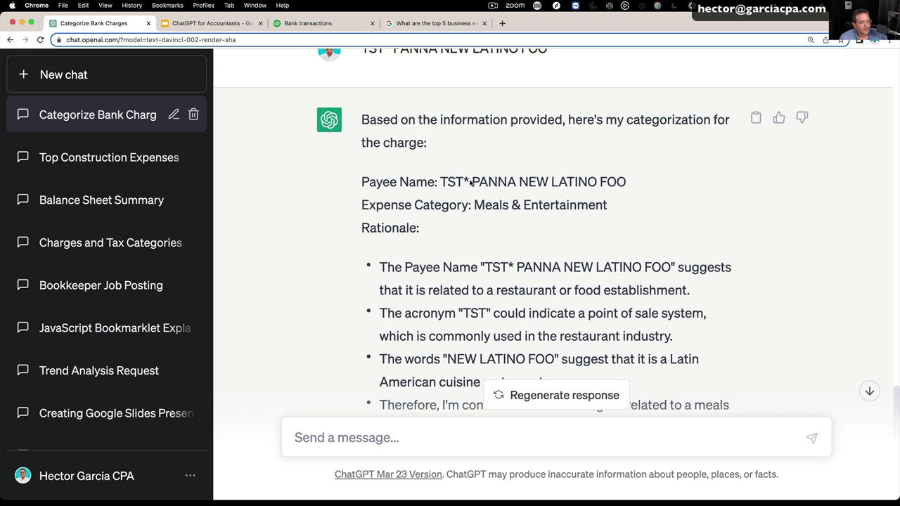
drag(441, 181, 631, 189)
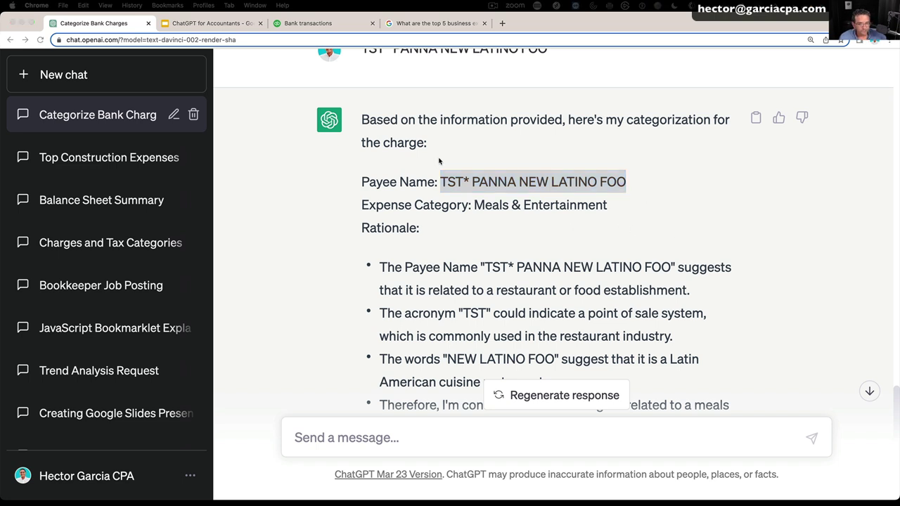
scroll(439, 161, down, 1)
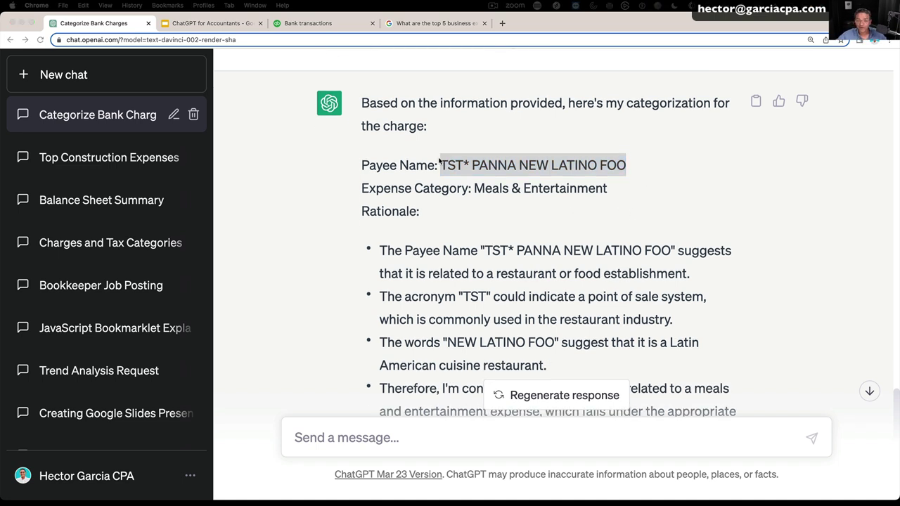
scroll(438, 161, down, 5)
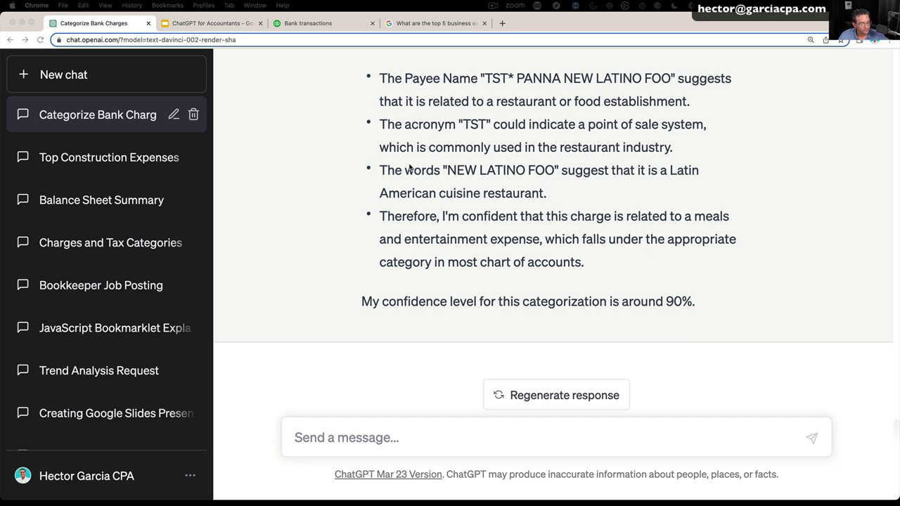
Begin drafting "Now I am going to give you a bunch of transactions, and I want this in a table format and make it very precise and short."
click(372, 437)
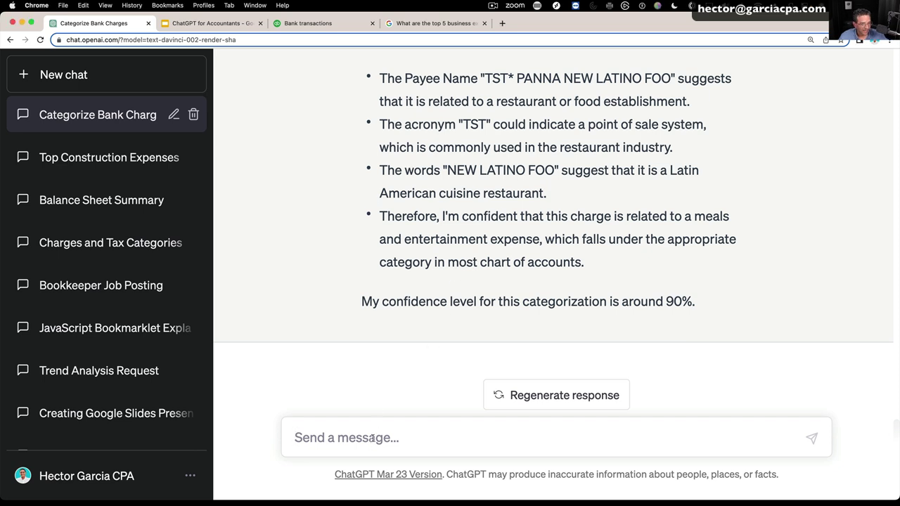
text(N)
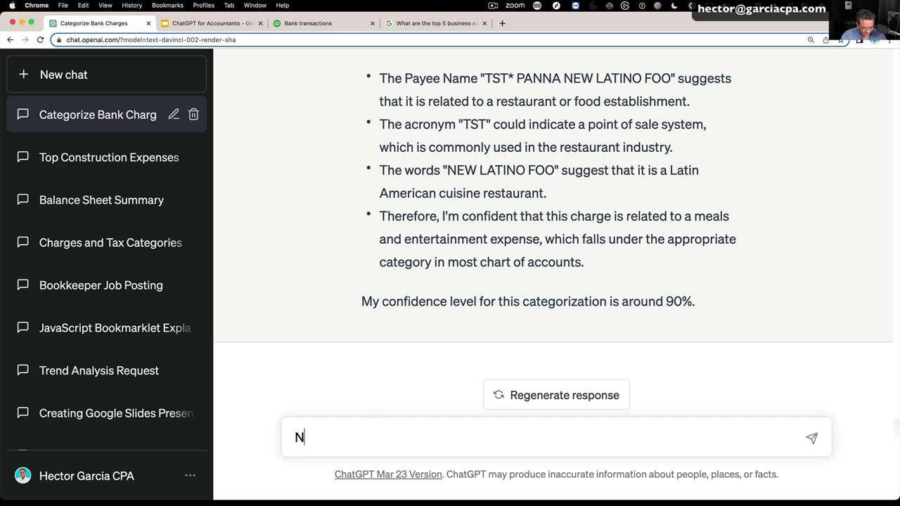
text(ow I am going to )
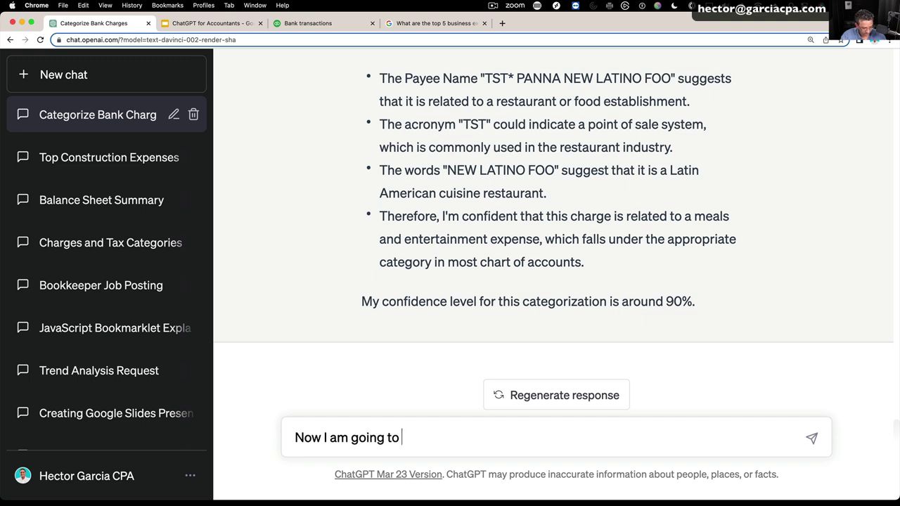
text(give you a )
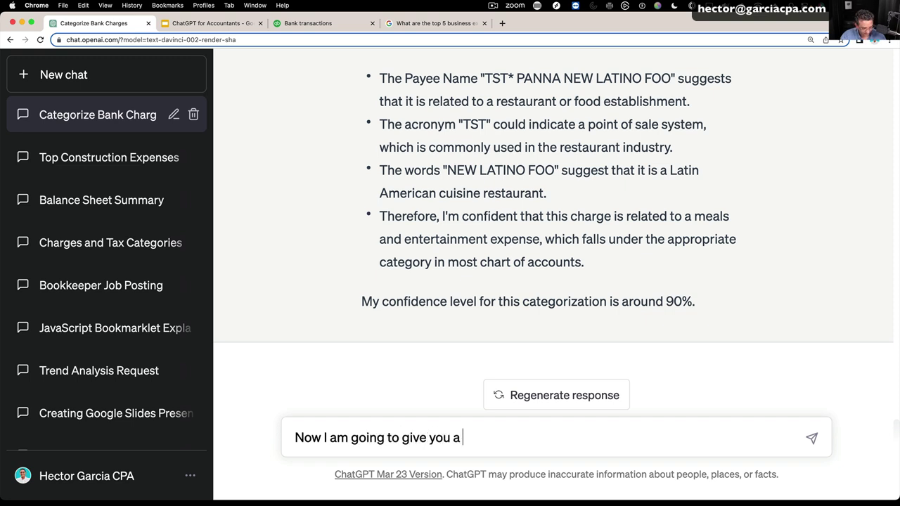
text(bunch of trans)
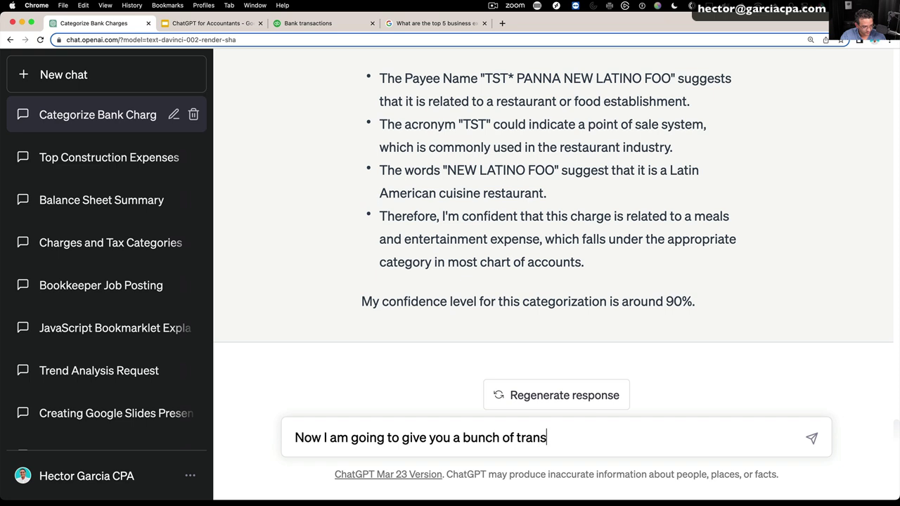
text(actions, and I )
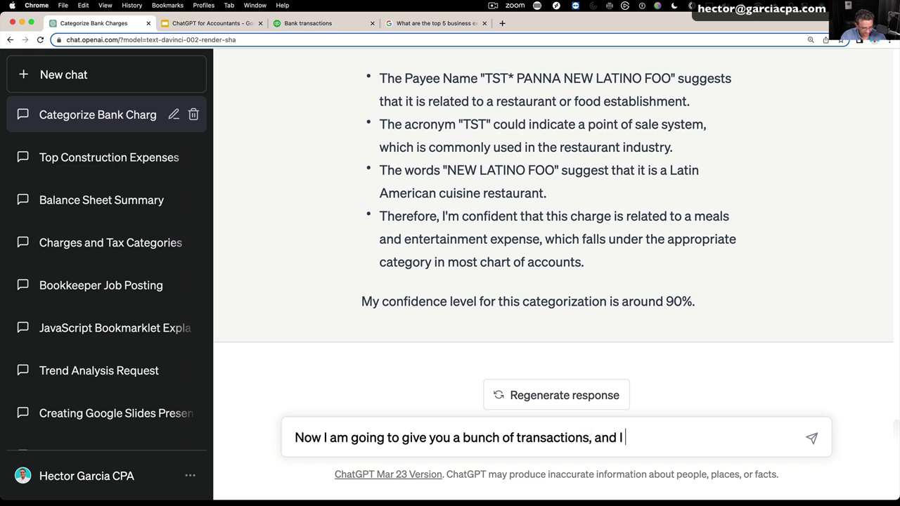
text(want this in a t)
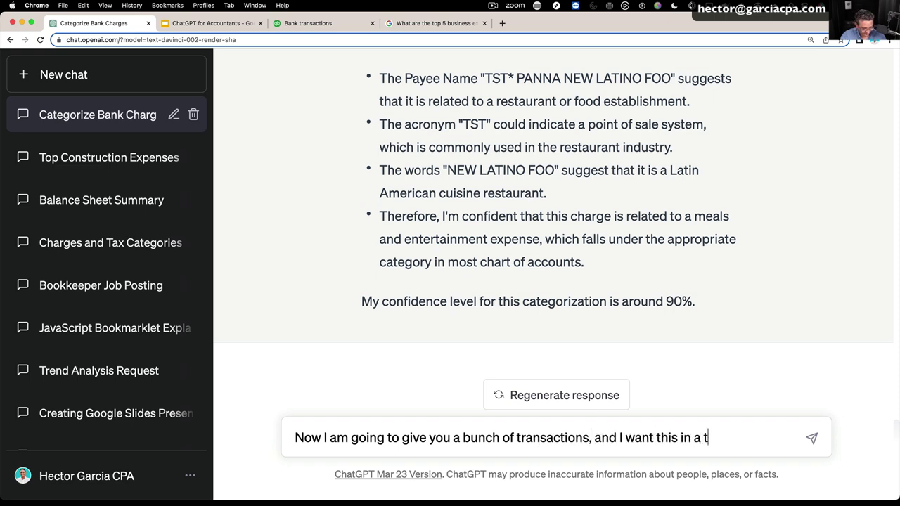
text(able format )
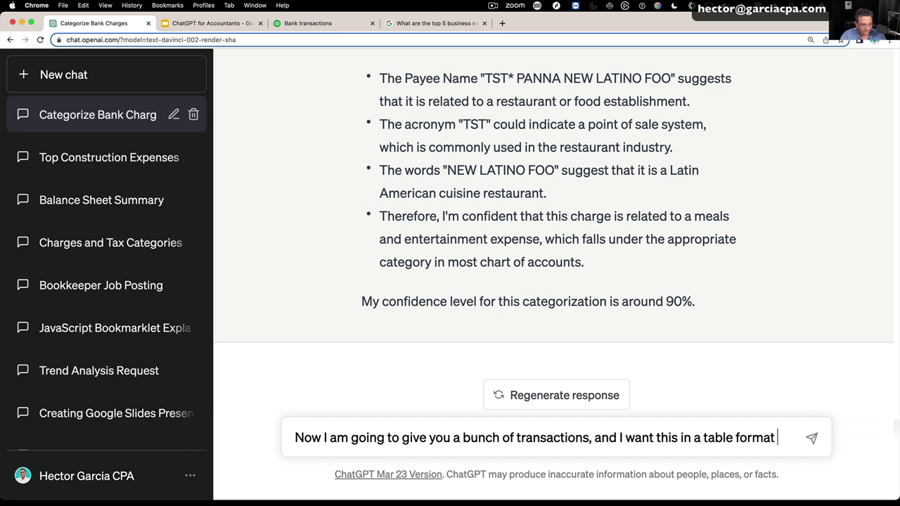
text(and )
text(make it )
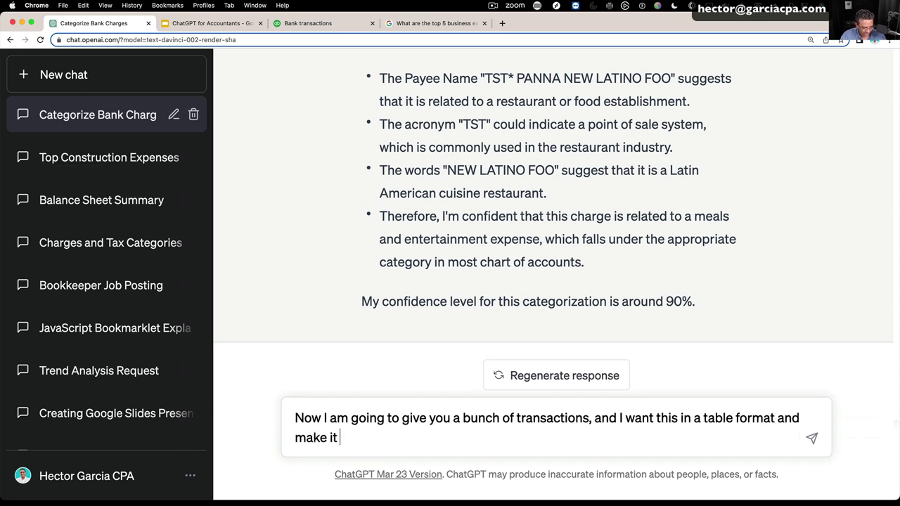
text(very preci)
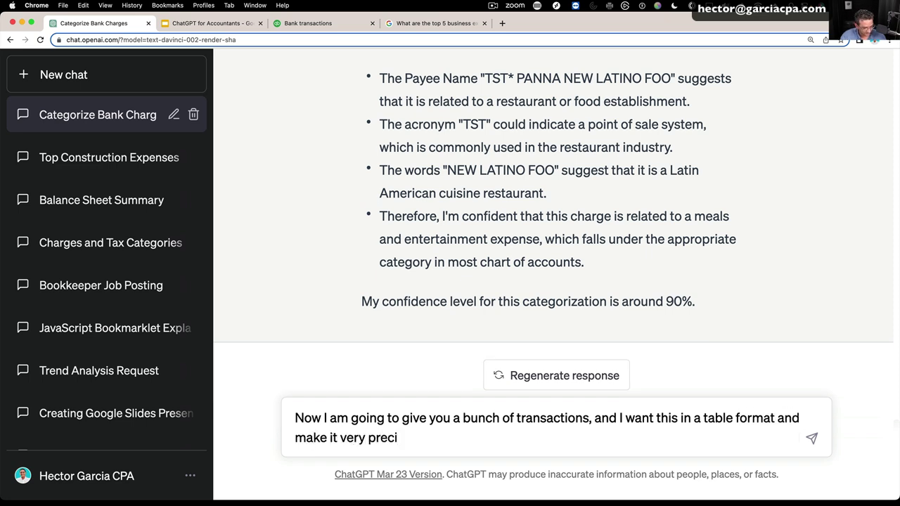
text(se and shor)
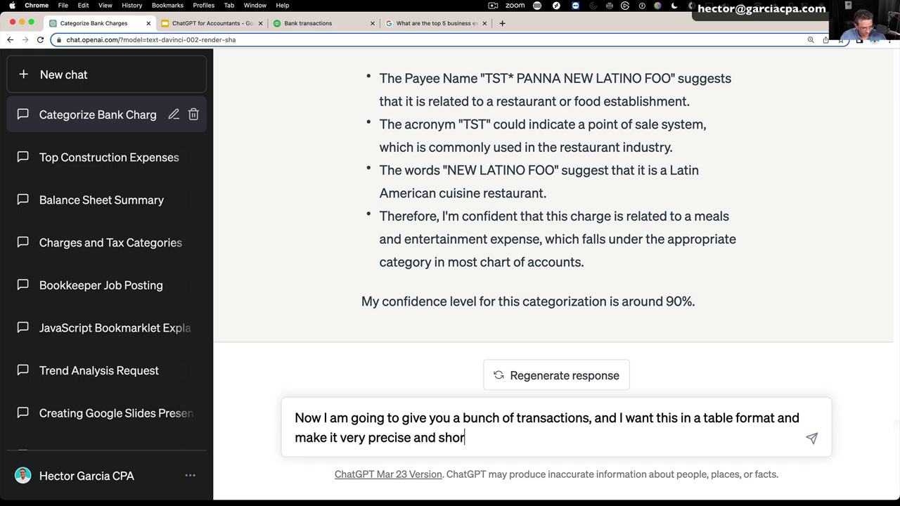
text(t.  3 co)
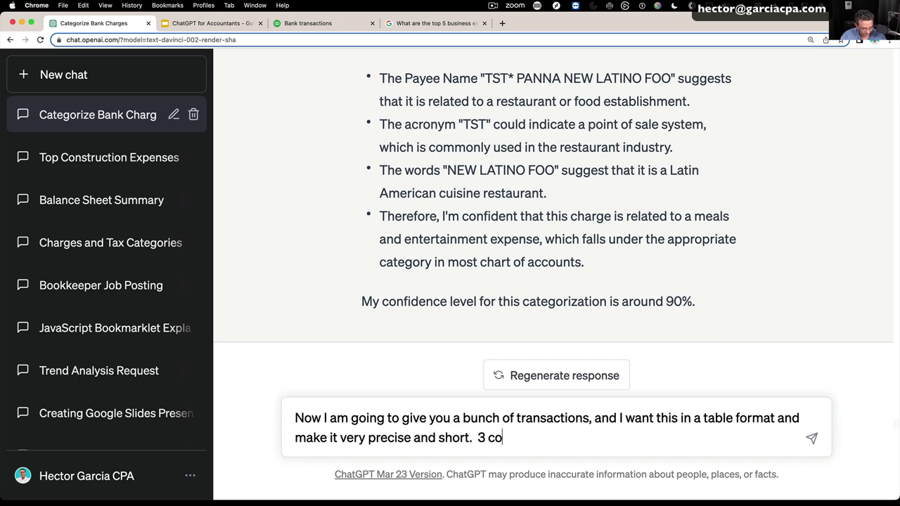
text(lum)
key(BackSpace)
key(BackSpace)
key(BackSpace)
key(BackSpace)
key(BackSpace)
key(BackSpace)
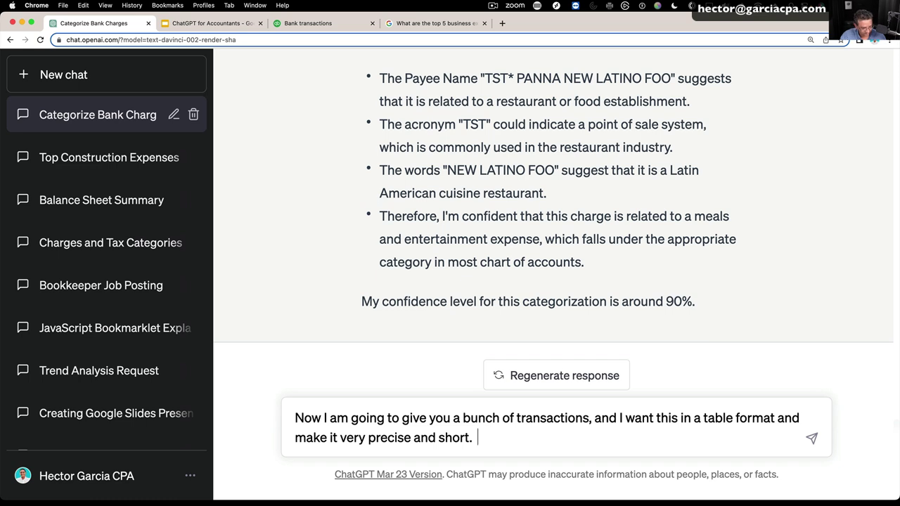
Finish the message with "4 columns: Payee name, Category, Rationale, Confidence", correcting the misspelled word "columns", and send it
text(4 coulm)
key(BackSpace)
key(BackSpace)
text(l)
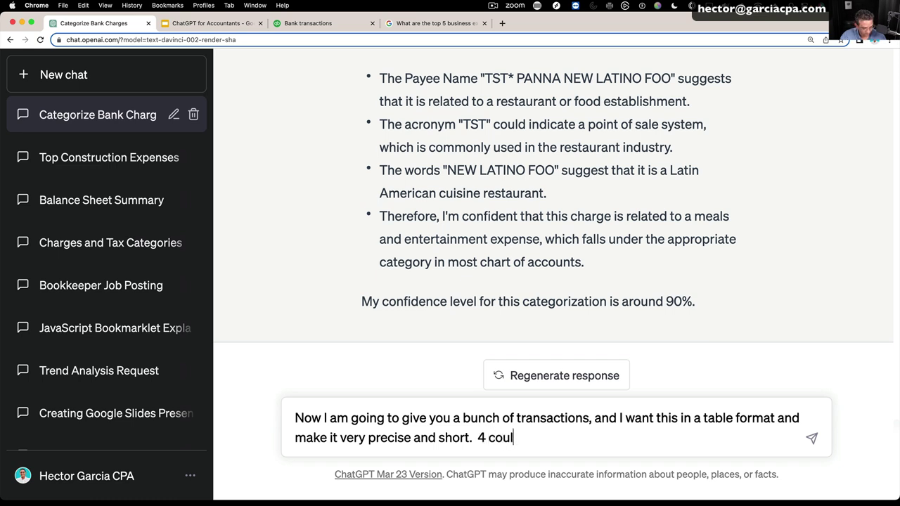
text(umns: Payee )
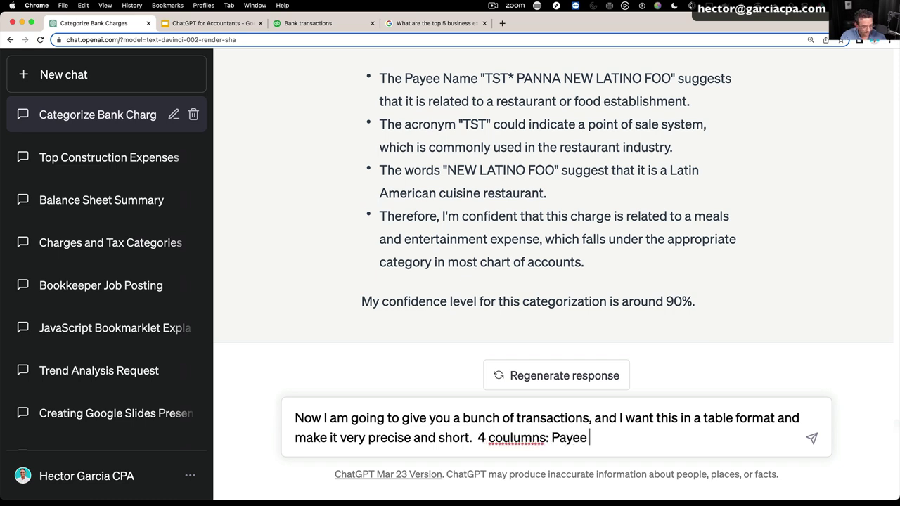
text(name, Category, )
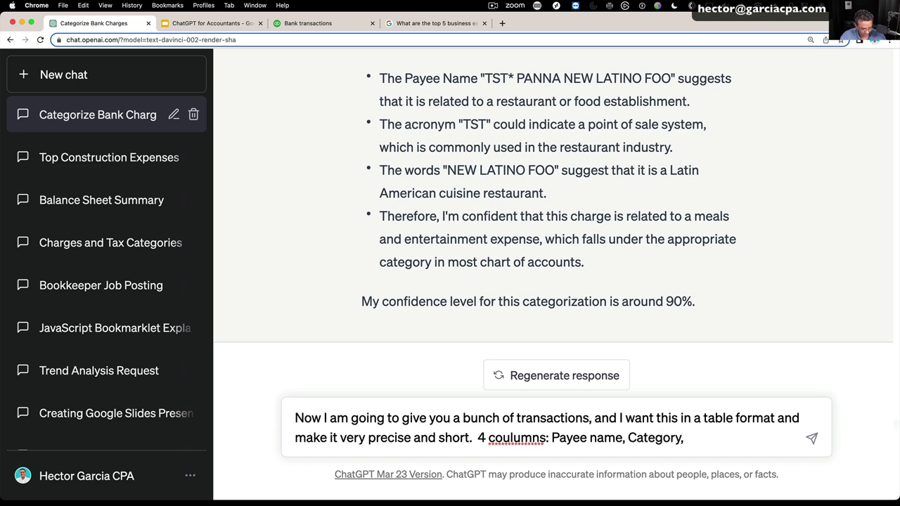
text(Rational)
text(e, )
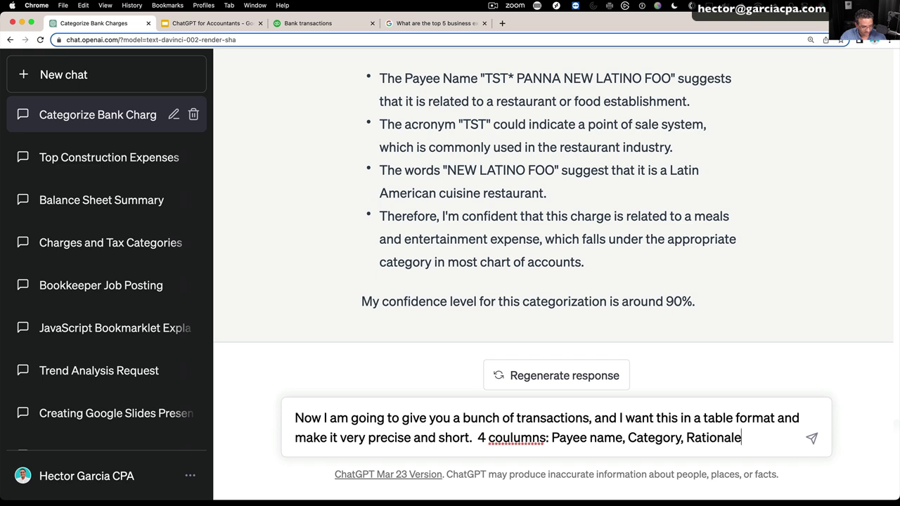
text(Confidence)
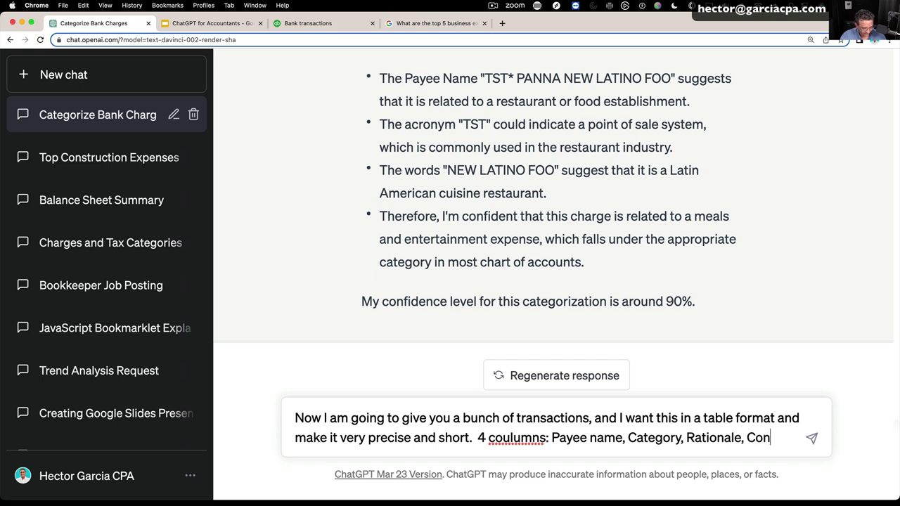
right_click(496, 419)
click(534, 325)
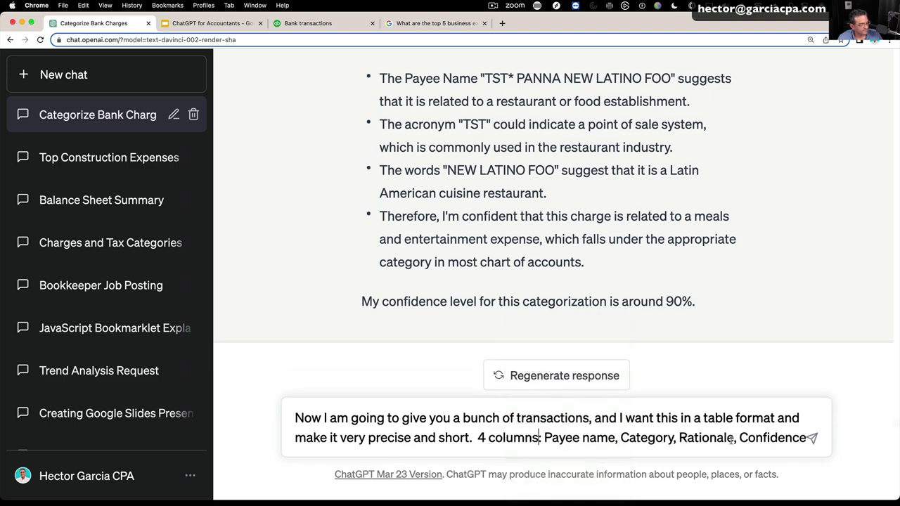
key(Return)
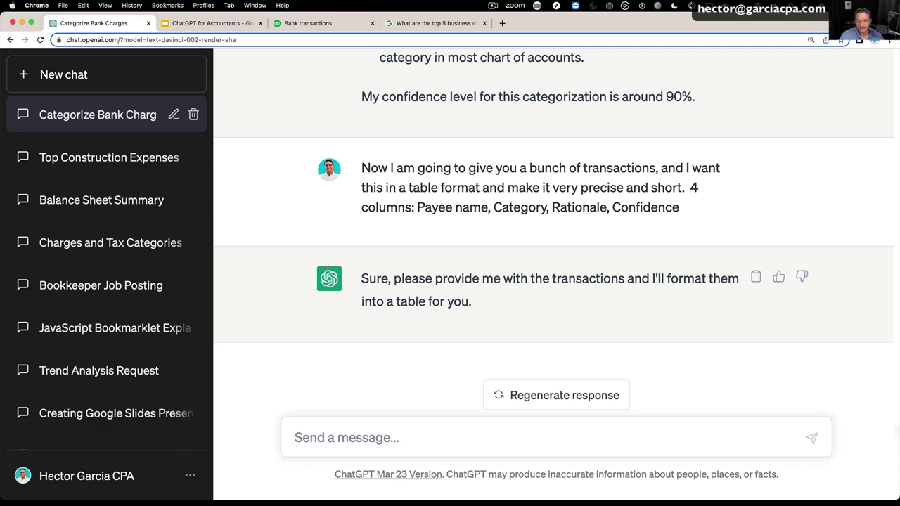
Switch to the Chase activity workbook in Excel and copy the payee names from LIVE WELL CHIROPRACTIC in row 59 through LIFETOUCH NSS ONLINE PAY
key(super+Tab)
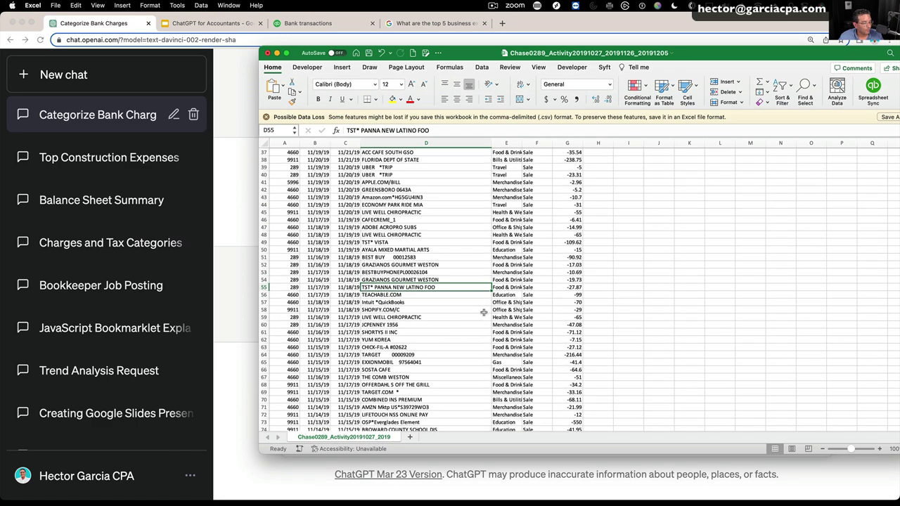
scroll(484, 312, down, 3)
drag(383, 274, 394, 366)
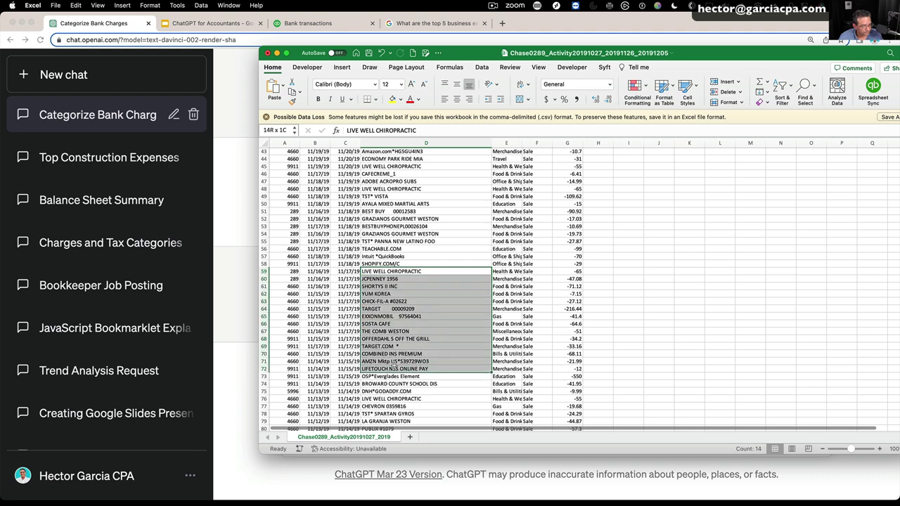
right_click(375, 302)
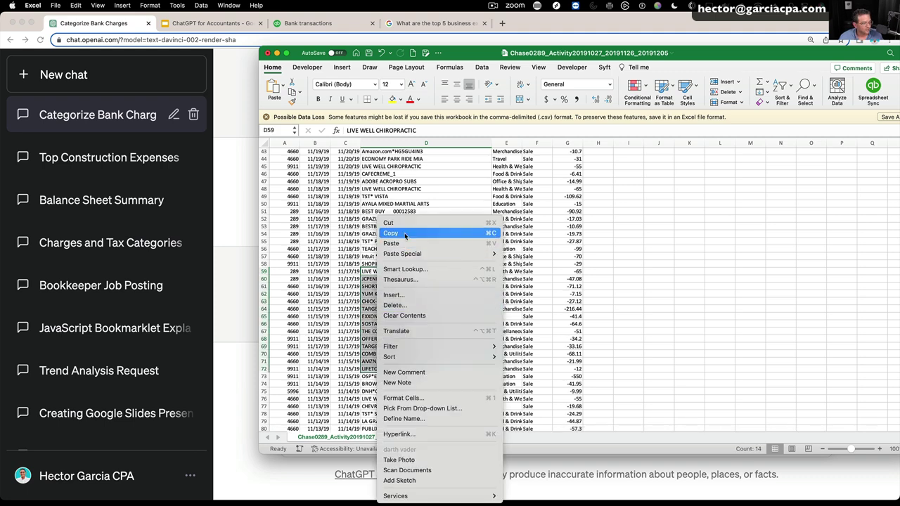
click(405, 236)
key(Down)
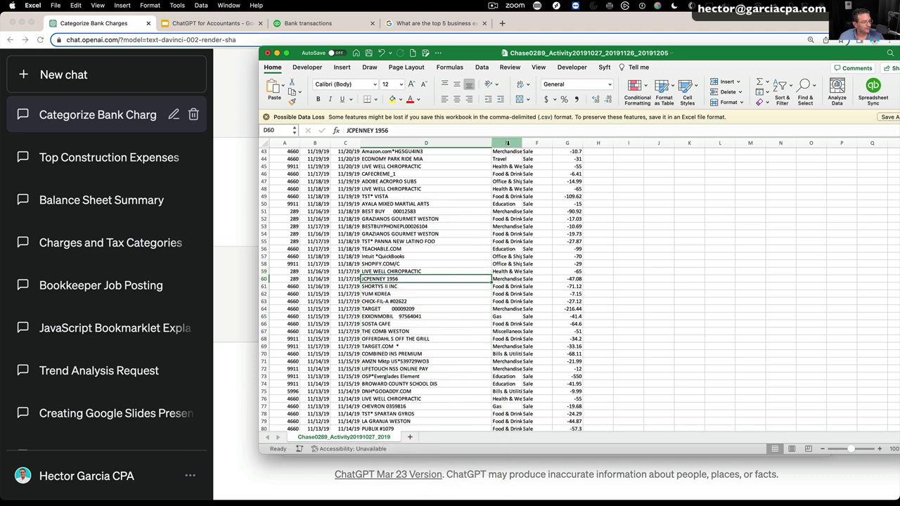
Delete the category and transaction type columns E and F so the amounts sit beside the payee names
drag(507, 142, 528, 143)
right_click(527, 141)
click(545, 215)
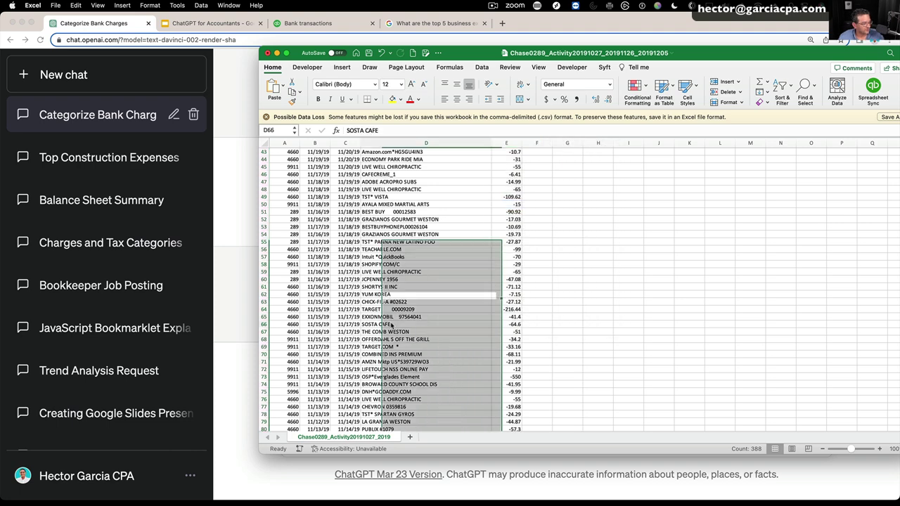
Copy the payee names and amounts from Intuit *QuickBooks through BROWARD COUNTY SCHOOL DIS, range D57:E74
drag(372, 257, 505, 384)
right_click(398, 316)
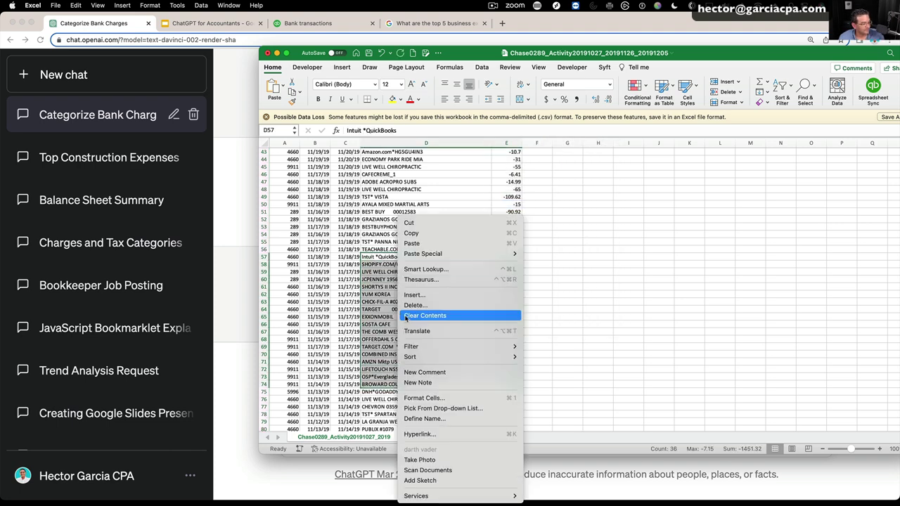
click(412, 233)
Switch back to the ChatGPT chat in Chrome, paste the copied transactions into the message and send it
key(super+Tab)
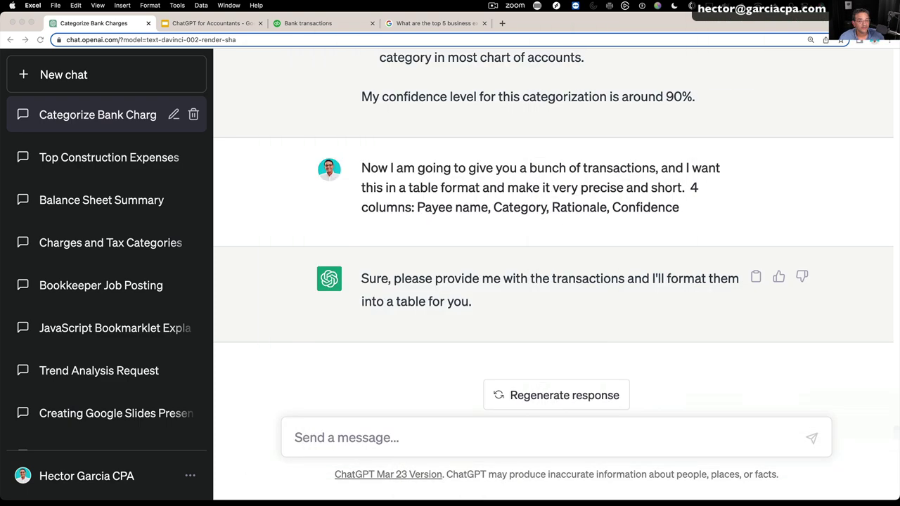
right_click(440, 430)
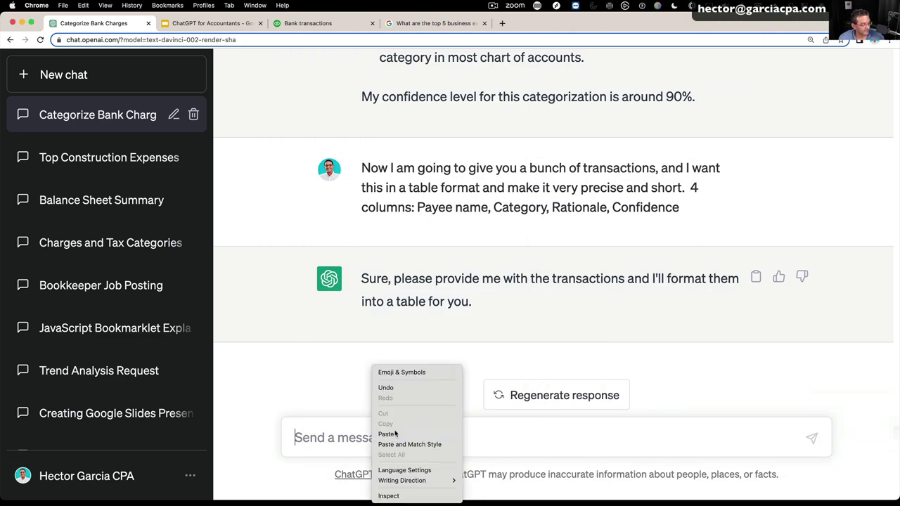
click(452, 434)
key(Return)
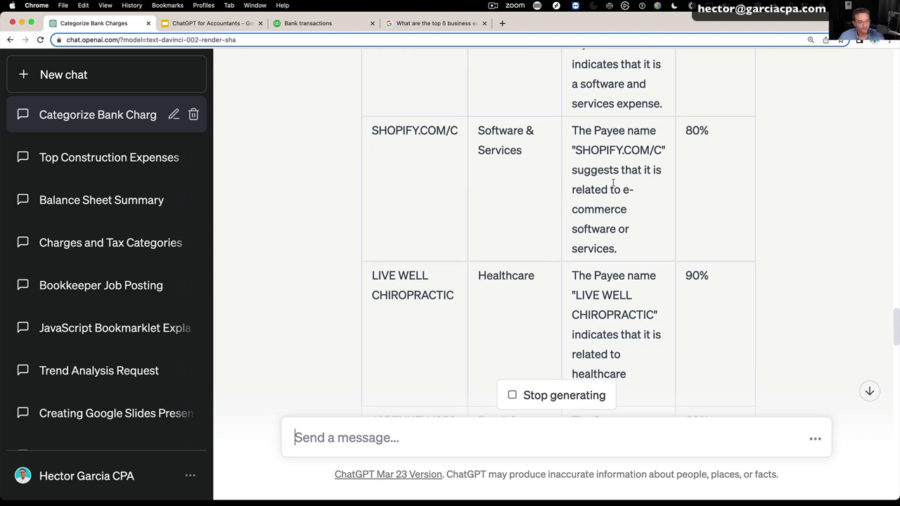
Read through the generated table's categories, rationales and confidence levels down to the OSP*Everglades Element row
scroll(659, 290, down, 5)
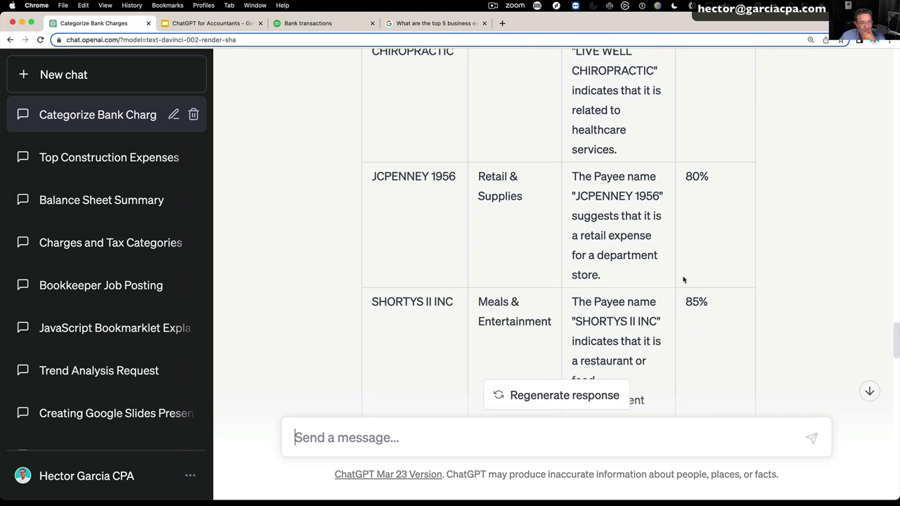
scroll(682, 280, down, 8)
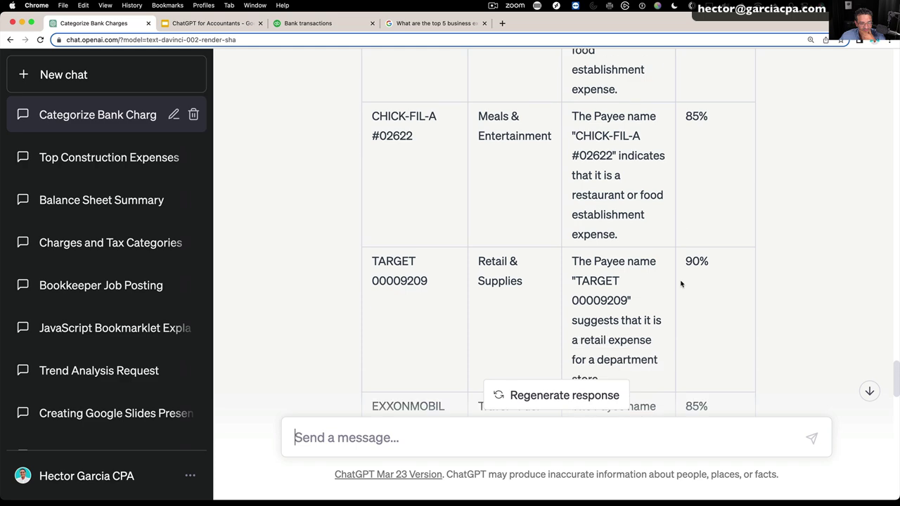
scroll(679, 281, down, 11)
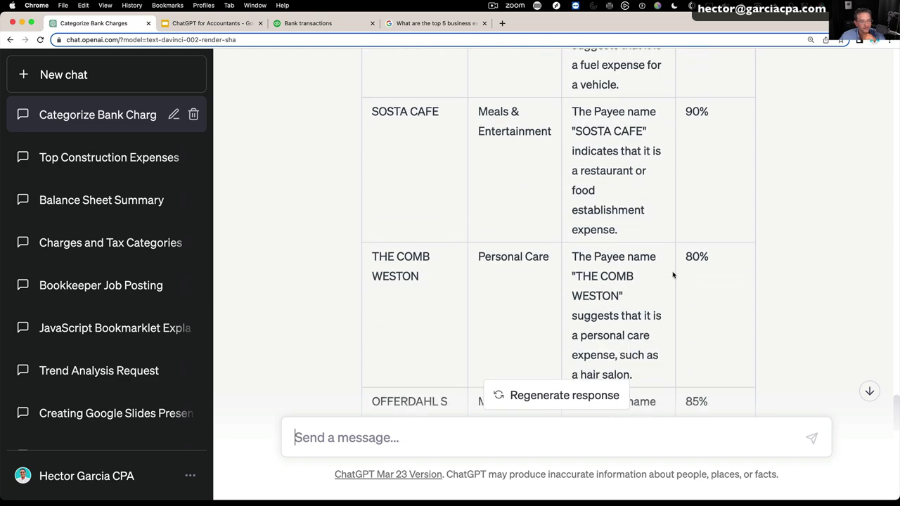
scroll(673, 275, down, 11)
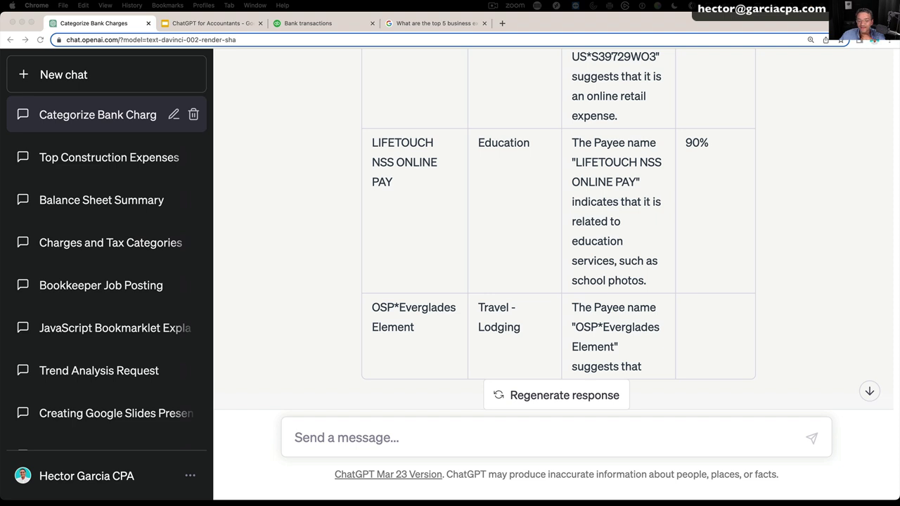
click(492, 247)
scroll(493, 246, down, 2)
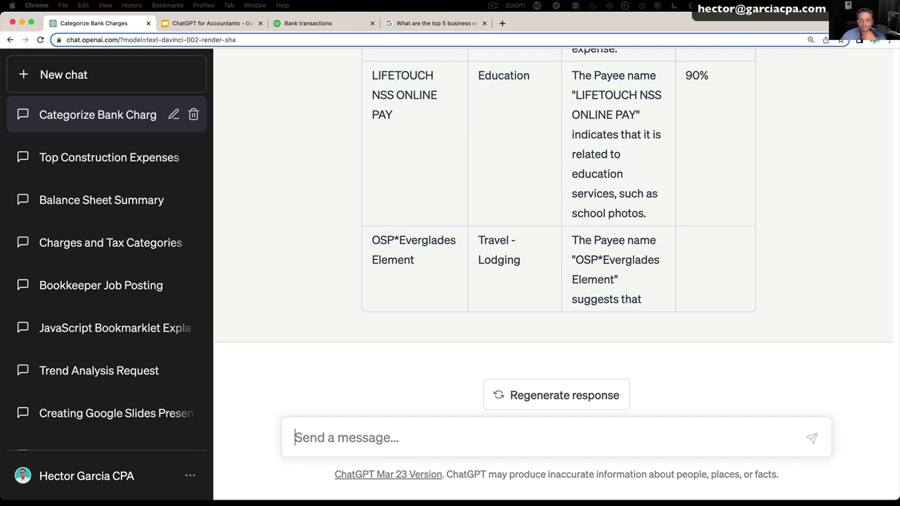
scroll(555, 211, up, 1)
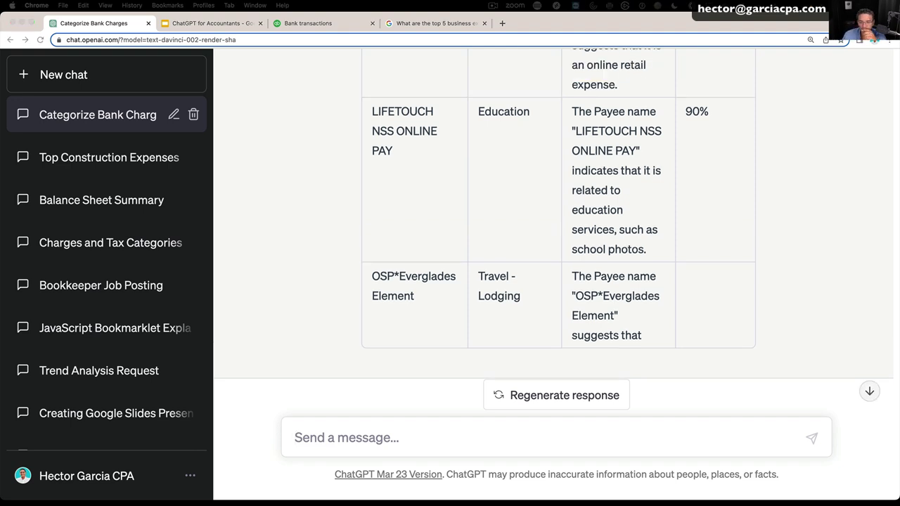
click(614, 166)
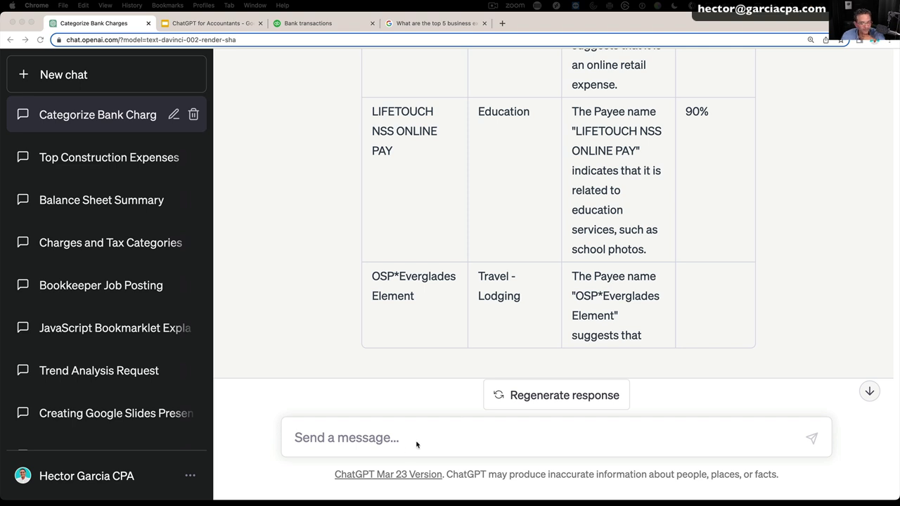
Send the message "please set it up in CSV format which I could just copy/paste"
scroll(439, 352, down, 1)
click(364, 437)
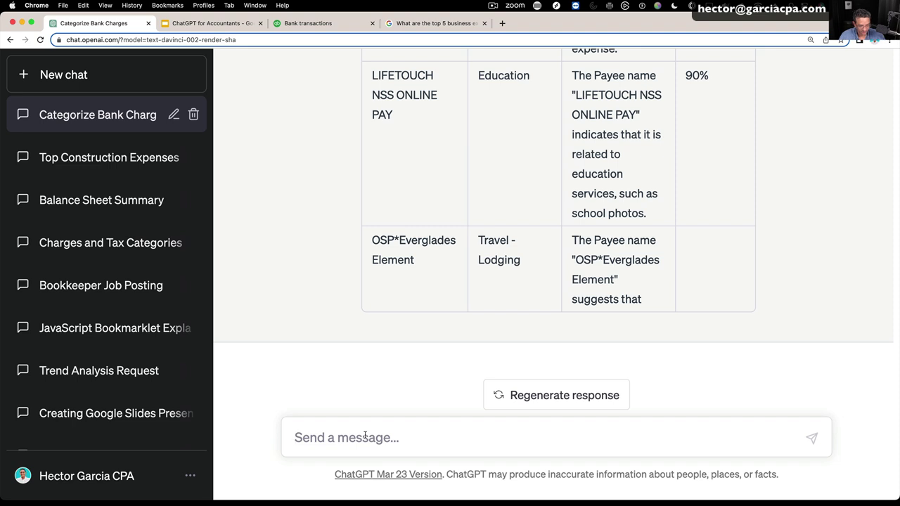
text(please )
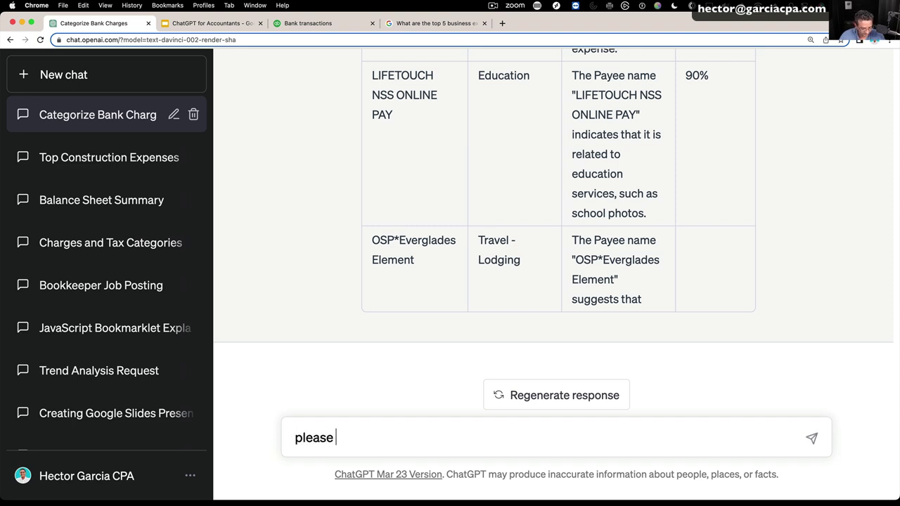
text(set it up )
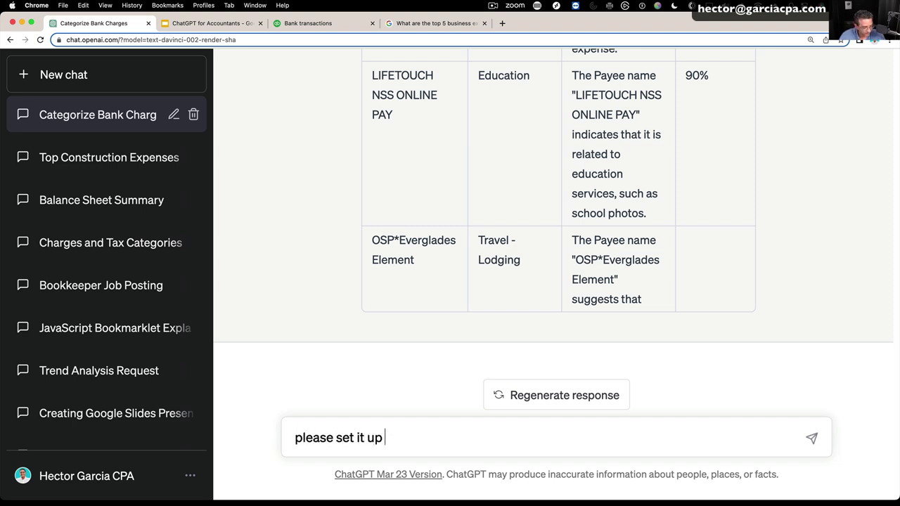
text(in CSV fo)
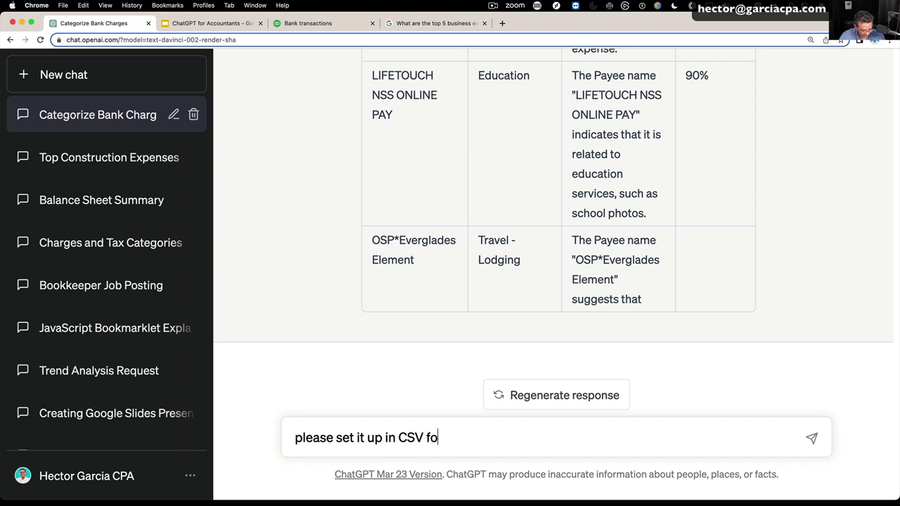
text(rmat which I )
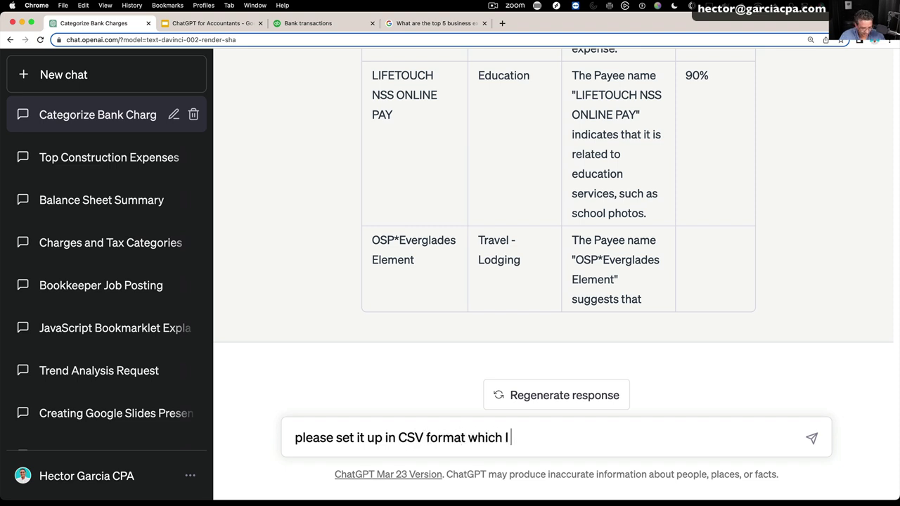
text(could just copy./)
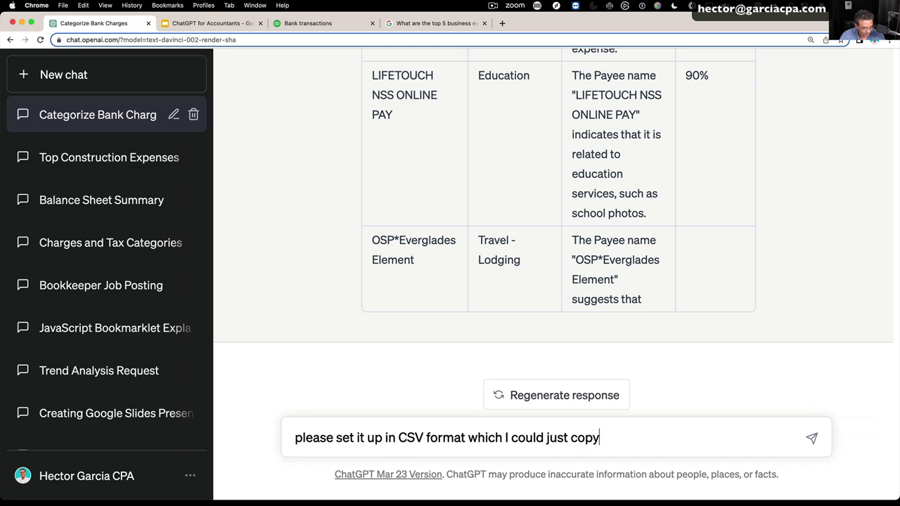
key(BackSpace)
key(BackSpace)
text(/paste)
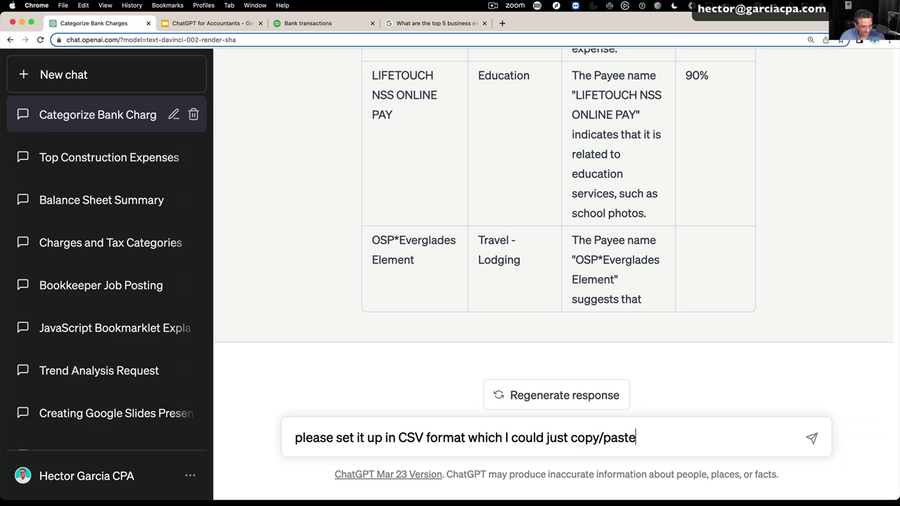
key(Return)
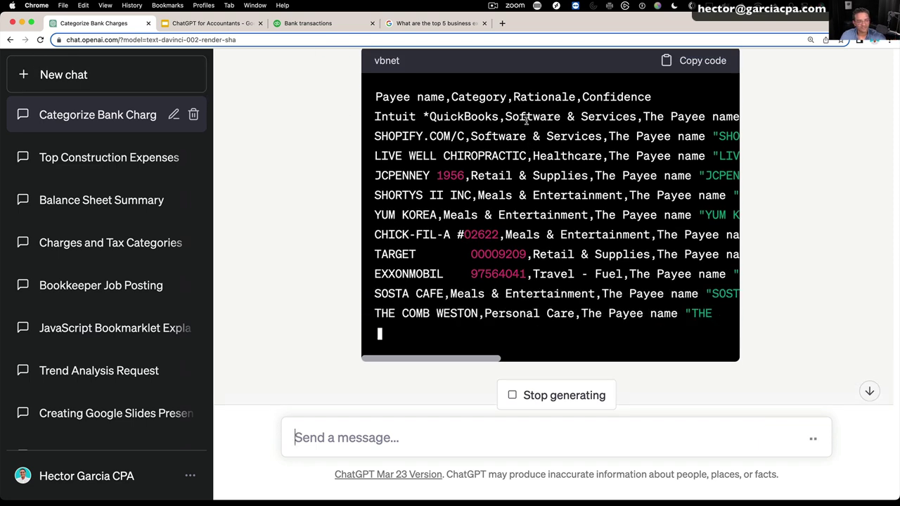
Look over the rows of the CSV reply and copy its entire code block
drag(430, 135, 648, 255)
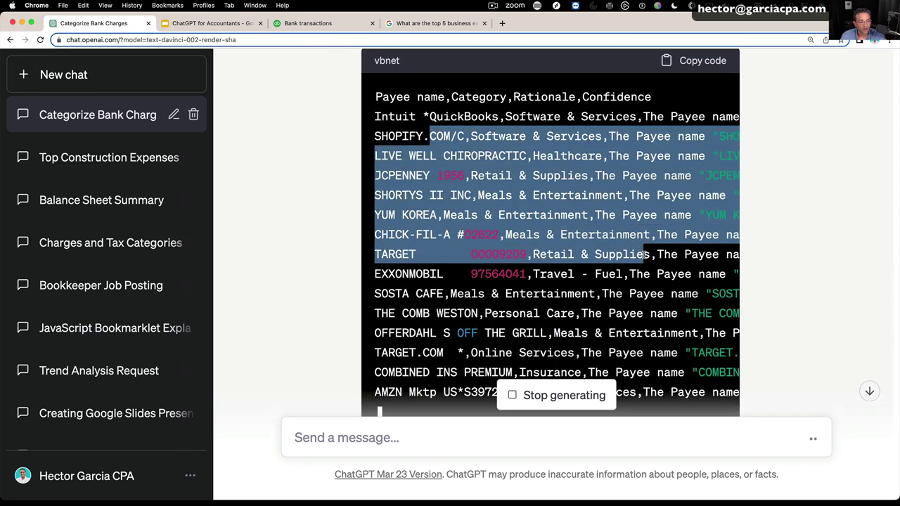
scroll(618, 220, up, 5)
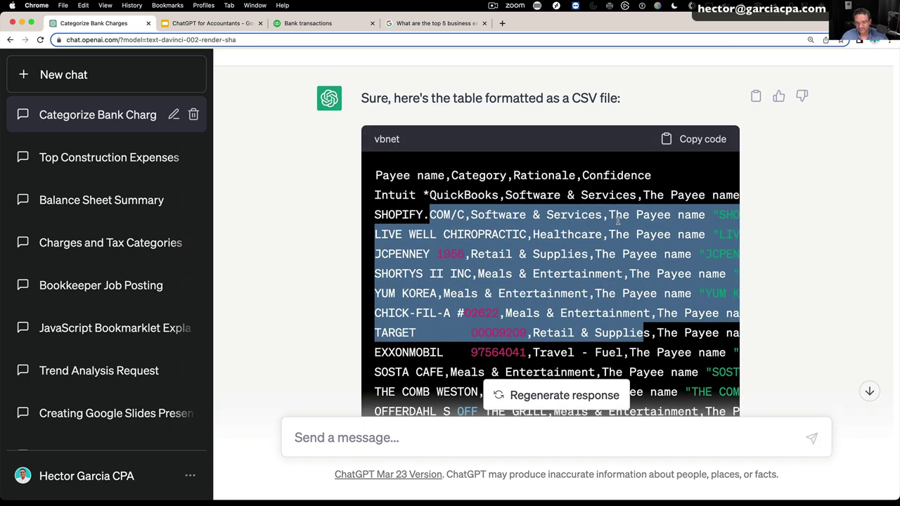
key(super+Tab)
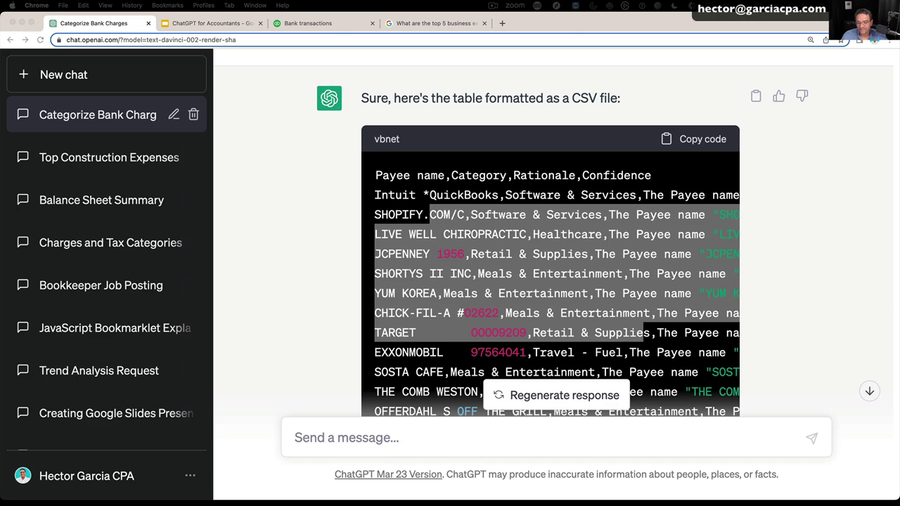
key(super+Tab)
scroll(493, 223, down, 5)
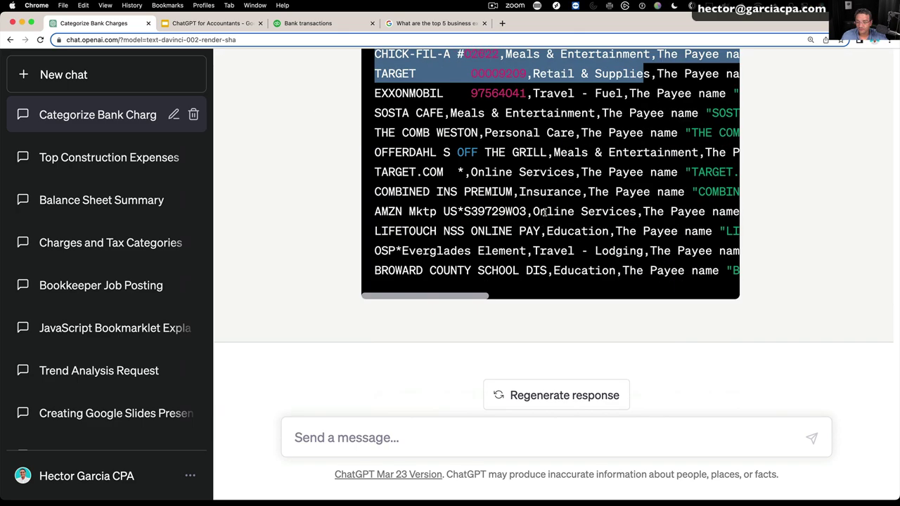
scroll(543, 211, up, 2)
scroll(582, 182, up, 5)
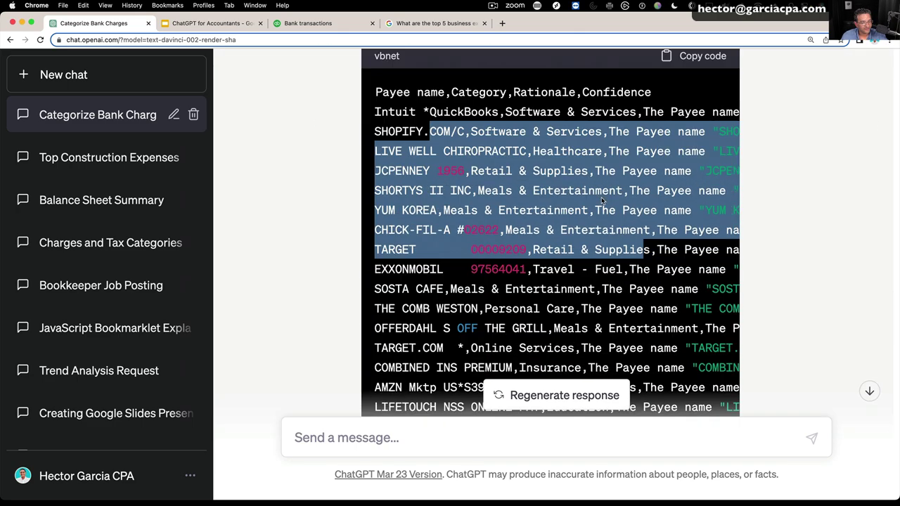
click(700, 153)
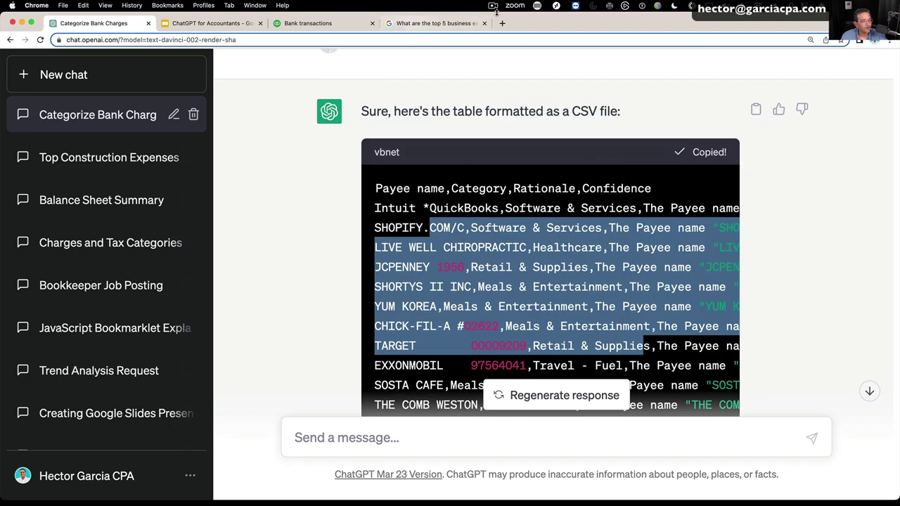
Review the CSV code block again from its header row down to the BROWARD COUNTY SCHOOL DIS entry
key(super+Tab)
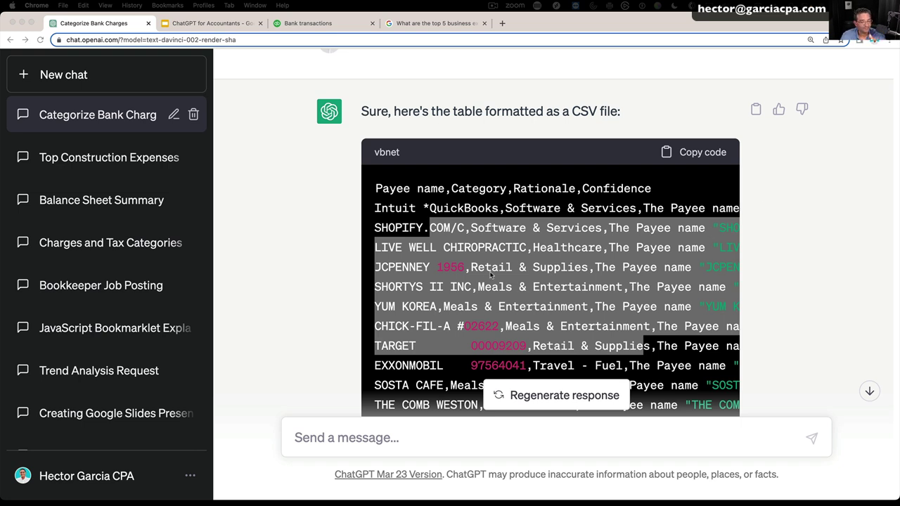
key(super+Tab)
scroll(491, 274, down, 5)
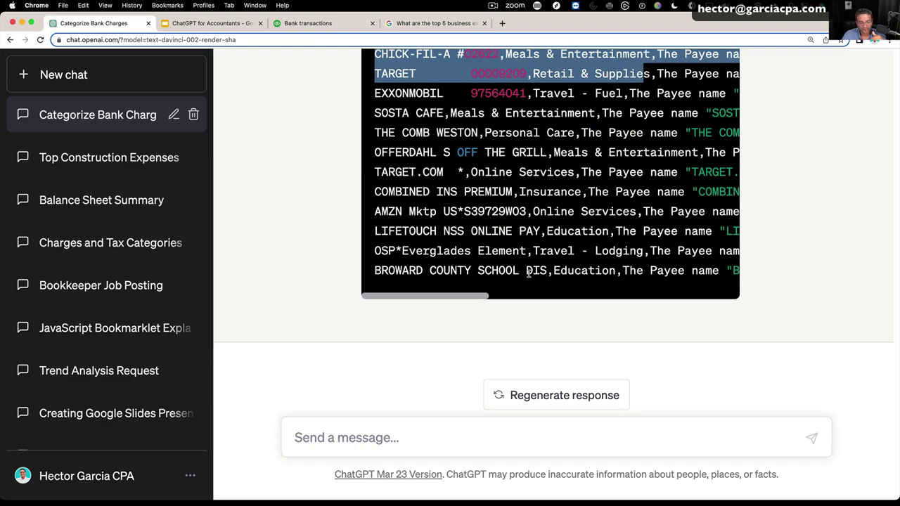
scroll(528, 274, up, 3)
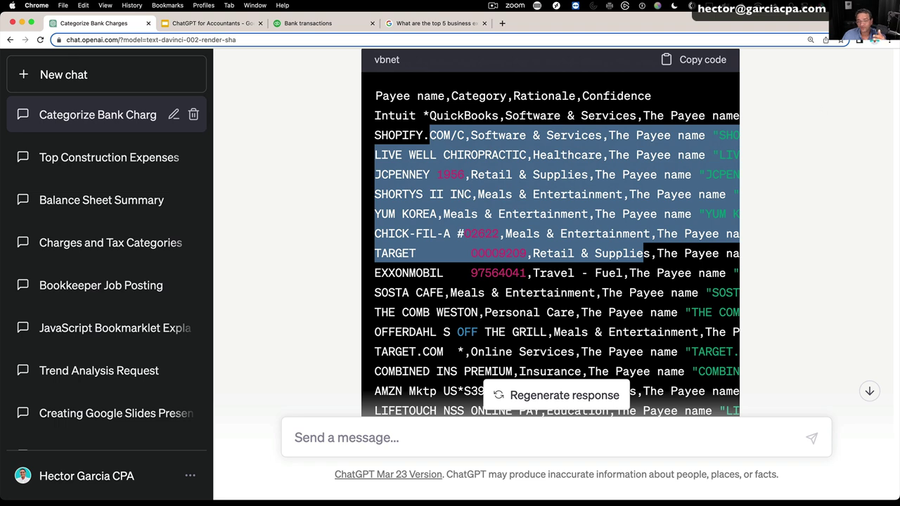
key(super+Tab)
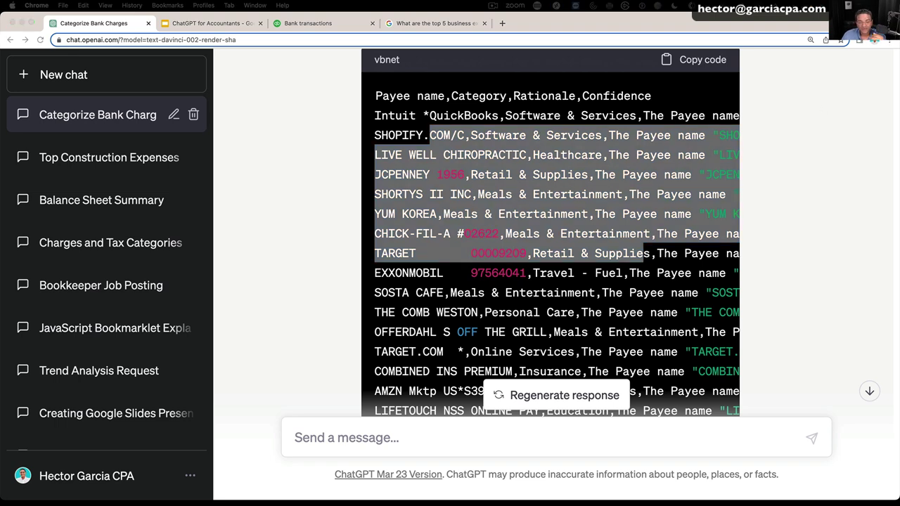
scroll(629, 251, down, 3)
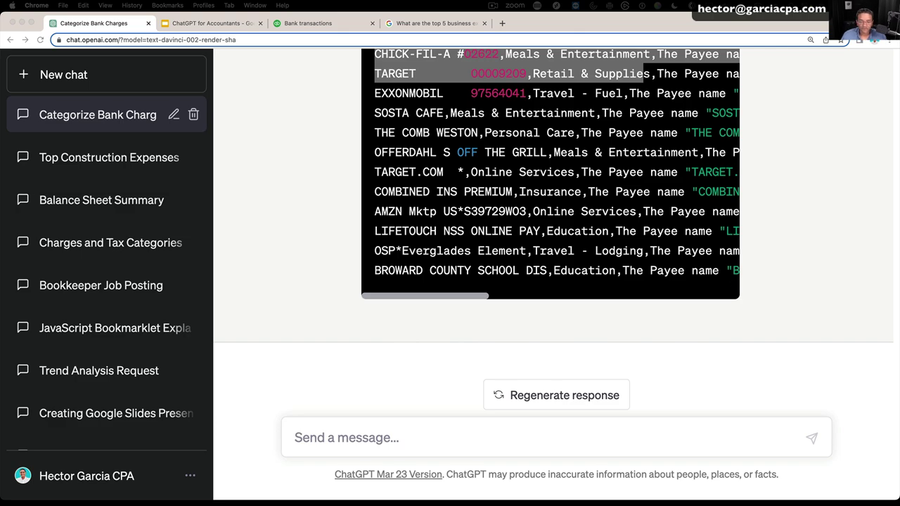
Switch to the Chase activity workbook in Excel, select the descriptions from D115 to D140, and enlarge the sheet view to 200%
key(super+Tab)
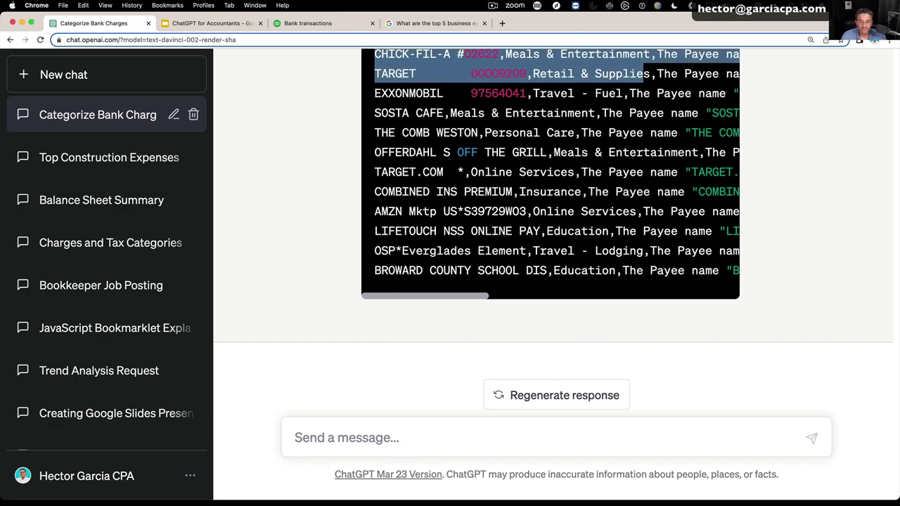
key(super+Tab)
scroll(384, 288, down, 5)
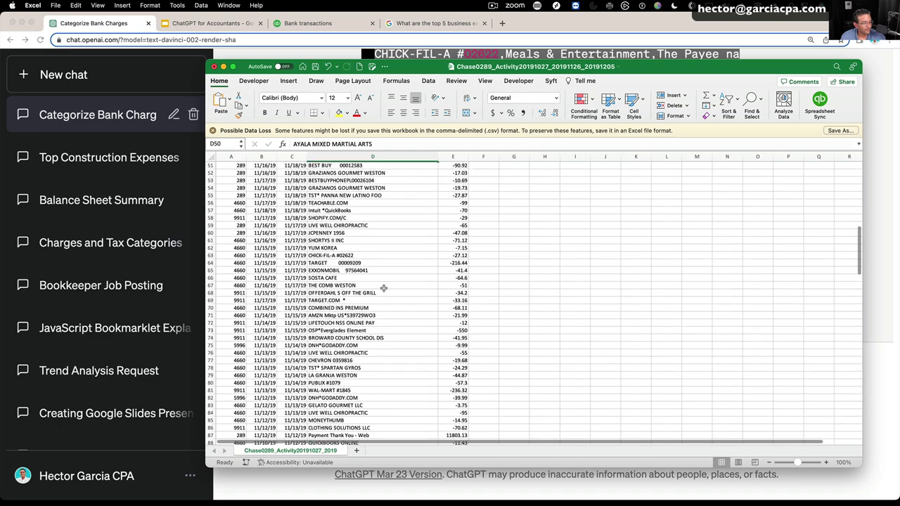
scroll(384, 288, down, 15)
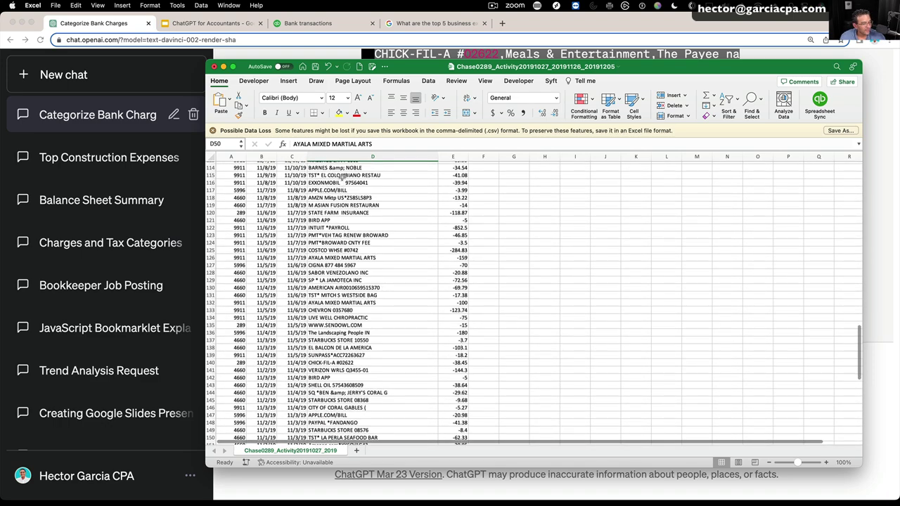
drag(341, 176, 365, 363)
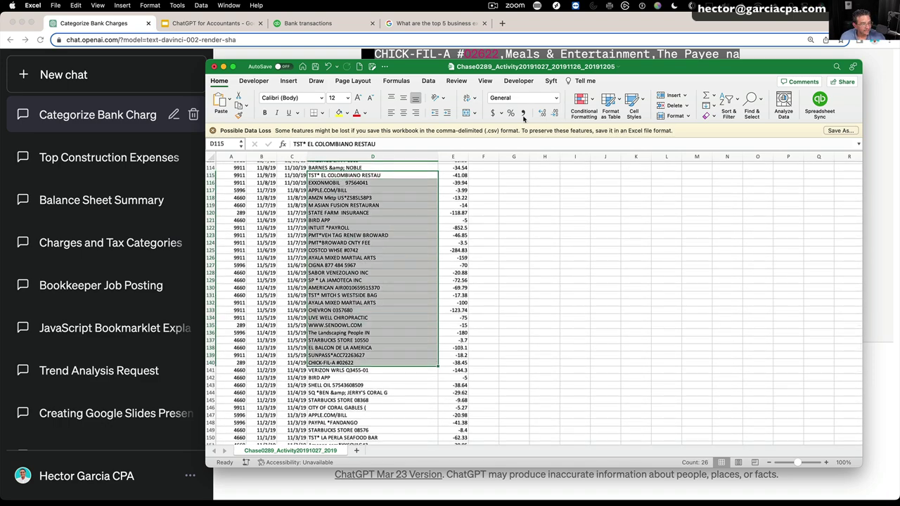
click(486, 81)
click(578, 100)
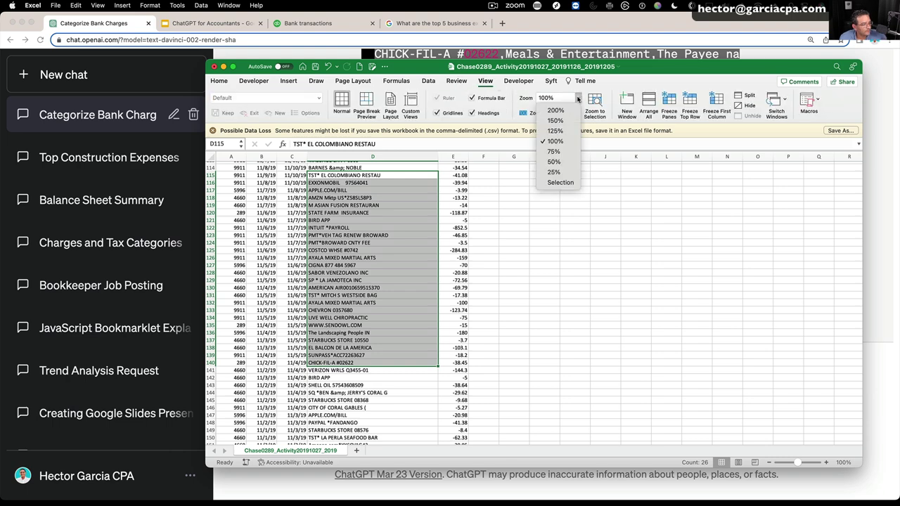
click(555, 110)
Look over the raw payee descriptions in column D from TST* EL COLOMBIANO RESTAU to the CITY OF CORAL GABLES row, and minimize the workbook
click(491, 267)
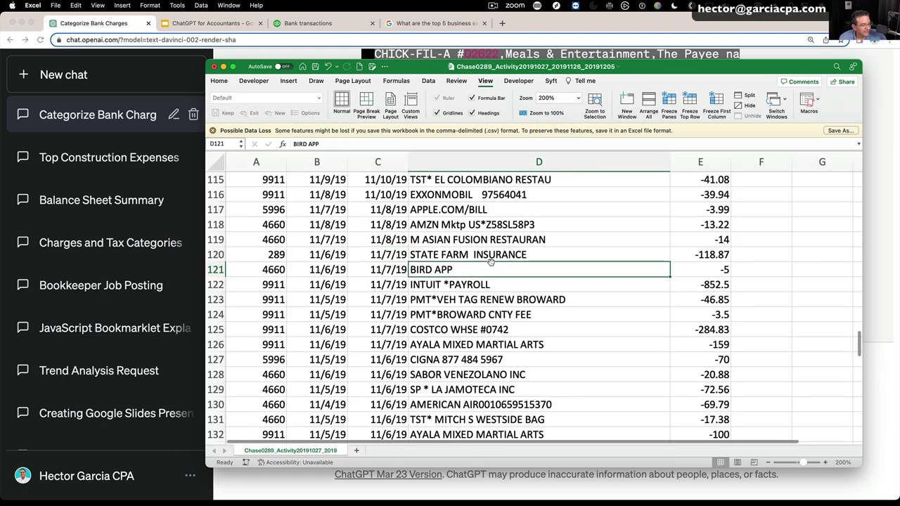
click(493, 226)
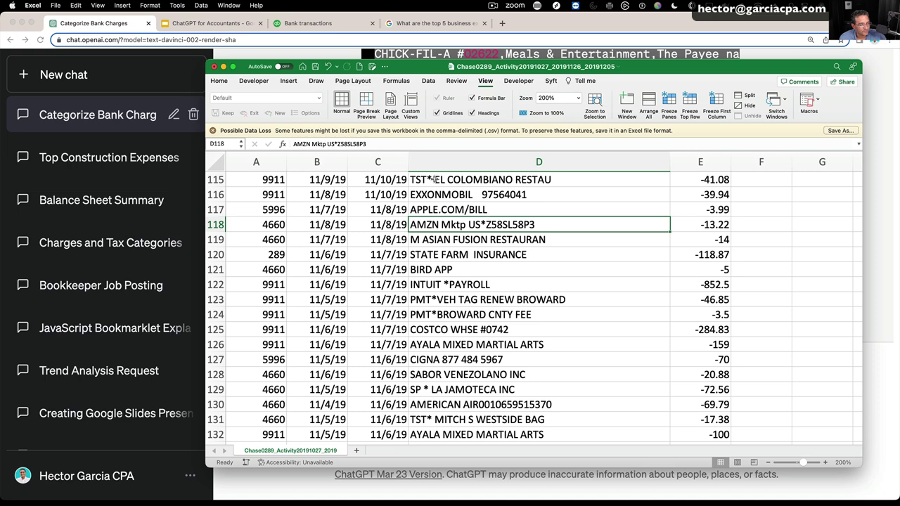
click(436, 180)
scroll(457, 267, down, 4)
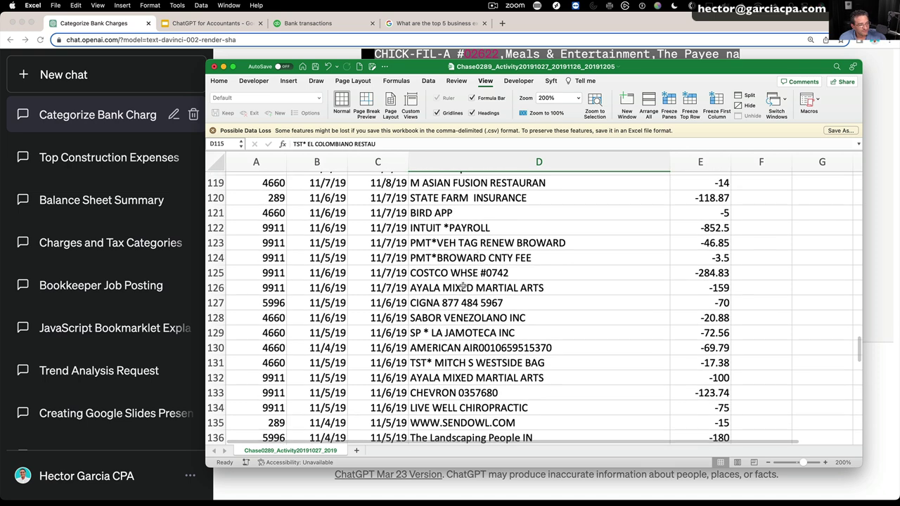
scroll(463, 286, down, 5)
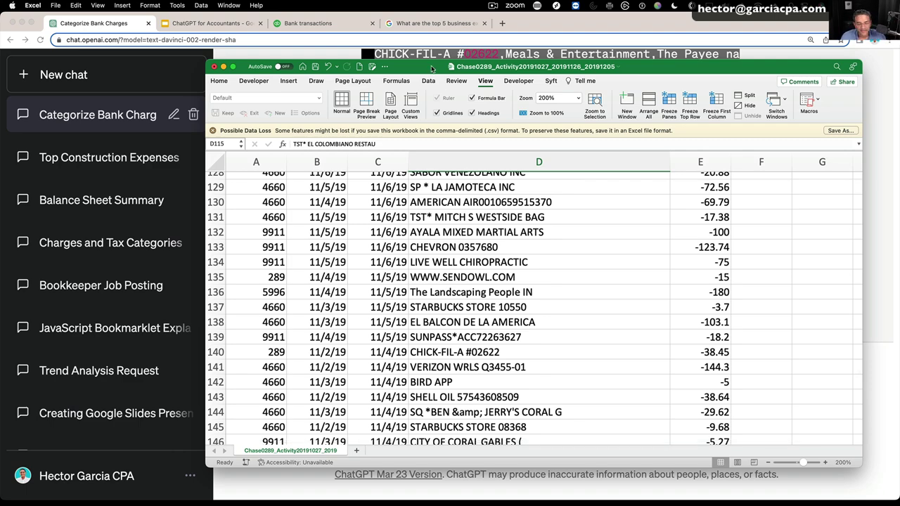
key(super+m)
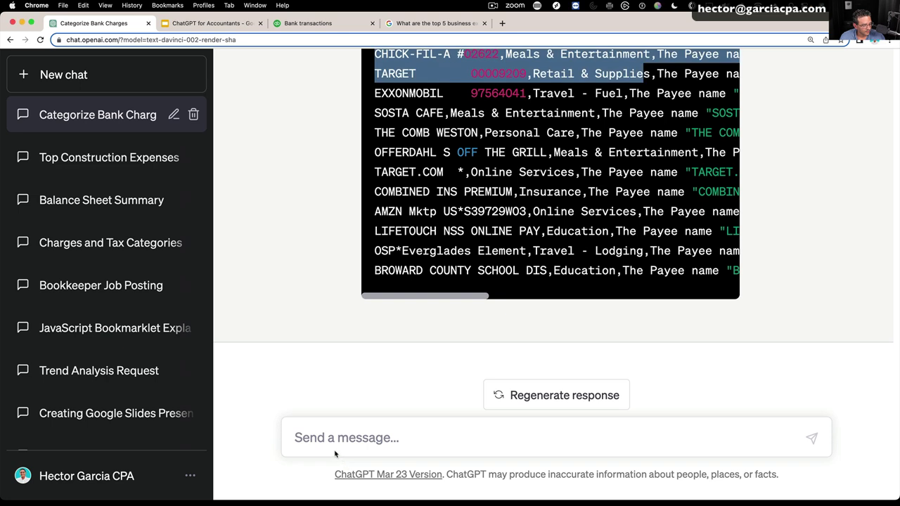
Start a ChatGPT message reading "now I need you to just clean-up the payee list for me. I want the merchant name only"
click(334, 441)
text(now )
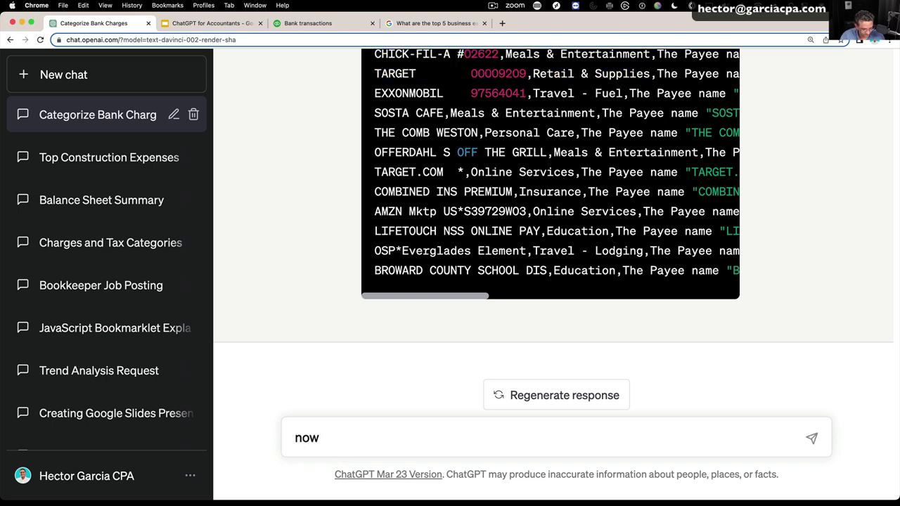
text(I a)
key(BackSpace)
text(nww)
key(BackSpace)
key(BackSpace)
text(eed you to just )
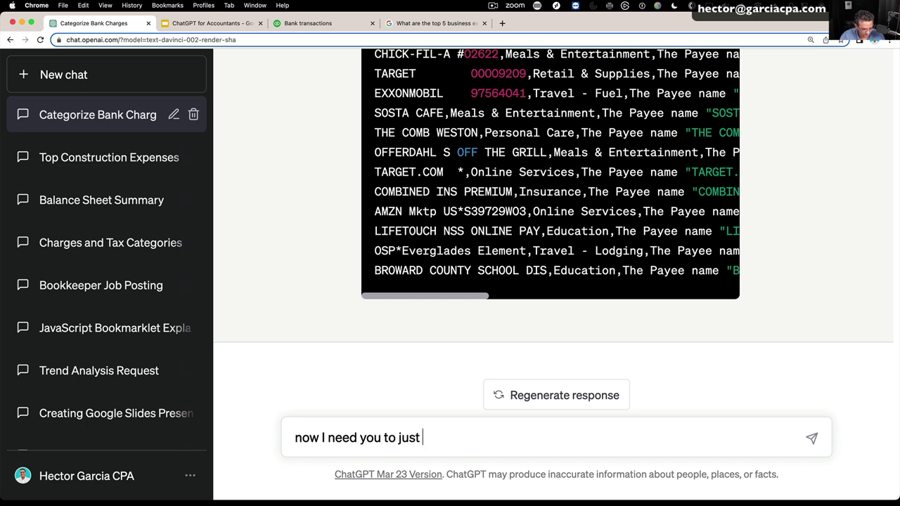
text(clean-up the pay)
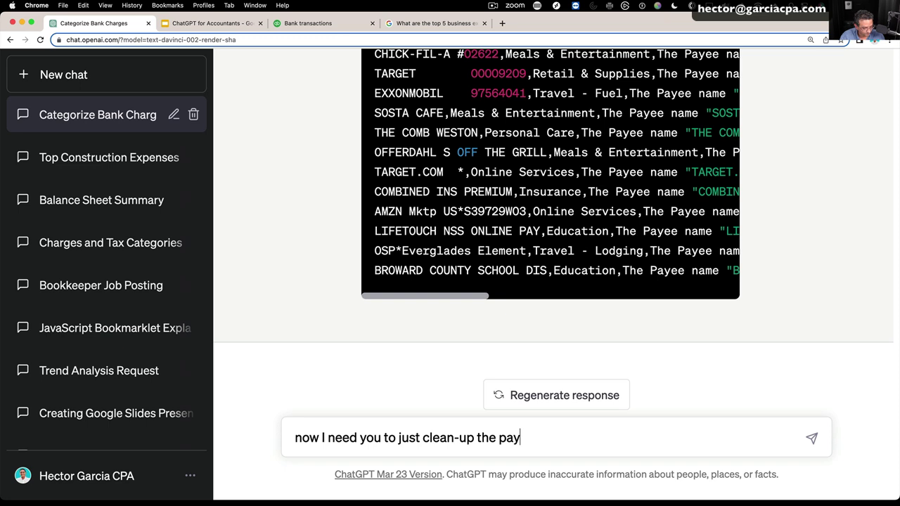
text(ee lis)
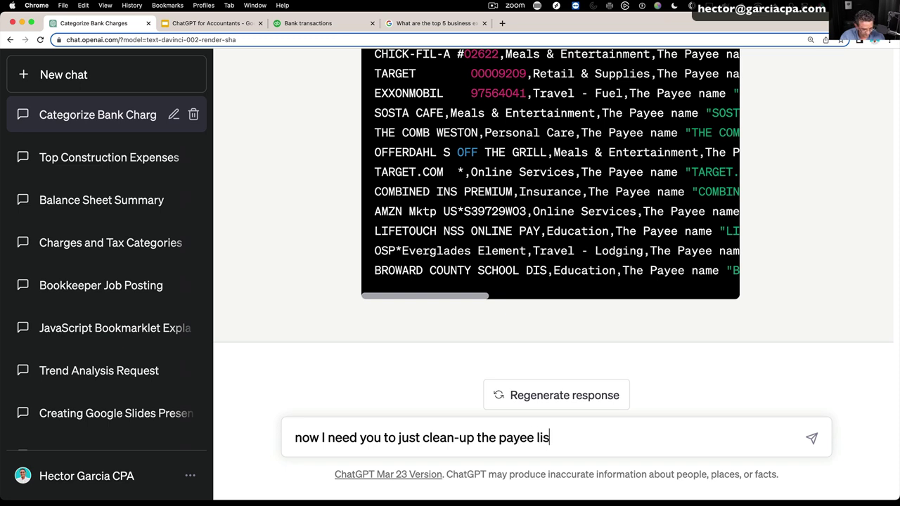
text(t for me.  I)
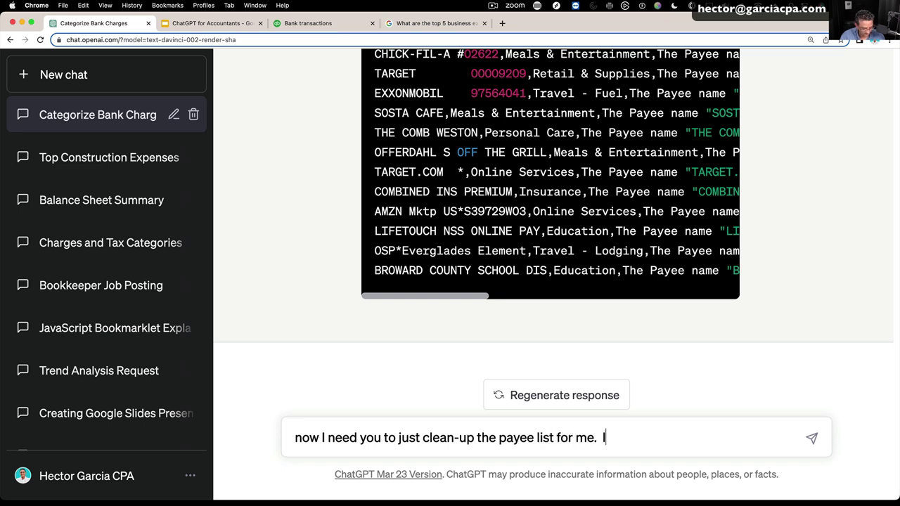
text( want the comp)
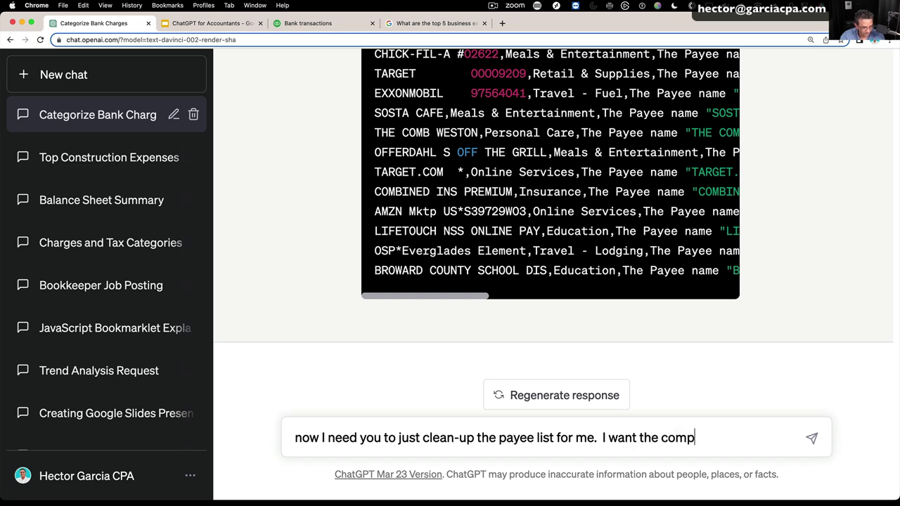
text(any name only)
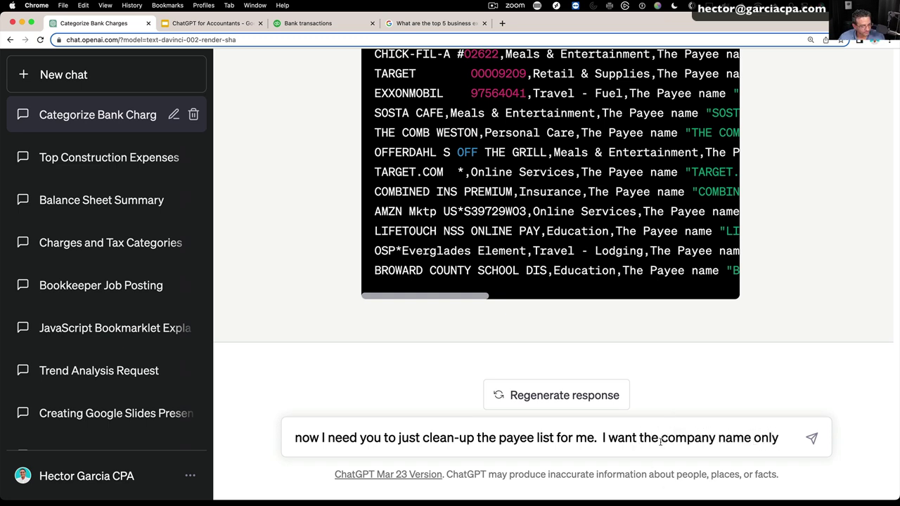
drag(661, 437, 715, 437)
text(merchant)
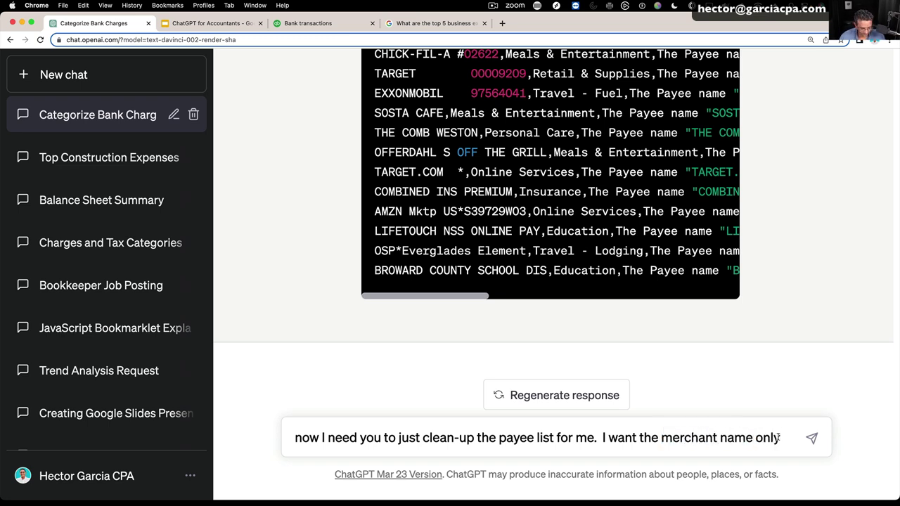
Extend the message with ", get rid of unnecessary numbers and symbols", correcting the misspelled "unnecessary"
text( name only, get rid )
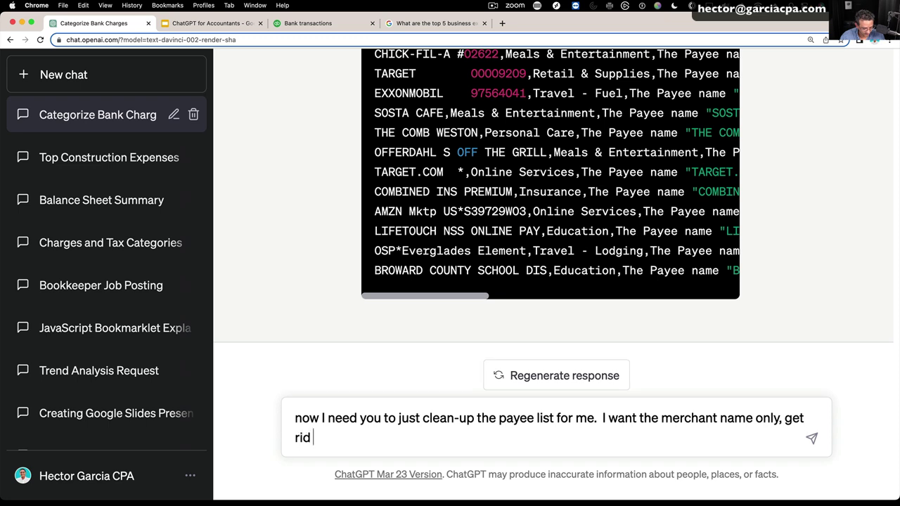
text(of unec)
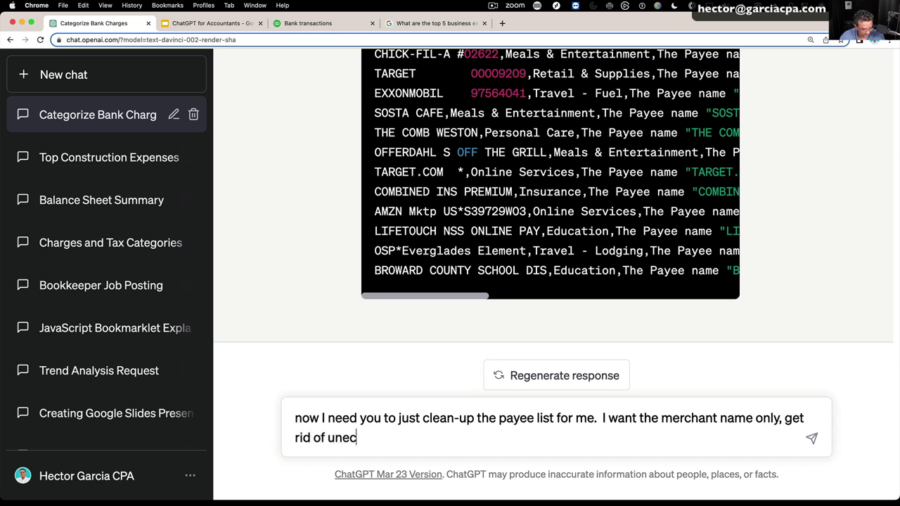
text(eesary numbers)
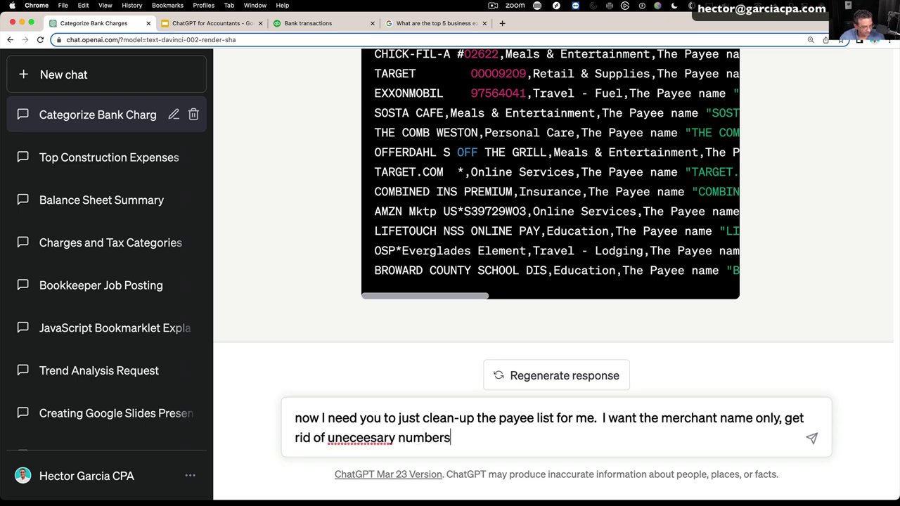
right_click(339, 438)
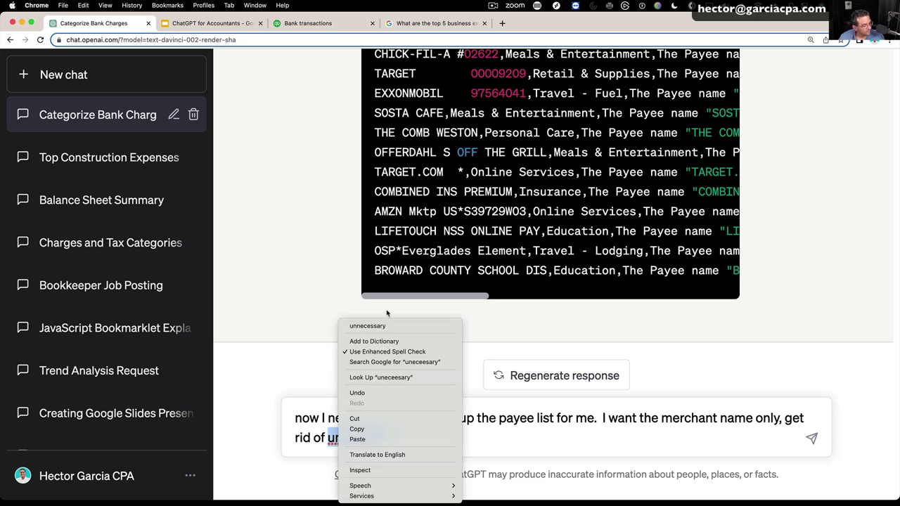
click(383, 325)
text(and)
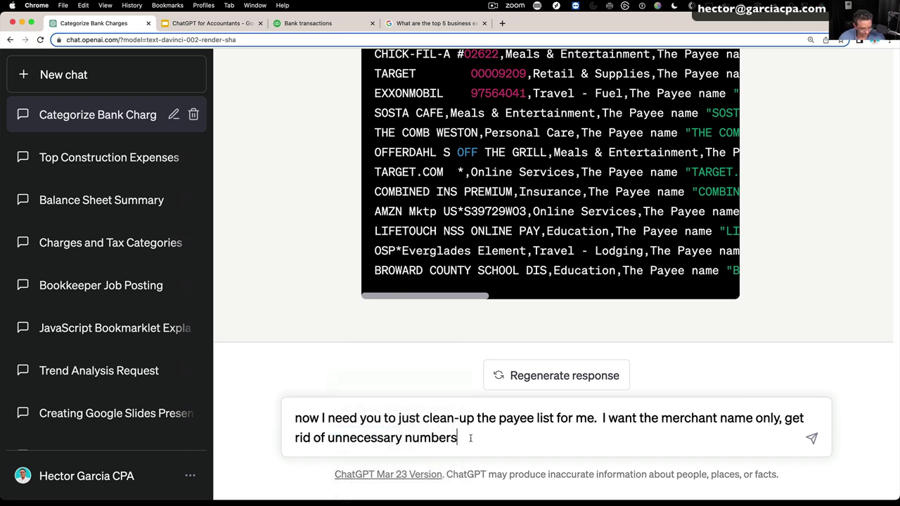
text( symbo)
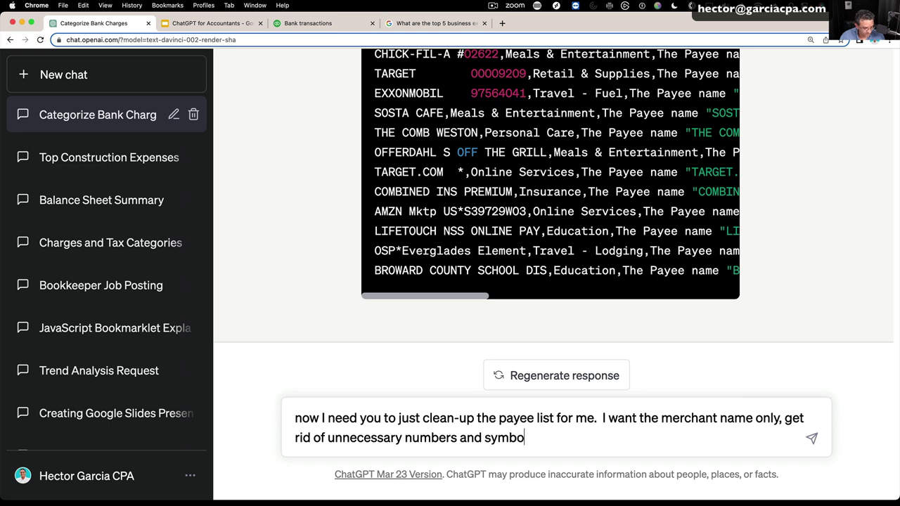
Add "and keep in mind that data prior to the first asterisk is probably the payments platform info and not the payee name" and send the message
text(ls, and keep in mi)
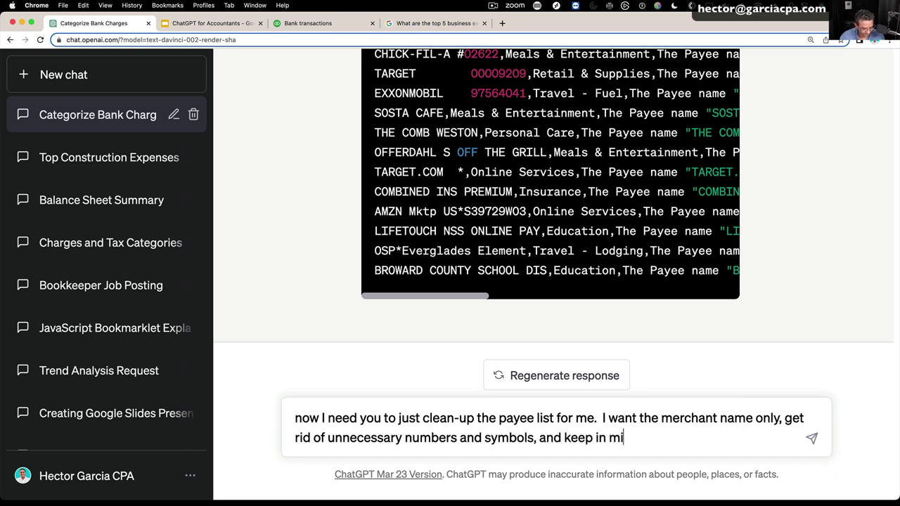
text(nd thart any)
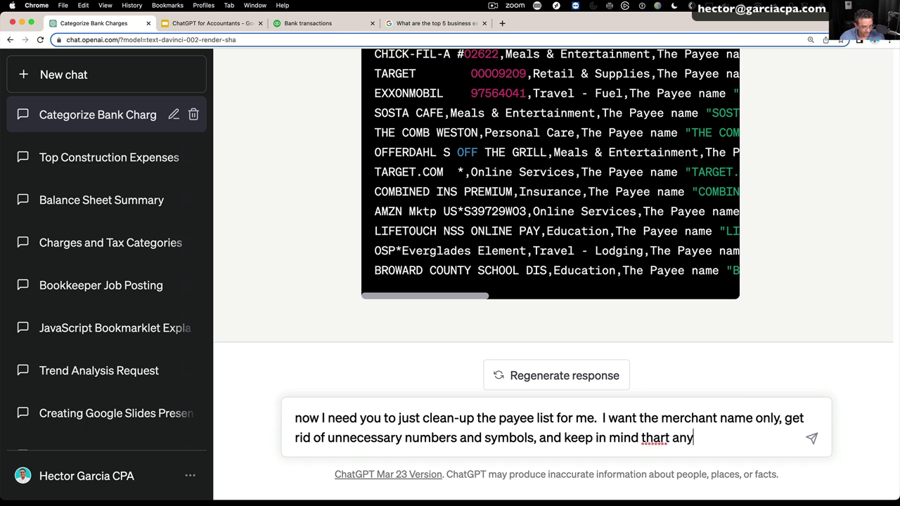
key(BackSpace)
key(BackSpace)
key(BackSpace)
key(BackSpace)
text(data prior to )
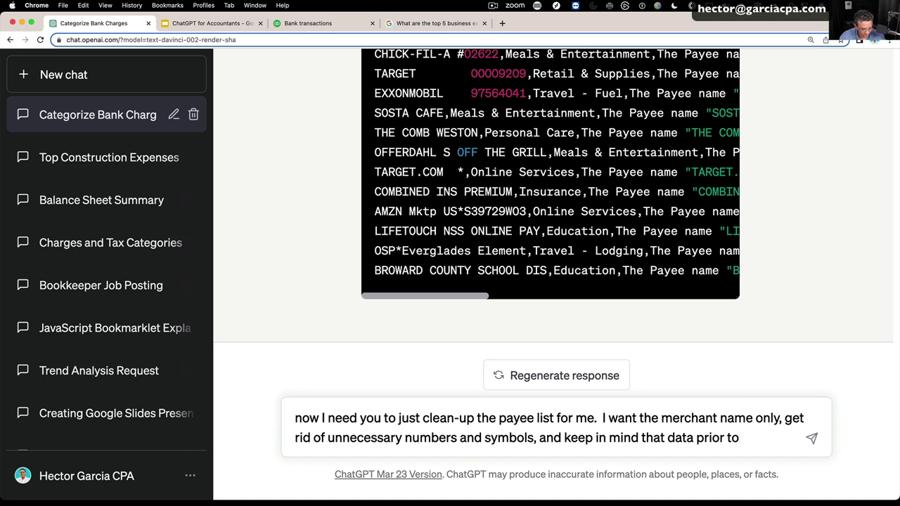
text(the first)
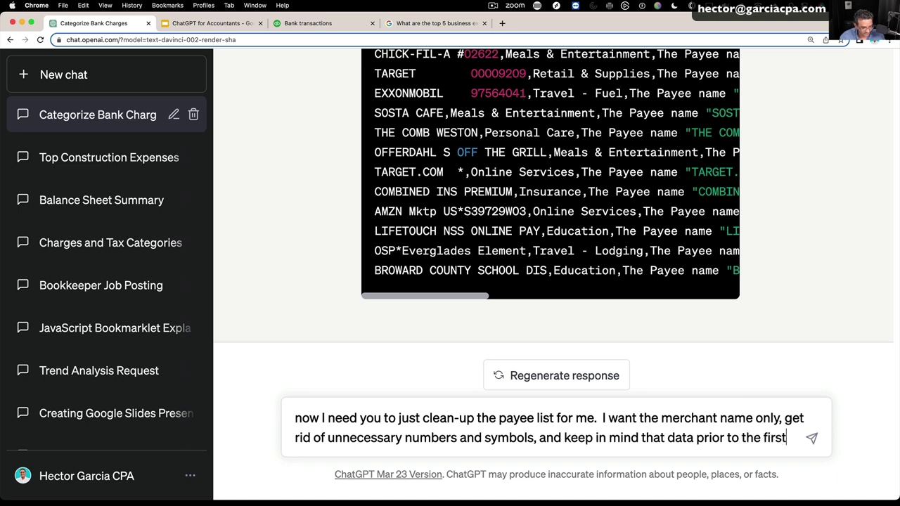
text( asterisk is )
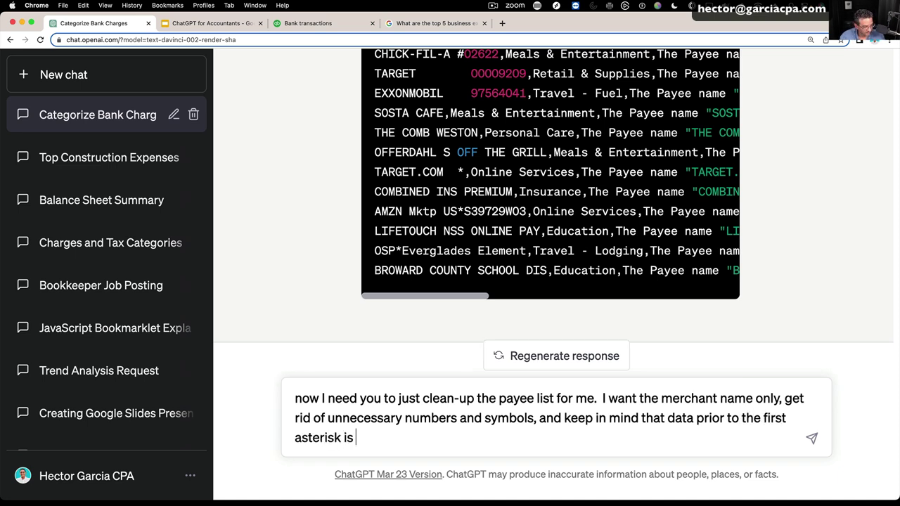
text(probably the p)
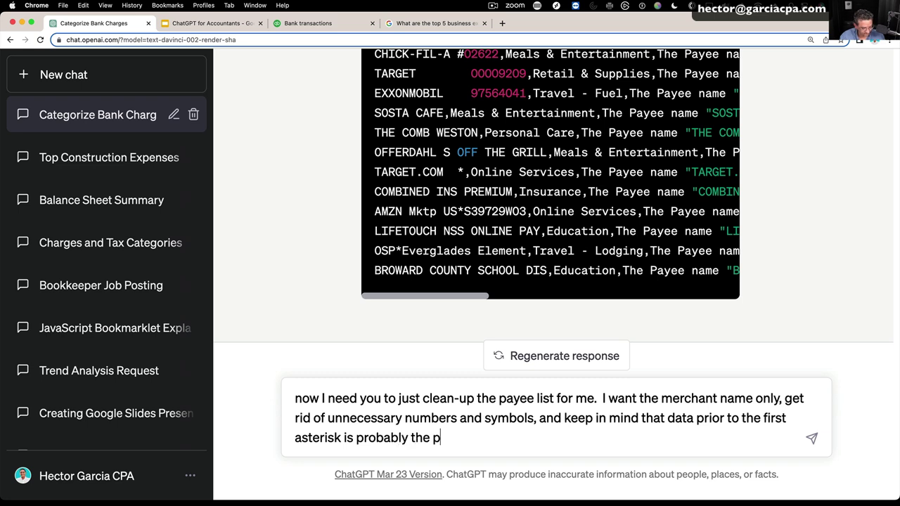
text(ayments platfo)
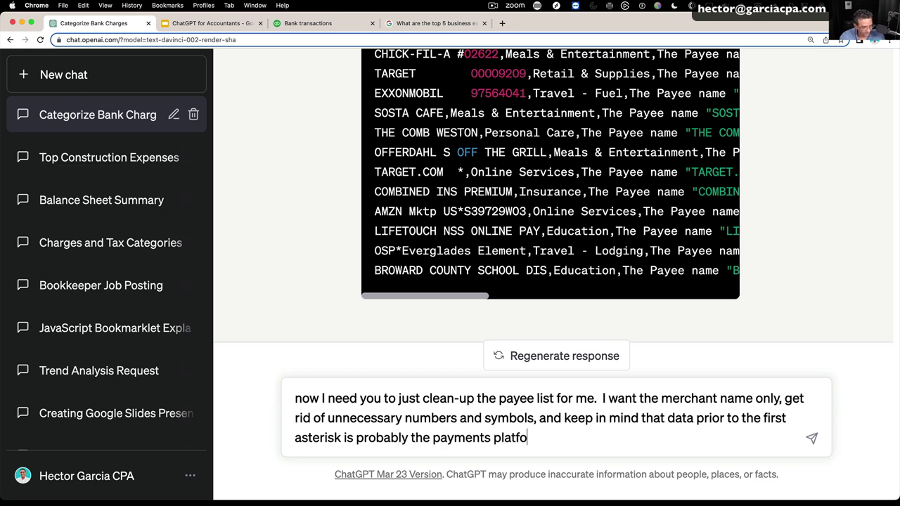
text(rm info a)
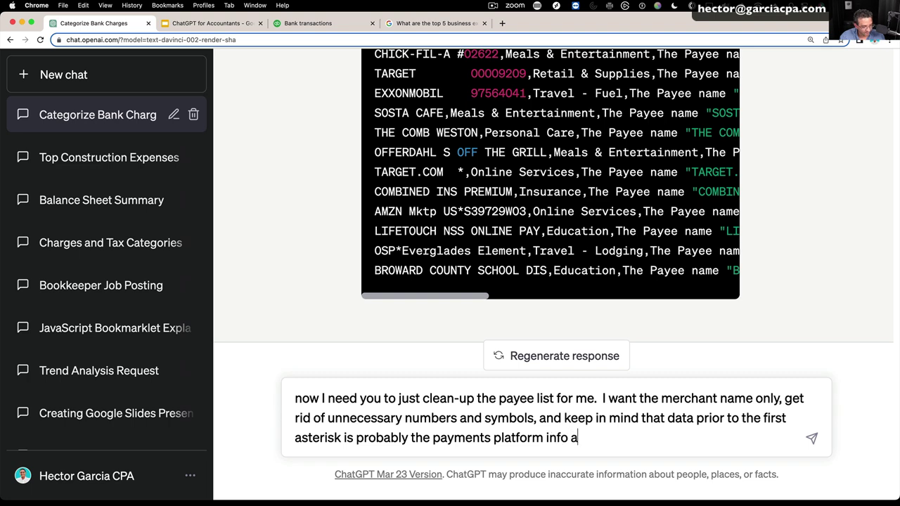
text(nd not the payee name)
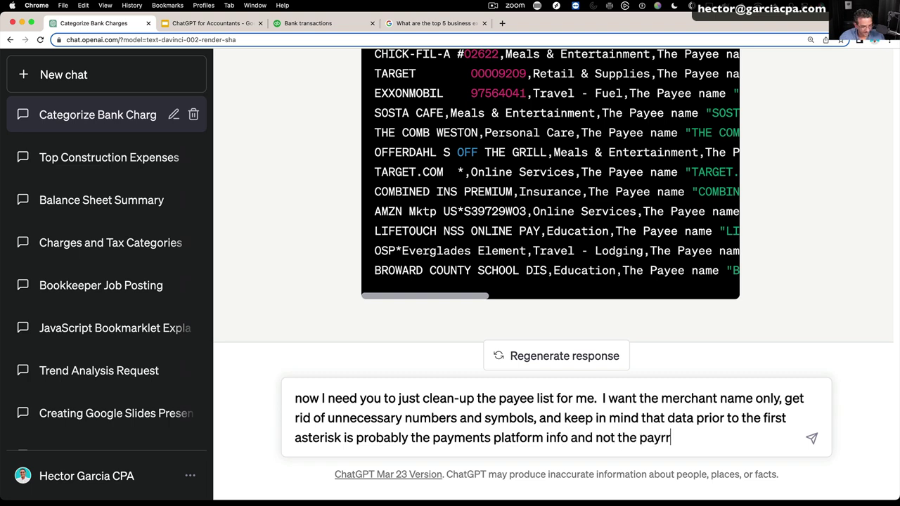
key(Return)
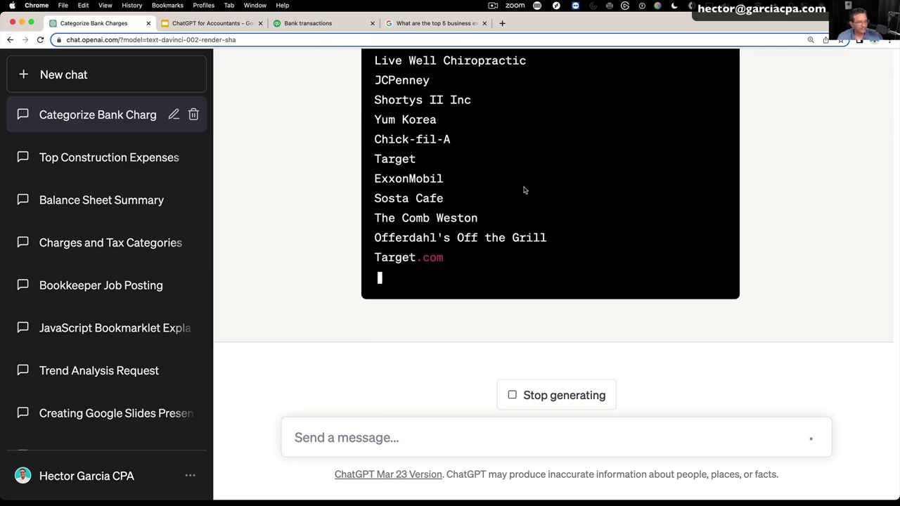
Review the cleaned-up payee list from Intuit to Broward County School District and return to the original payees in the earlier categorization table
scroll(524, 191, up, 4)
scroll(502, 178, down, 3)
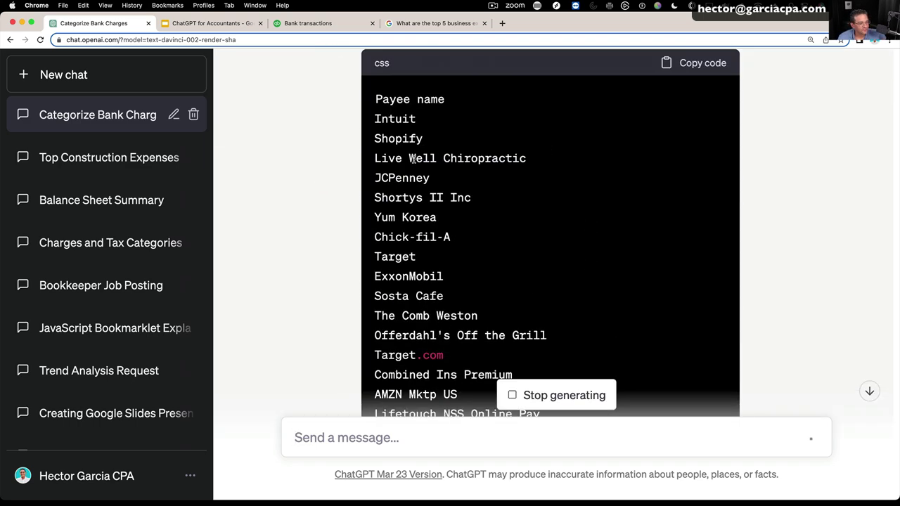
scroll(416, 161, down, 3)
scroll(477, 275, down, 5)
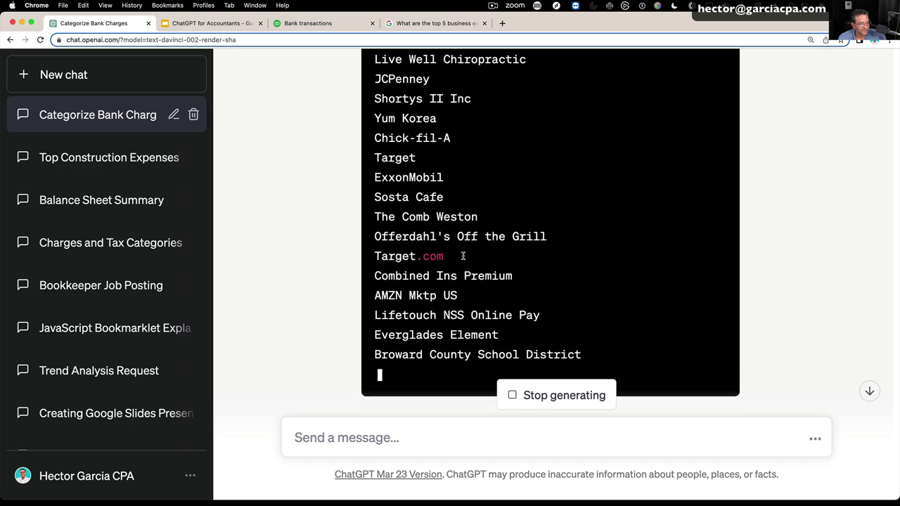
scroll(436, 239, up, 5)
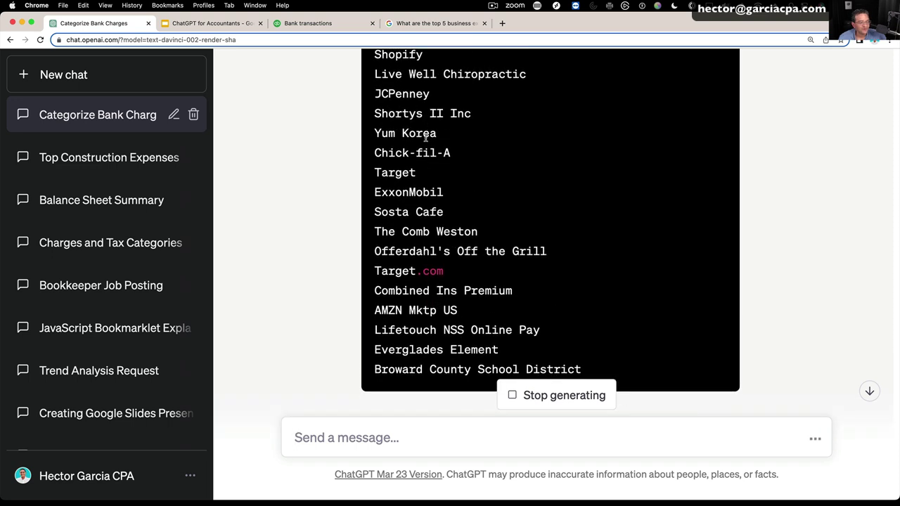
scroll(427, 140, up, 3)
drag(393, 146, 461, 352)
scroll(493, 248, up, 5)
scroll(494, 247, down, 15)
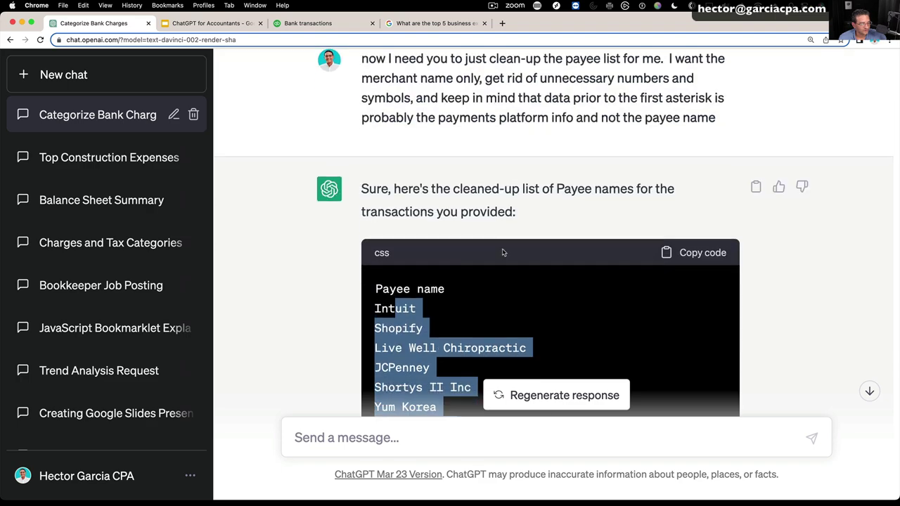
scroll(511, 238, up, 3)
scroll(512, 239, up, 10)
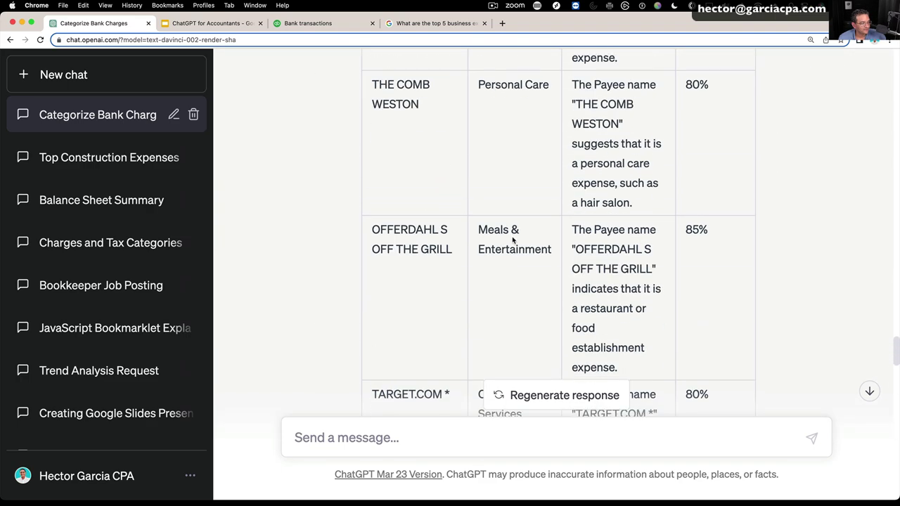
Compare the raw payee names in the categorization table with the cleaned-up payee list in the chat
scroll(514, 240, up, 10)
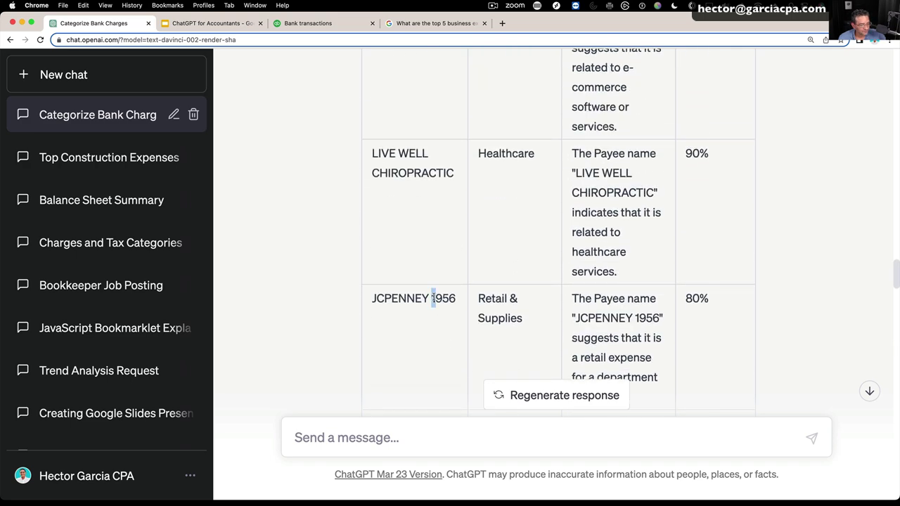
scroll(450, 299, up, 8)
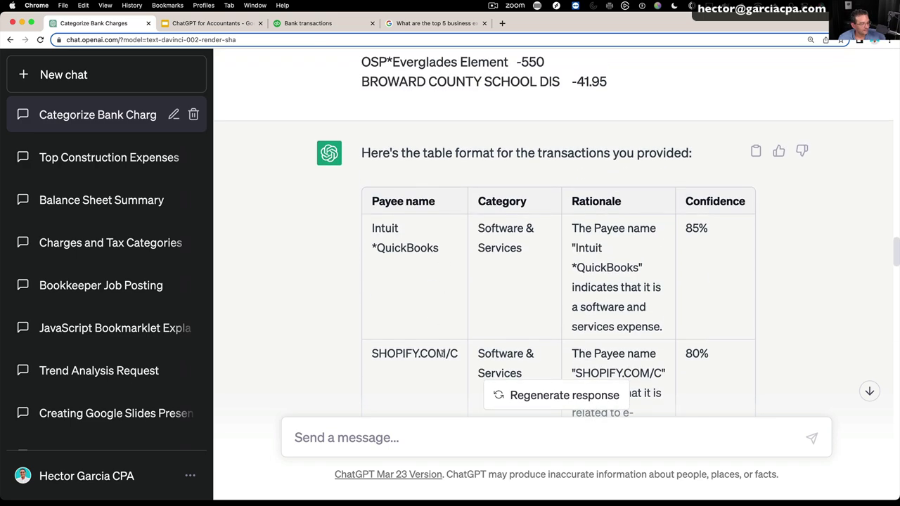
click(376, 248)
scroll(451, 253, down, 15)
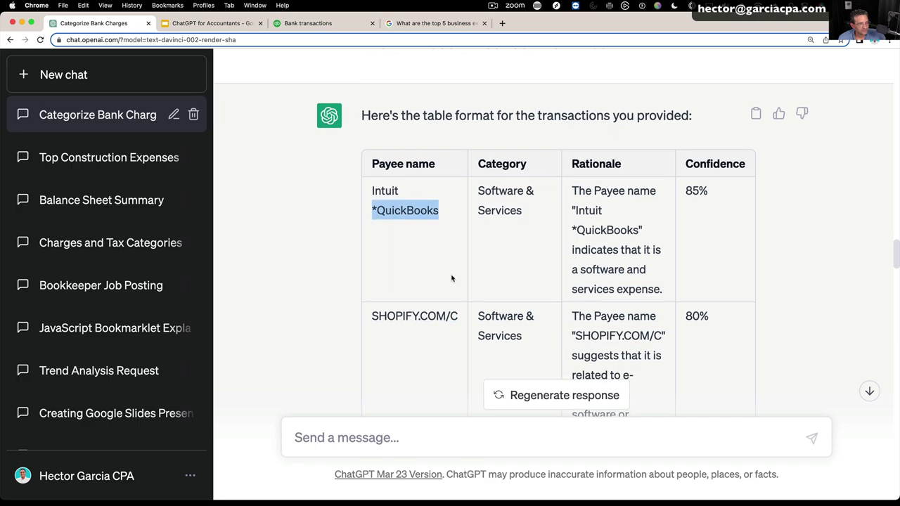
scroll(436, 302, down, 20)
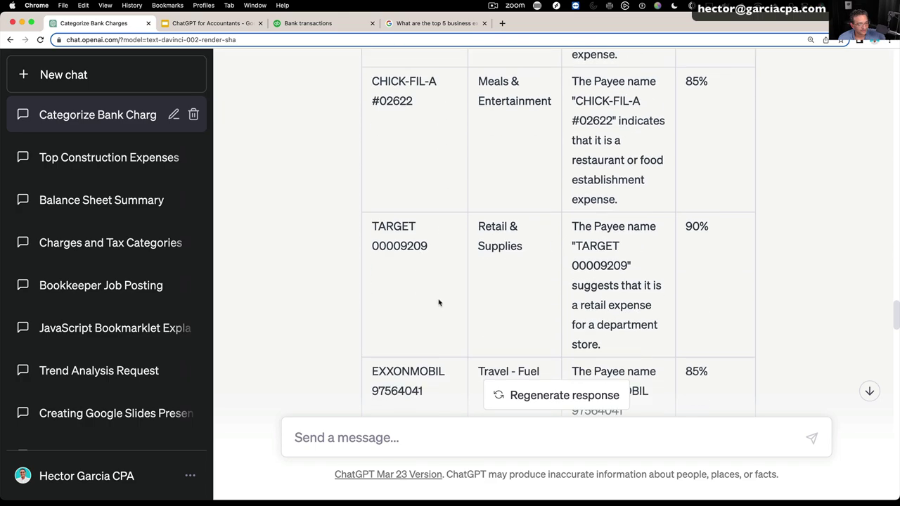
scroll(568, 324, down, 8)
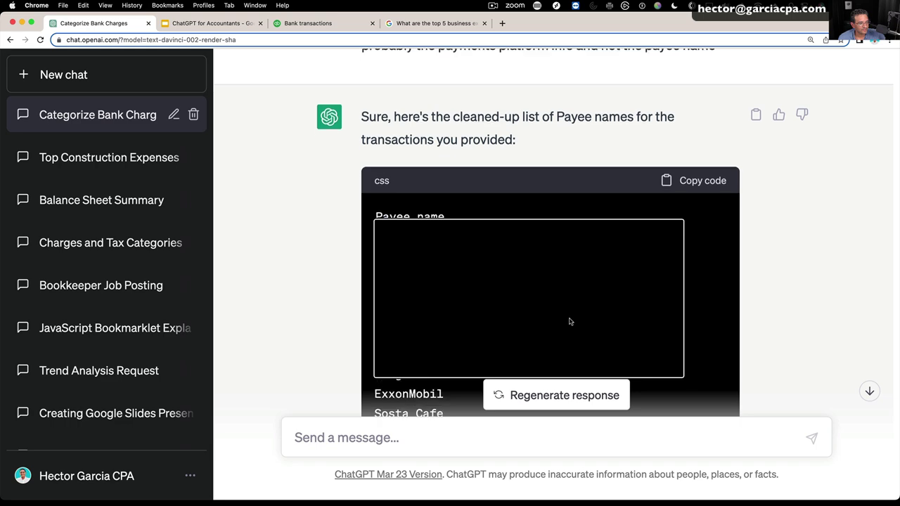
scroll(406, 176, up, 5)
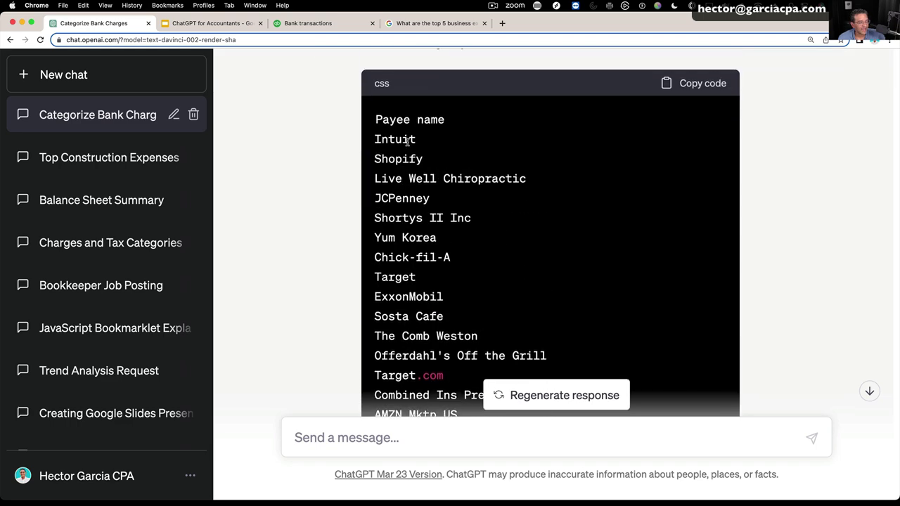
scroll(526, 249, down, 2)
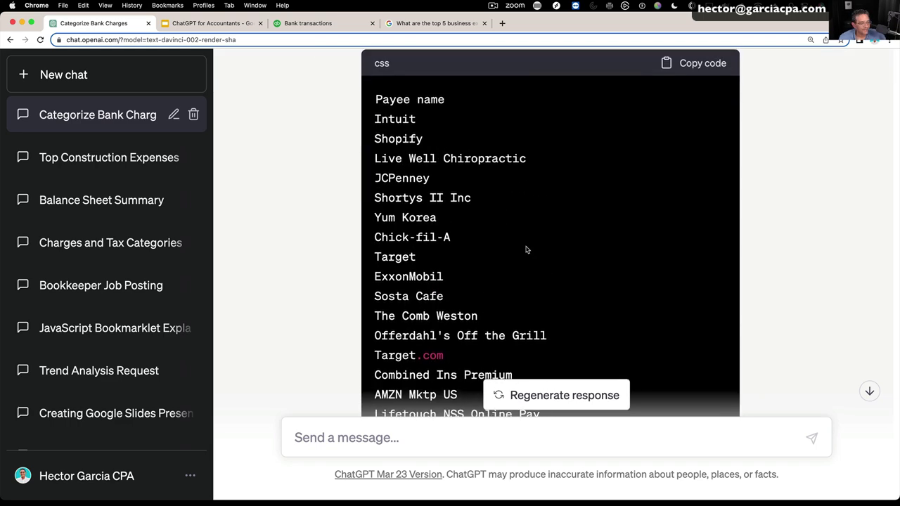
Copy the cleaned-up payee list and paste it at A1 of a new sheet in the Excel bank activity workbook, zoomed to 200%
scroll(668, 81, up, 1)
click(700, 67)
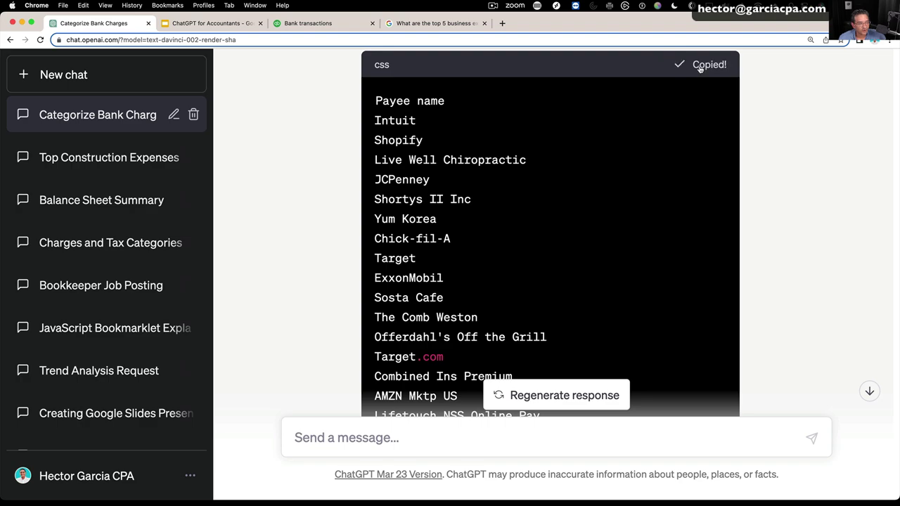
key(super+Tab)
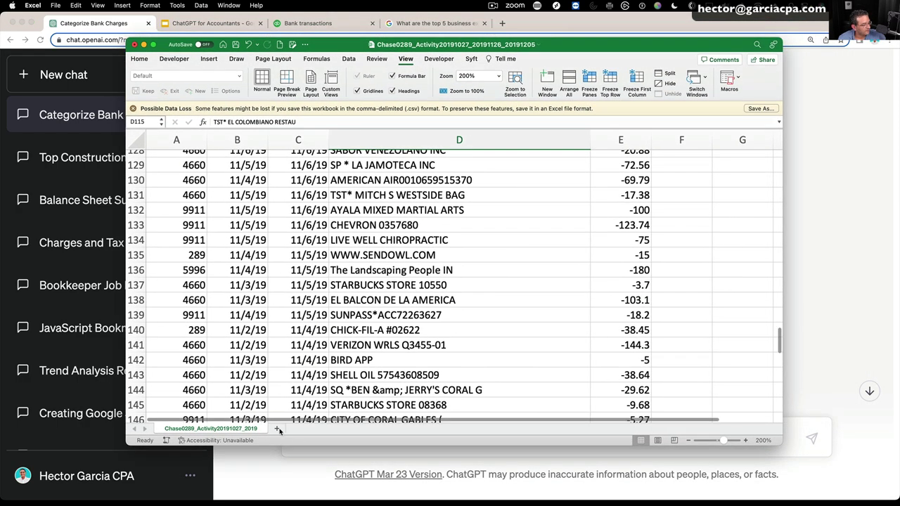
click(279, 429)
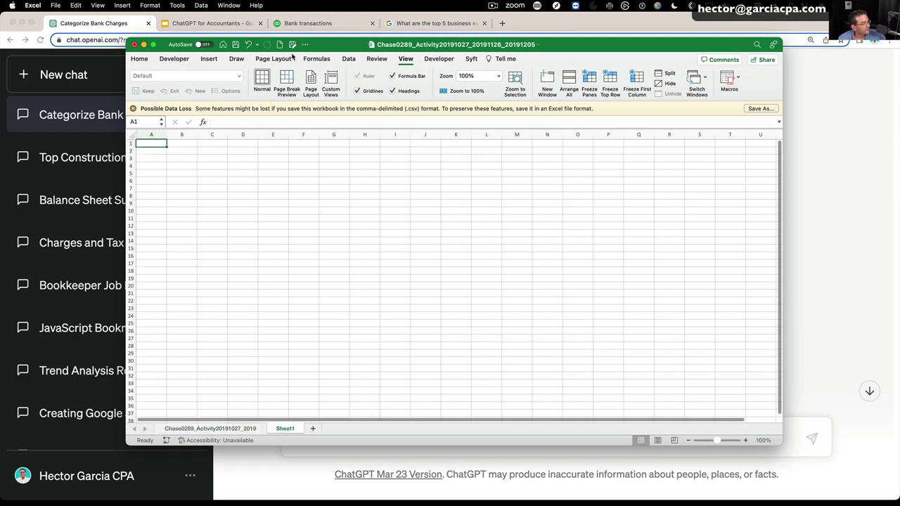
click(498, 77)
click(467, 87)
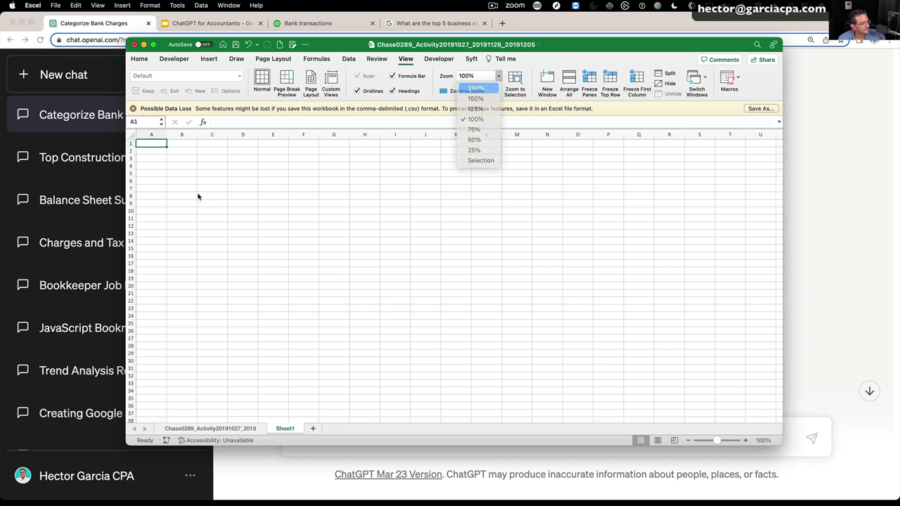
right_click(176, 156)
click(191, 183)
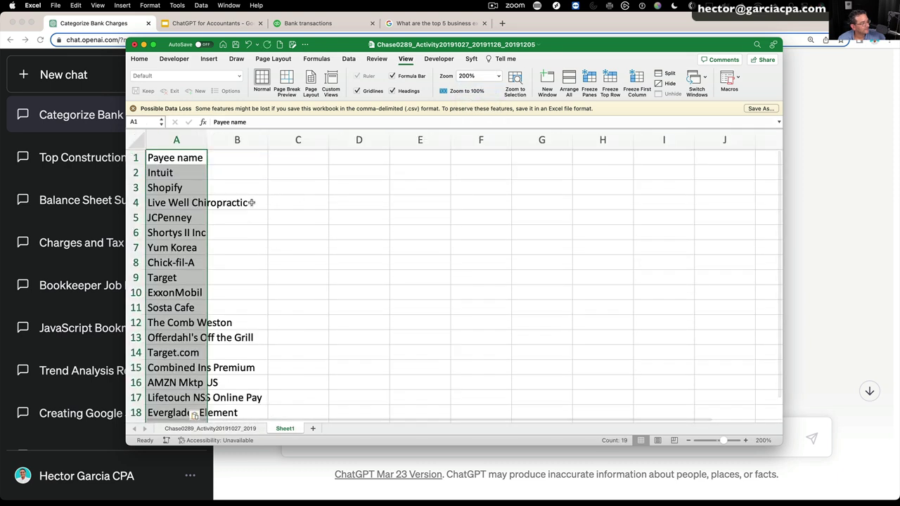
Widen column A to fit the pasted payee names, review the list, and close the workbook without saving
click(237, 203)
drag(207, 140, 310, 144)
scroll(207, 271, down, 5)
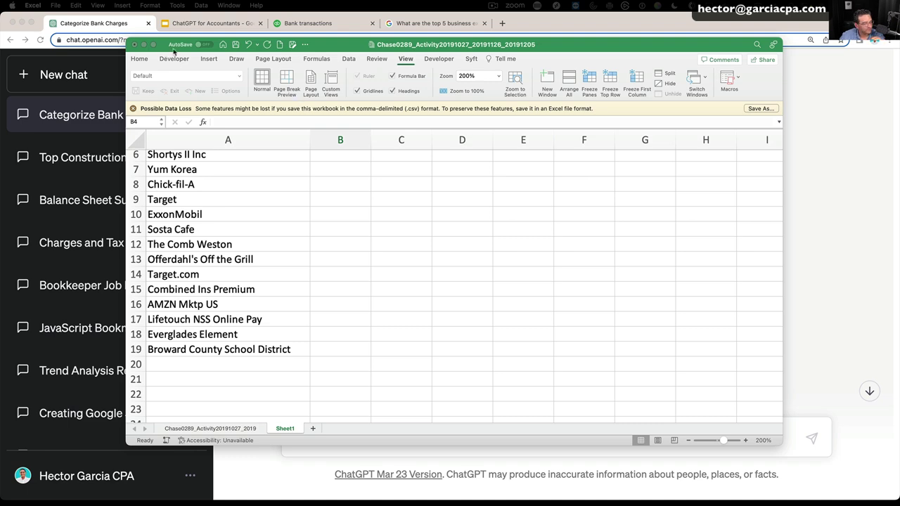
click(134, 44)
click(443, 282)
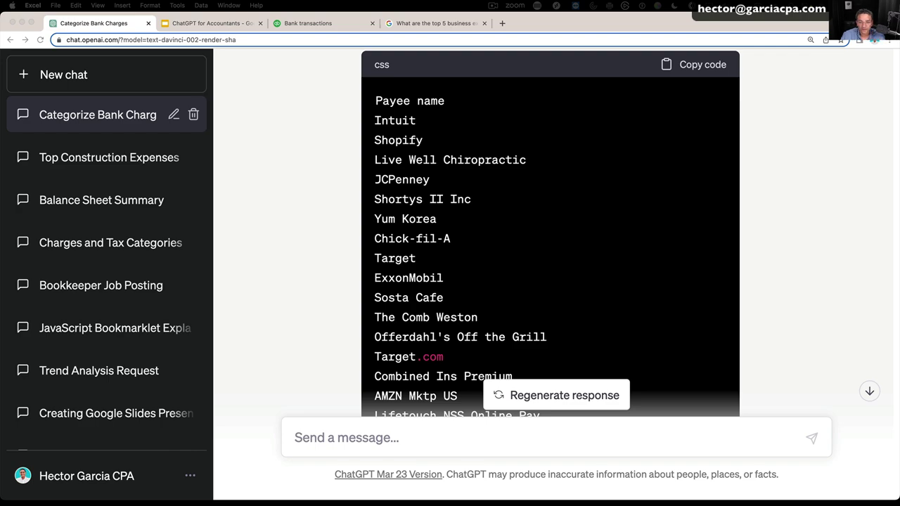
Reopen the Chase0289 activity file in Excel and widen the Description column to show the full bank descriptions
key(super+Tab)
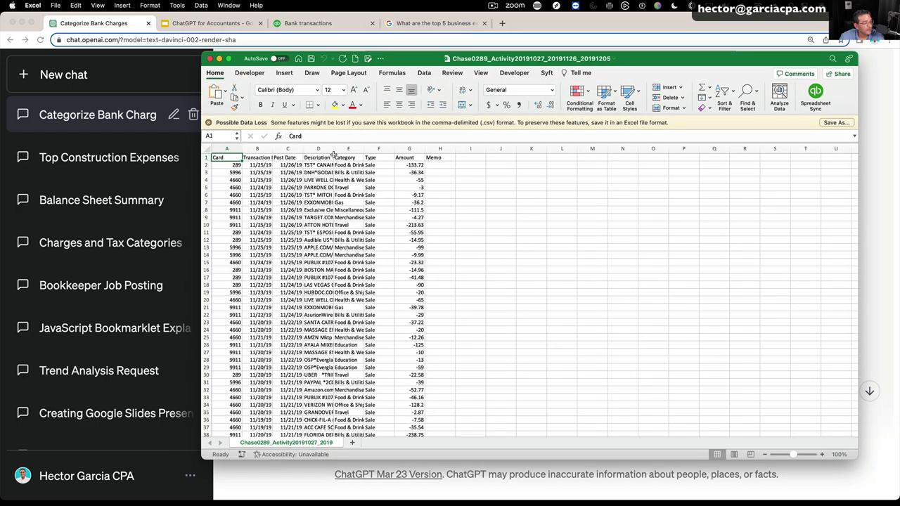
drag(318, 157, 378, 157)
drag(476, 161, 495, 163)
drag(333, 148, 466, 148)
drag(359, 167, 352, 300)
click(337, 329)
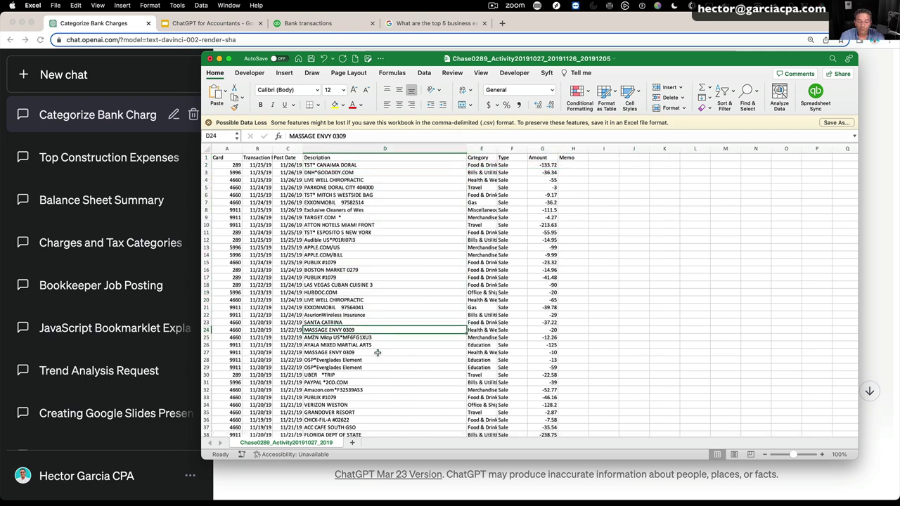
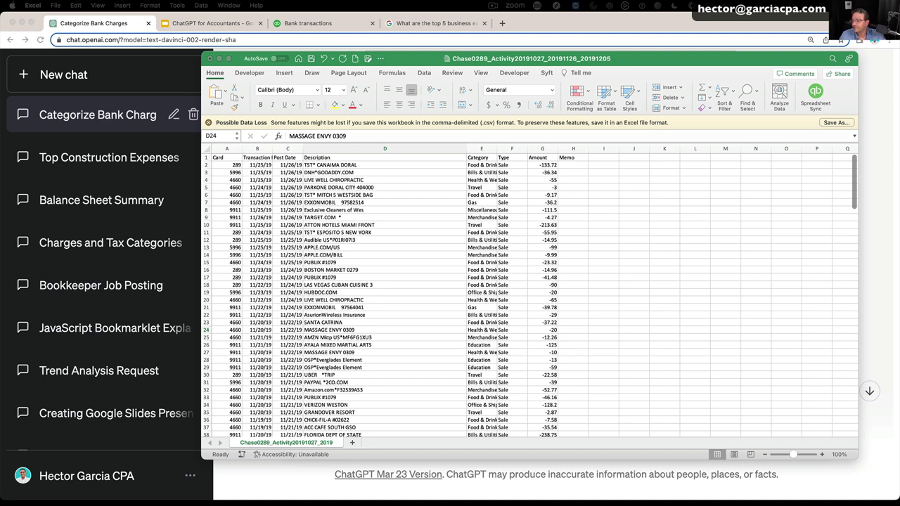
mouse_move(439, 59)
mouse_down()
mouse_move(401, 51)
mouse_move(433, 63)
mouse_up()
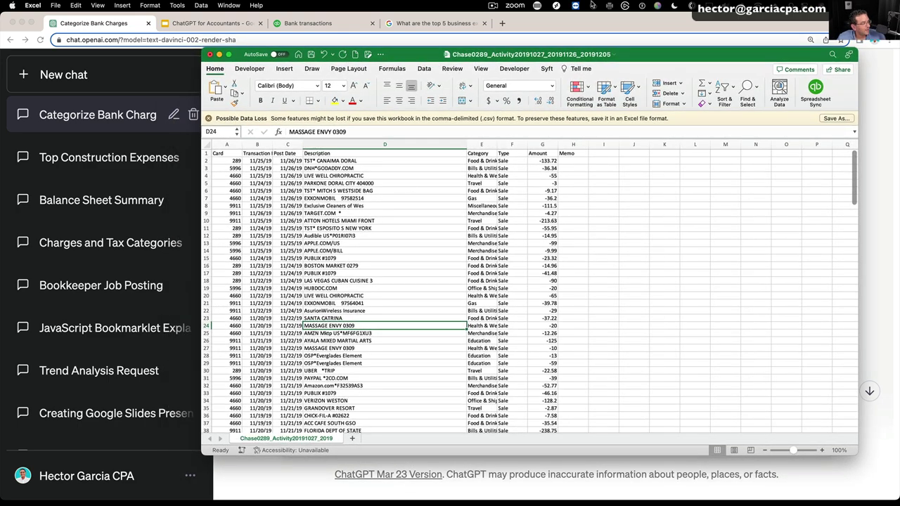
drag(490, 60, 523, 64)
click(822, 38)
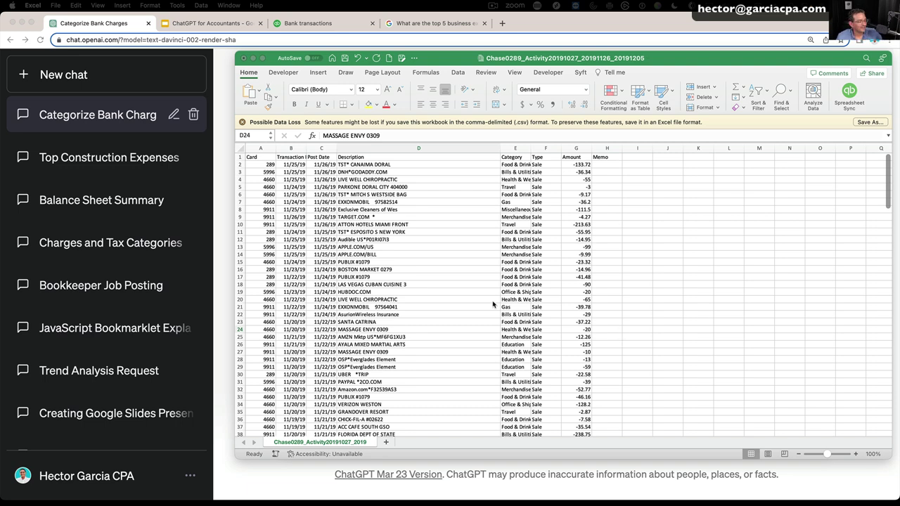
click(432, 241)
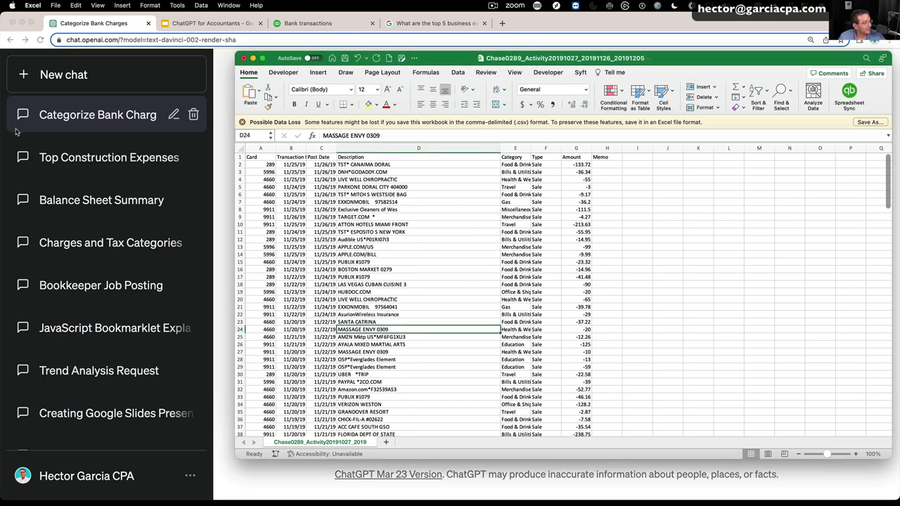
Switch back to ChatGPT in Chrome and start a new chat with the page zoomed to 200%
click(39, 89)
click(54, 75)
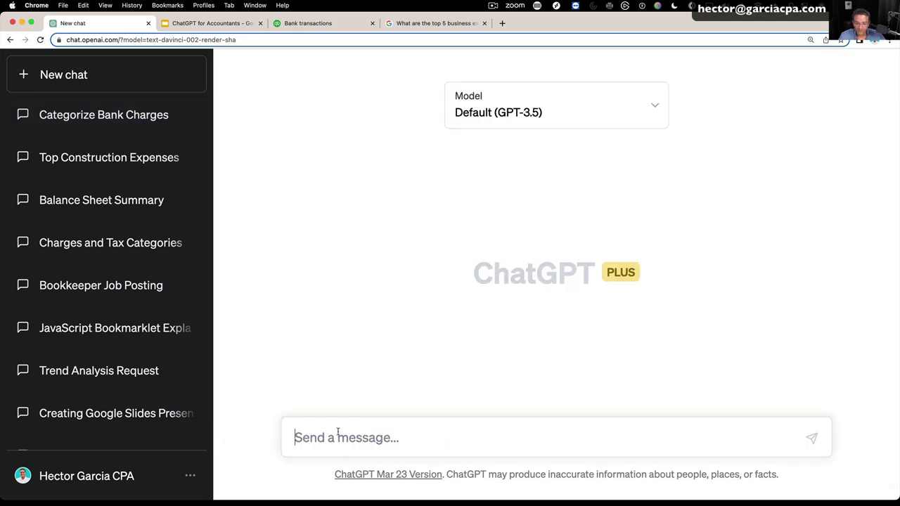
key(super+equal)
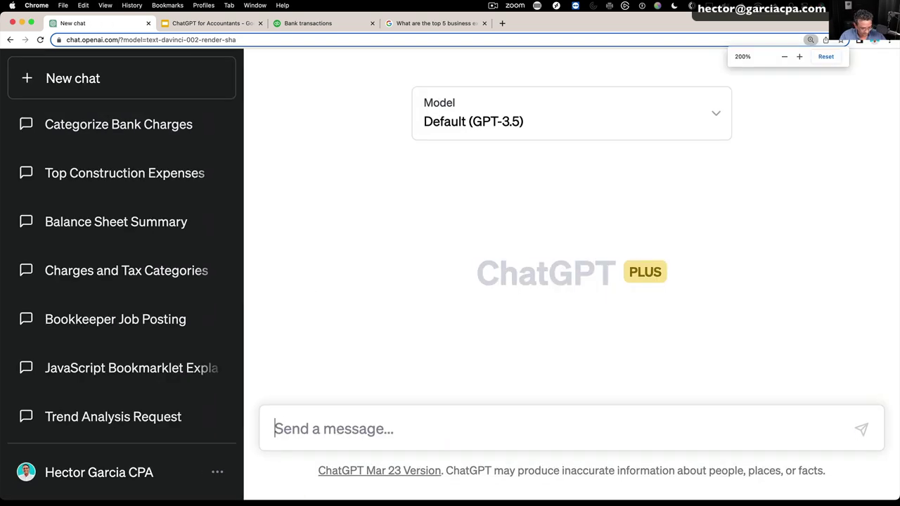
Begin the prompt with: you are "Payee-Cleanup-Bot" you job is to
text(you are "Cer)
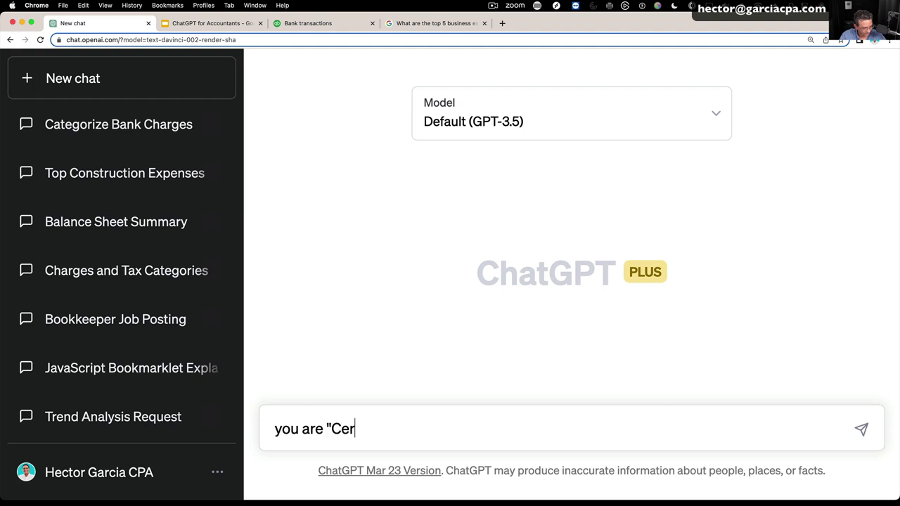
key(BackSpace)
key(BackSpace)
key(BackSpace)
text(Payee)
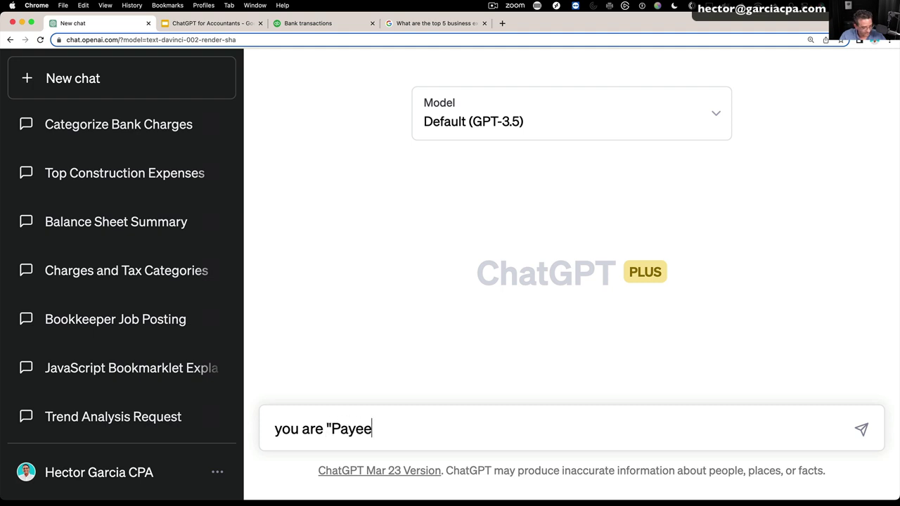
text(-Clean)
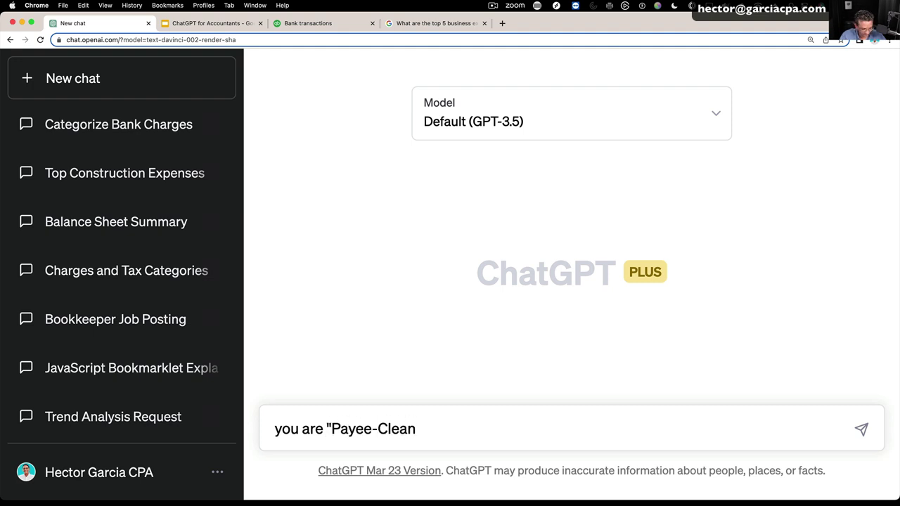
text(up-B)
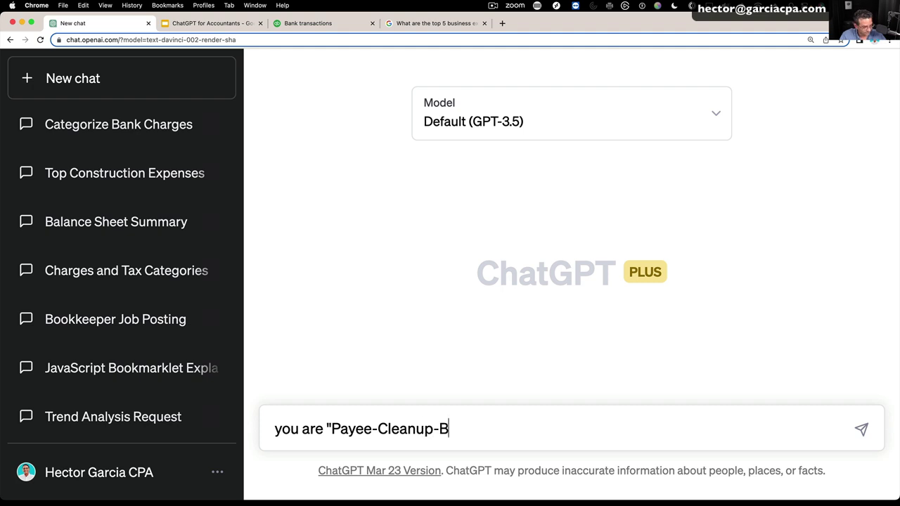
text(ot" you job uis)
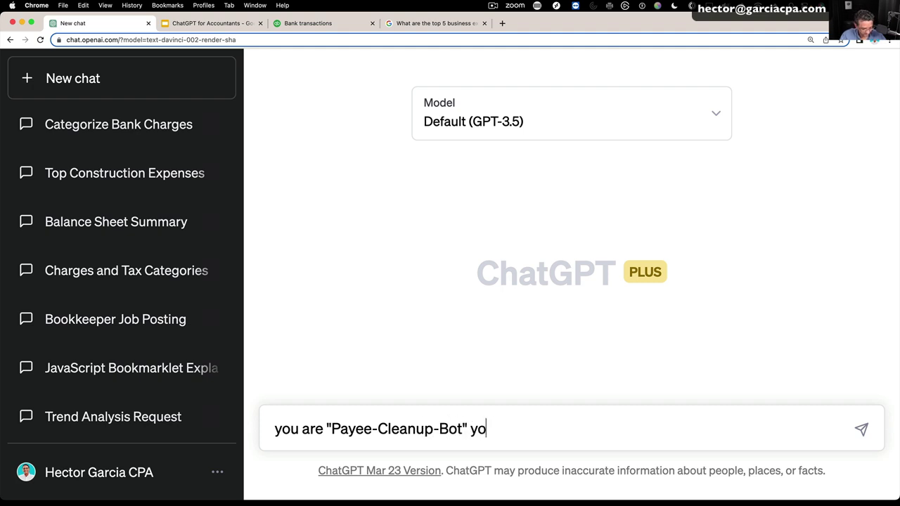
key(BackSpace)
key(BackSpace)
key(BackSpace)
text(us)
key(BackSpace)
key(BackSpace)
text(is to t)
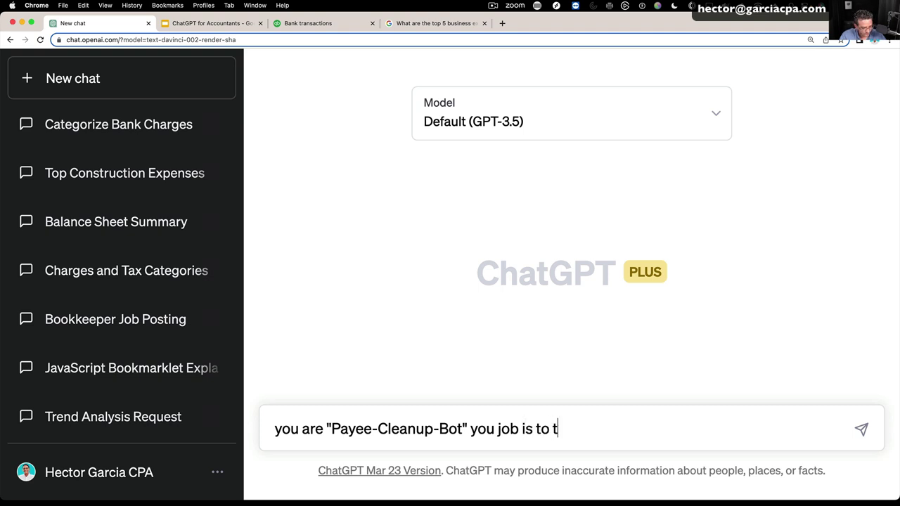
Continue the prompt's job description with "take my list of descriptions from my"
text(ake my paye)
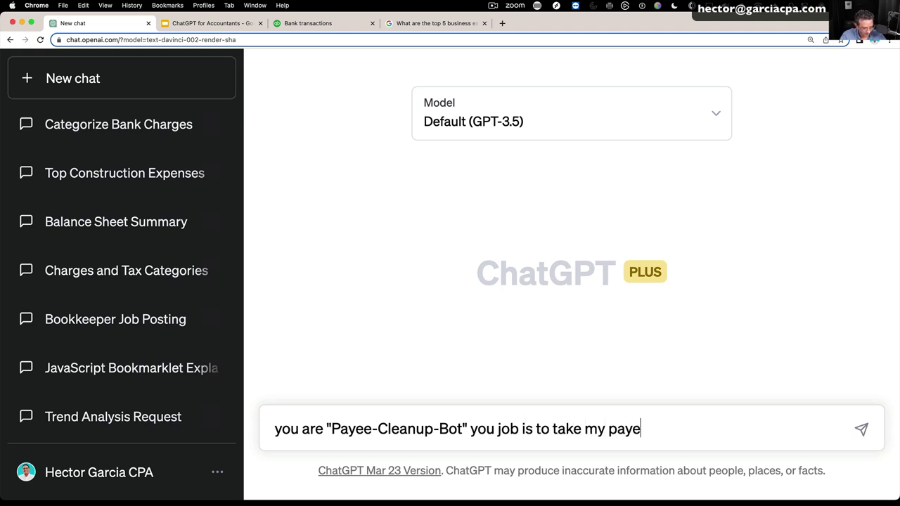
key(BackSpace)
key(BackSpace)
key(BackSpace)
key(BackSpace)
text(list of )
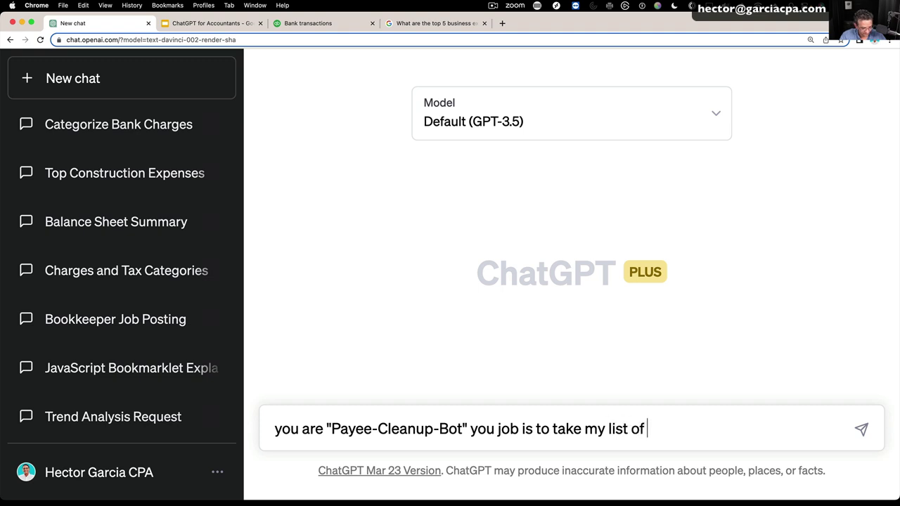
text(b)
key(BackSpace)
text(descripti)
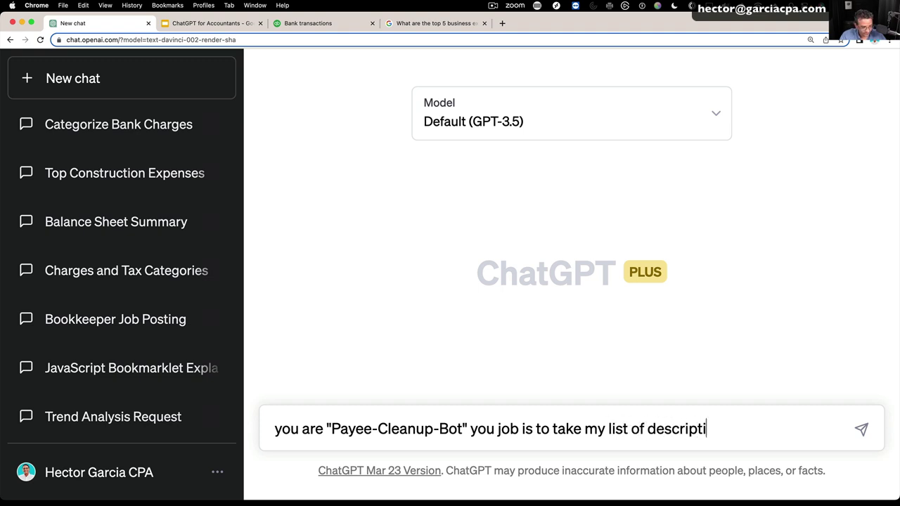
text(ons from my )
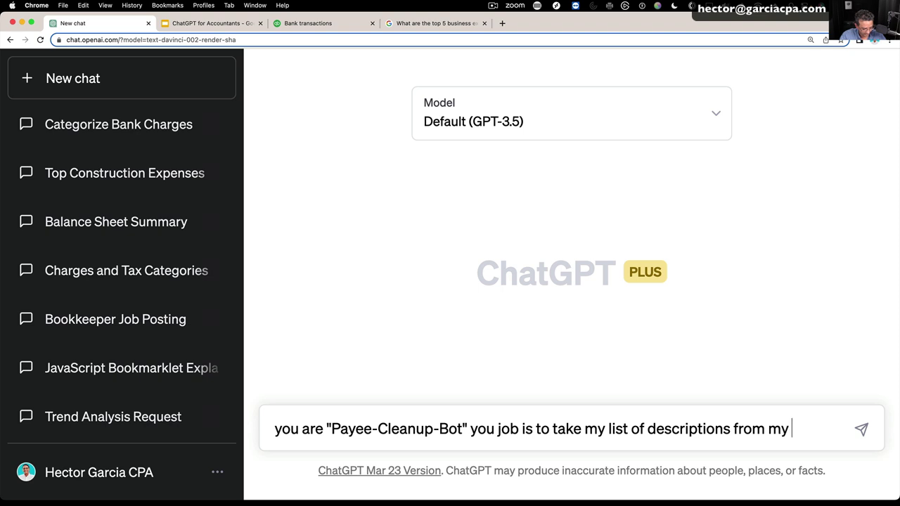
Continue the prompt's job description with "banks or credit cards and clean-up the payee names,"
text(banks or credit cards and clean)
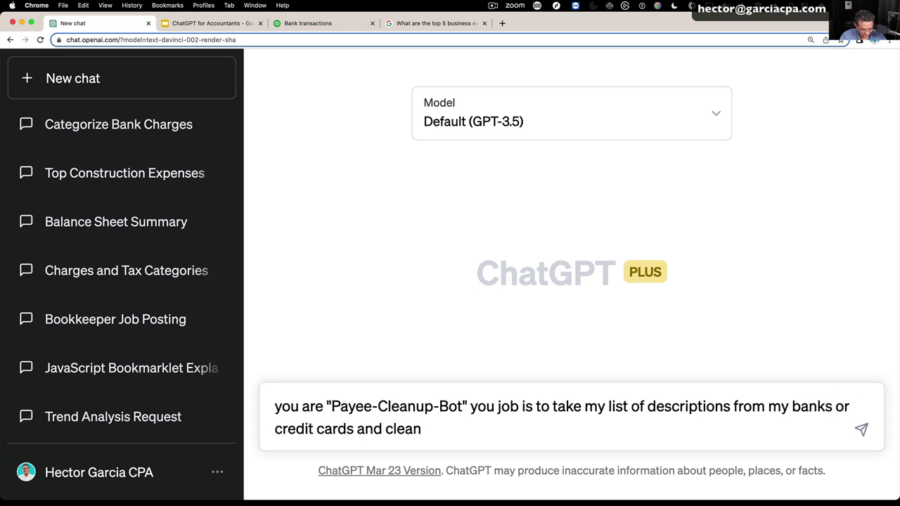
text(-up the payee)
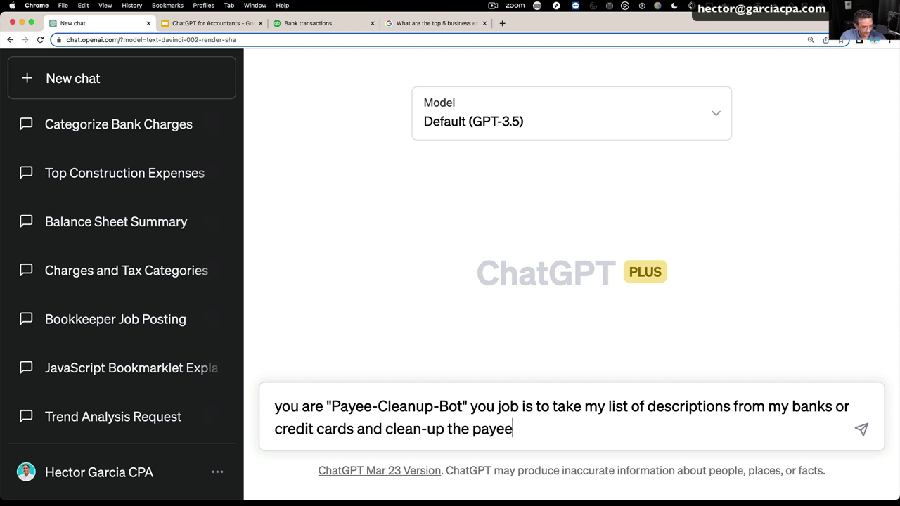
text( names, I onl)
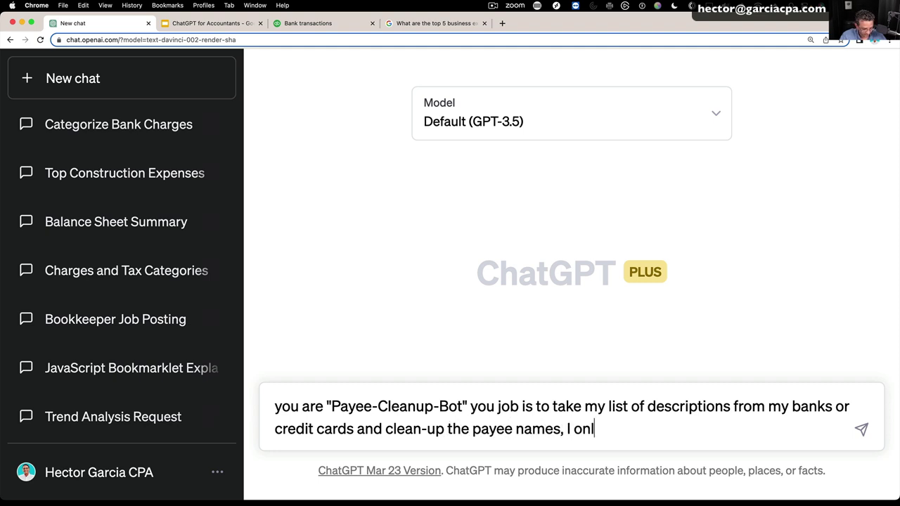
Add the output restriction to the prompt: I only want merhant name and no additional text or numbers
text(y want m)
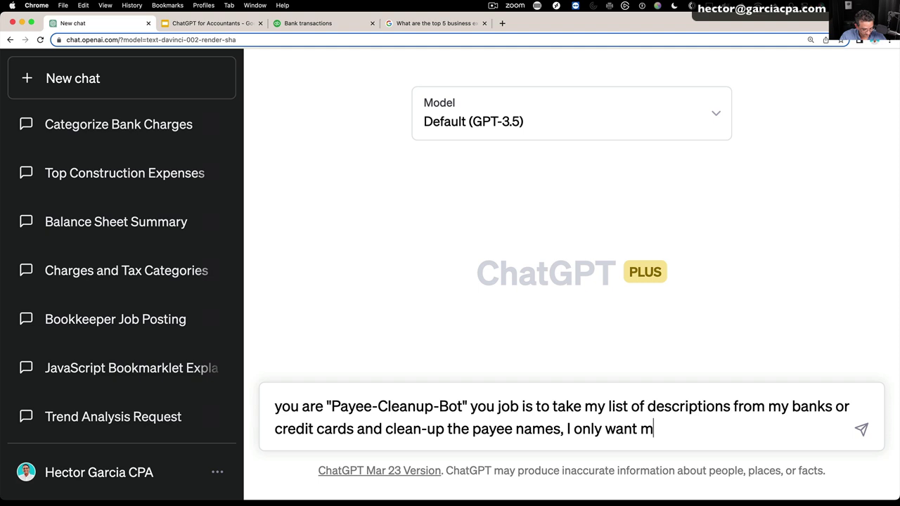
text(erhant)
text(na)
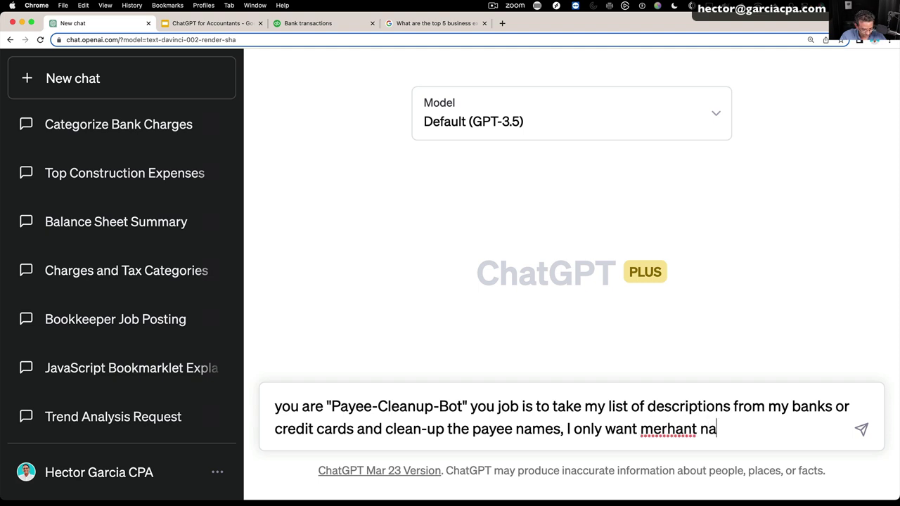
text(me and no ad)
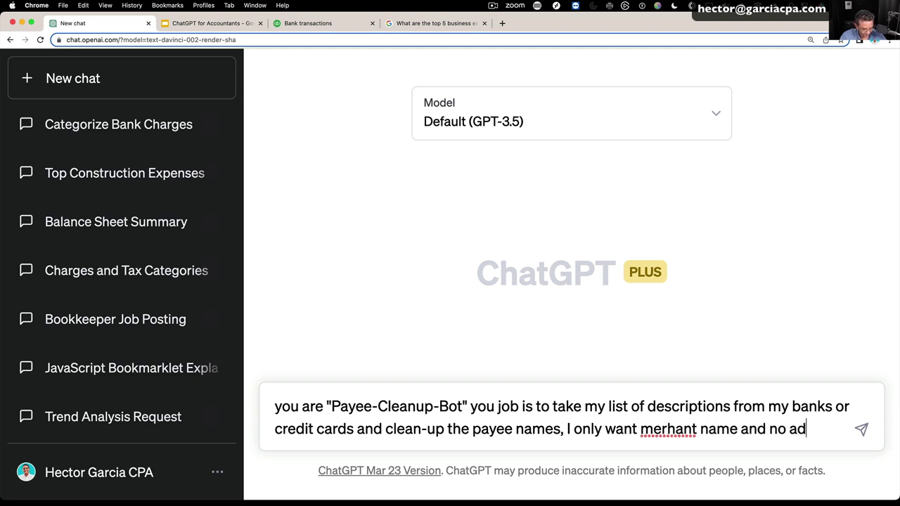
text(ditional te)
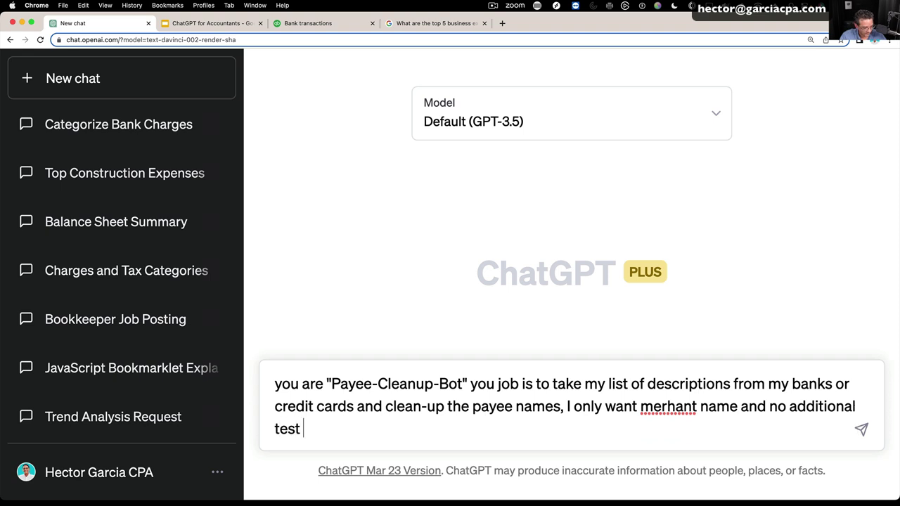
text(xt or num)
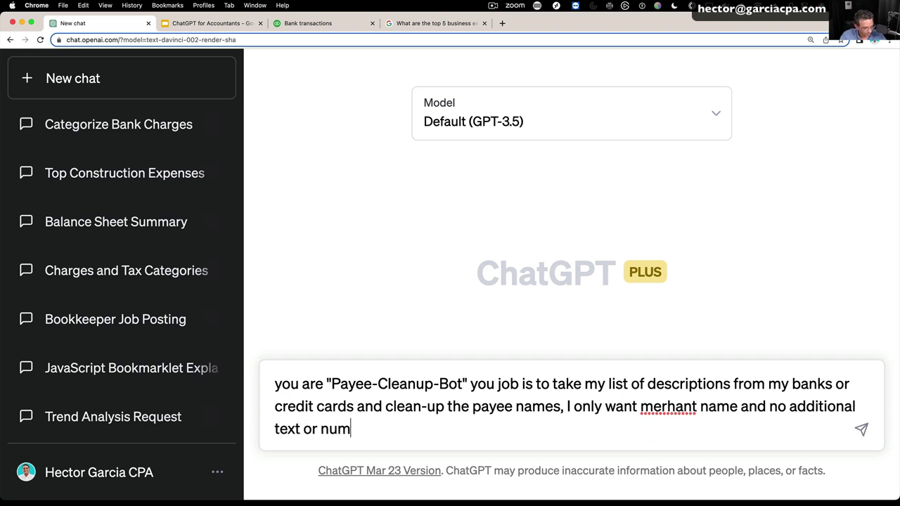
End the prompt with the purpose: I am going to import this into QuickBooks
text(bers.  I am )
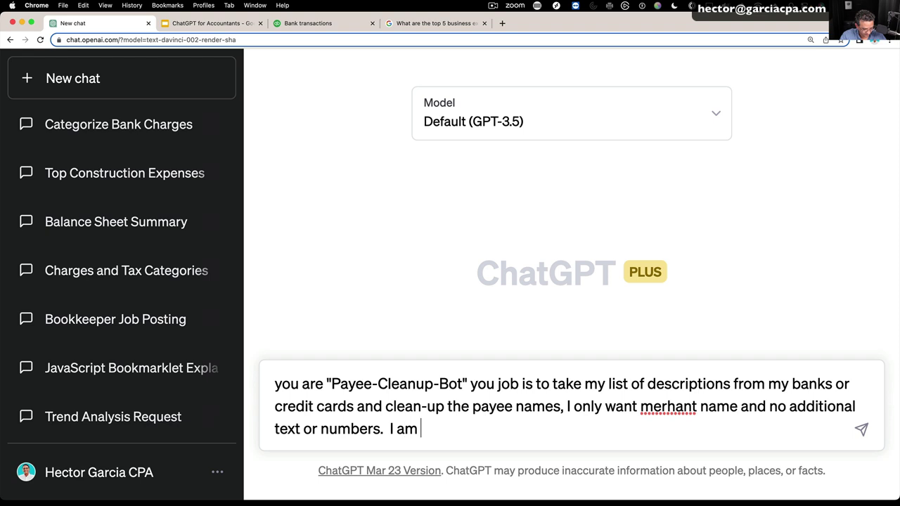
text(going to import thi)
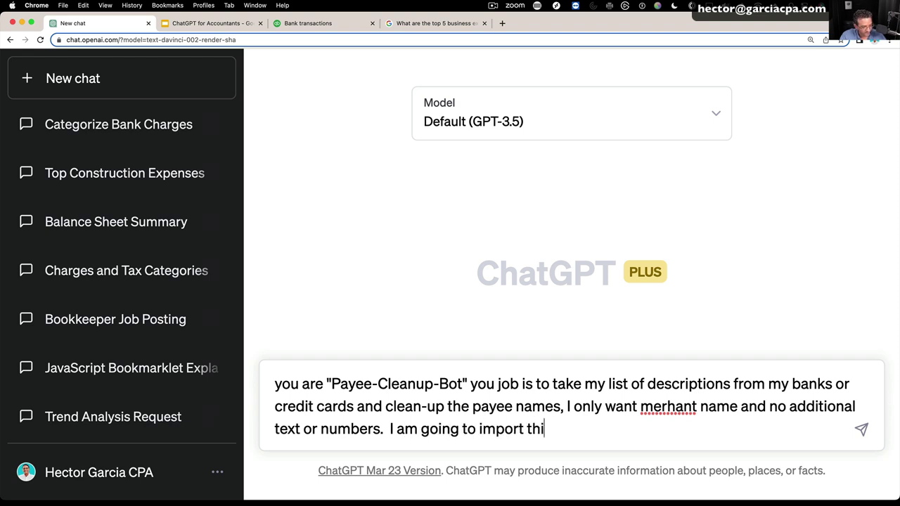
text(s into QuickBooks)
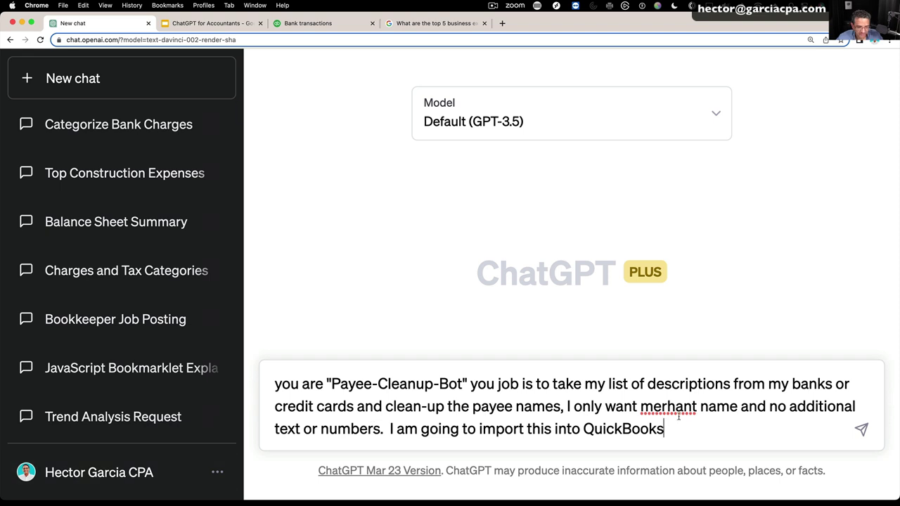
Correct the misspelled "merhant" to "merchant" and send the prompt
right_click(678, 407)
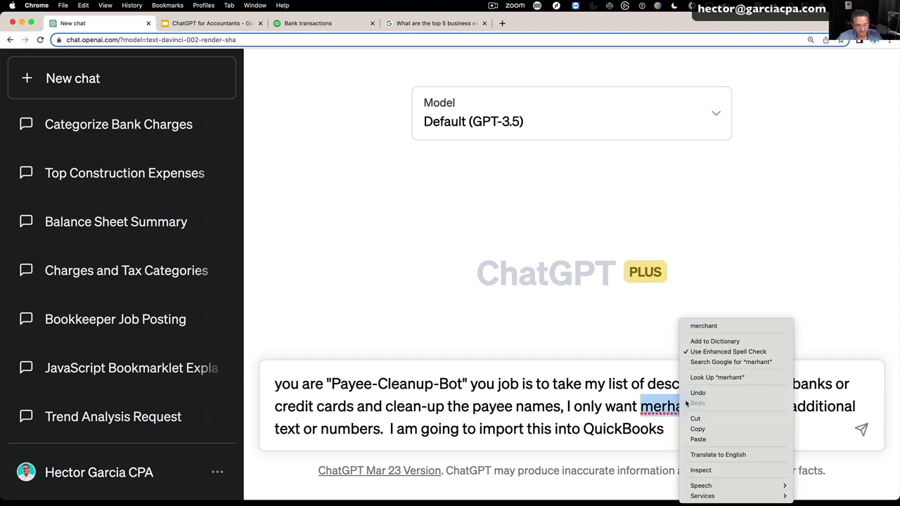
click(704, 327)
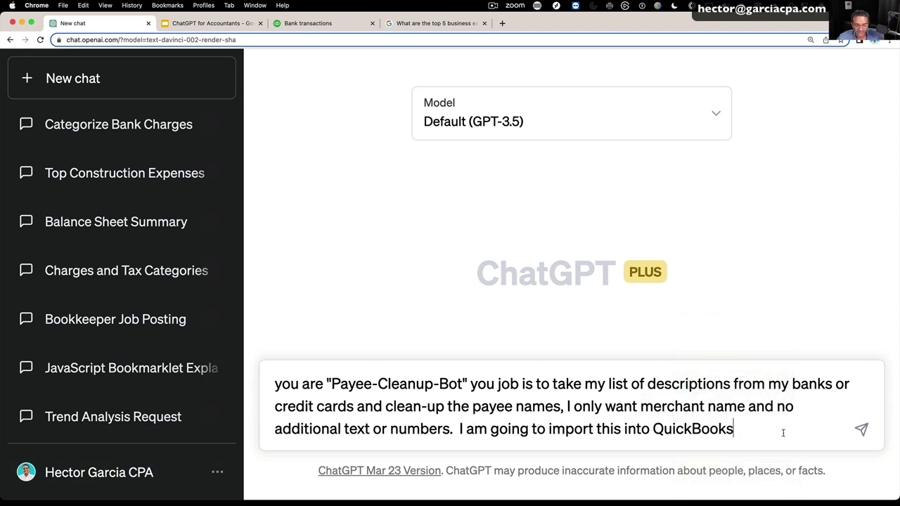
key(Return)
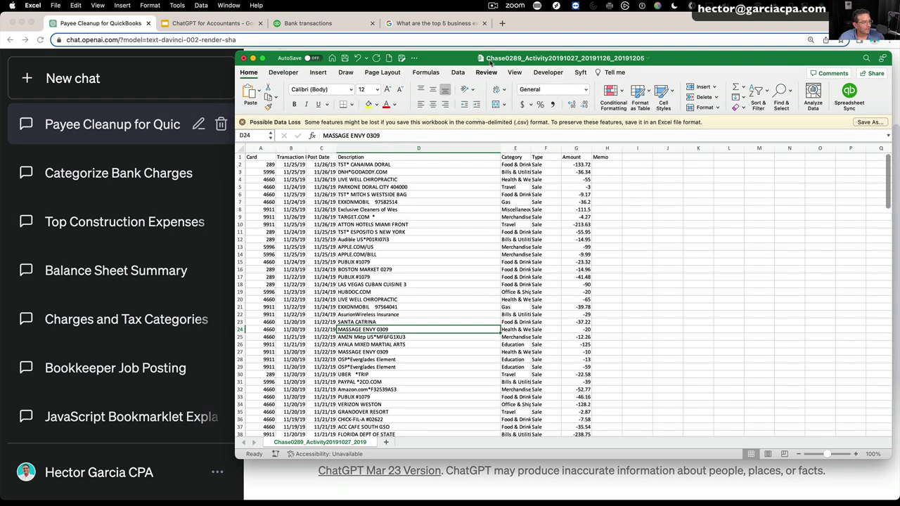
Switch to the Chase0289 activity file in Excel and copy all the transaction descriptions into column A of a new sheet
drag(491, 62, 483, 54)
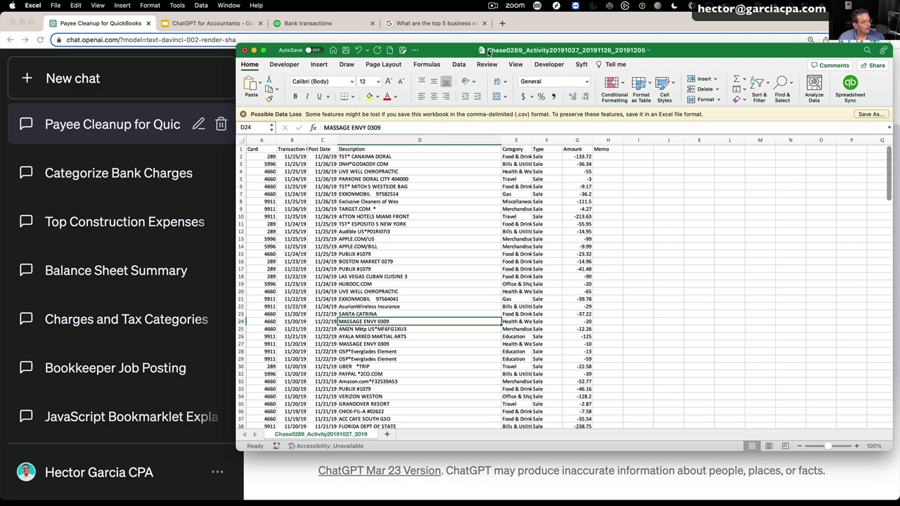
drag(367, 156, 372, 408)
right_click(372, 408)
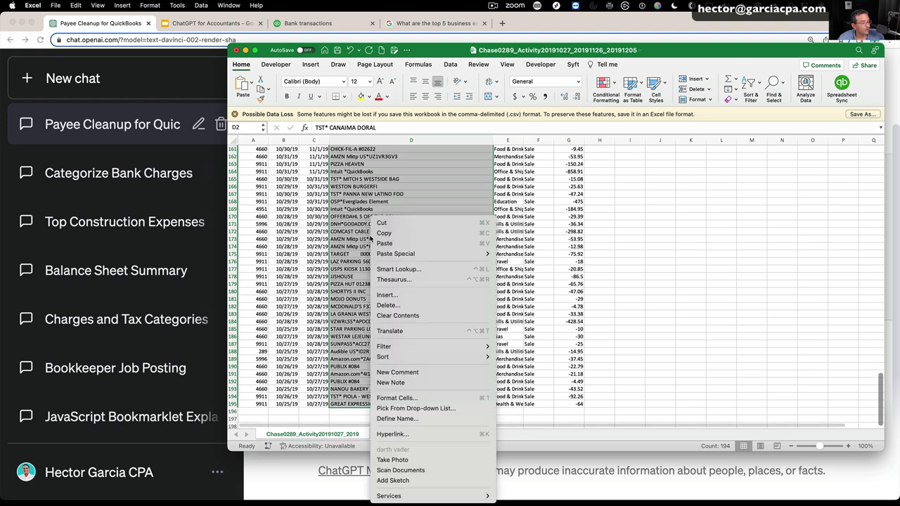
click(386, 232)
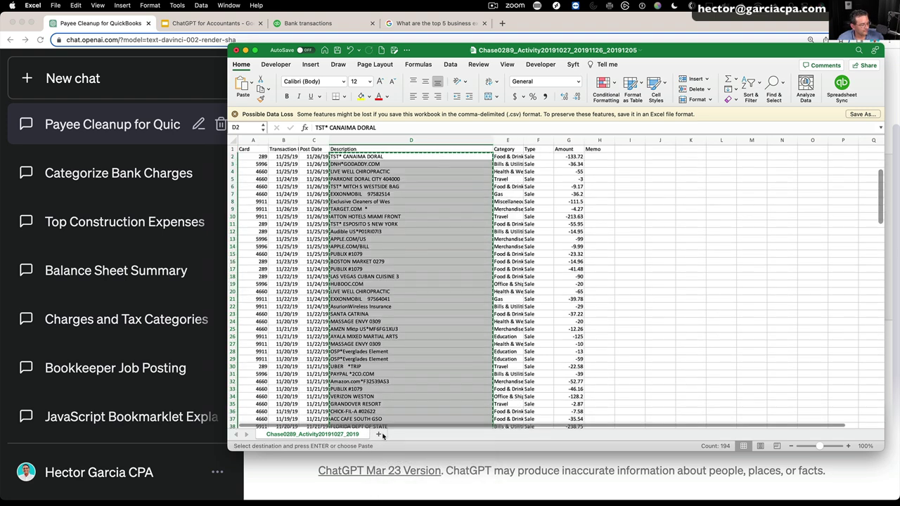
click(379, 436)
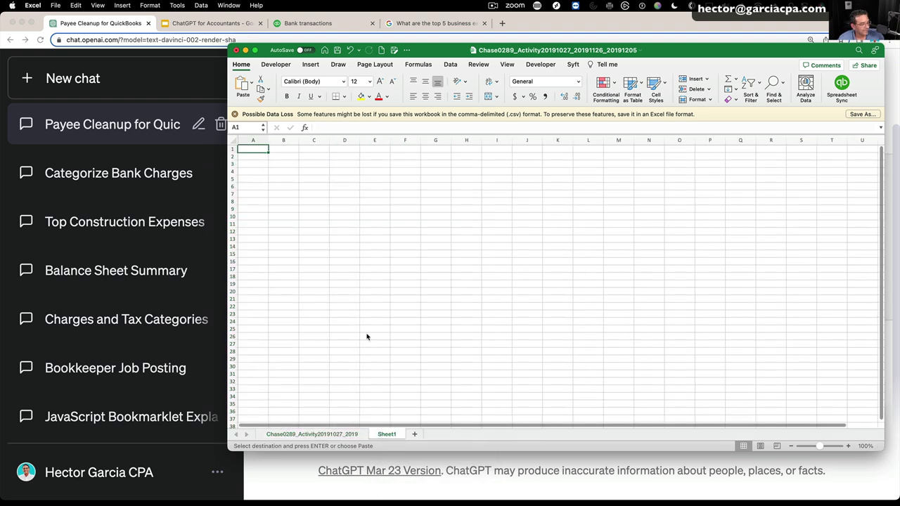
right_click(248, 141)
click(261, 174)
Remove the duplicate descriptions from column A of the new sheet
click(450, 64)
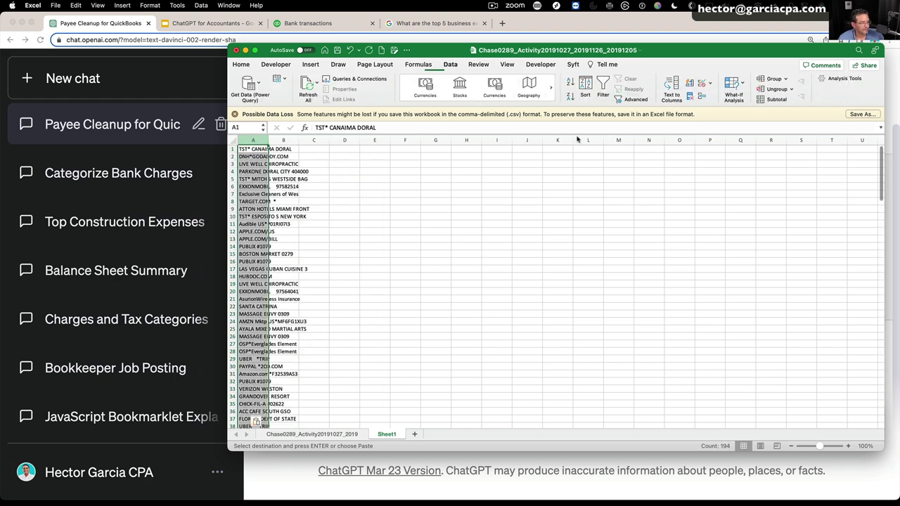
click(692, 96)
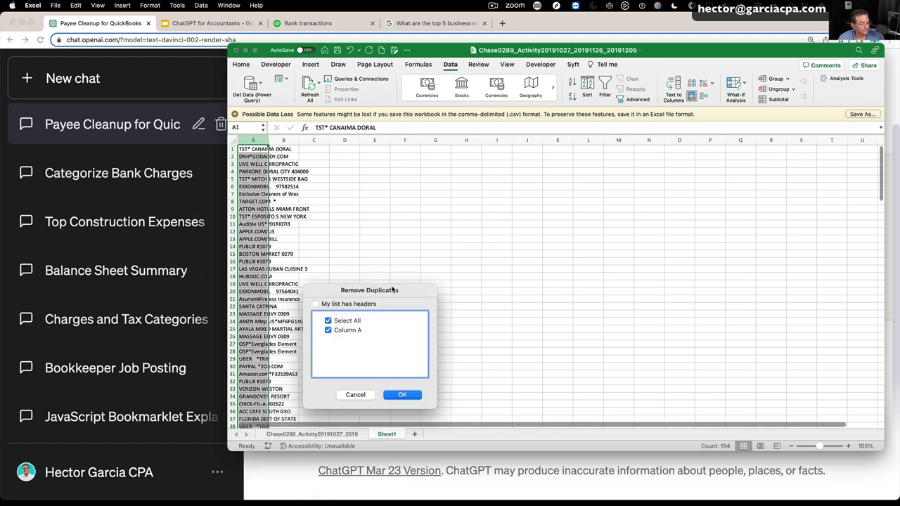
click(406, 398)
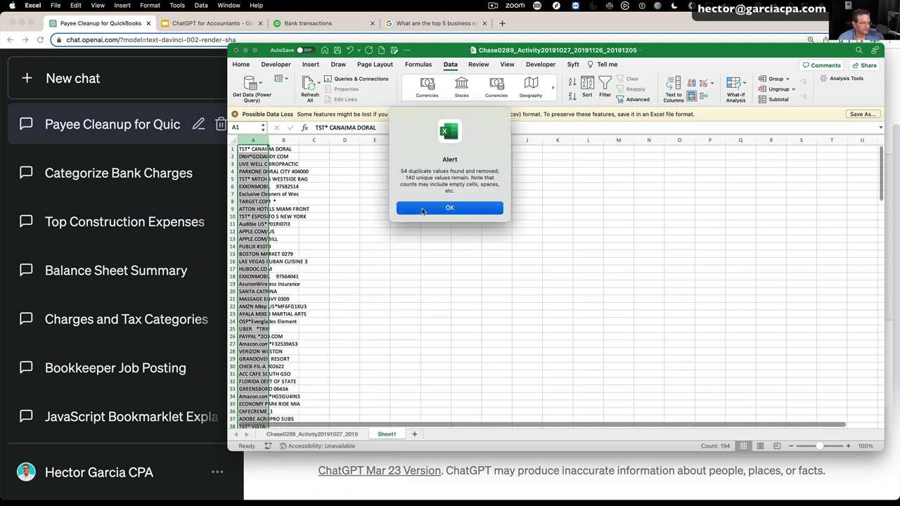
click(422, 210)
Copy the whole de-duplicated description list, from A1 down to A140
click(257, 149)
scroll(264, 324, down, 14)
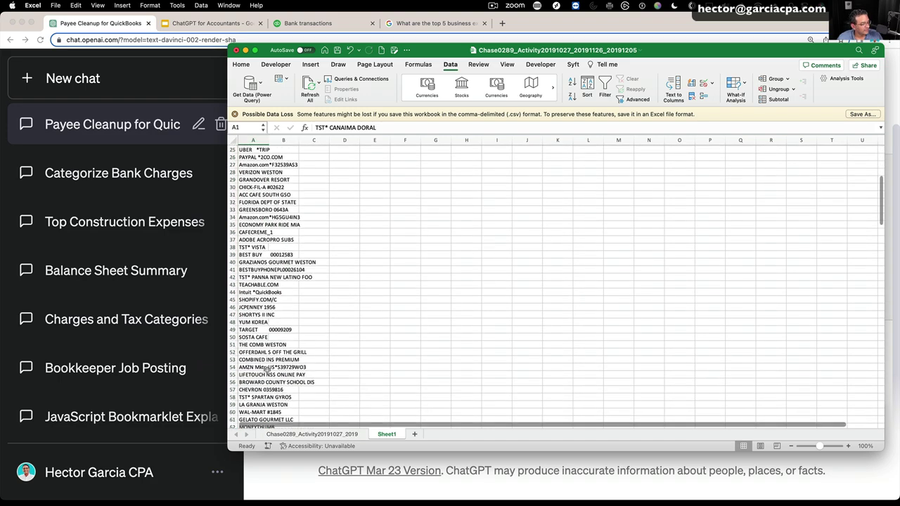
scroll(266, 370, down, 14)
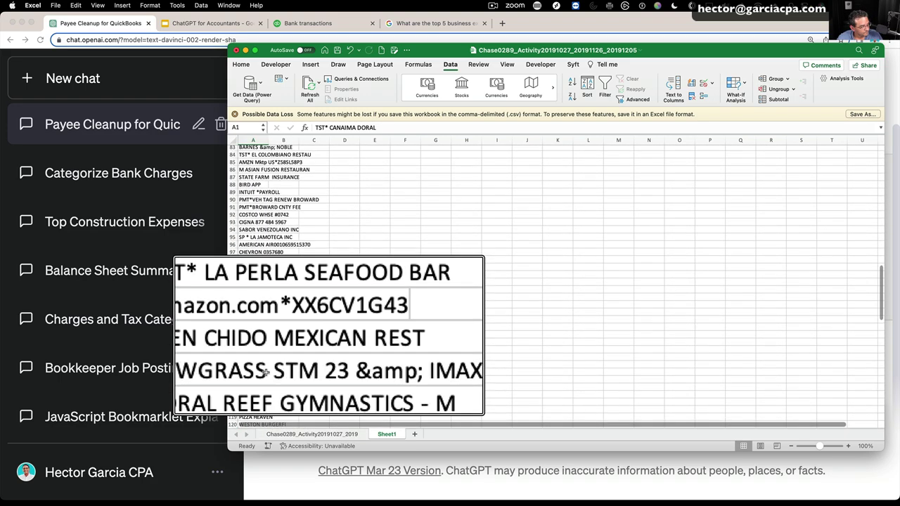
scroll(266, 373, down, 14)
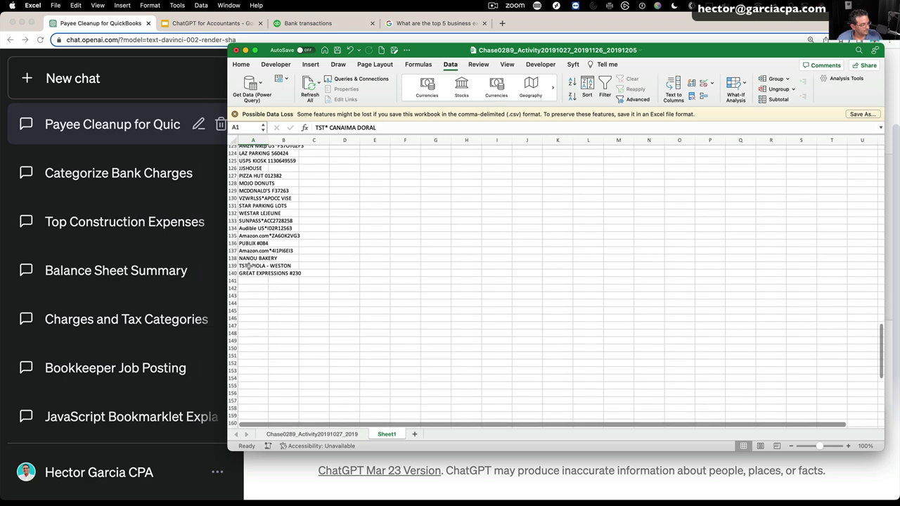
shift+click(249, 272)
key(super+c)
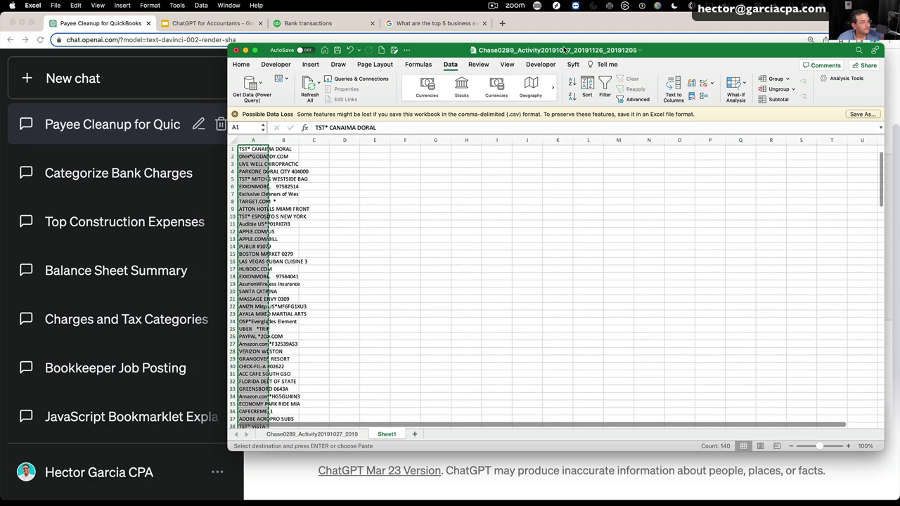
Switch back to the payee cleanup chat in Chrome, paste the copied descriptions as a message and send it
key(super+Tab)
right_click(315, 430)
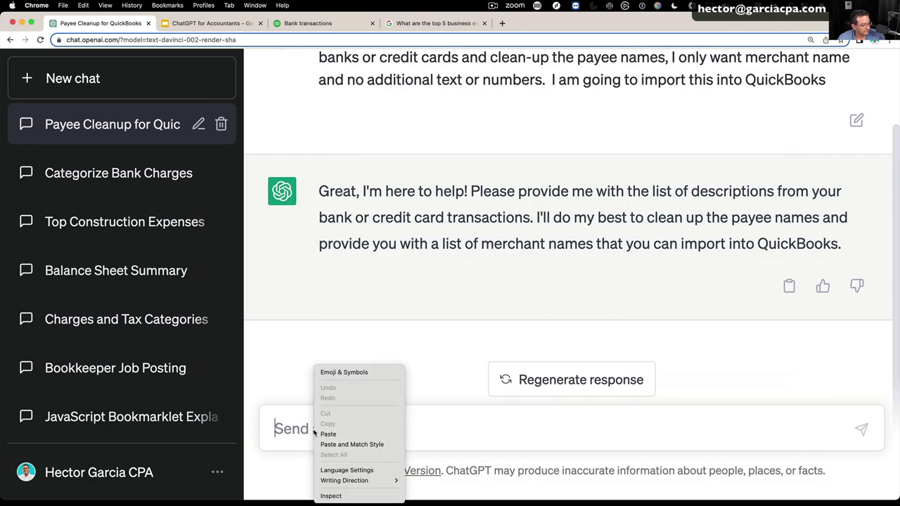
click(343, 433)
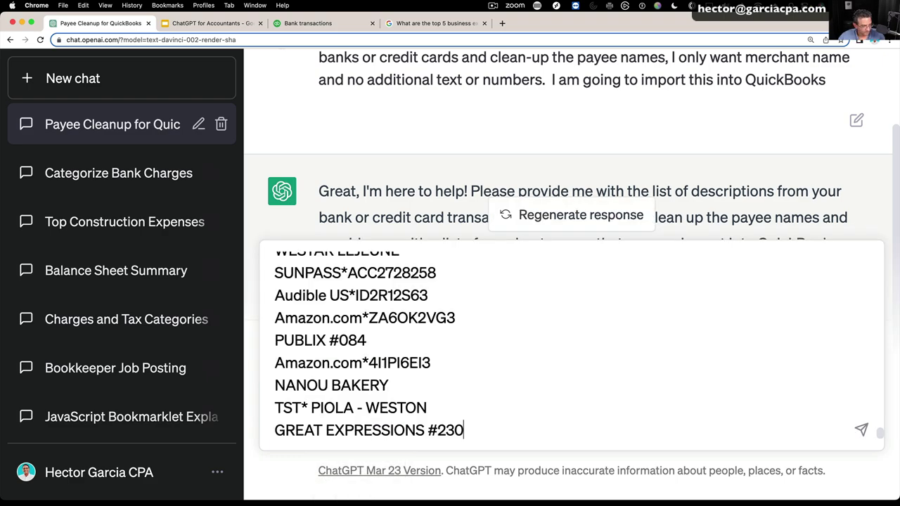
key(Return)
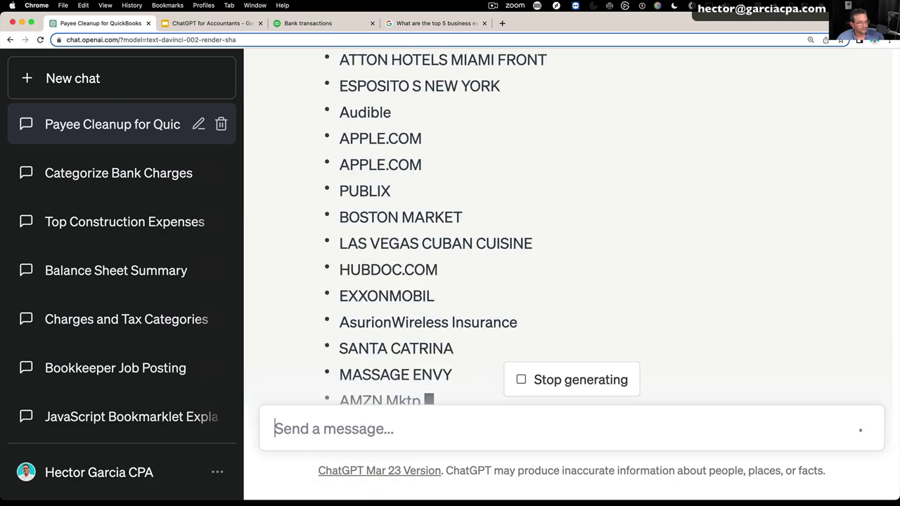
Review the generated payee list and send the follow-up prompt "again, but remove duplicates, and in CSV format"
scroll(487, 215, up, 4)
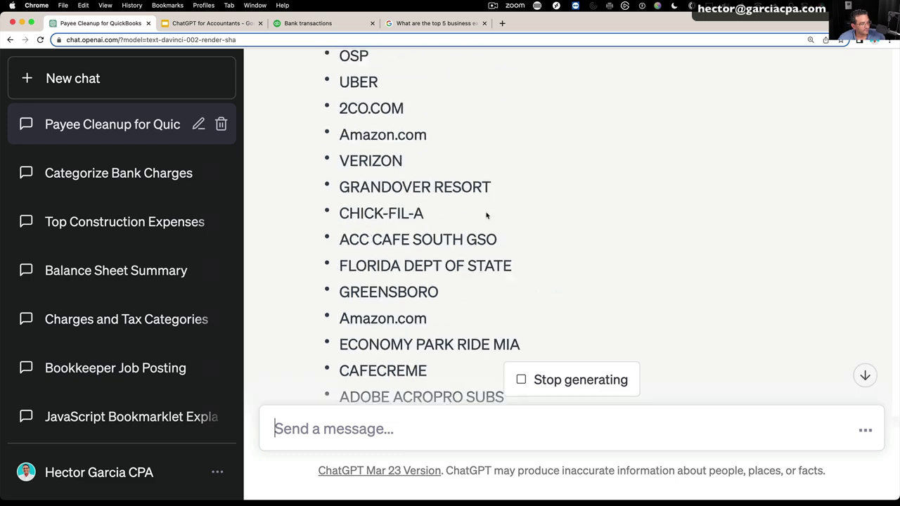
scroll(492, 204, up, 10)
scroll(532, 200, down, 2)
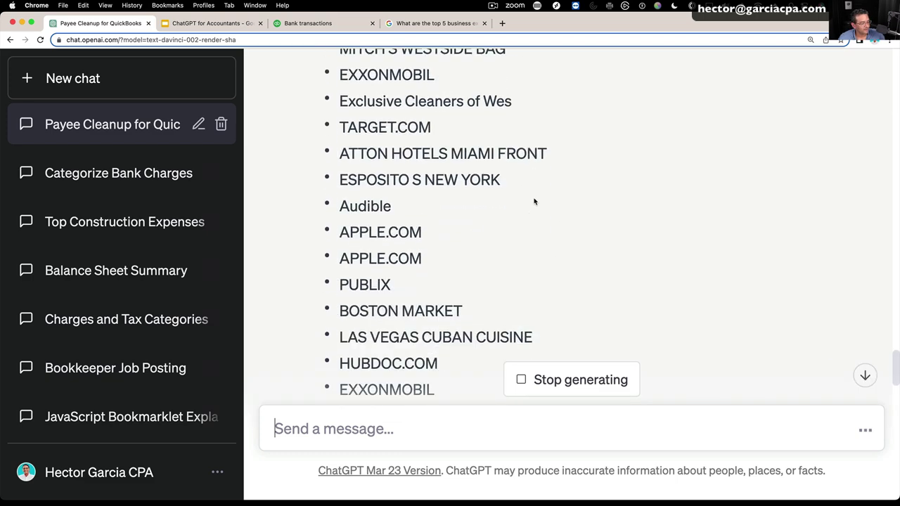
scroll(528, 212, down, 20)
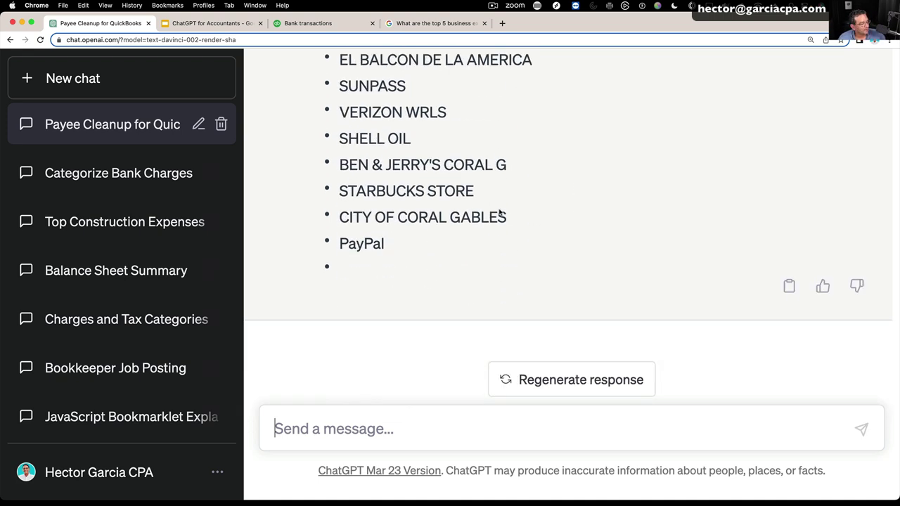
click(362, 427)
text(again, but re)
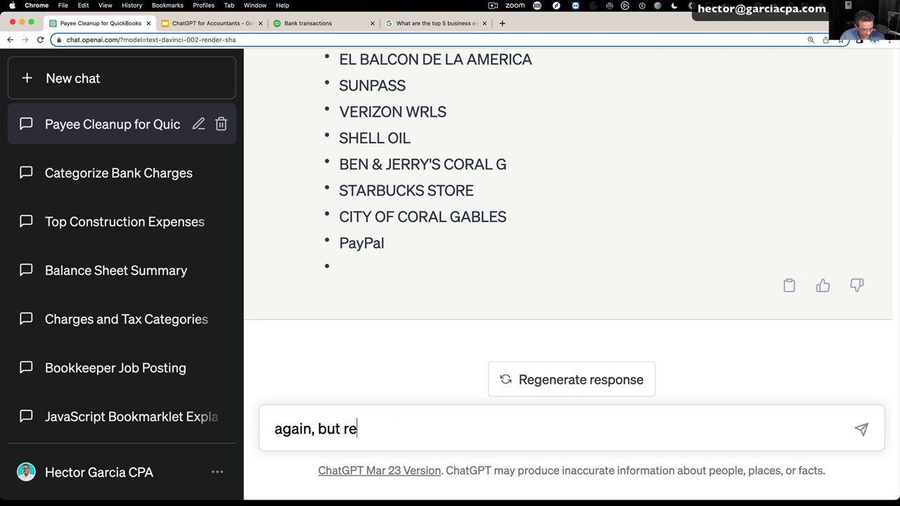
text(move duplica)
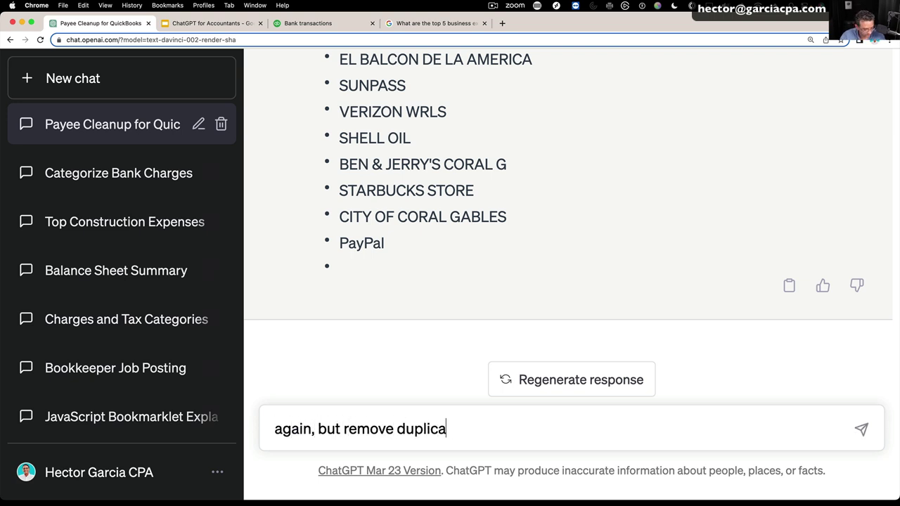
text(tes, and)
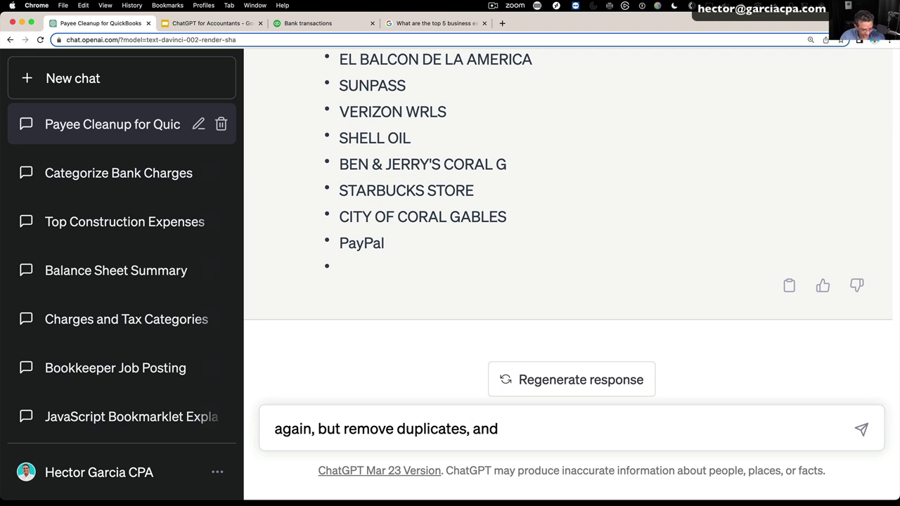
text( in CSV format)
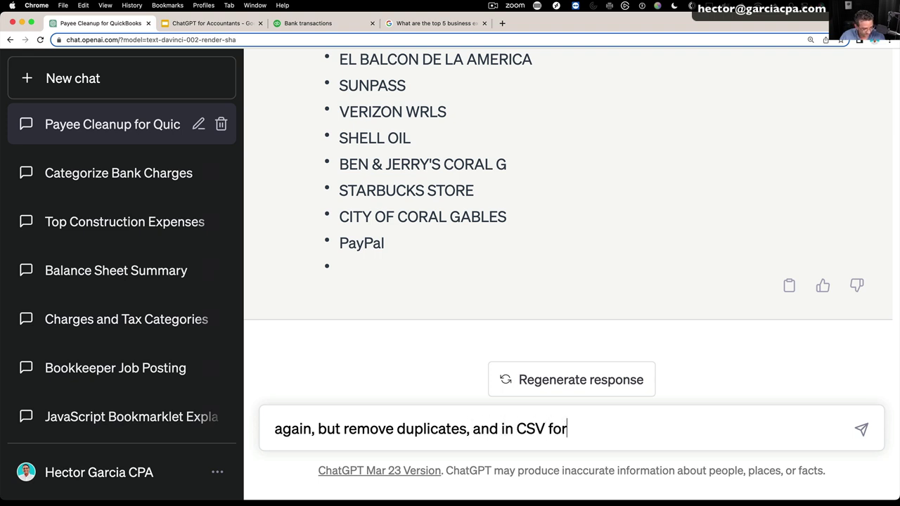
key(Return)
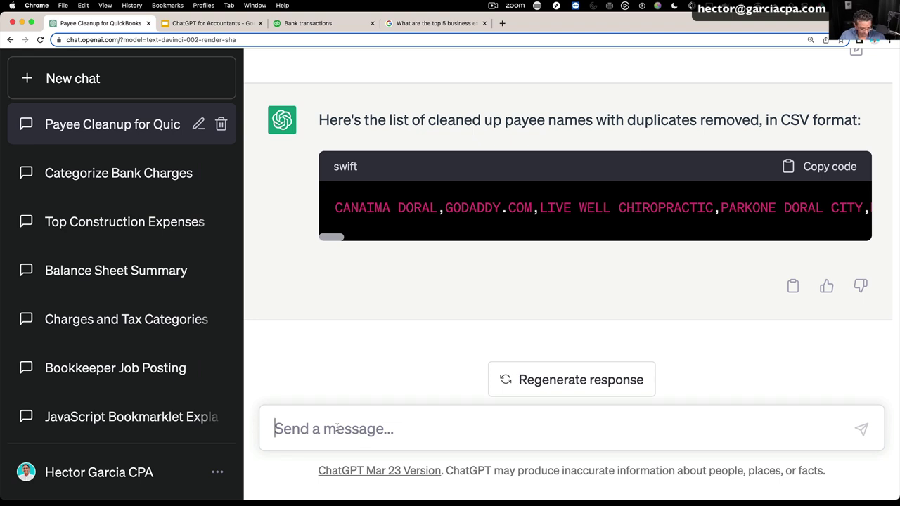
Send the follow-up prompt "not CSV format, just table for easy copy paste" in the payee cleanup chat
text(not CSV format, just )
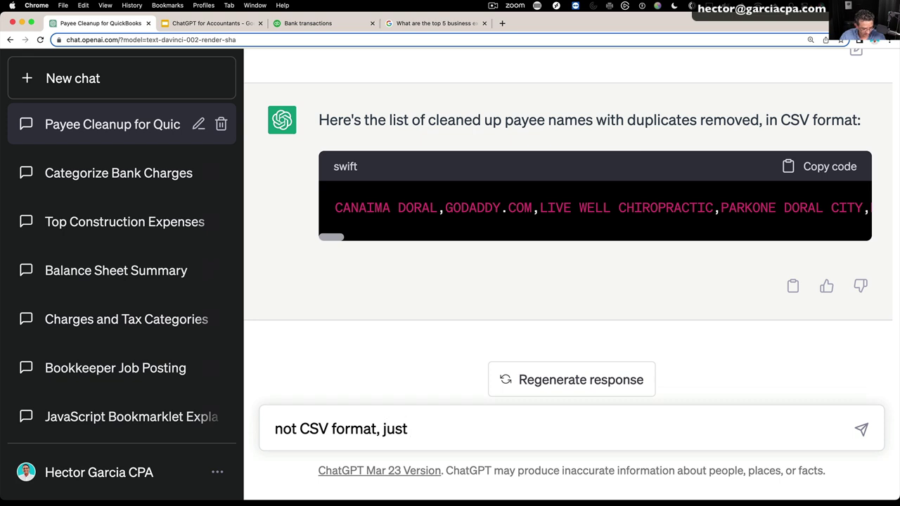
text(table )
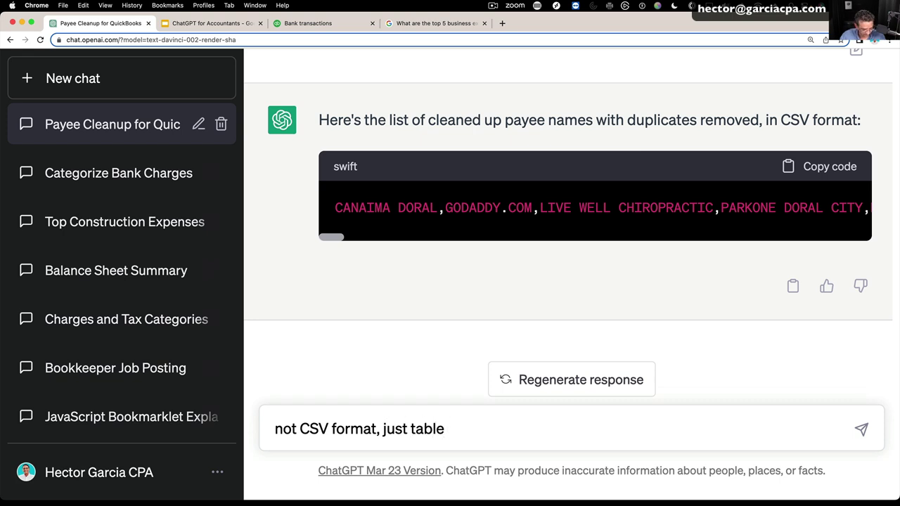
text(for easy copy )
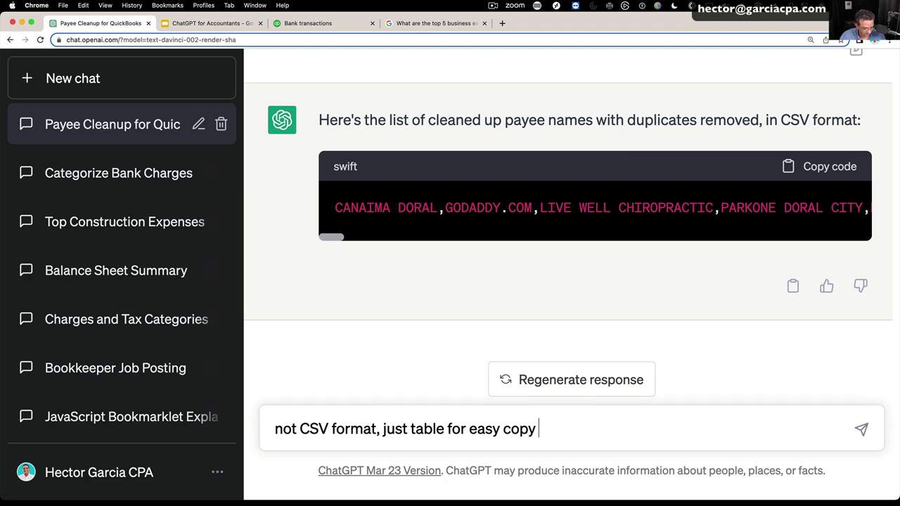
text(paste)
key(Return)
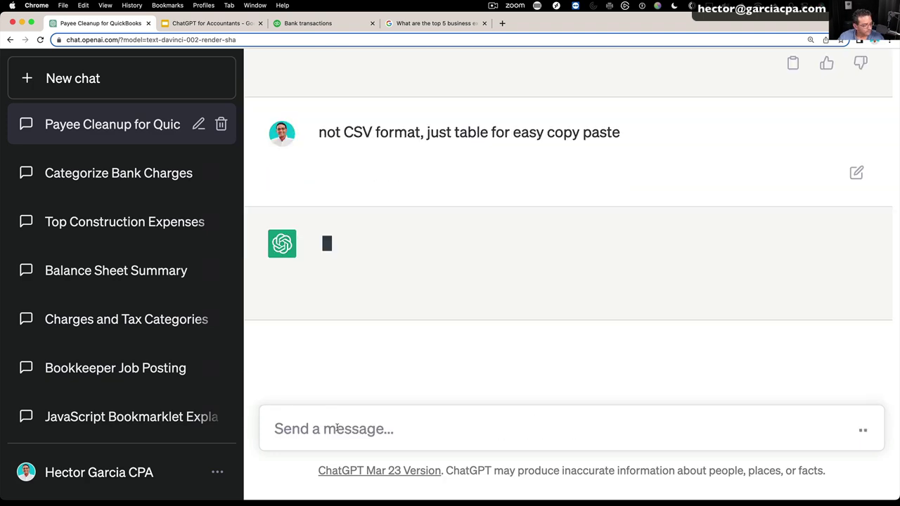
Copy all payee names in the generated table, from CANAIMA DORAL down to STARBUCKS STORE, without the header
scroll(476, 151, up, 10)
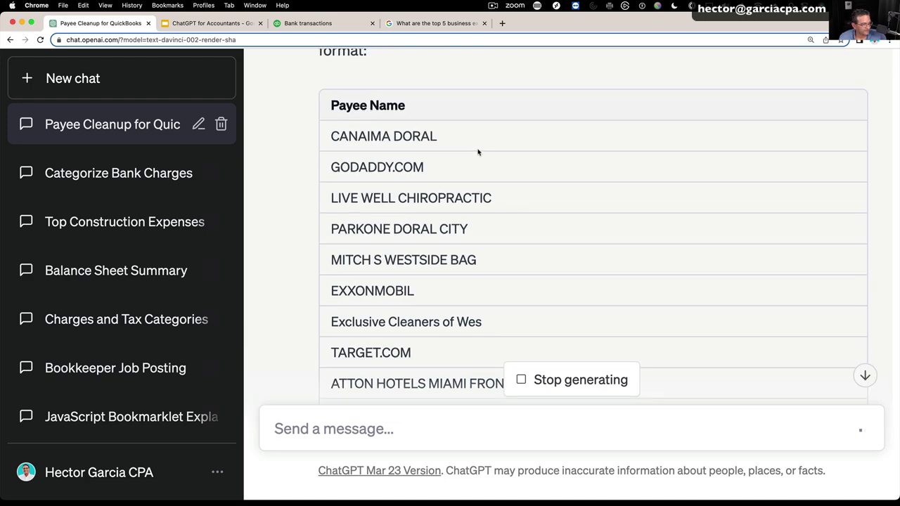
scroll(476, 151, down, 5)
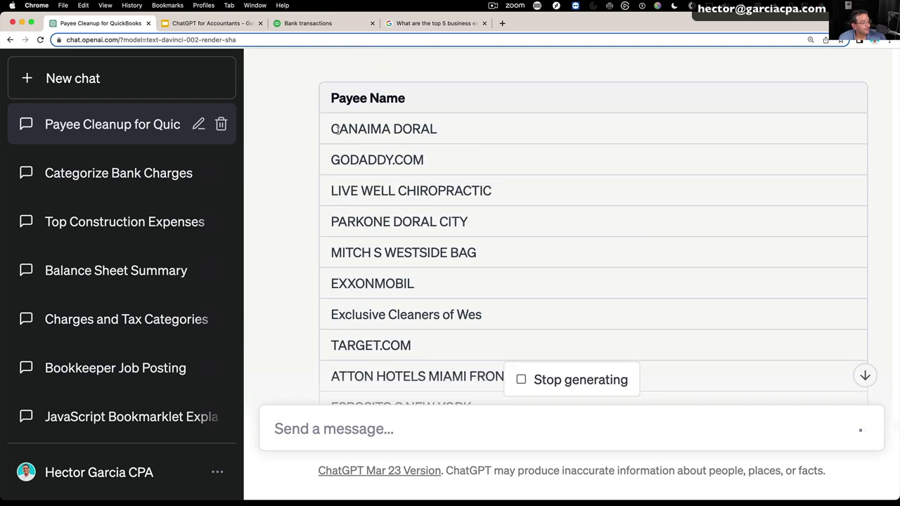
drag(337, 130, 455, 283)
scroll(470, 268, down, 5)
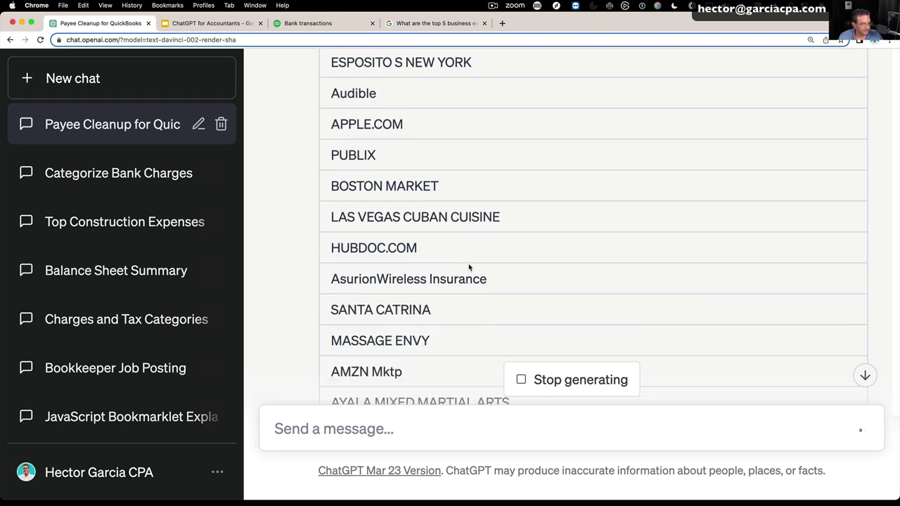
scroll(469, 267, down, 20)
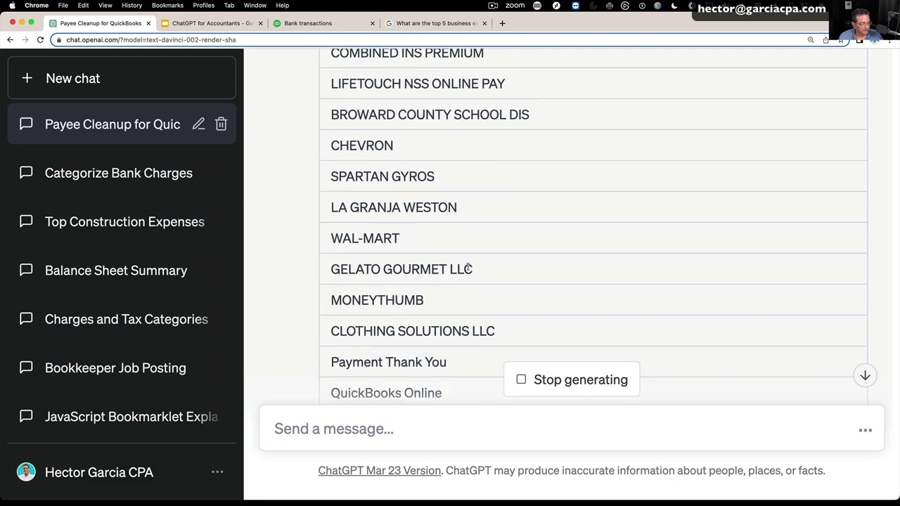
scroll(469, 267, down, 20)
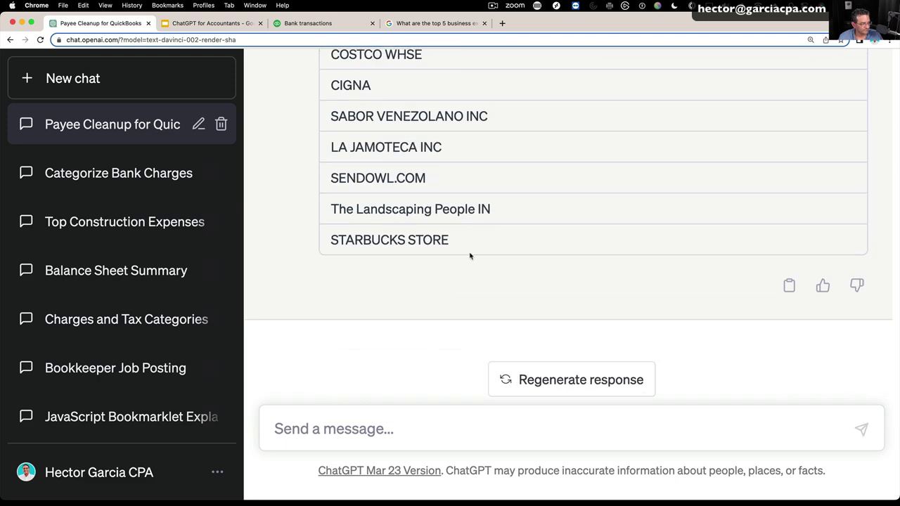
shift+click(447, 240)
right_click(379, 111)
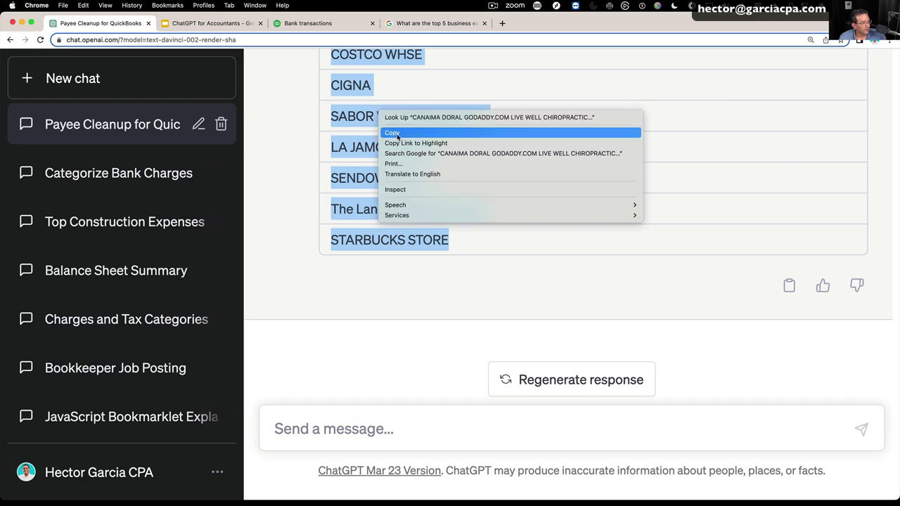
click(392, 133)
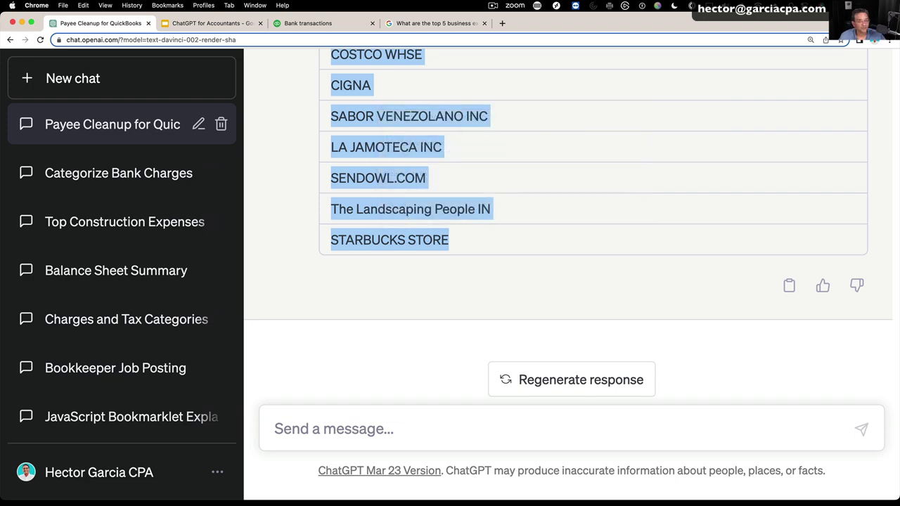
Switch to Excel, create a new blank workbook and paste the copied payee names starting in cell A1
key(super+Tab)
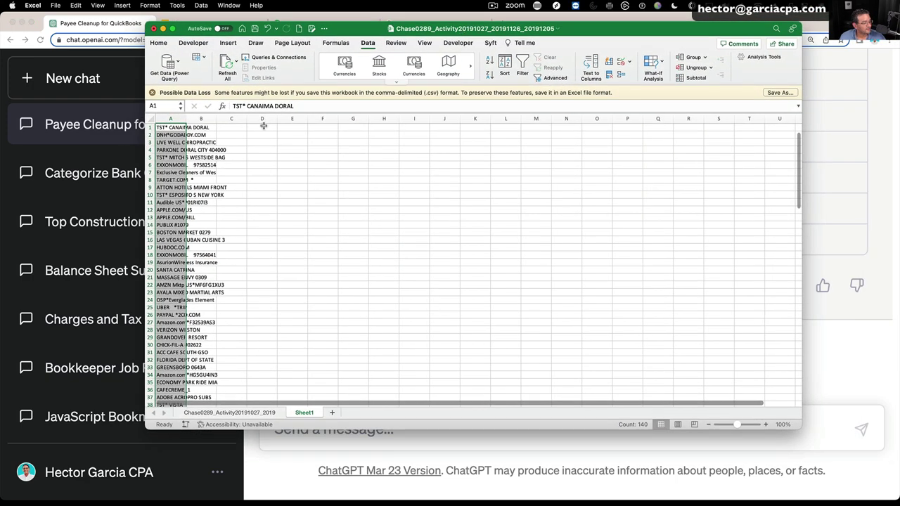
click(55, 6)
click(558, 243)
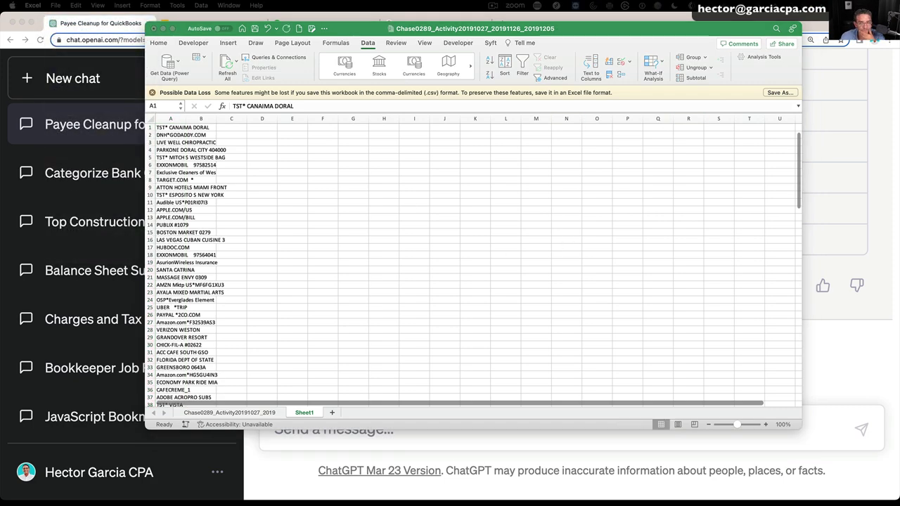
key(super+n)
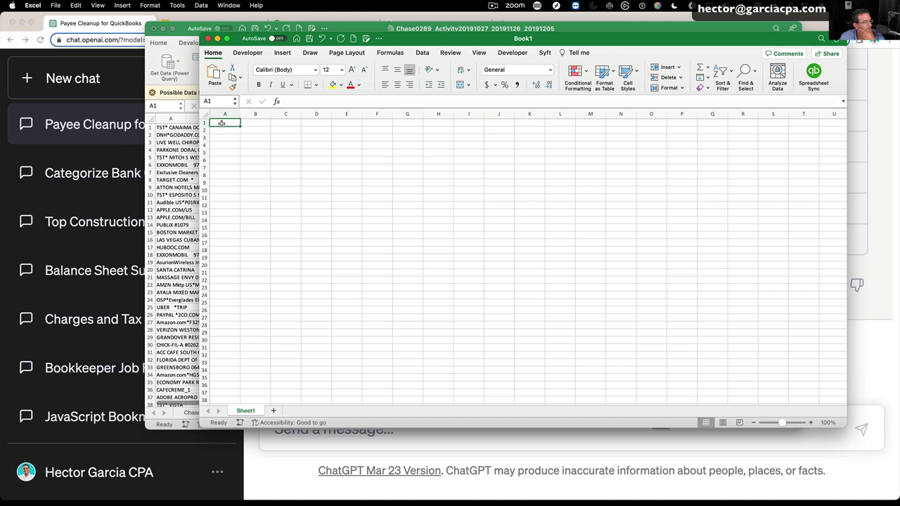
right_click(222, 123)
click(330, 149)
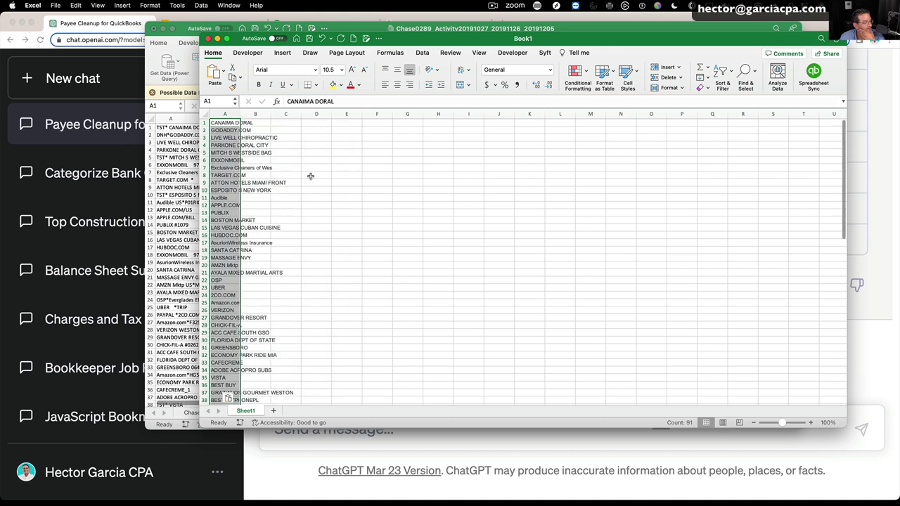
click(311, 176)
Save the new workbook to the Desktop as "vendor list" in CSV UTF-8 (Comma delimited) format and close the open workbooks
click(54, 5)
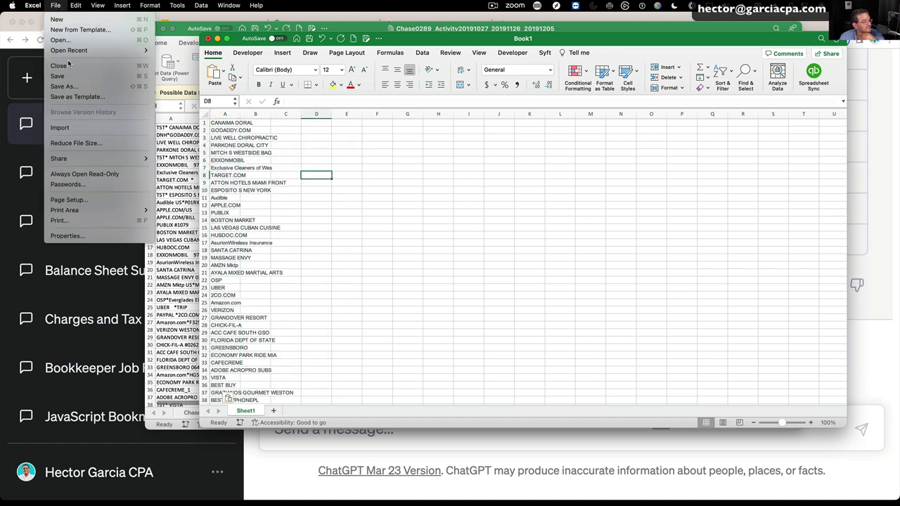
click(69, 86)
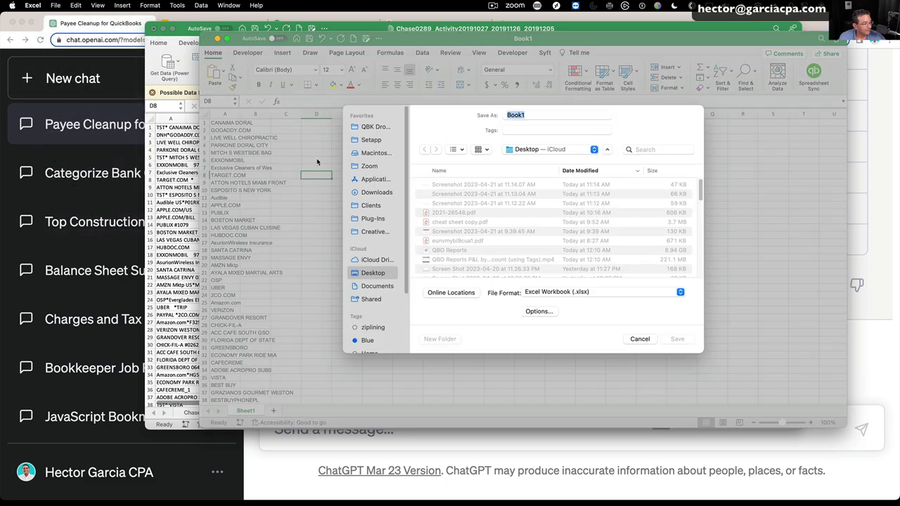
click(550, 293)
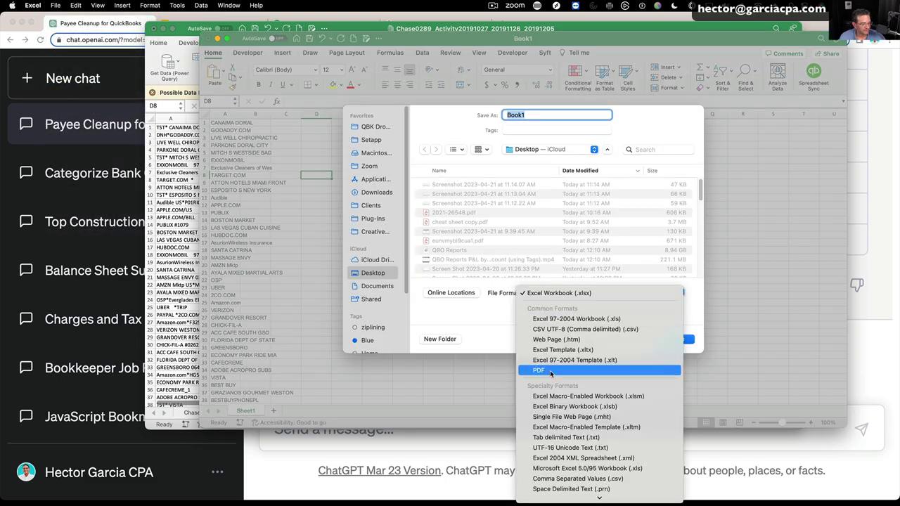
click(564, 329)
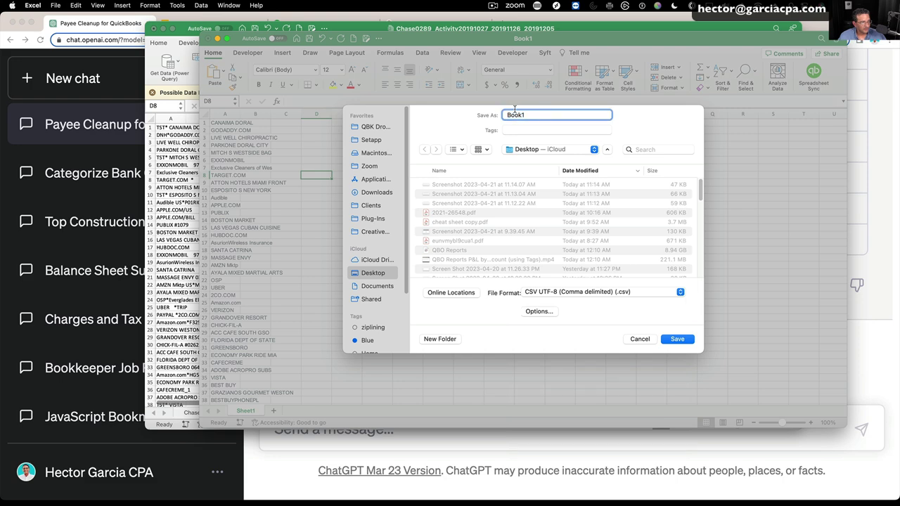
double_click(515, 111)
text(vendor lis)
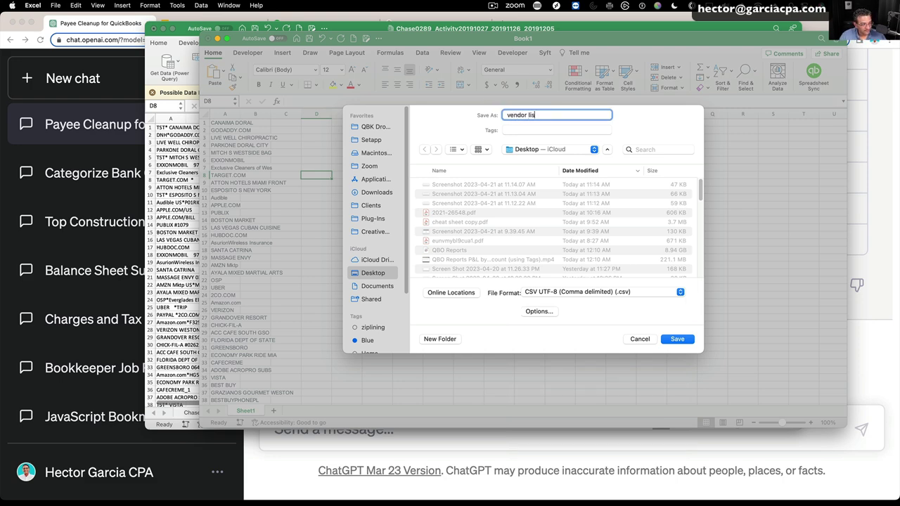
text(t)
key(Return)
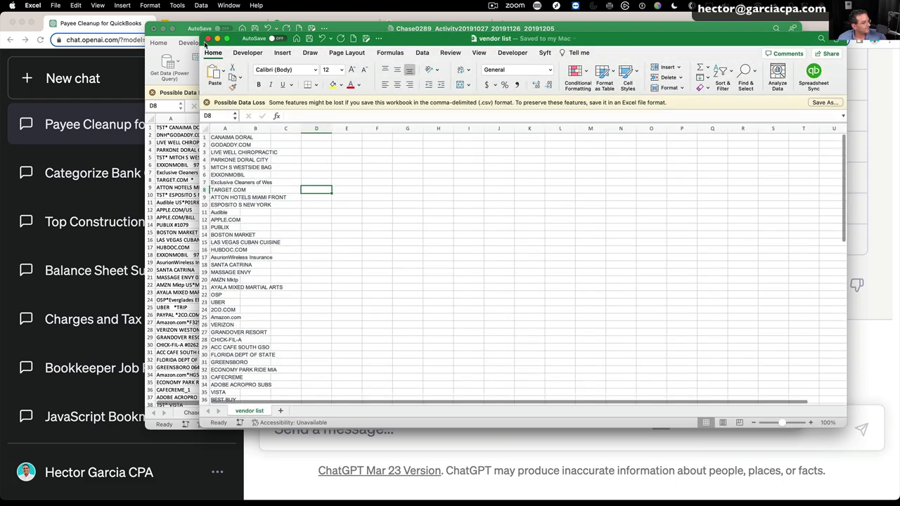
click(208, 38)
key(super+w)
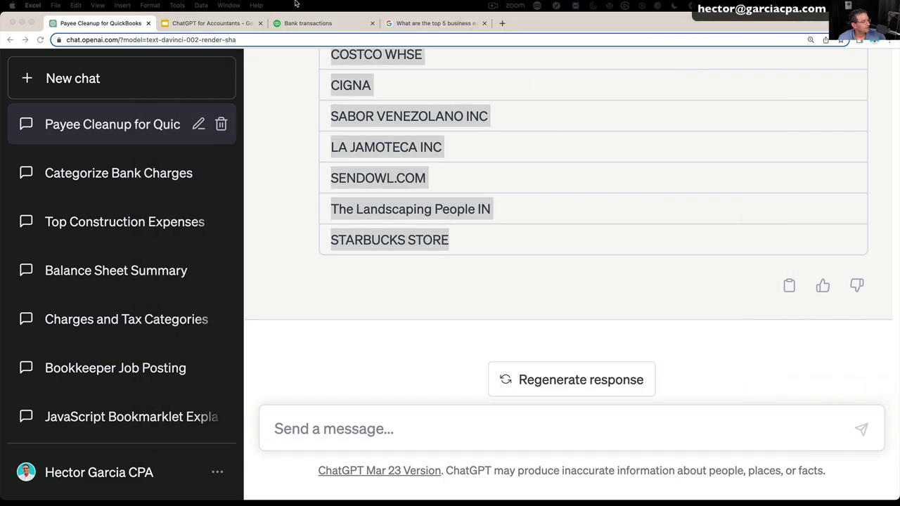
Switch to QuickBooks, start a vendor import from the Import Data page and upload vendor list.csv from the Desktop
click(281, 24)
scroll(325, 157, up, 5)
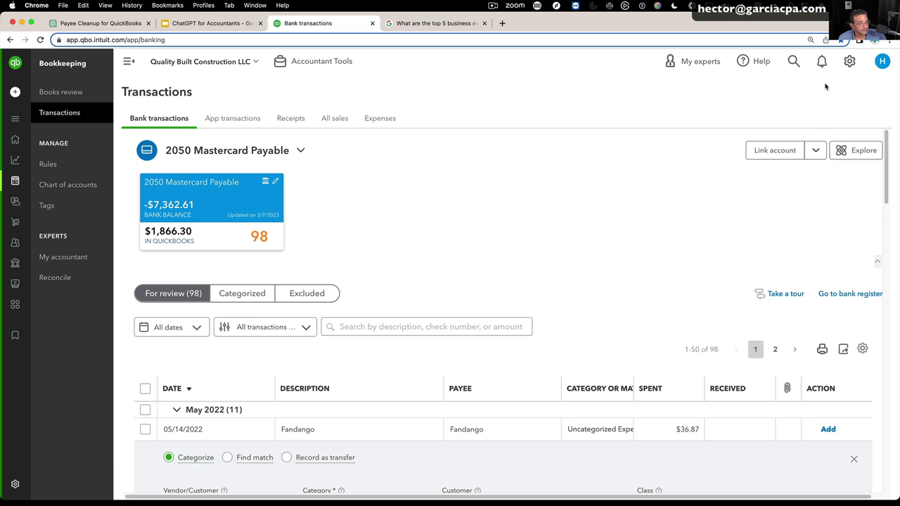
click(849, 61)
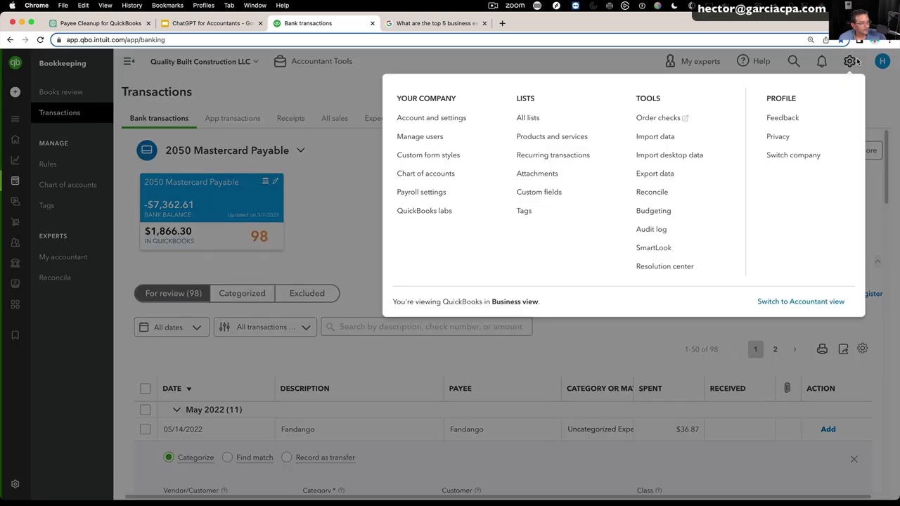
click(659, 137)
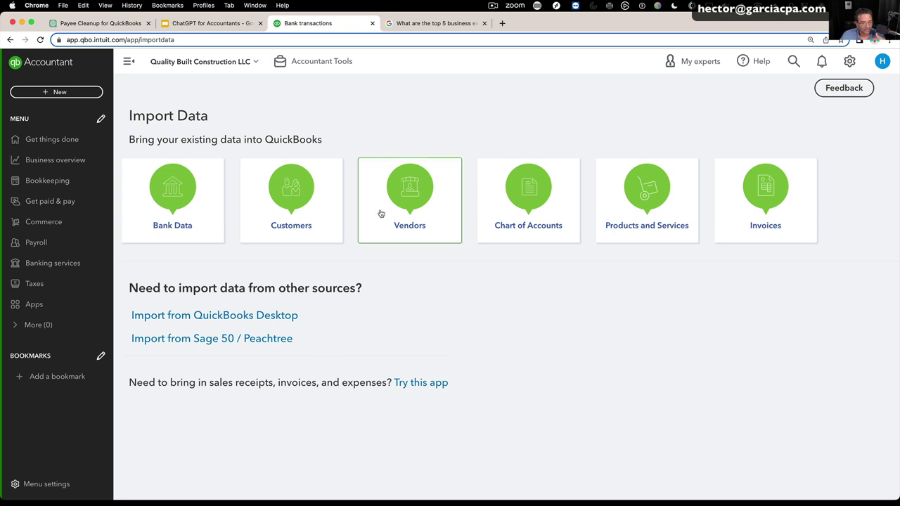
click(419, 204)
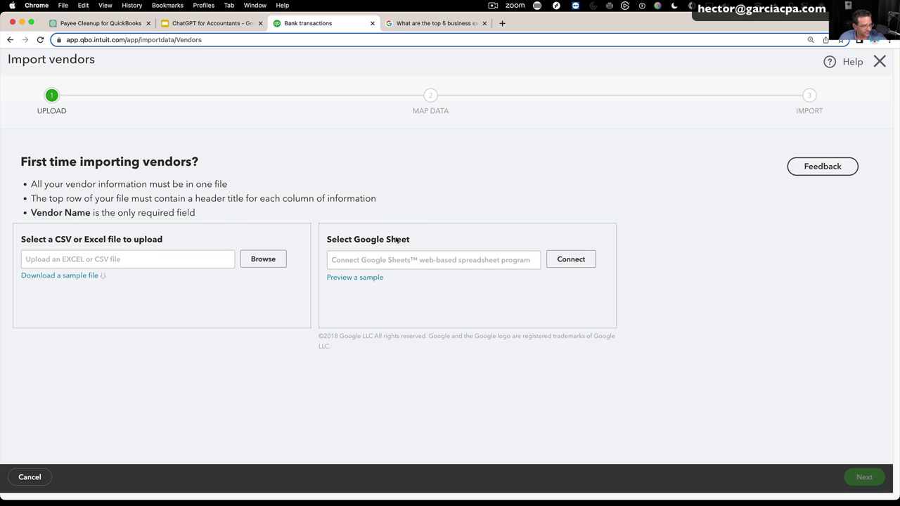
click(273, 259)
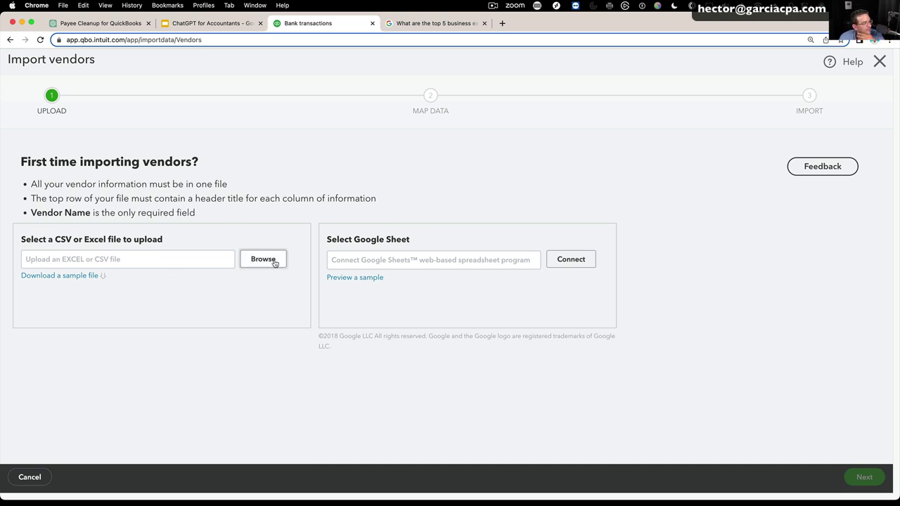
double_click(204, 156)
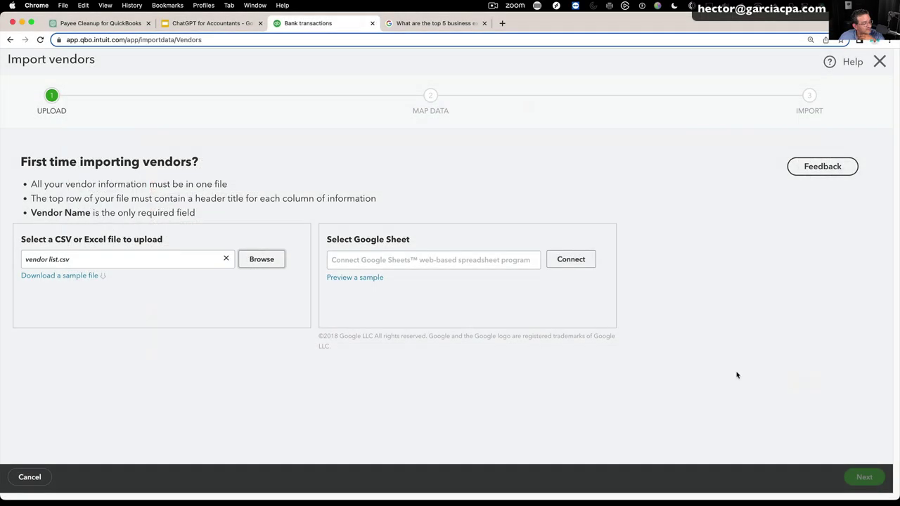
click(864, 477)
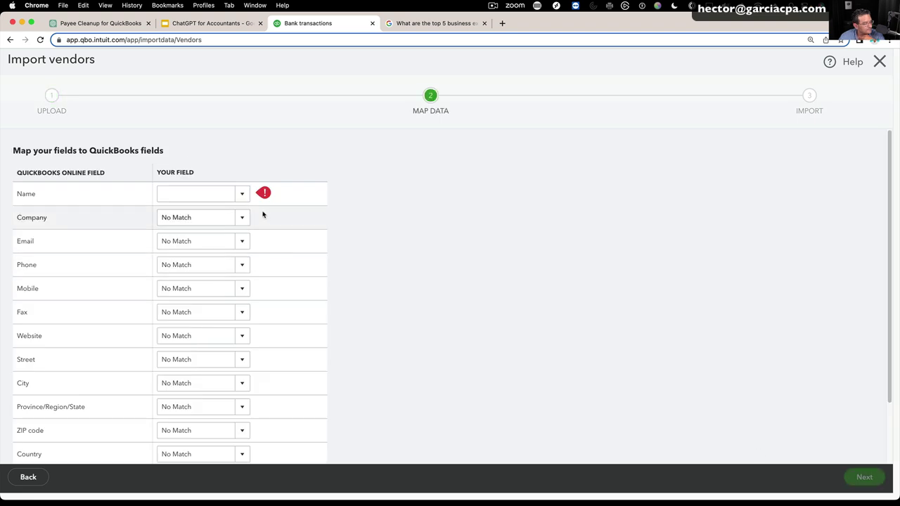
Map the vendor Name field to the CANAIMA DORAL column, import all vendors and exit the import without retrying the duplicate Amazon.com
click(241, 194)
click(192, 212)
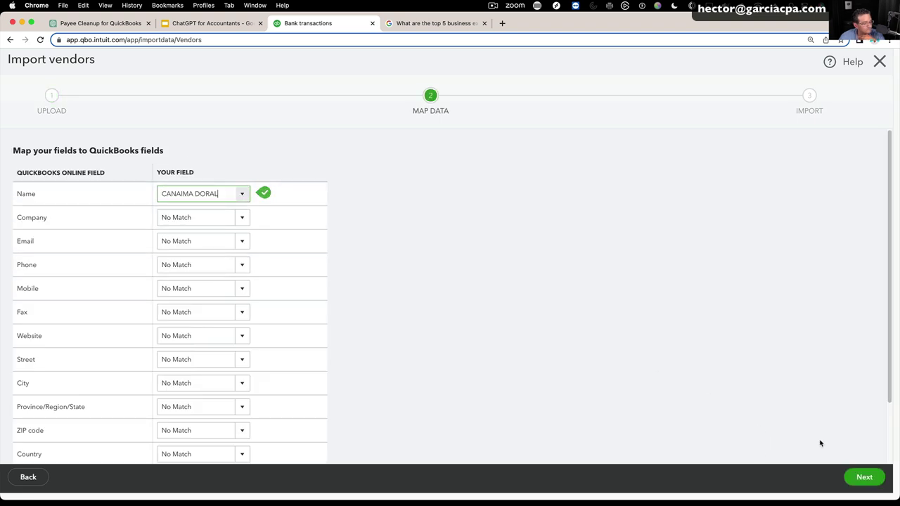
click(864, 477)
click(864, 475)
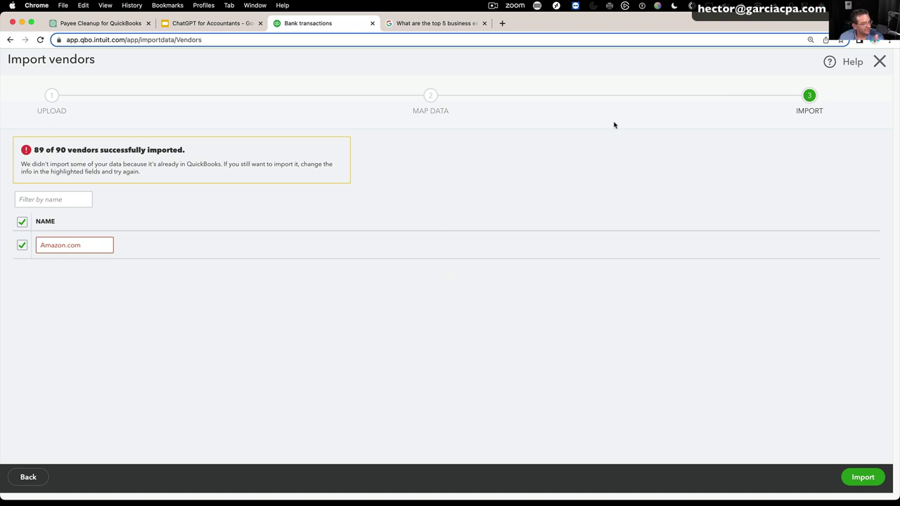
click(879, 61)
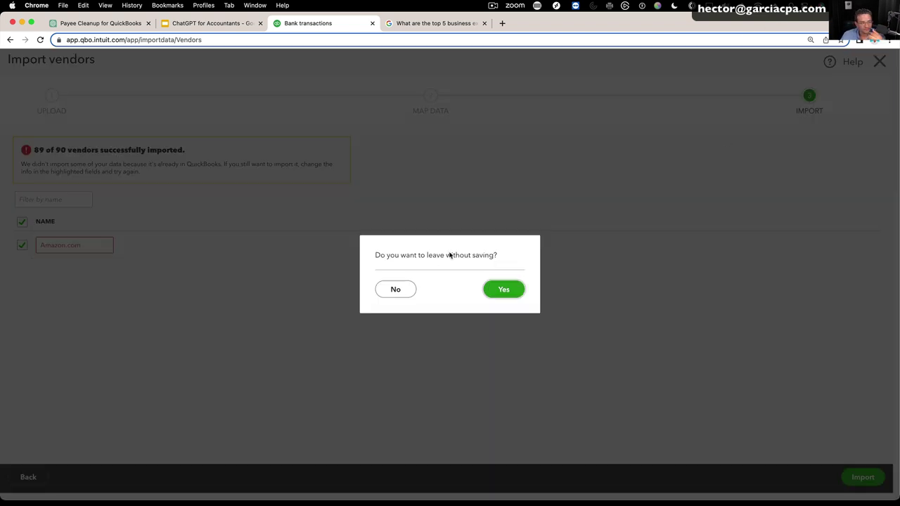
click(502, 287)
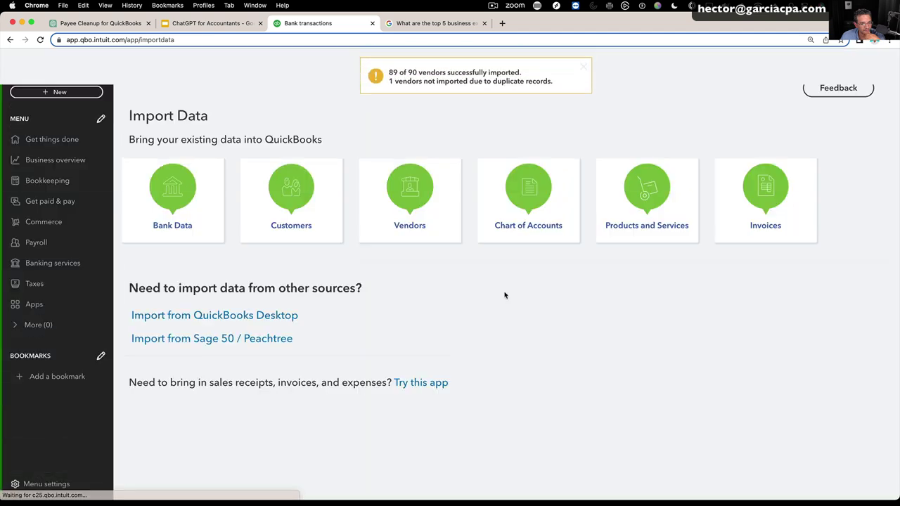
Start a manual file upload from the bank transactions page with Chase0289_Activity20191027_20191126_20191205.csv as the bank file
click(64, 181)
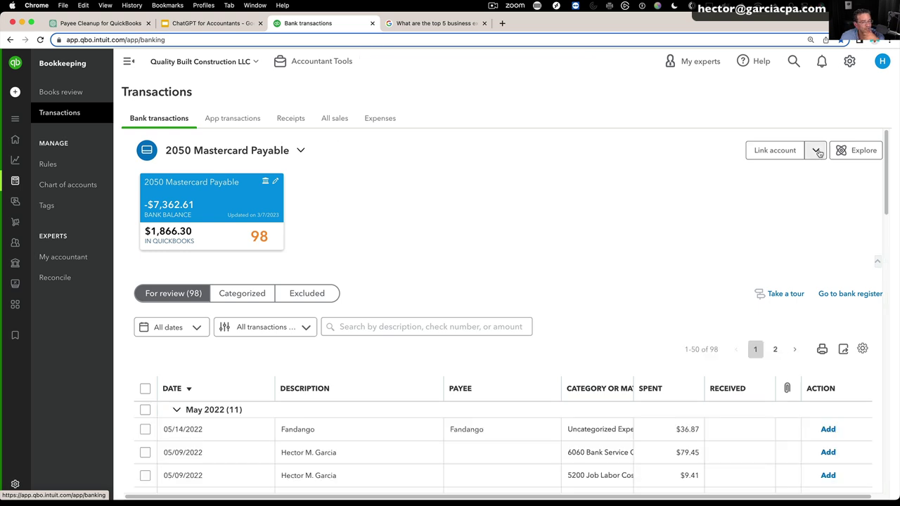
click(815, 151)
click(776, 175)
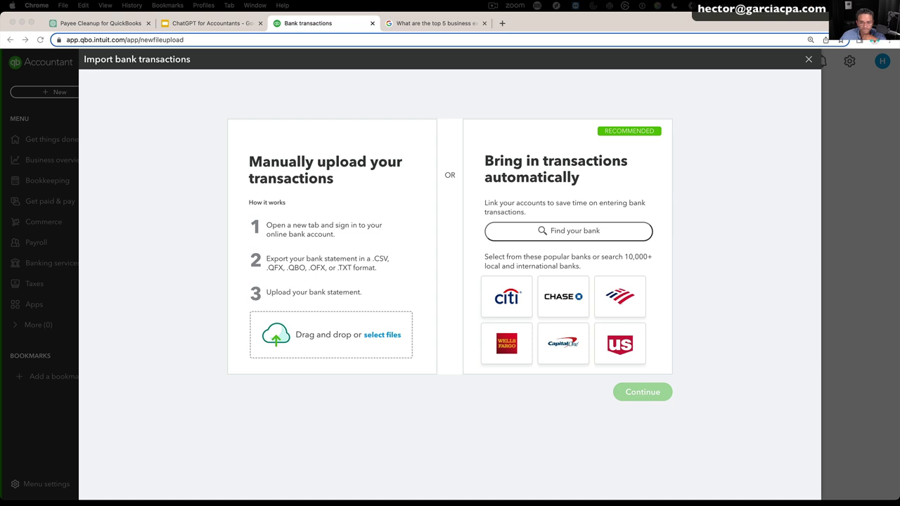
click(398, 332)
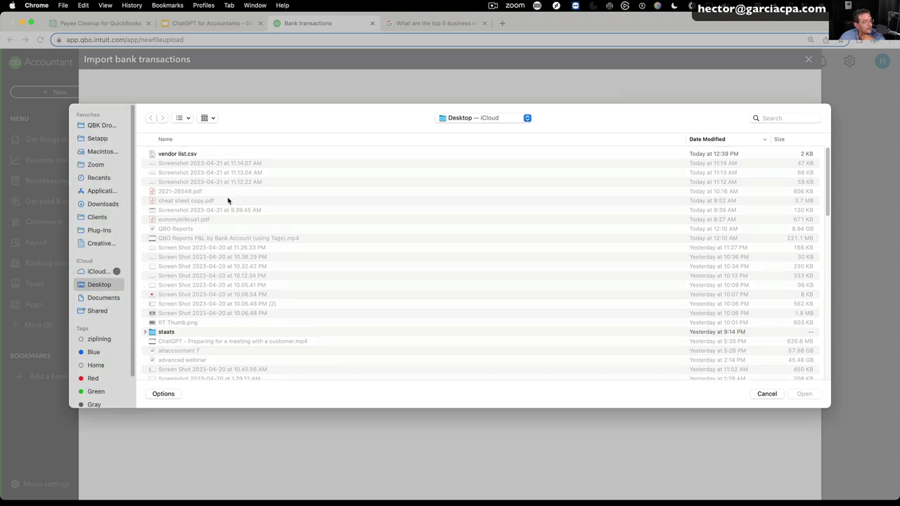
double_click(223, 154)
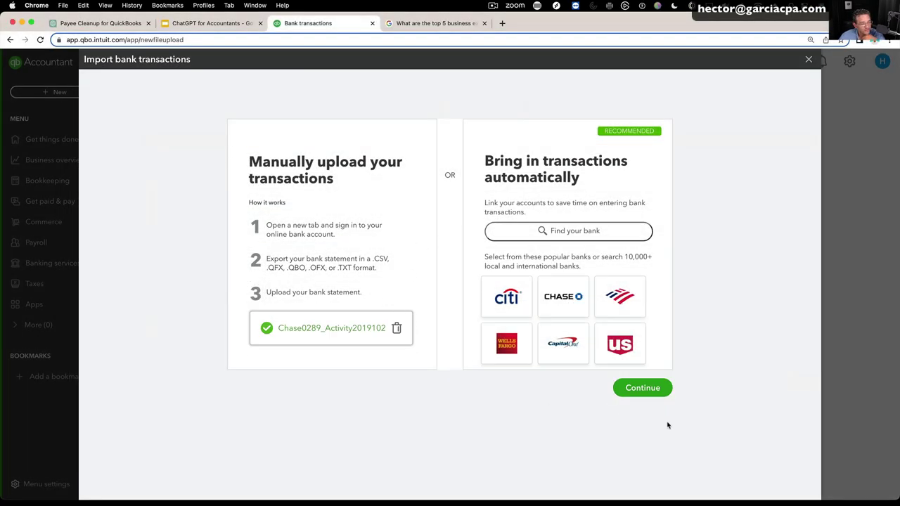
click(654, 388)
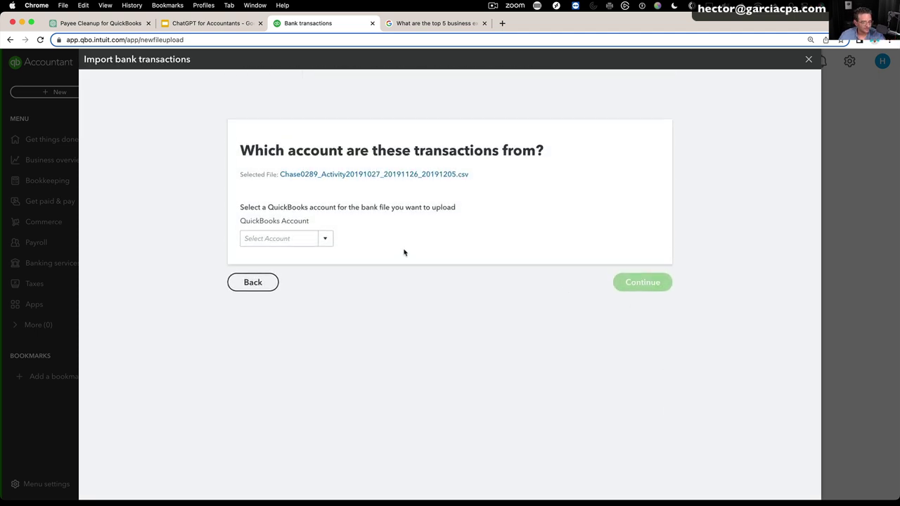
Create a new account of type Credit Card with the name Credit Card and use it as the account for the uploaded file
click(323, 239)
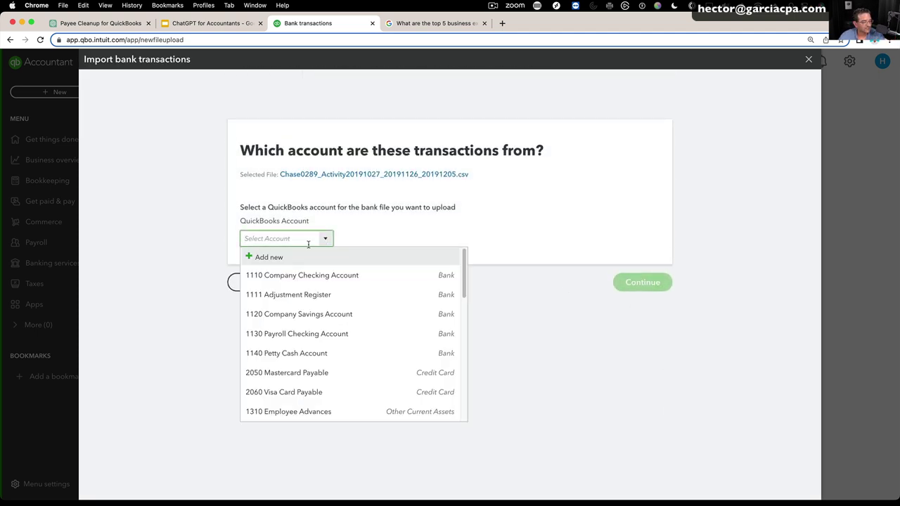
click(268, 257)
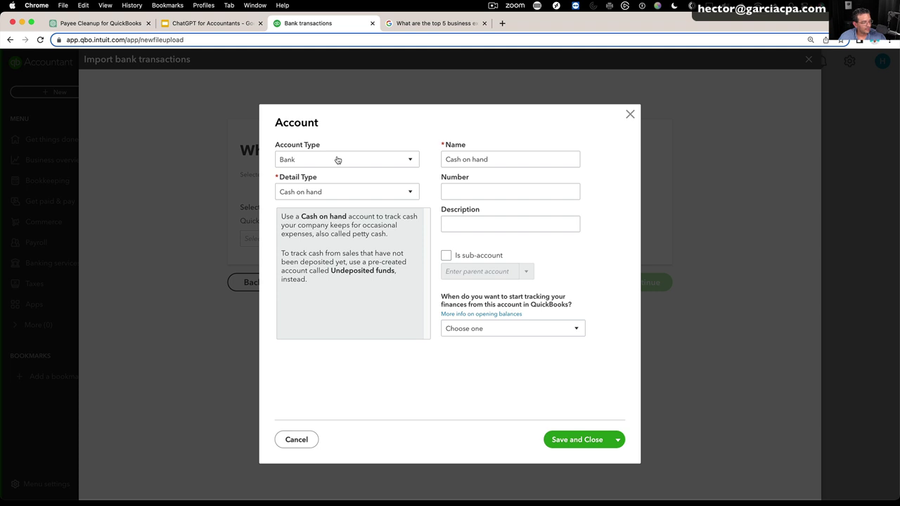
click(330, 160)
click(323, 223)
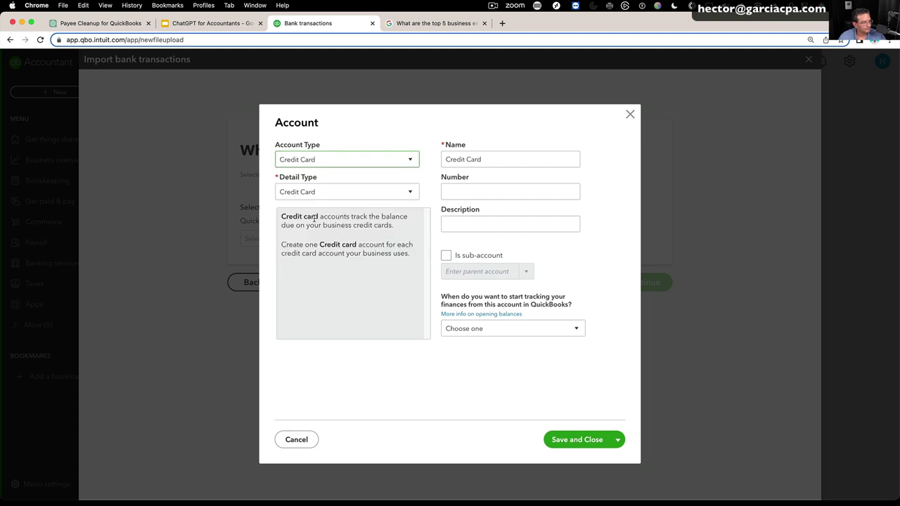
click(586, 443)
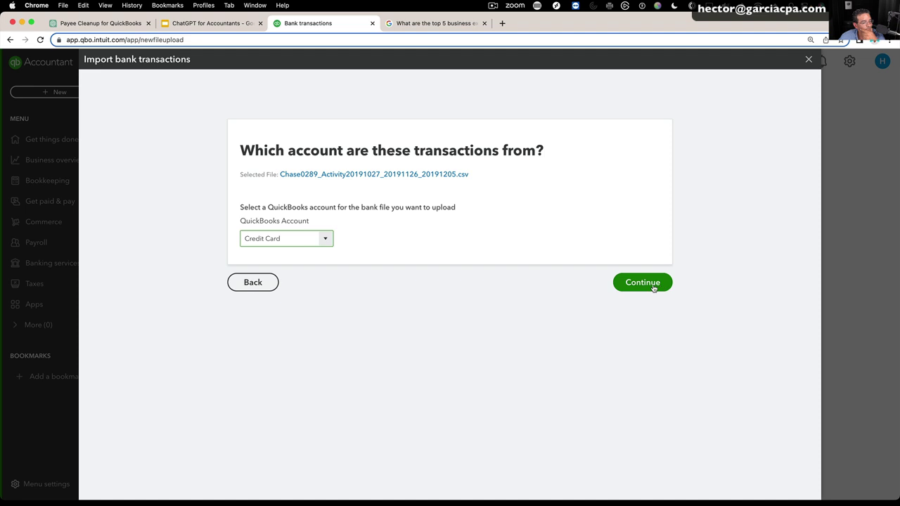
click(642, 282)
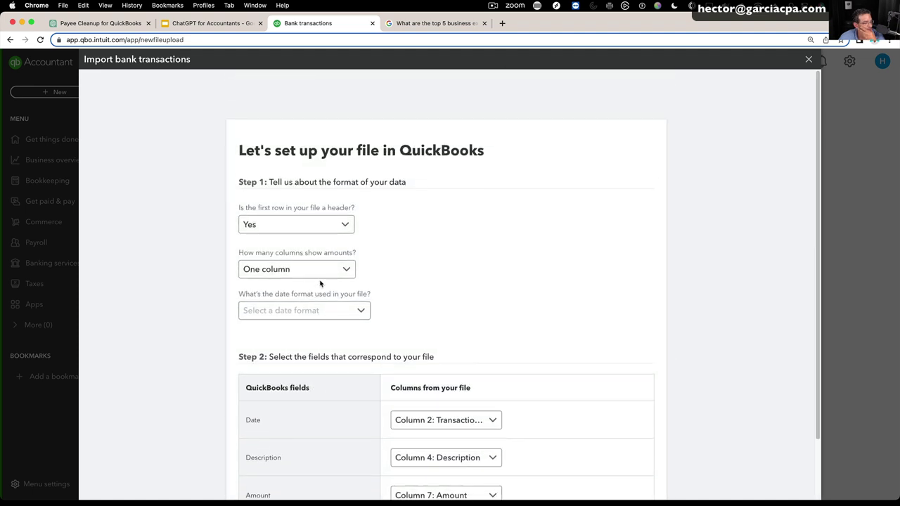
Set the file's date format to MM/dd/yyyy and accept the column mapping for date, description and amount
scroll(650, 436, down, 2)
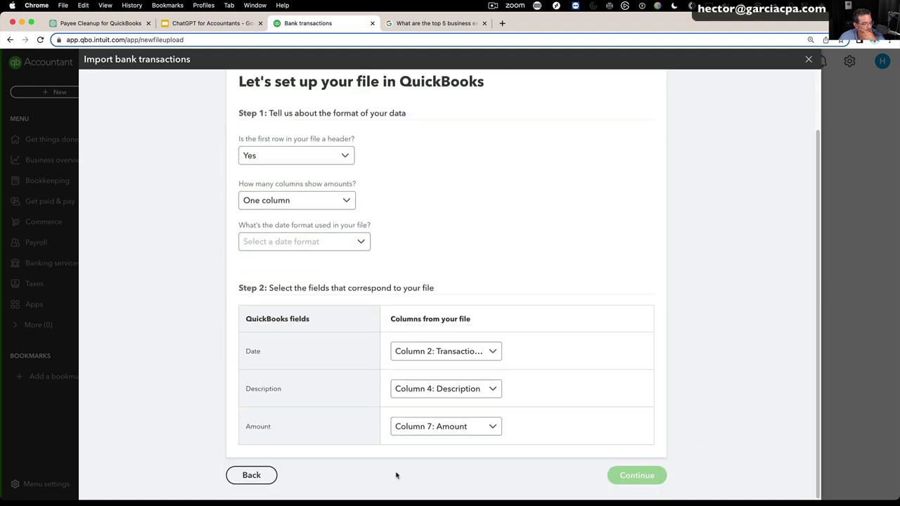
click(356, 242)
click(275, 284)
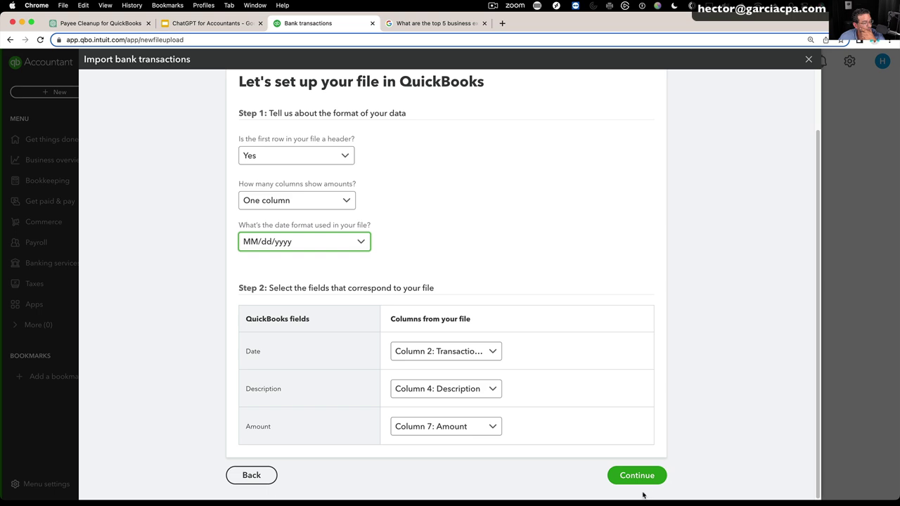
click(611, 475)
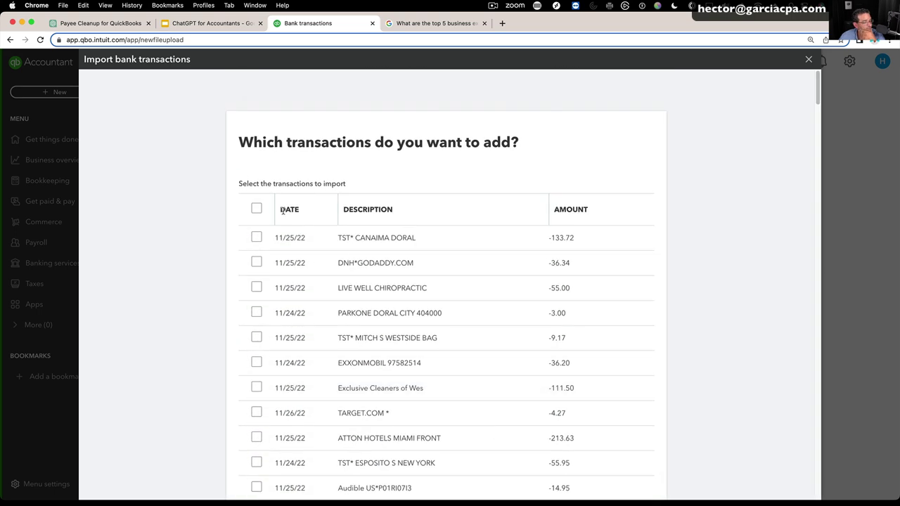
Select all transactions in the uploaded file, import them and finish the import
click(257, 210)
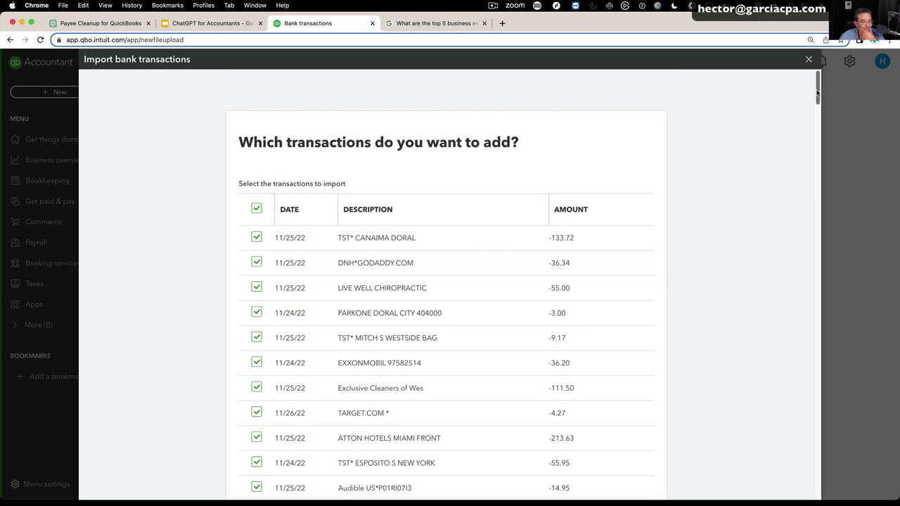
drag(817, 94, 815, 478)
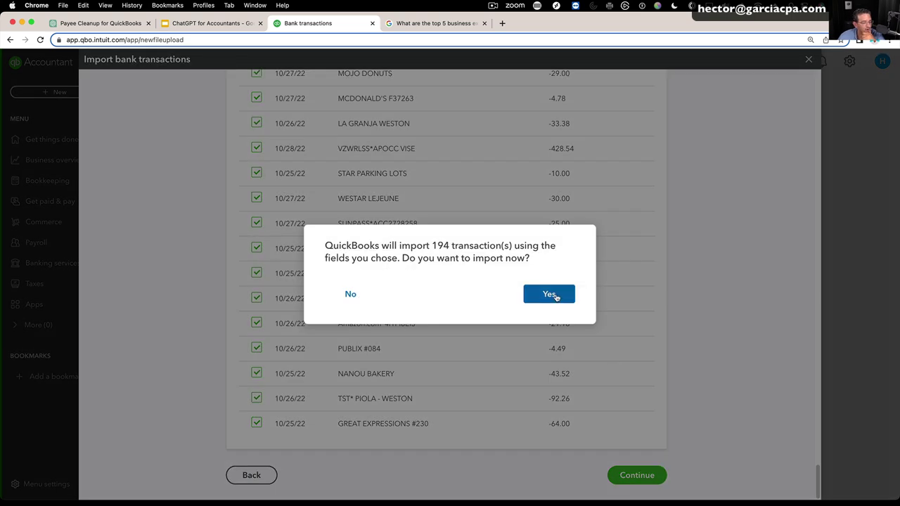
click(555, 297)
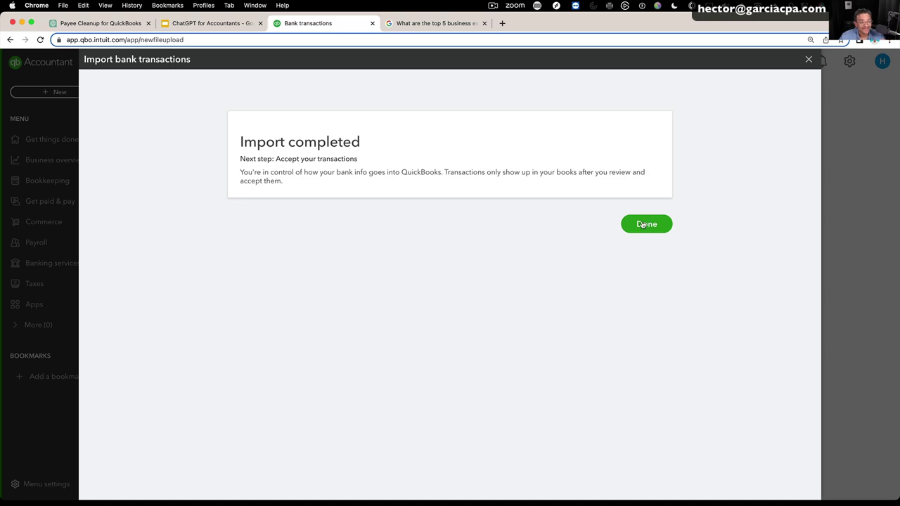
click(645, 224)
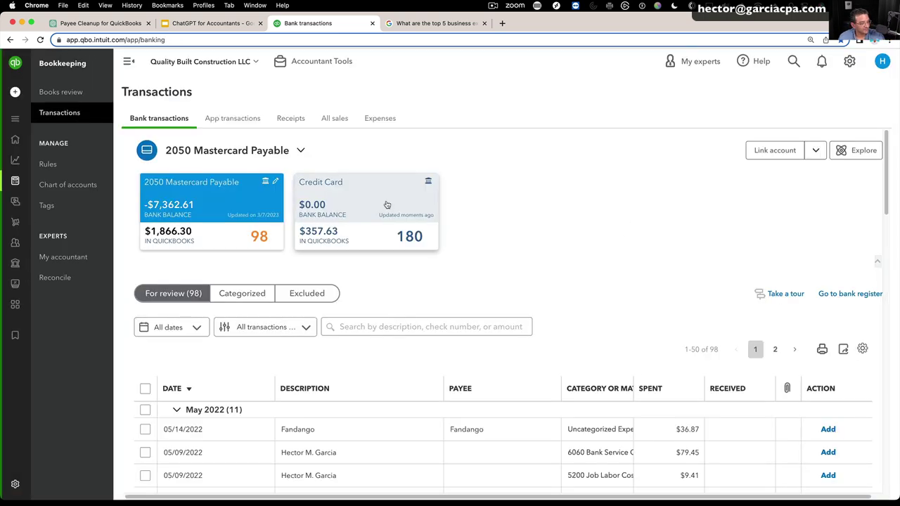
Open the Credit Card account's For review list and examine which imported transactions have a payee assigned from the vendor list
click(387, 204)
scroll(604, 249, down, 3)
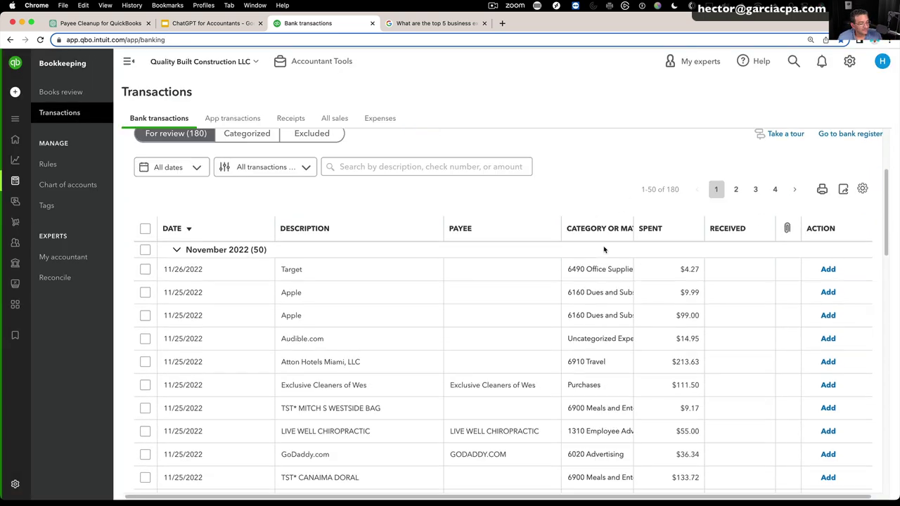
scroll(603, 253, down, 3)
mouse_move(496, 236)
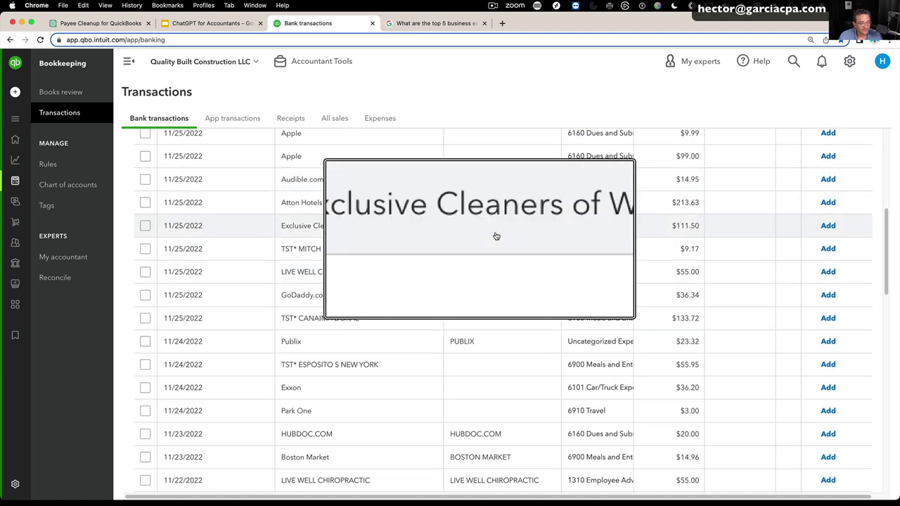
scroll(509, 357, down, 2)
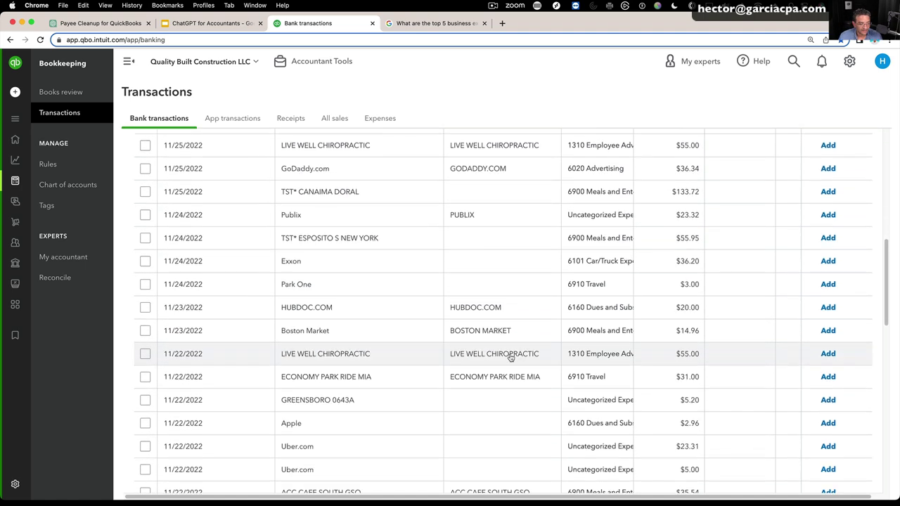
scroll(516, 364, down, 1)
scroll(521, 369, down, 3)
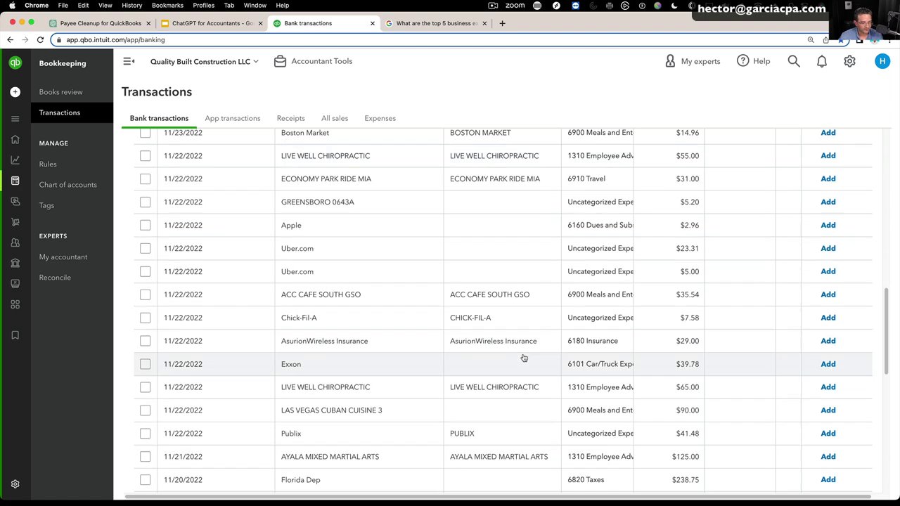
scroll(513, 318, down, 1)
scroll(516, 342, down, 3)
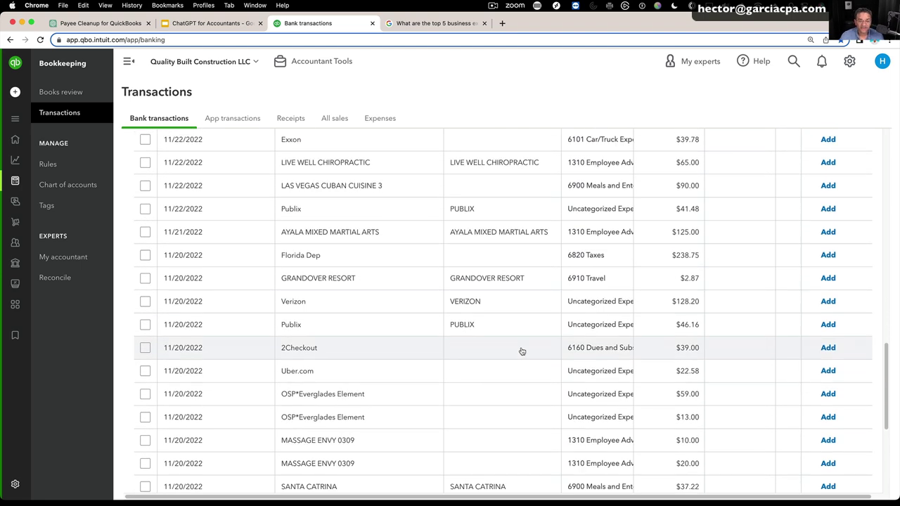
scroll(521, 350, down, 3)
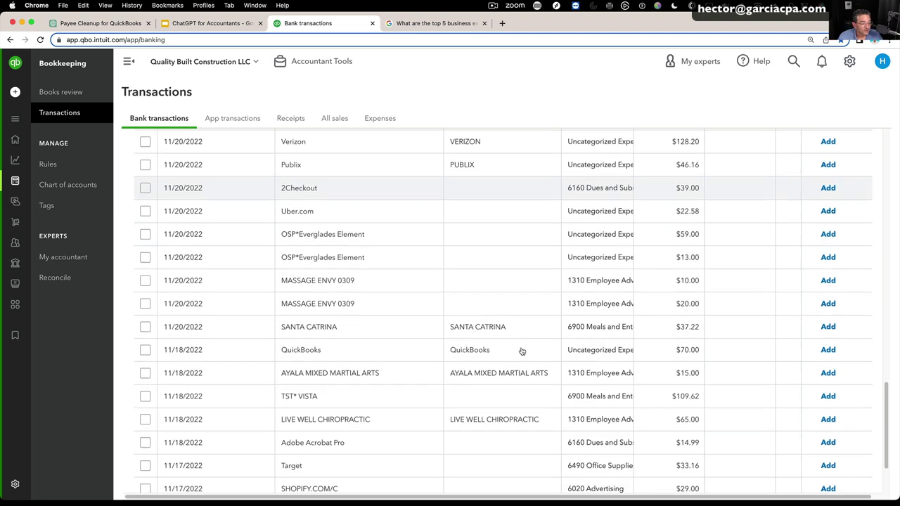
scroll(525, 348, down, 2)
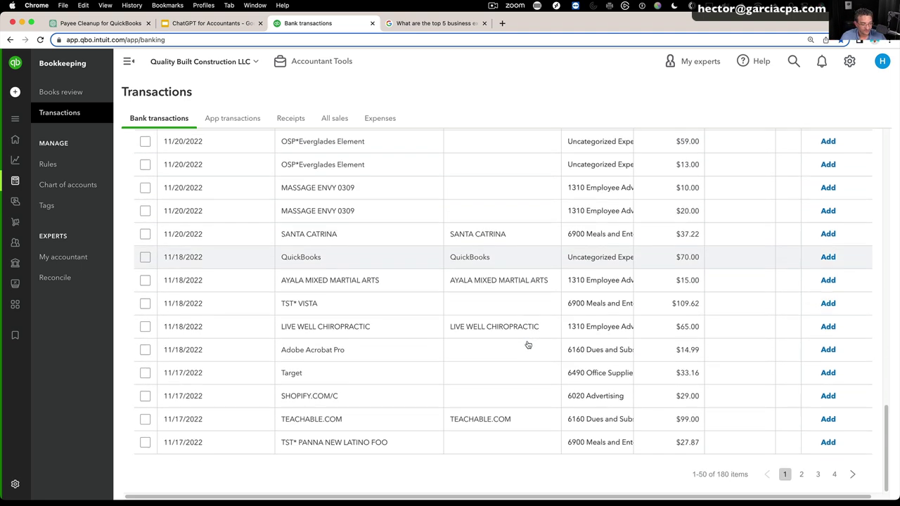
Examine pages 1 and 2 of the For review list for transactions with and without an assigned payee
scroll(524, 260, up, 4)
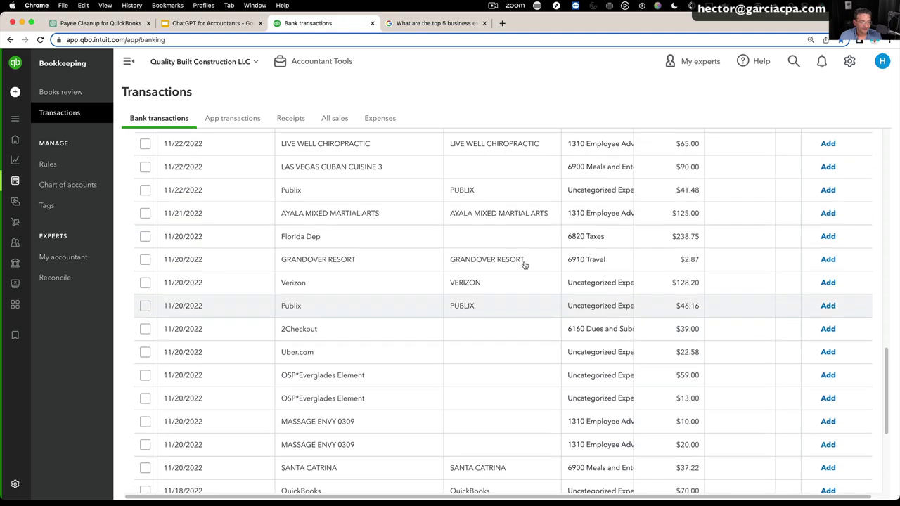
scroll(525, 265, up, 12)
scroll(559, 306, down, 4)
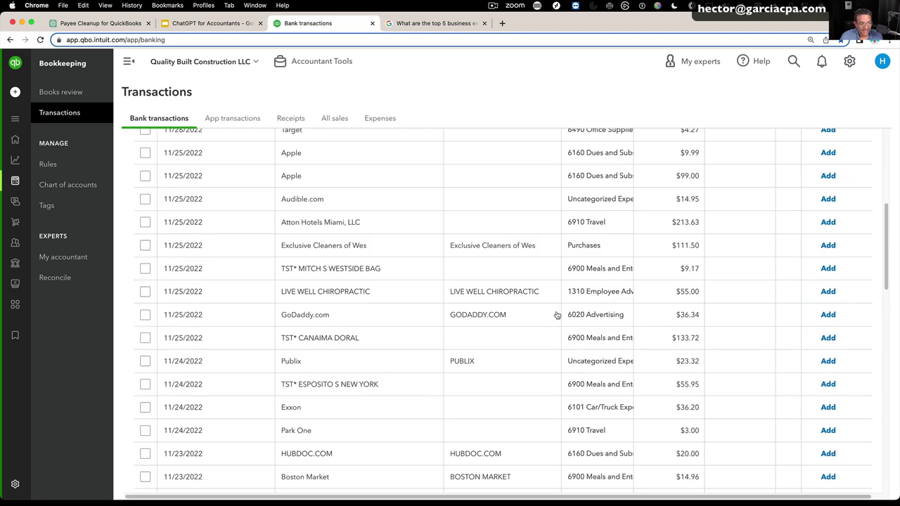
scroll(557, 314, down, 15)
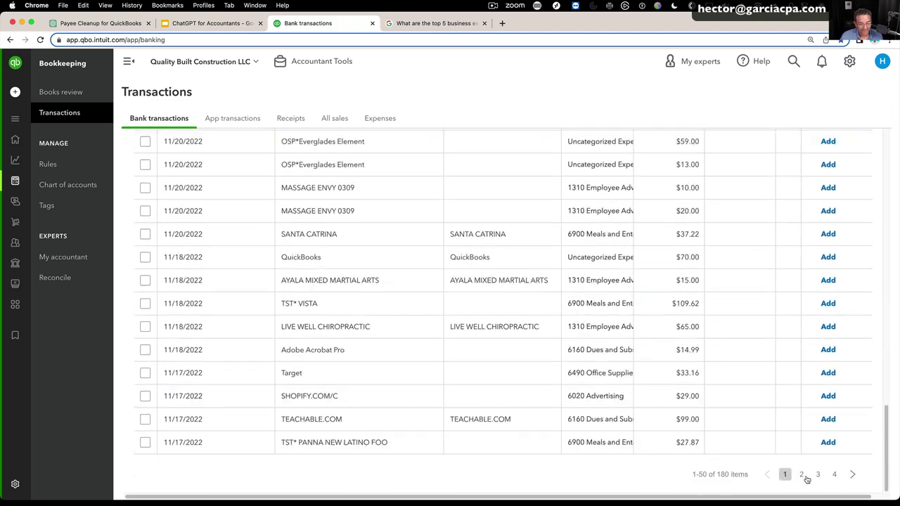
click(802, 474)
scroll(612, 313, up, 3)
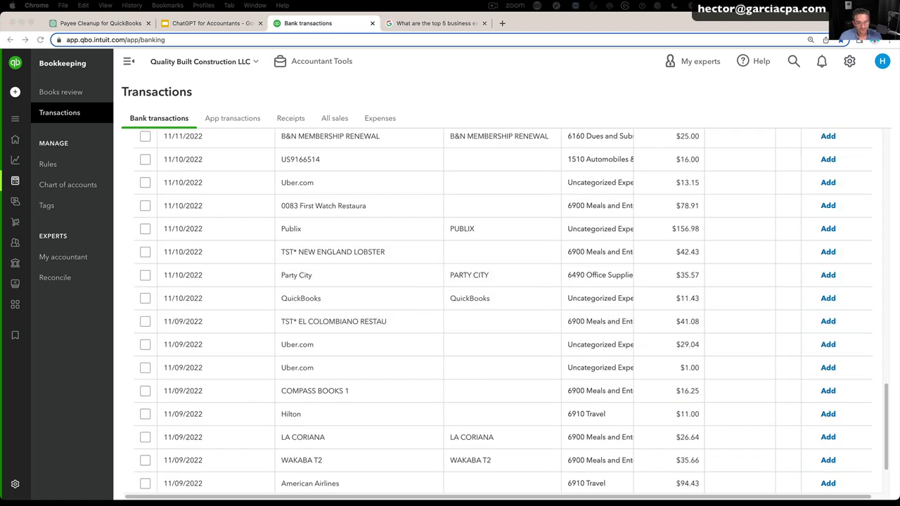
scroll(501, 312, down, 3)
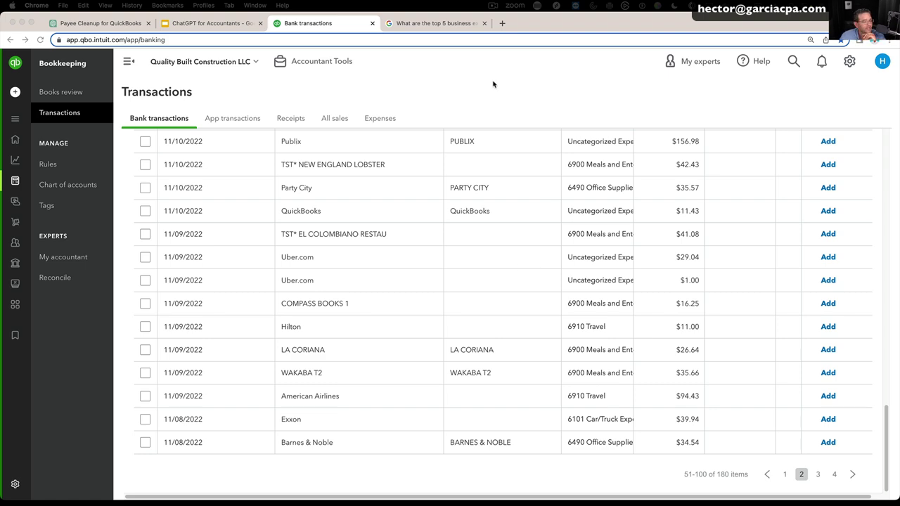
scroll(510, 284, up, 6)
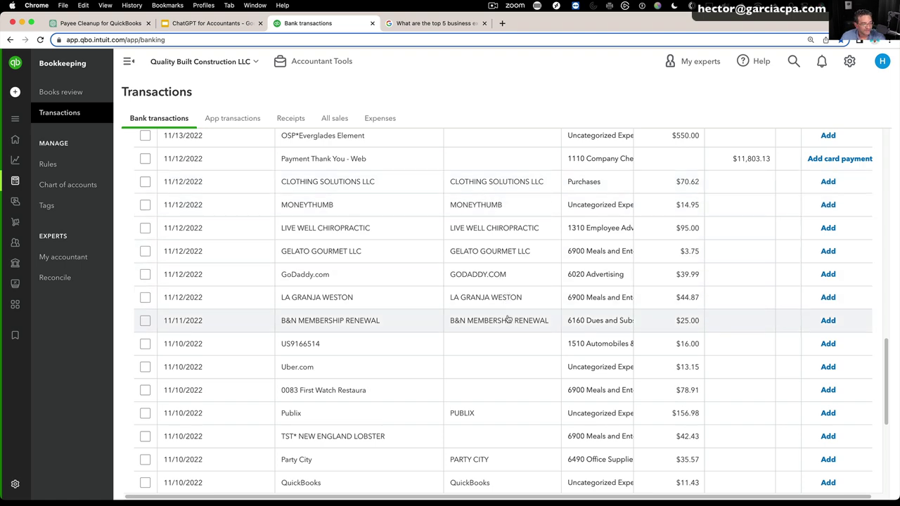
scroll(506, 313, up, 2)
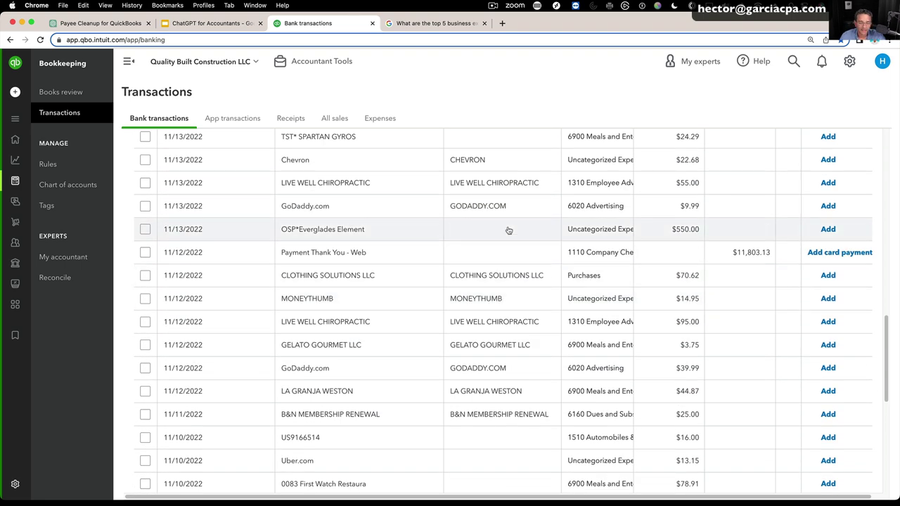
Expand the 11/13/2022 OSP*Everglades Element transaction and search its payee list for "ever", clearing the search text
click(472, 235)
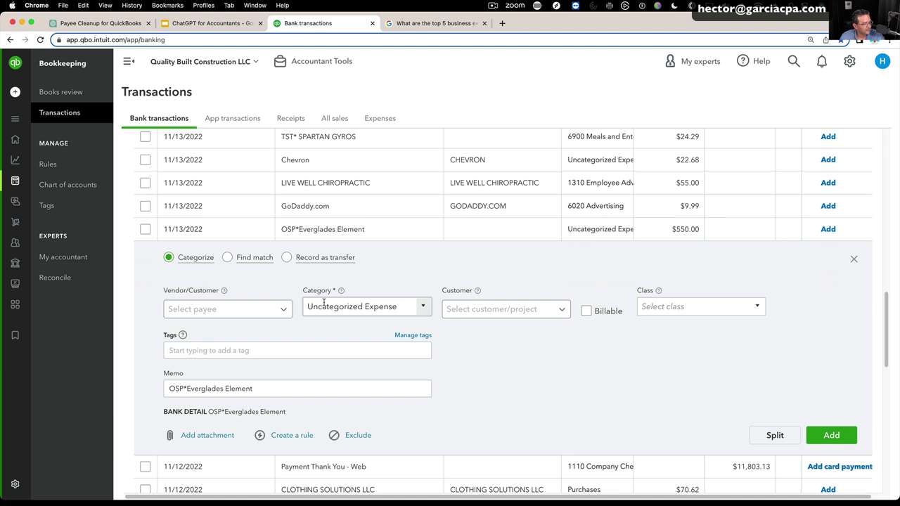
click(232, 309)
text(ever)
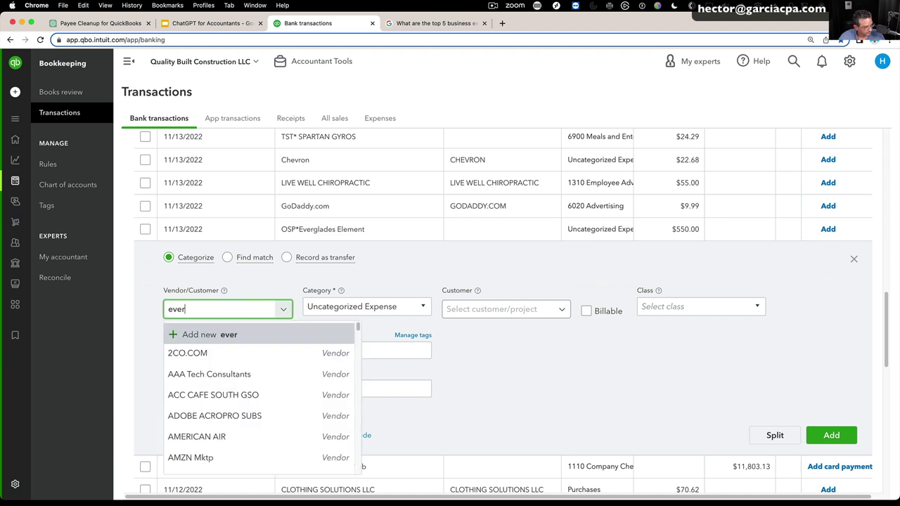
key(BackSpace)
key(BackSpace)
key(BackSpace)
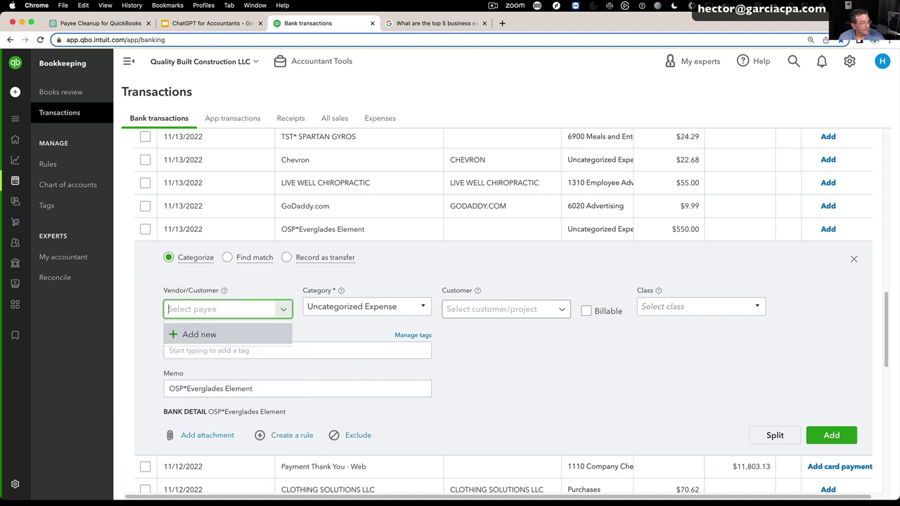
Switch to the ChatGPT payee cleanup chat, check the last payee in the table and send the message "keep going"
click(90, 23)
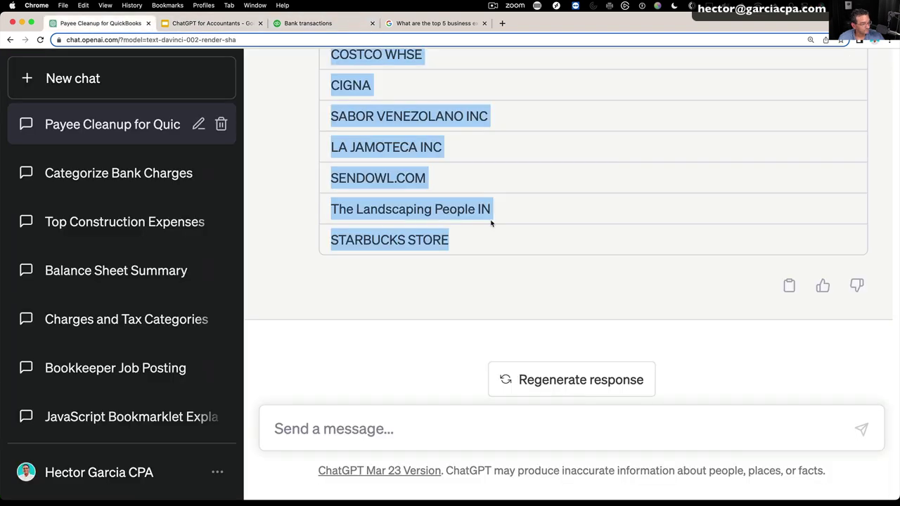
click(433, 241)
drag(323, 239, 502, 253)
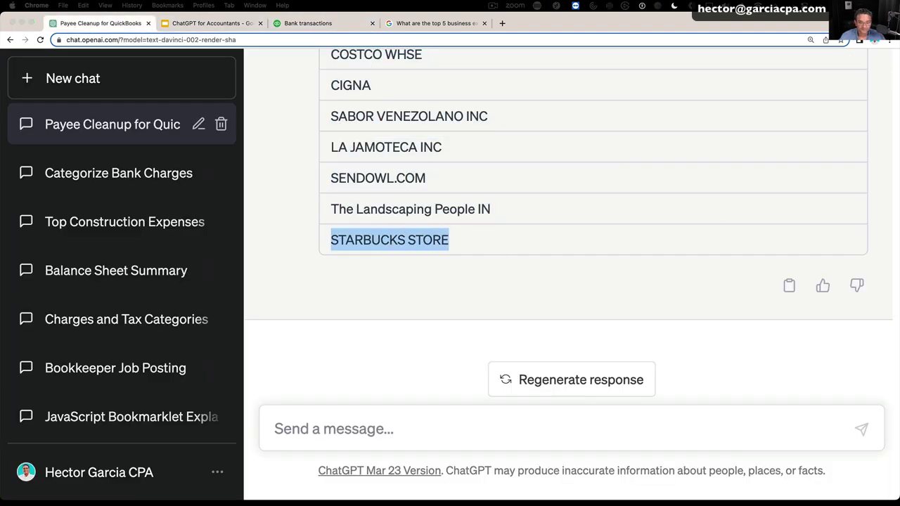
click(361, 426)
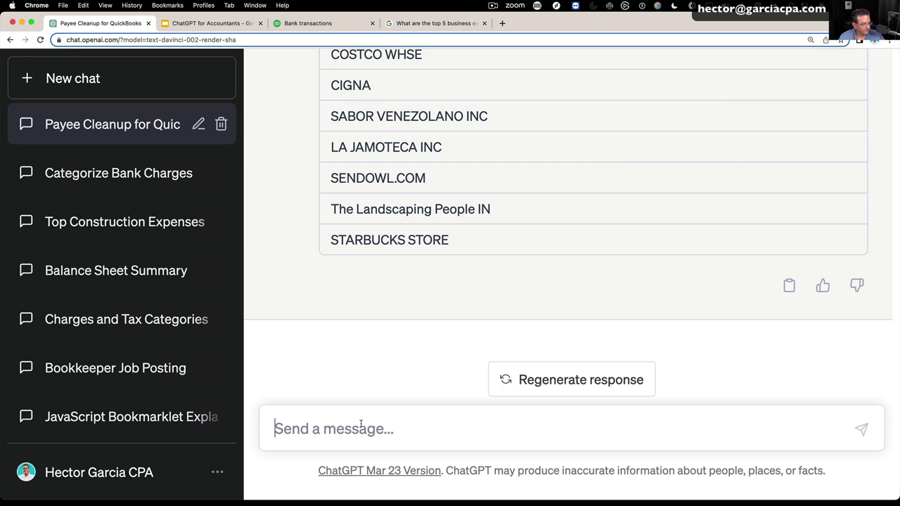
text(keep going)
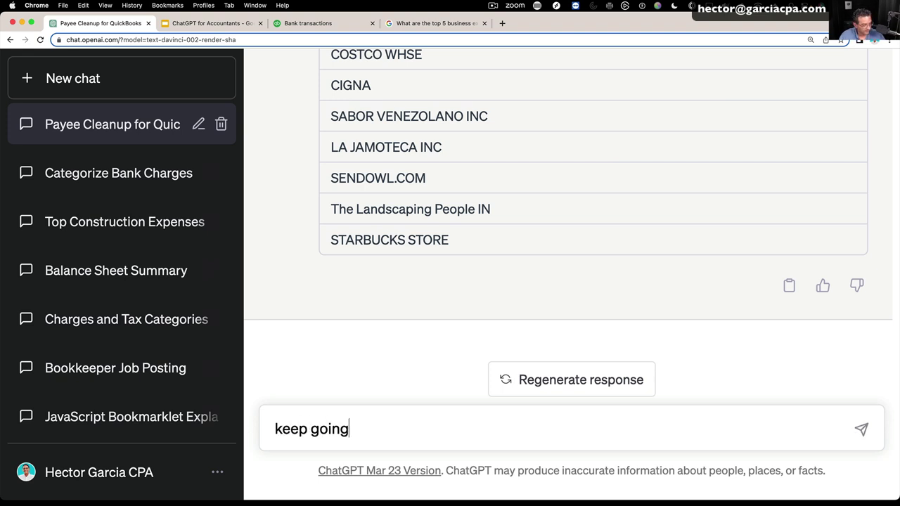
key(Return)
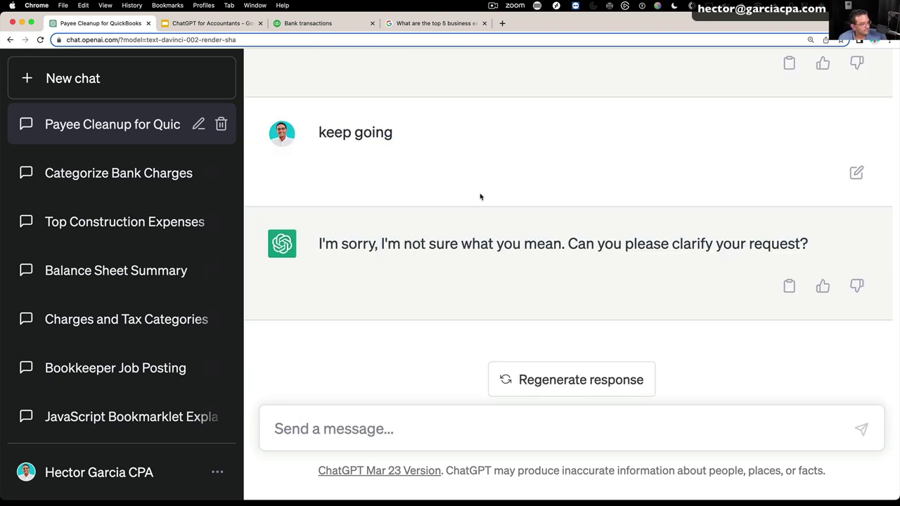
Recheck the end of the payee table and send ChatGPT the message "do the rest"
scroll(478, 211, up, 6)
scroll(472, 218, down, 3)
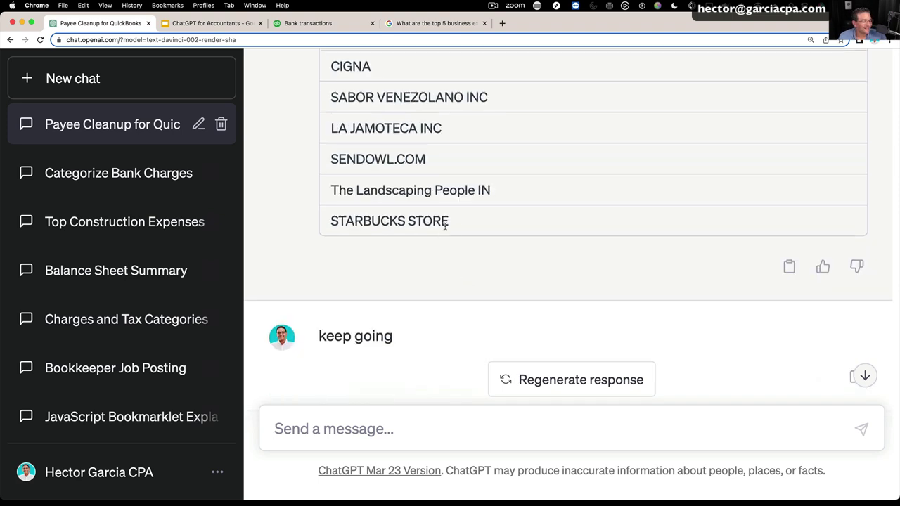
drag(448, 223, 285, 211)
click(362, 50)
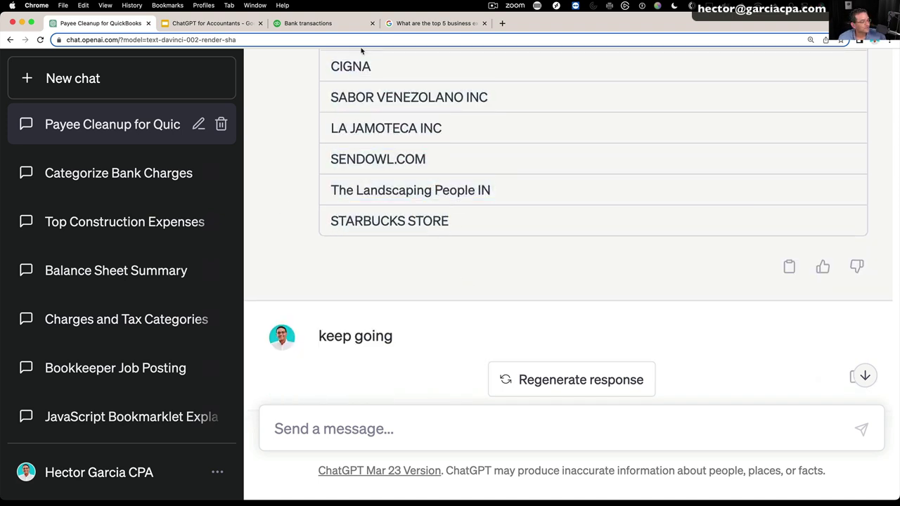
click(364, 423)
text(do the )
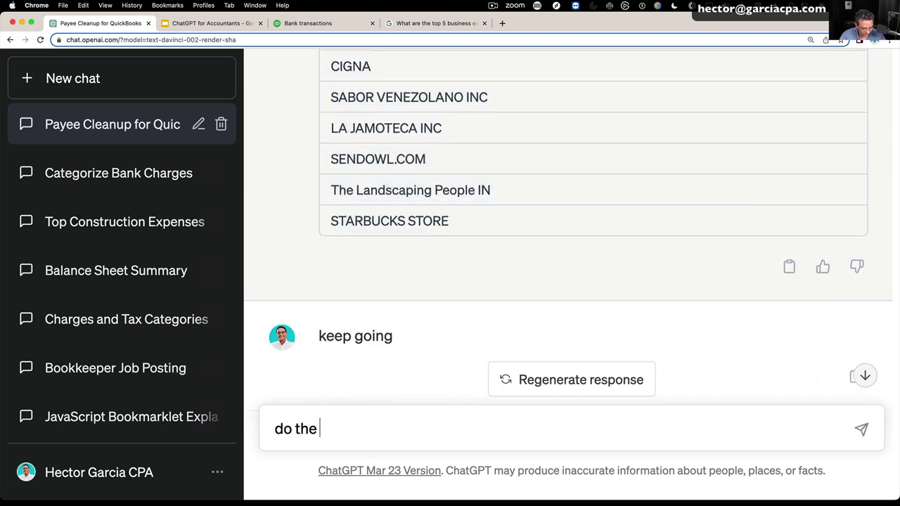
text(rest)
key(Return)
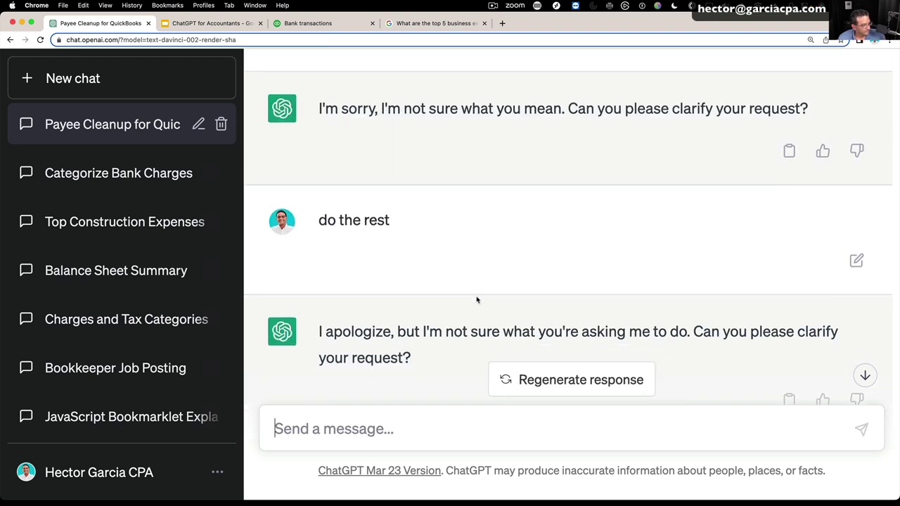
Switch to the Chase activity workbook in Excel and search the sheet for "starbu" to locate ChatGPT's last cleaned payee
scroll(477, 300, down, 3)
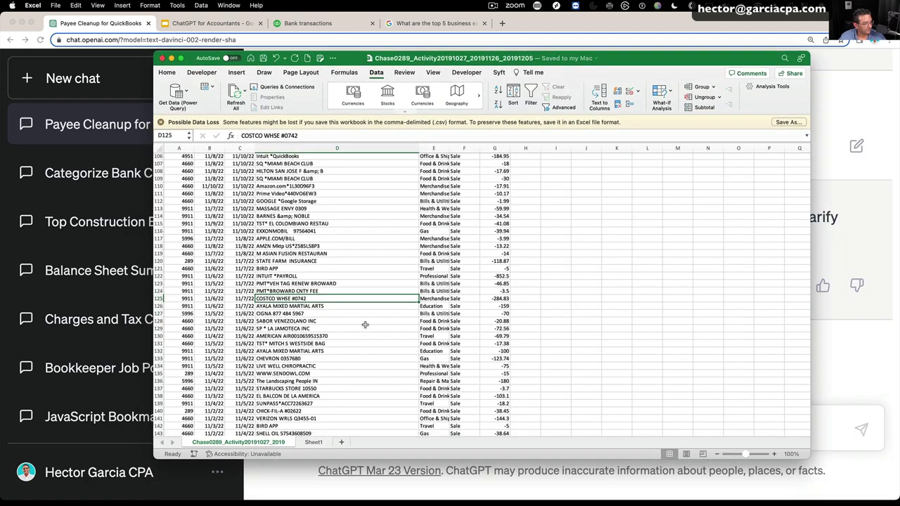
click(292, 327)
text(st)
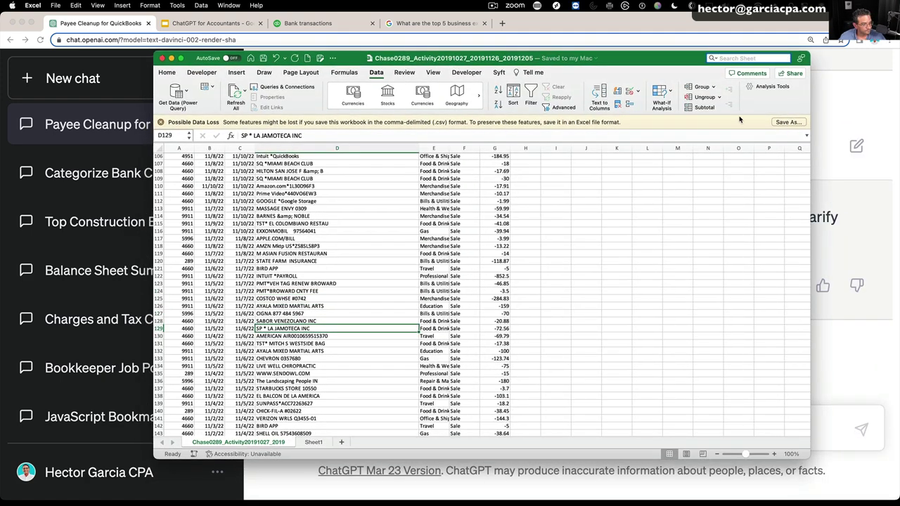
text(arbu)
key(Return)
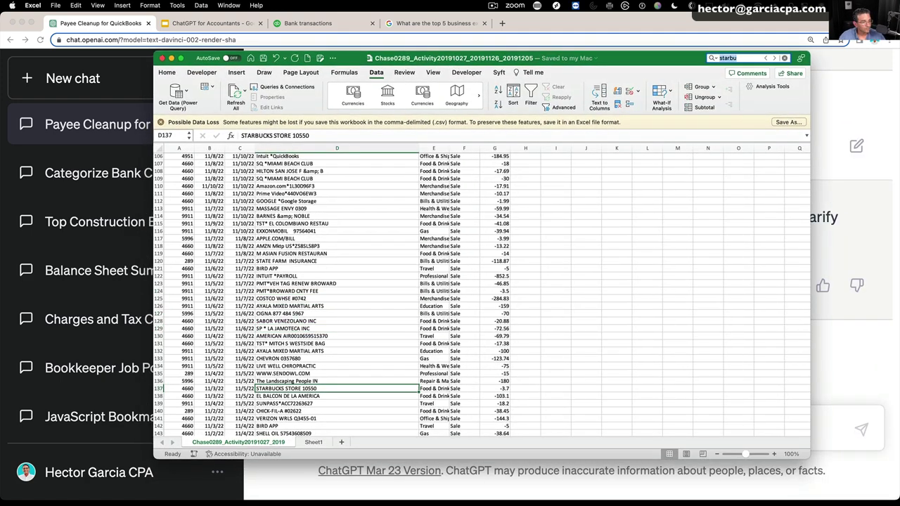
Copy the remaining transaction descriptions in column D, from EL BALCON DE LA AMERICA in row 138 through GREAT EXPRESSIONS #230 in row 195
scroll(422, 323, down, 2)
click(269, 353)
scroll(356, 346, down, 5)
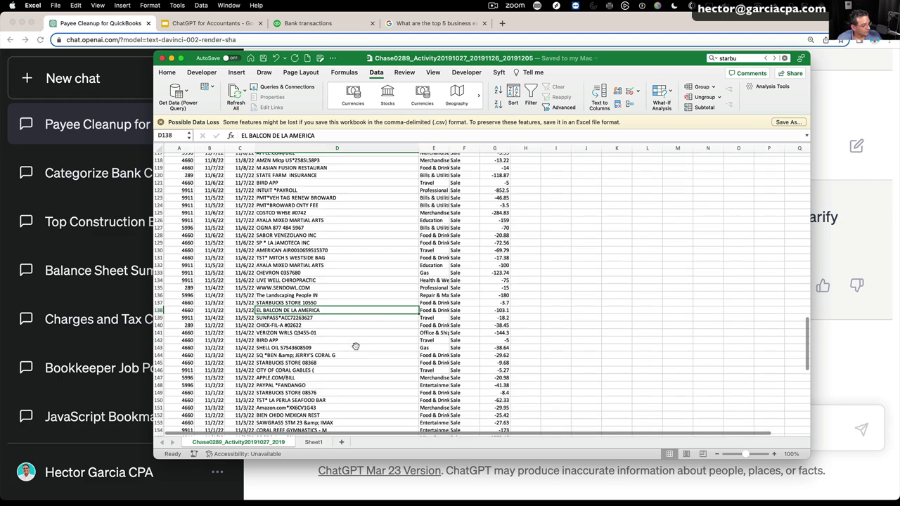
scroll(355, 346, down, 8)
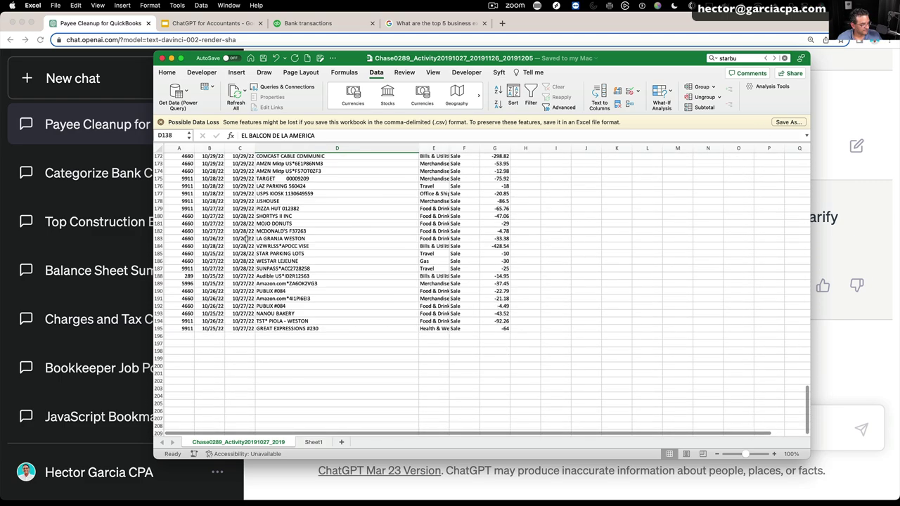
shift+click(294, 328)
key(super+c)
scroll(337, 295, up, 10)
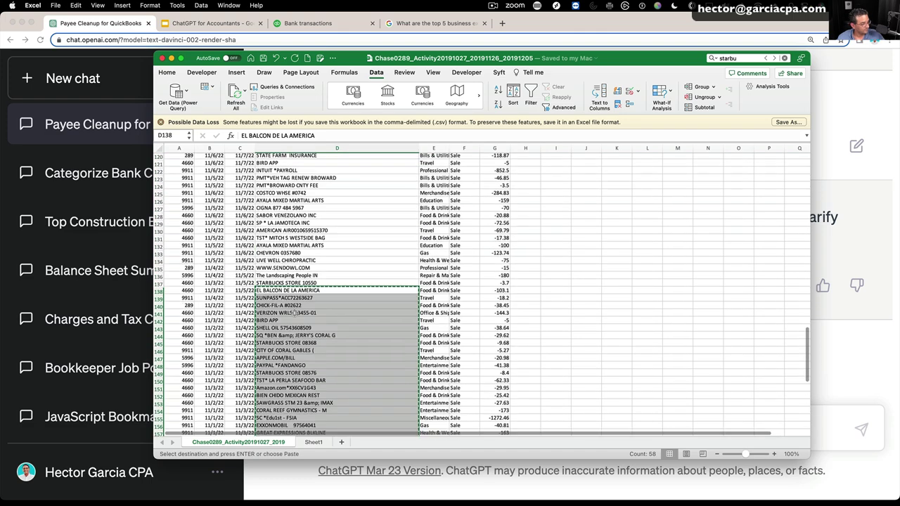
Return to the ChatGPT chat and send "do these:" followed by the copied transaction descriptions
key(super+Tab)
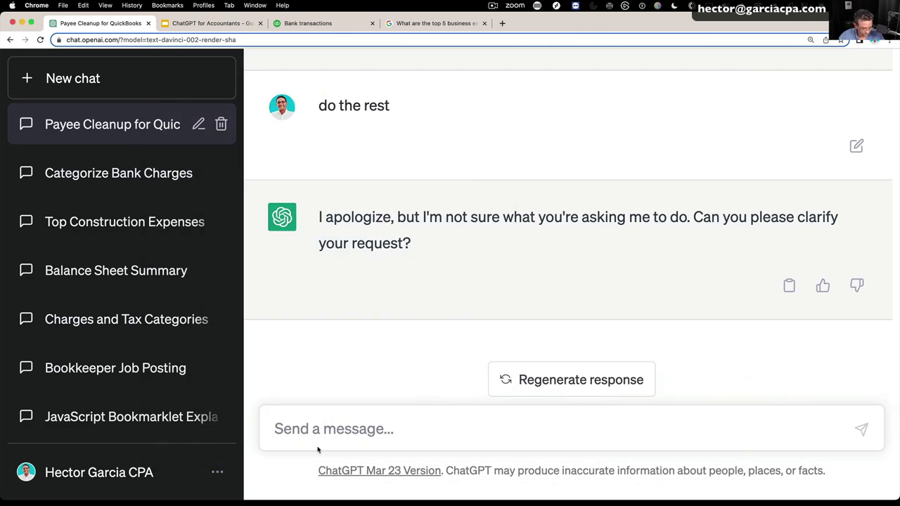
text(do trh)
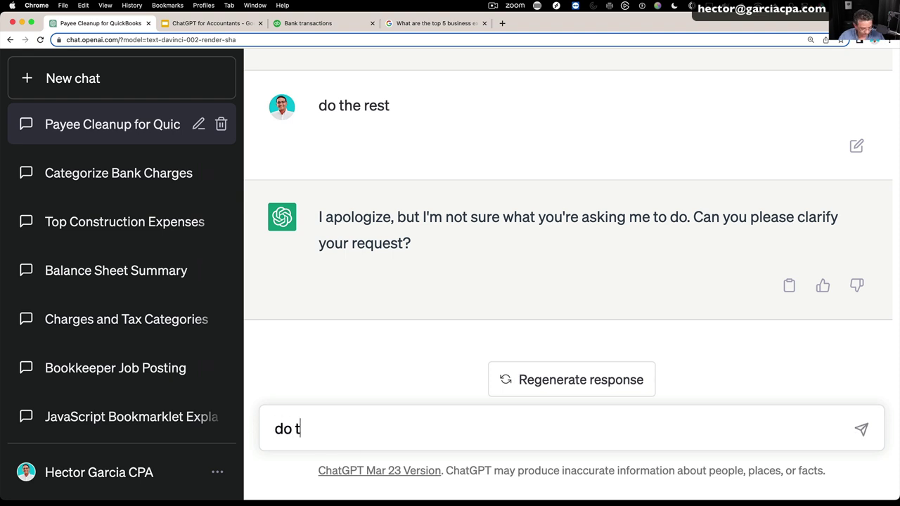
key(BackSpace)
text(hese")
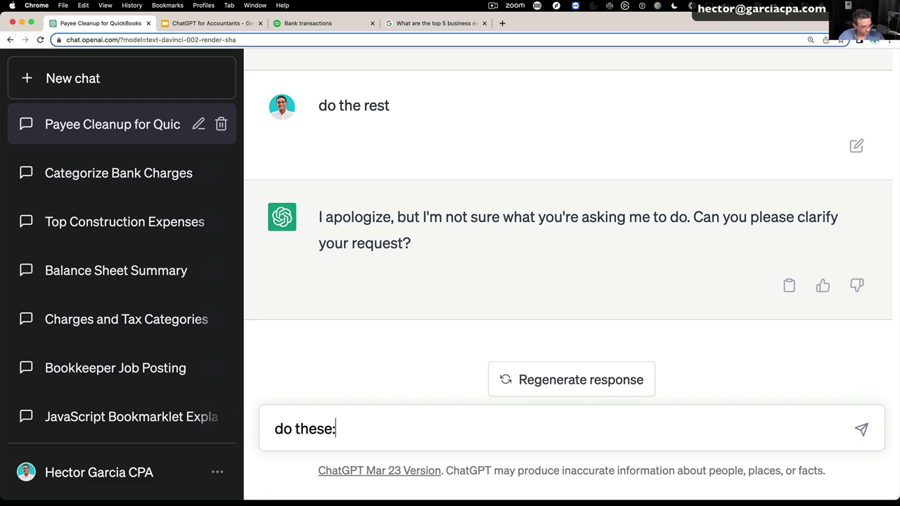
key(super+v)
key(Return)
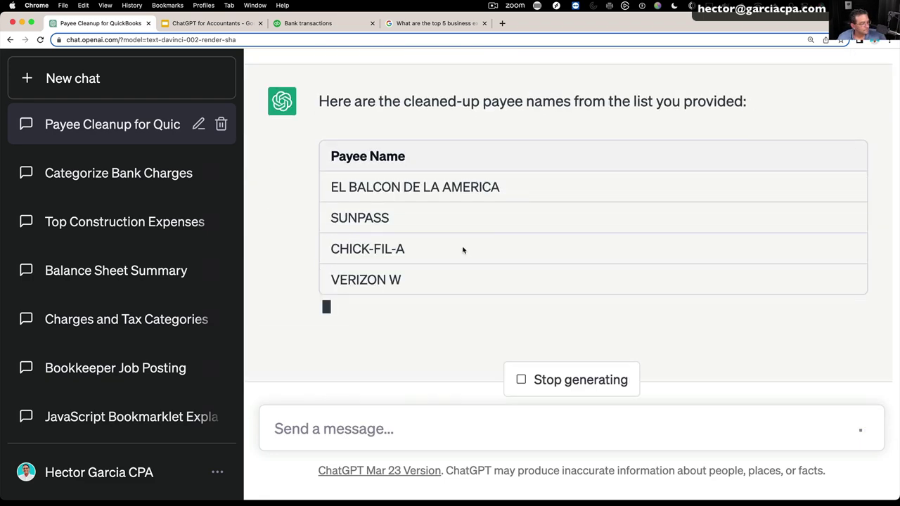
Copy the new cleaned payee names from EL BALCON DE LA AMERICA through GREAT EXPRESSIONS #230 and switch to the Excel workbook
scroll(448, 215, up, 5)
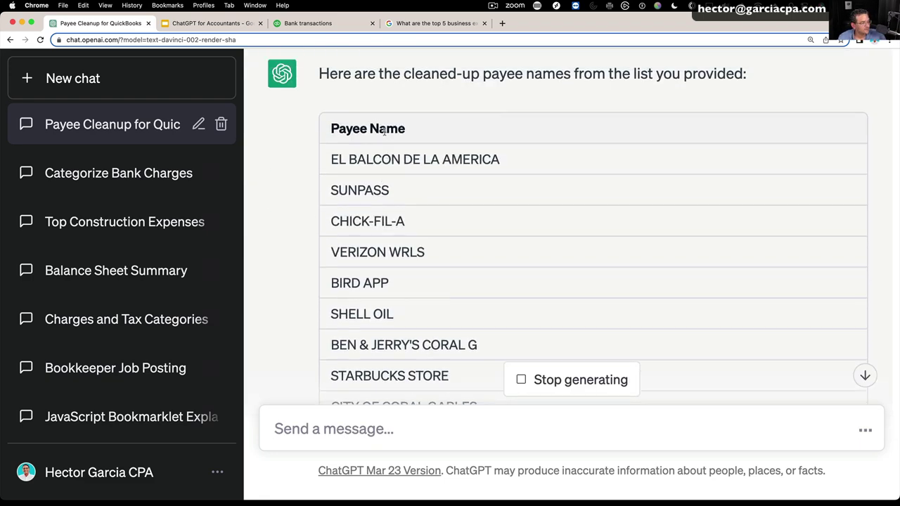
drag(332, 158, 436, 316)
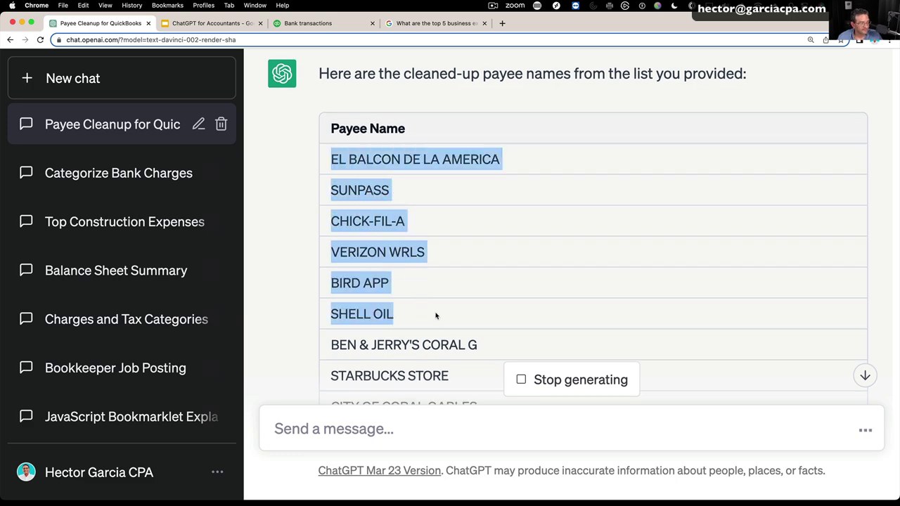
scroll(436, 316, down, 20)
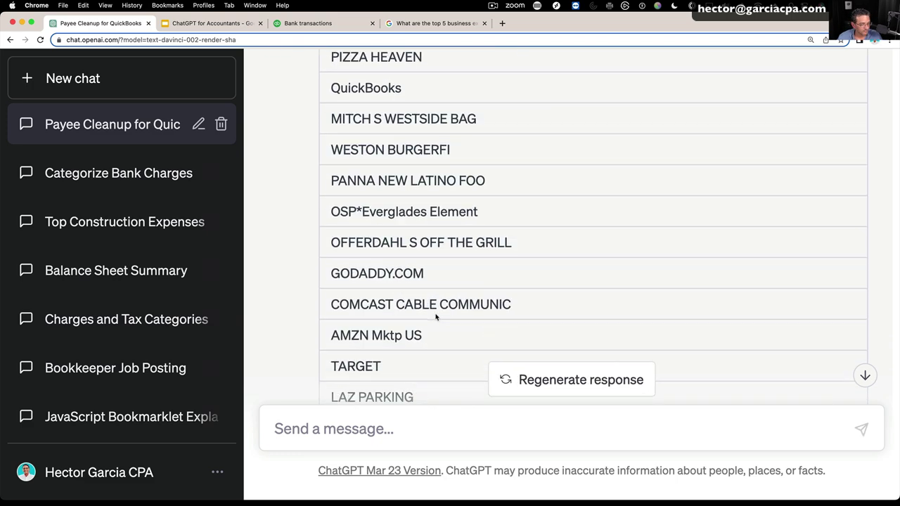
scroll(436, 316, down, 10)
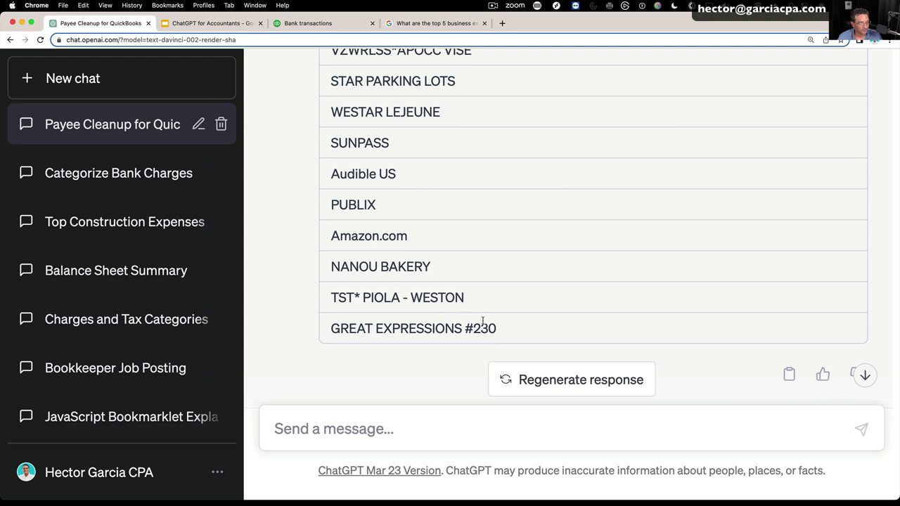
drag(483, 321, 497, 329)
right_click(412, 297)
click(436, 316)
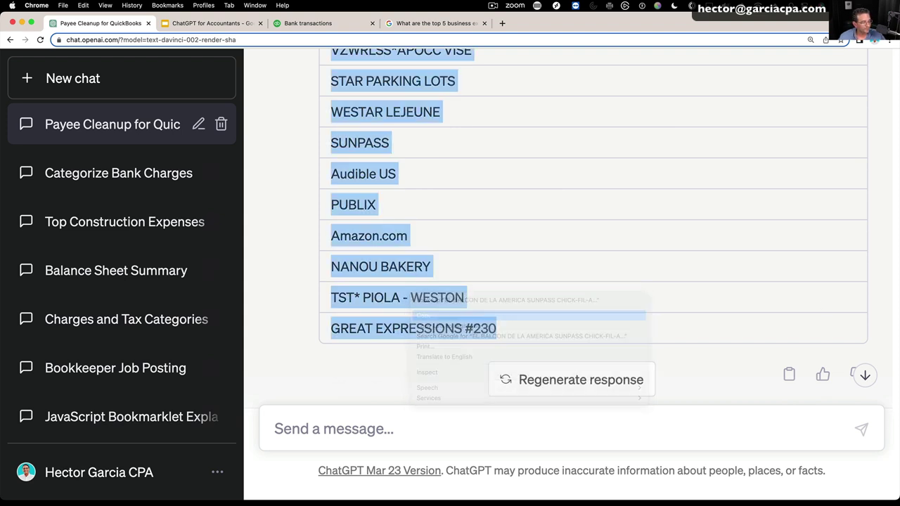
key(super+Tab)
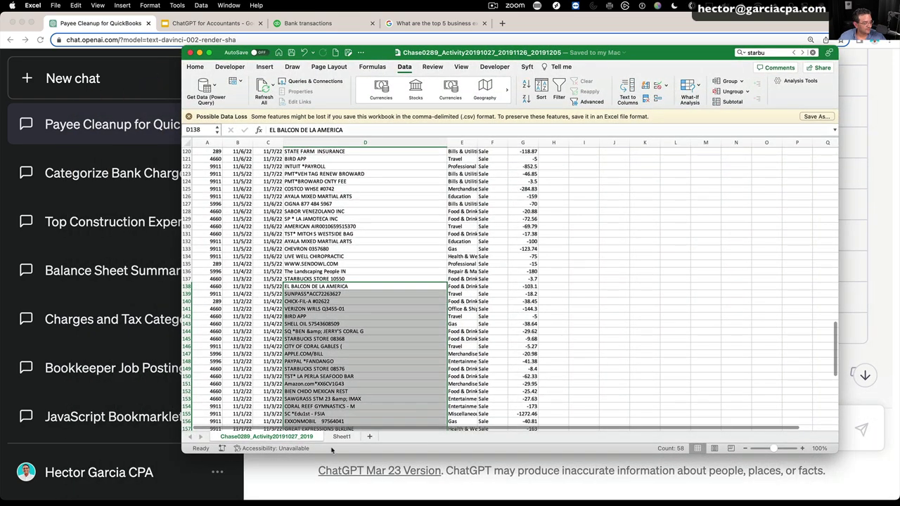
Replace the old payee list in column A of Sheet1 with the newly copied cleaned names, starting in A1
click(341, 436)
click(205, 143)
right_click(206, 143)
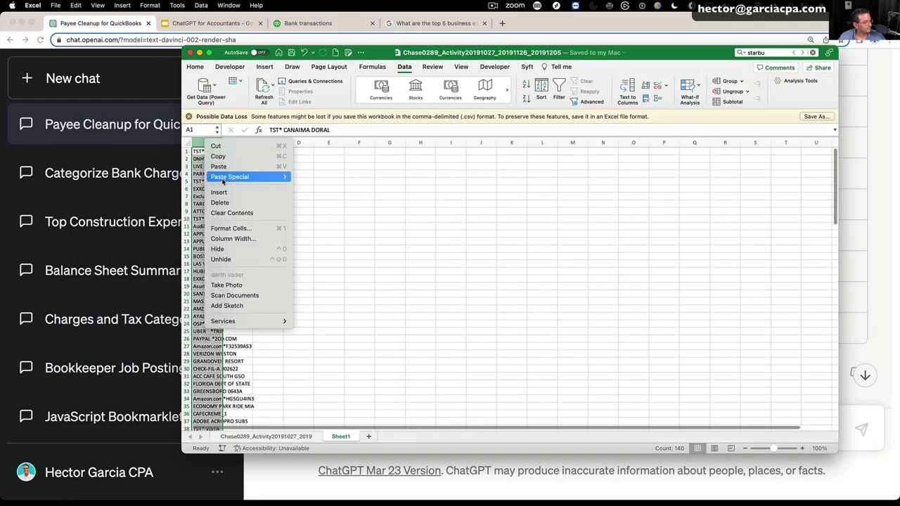
click(221, 202)
click(208, 152)
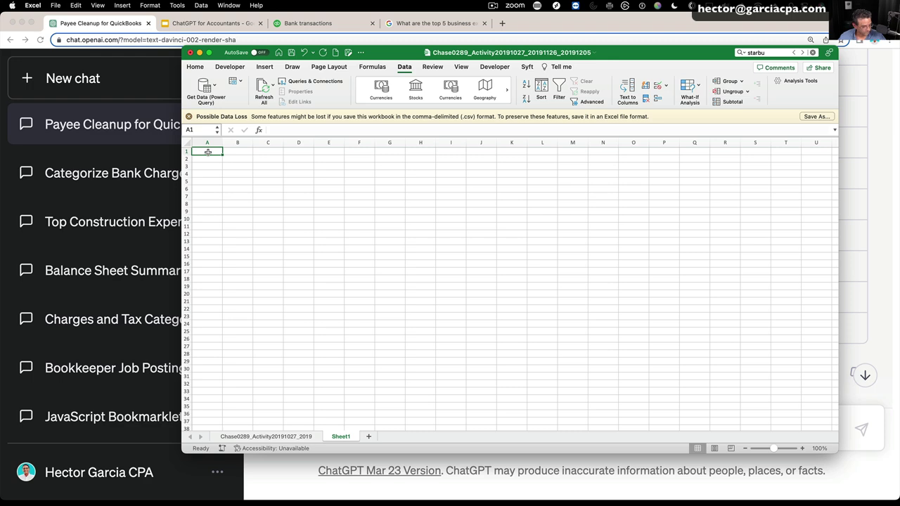
key(super+v)
click(359, 203)
Save the sheet as a CSV file on the Desktop under the name vendor list, replacing the existing file
click(55, 5)
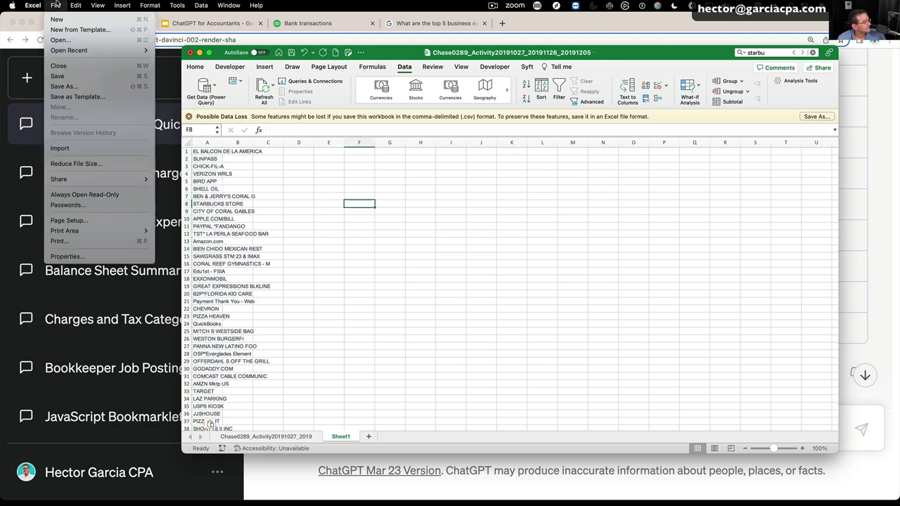
click(73, 88)
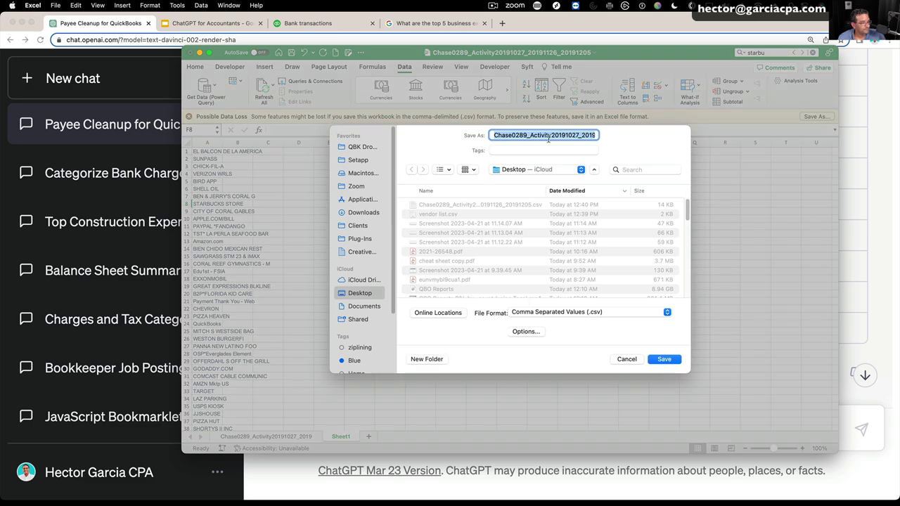
click(440, 214)
click(661, 359)
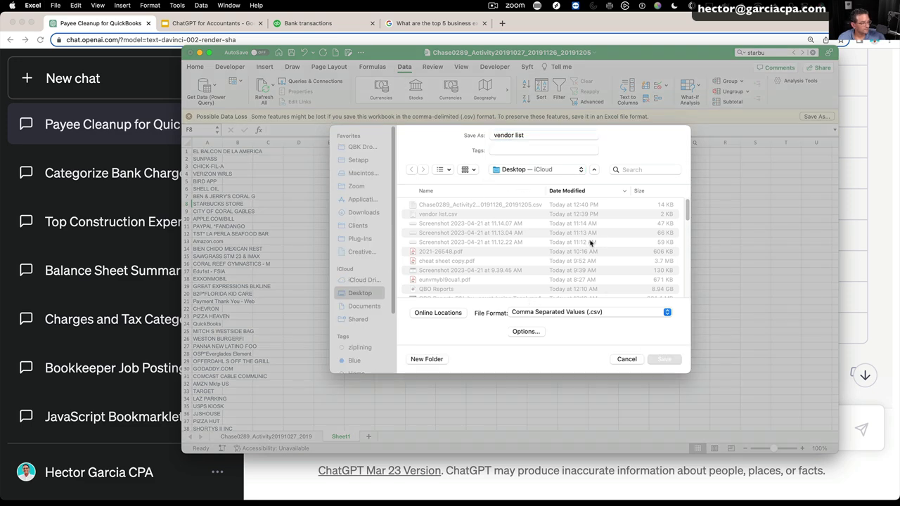
click(538, 294)
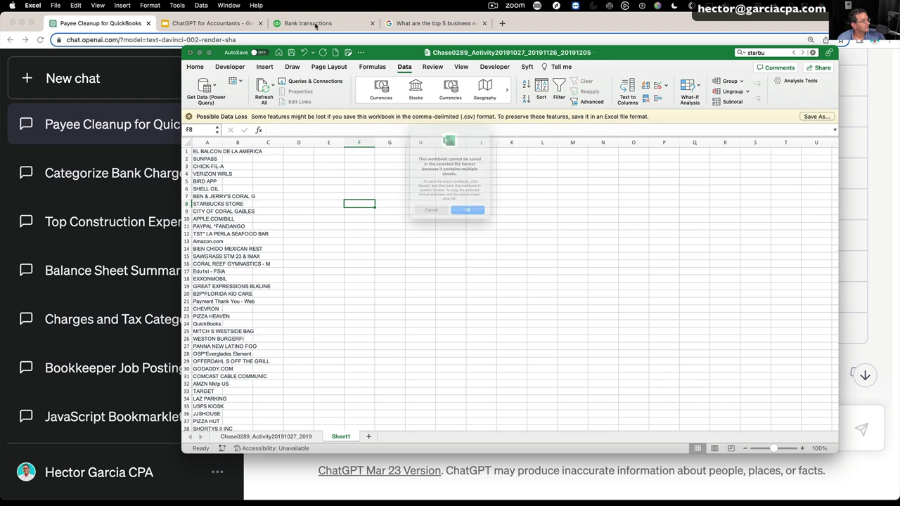
Switch to QuickBooks Online in the browser and open the vendor import from the data import tools
click(313, 24)
click(849, 61)
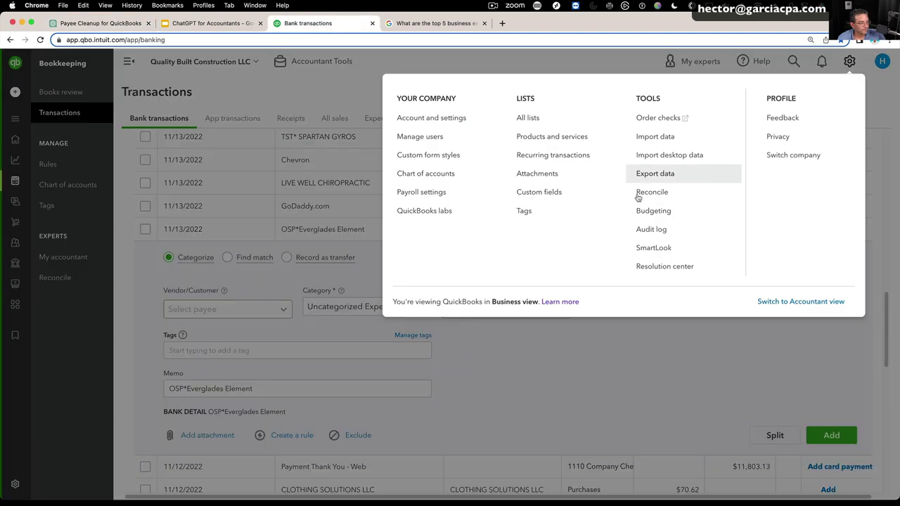
click(661, 139)
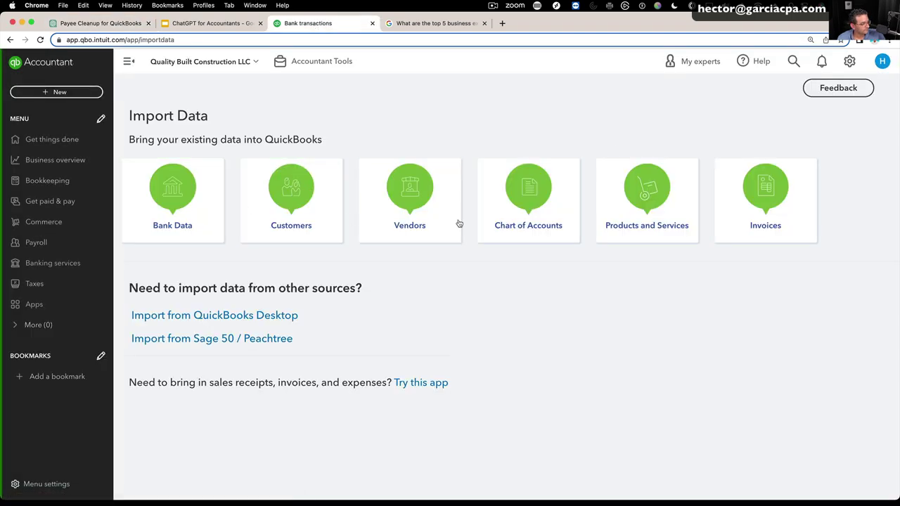
click(410, 204)
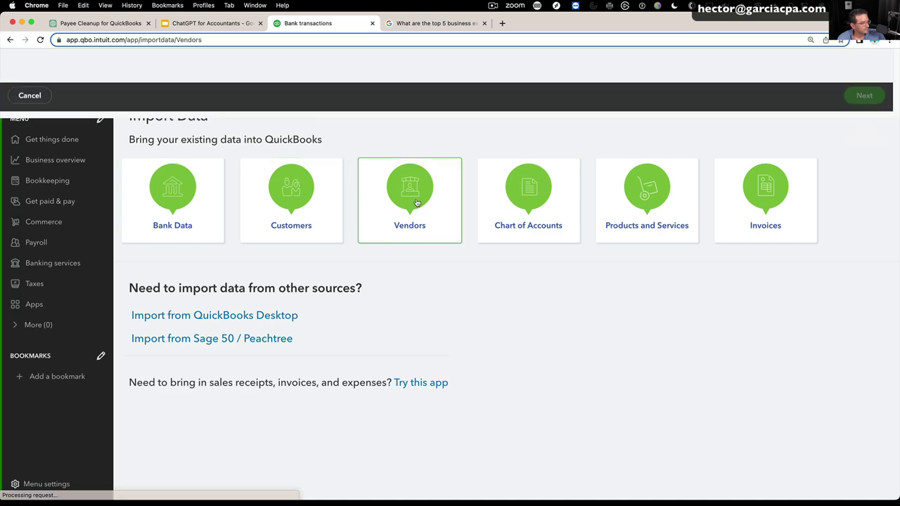
Try to import vendors from vendor list.csv with the Name field mapped to CANAIMA DORAL
click(275, 259)
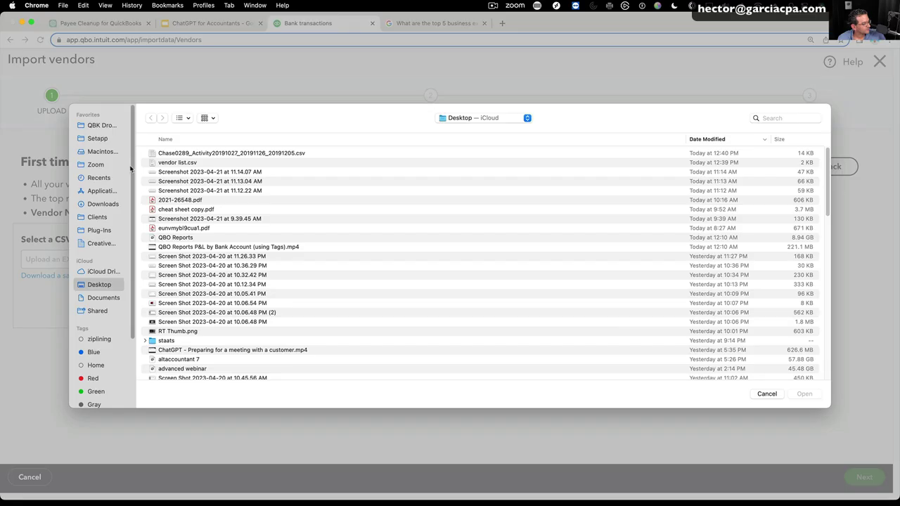
double_click(189, 161)
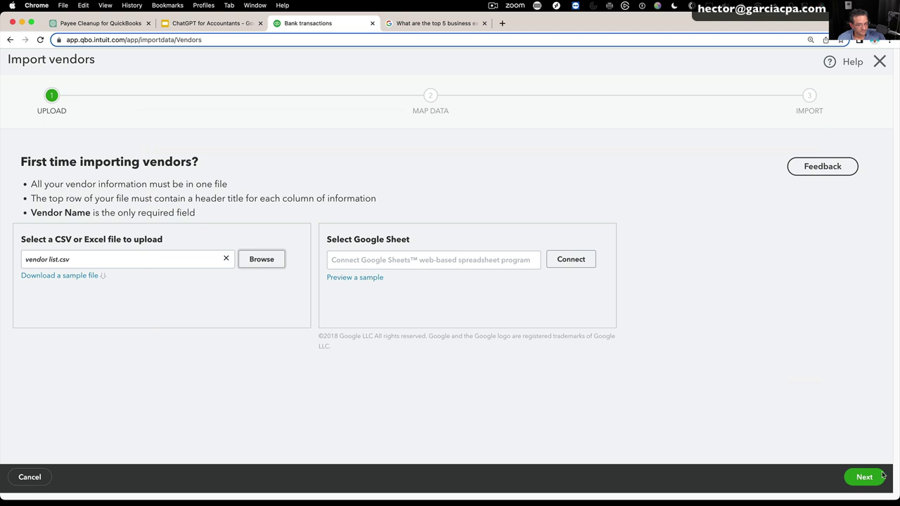
click(881, 476)
click(239, 194)
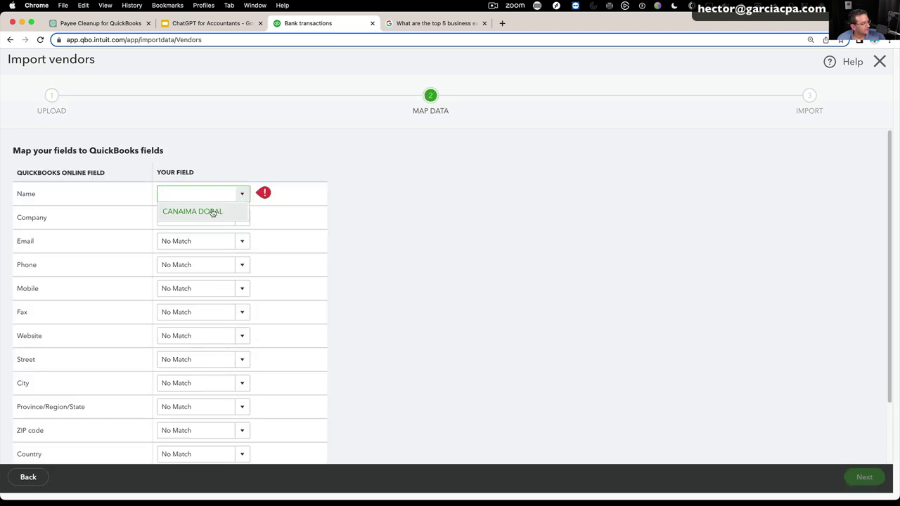
click(214, 211)
click(864, 477)
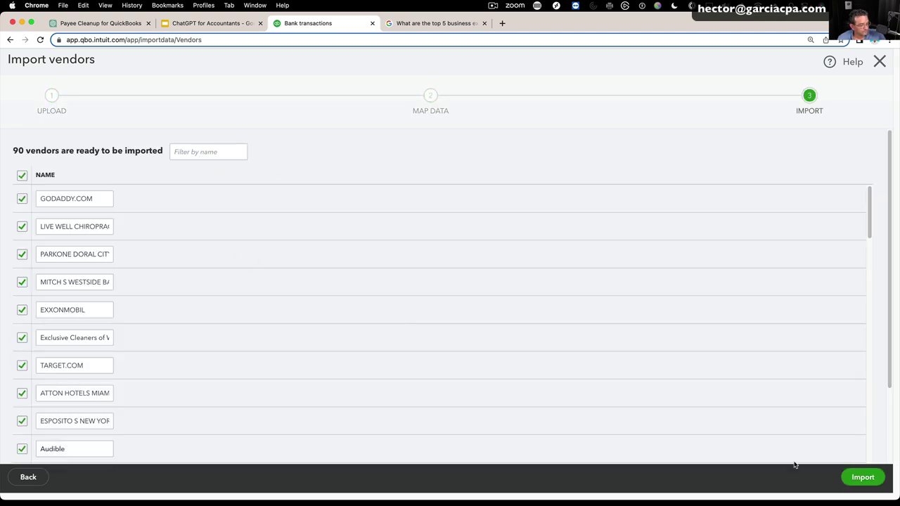
click(863, 478)
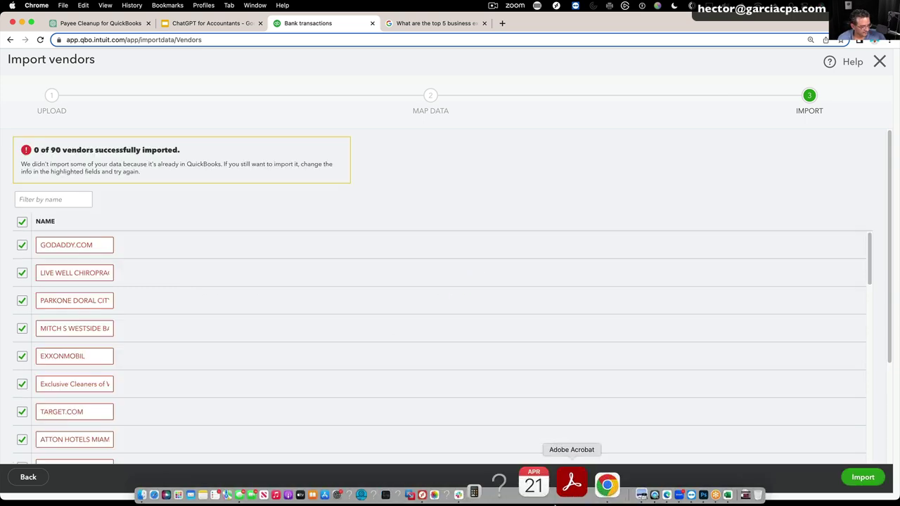
Return to Excel, agree to save only the active sheet as CSV, and go back to the QuickBooks vendor import
click(669, 482)
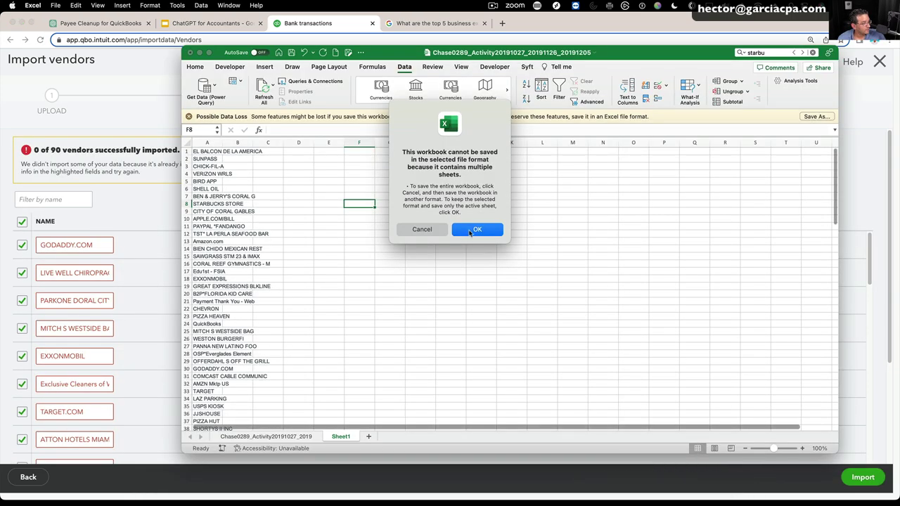
click(475, 230)
click(106, 204)
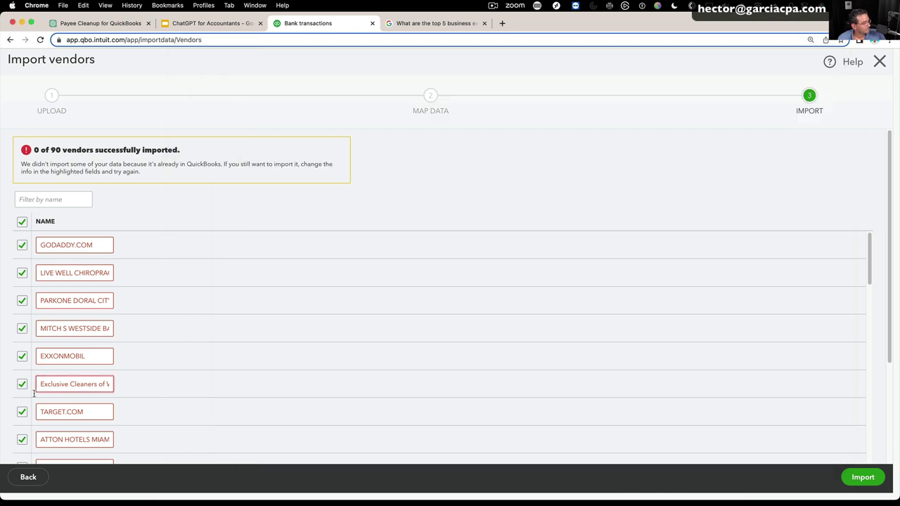
Go back to the upload stage, select the resaved vendor list.csv from the Desktop, and continue to field mapping
click(28, 477)
click(268, 263)
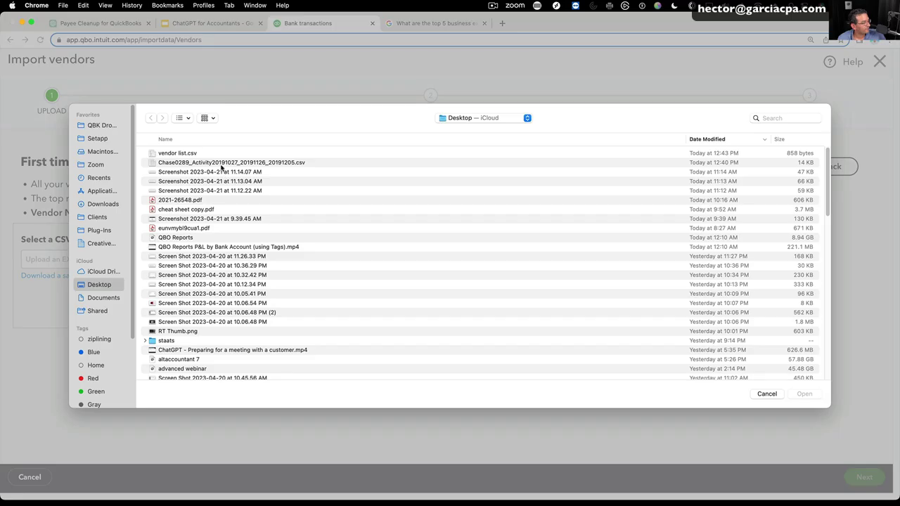
click(184, 154)
double_click(185, 153)
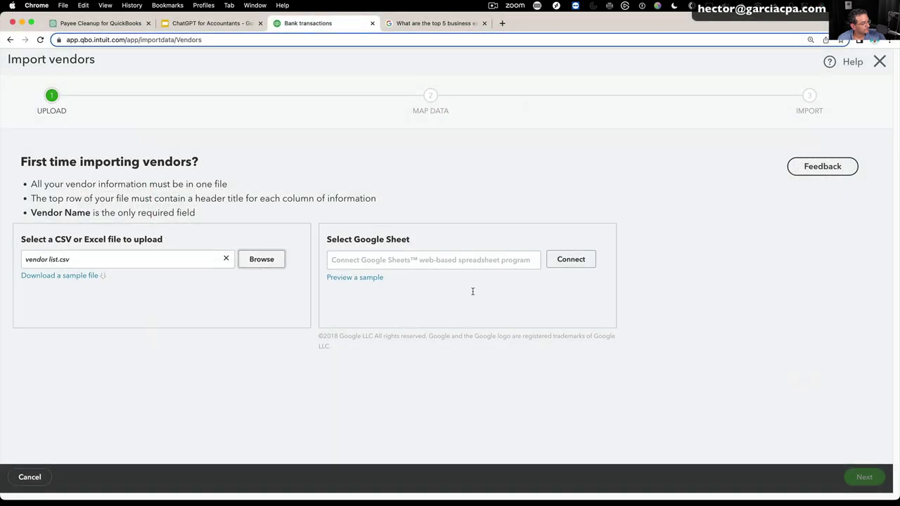
click(864, 477)
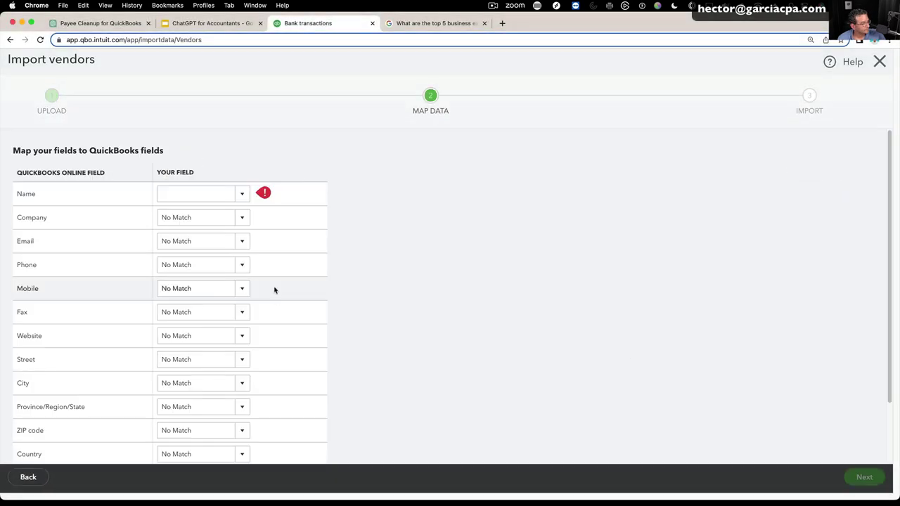
Map the Name field to the file's payee column and import all the listed vendors
click(242, 194)
click(239, 209)
click(864, 478)
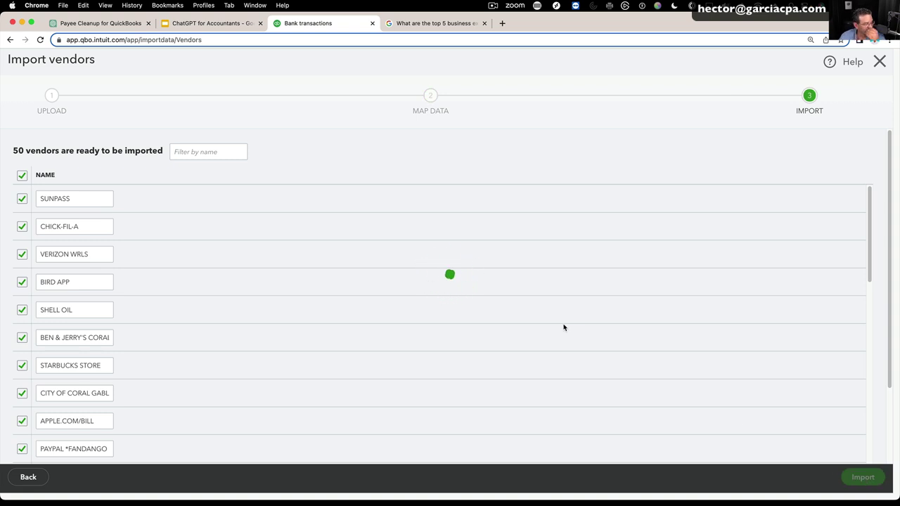
Look over the vendors left out of the import and exit the vendor import without saving
scroll(304, 282, down, 3)
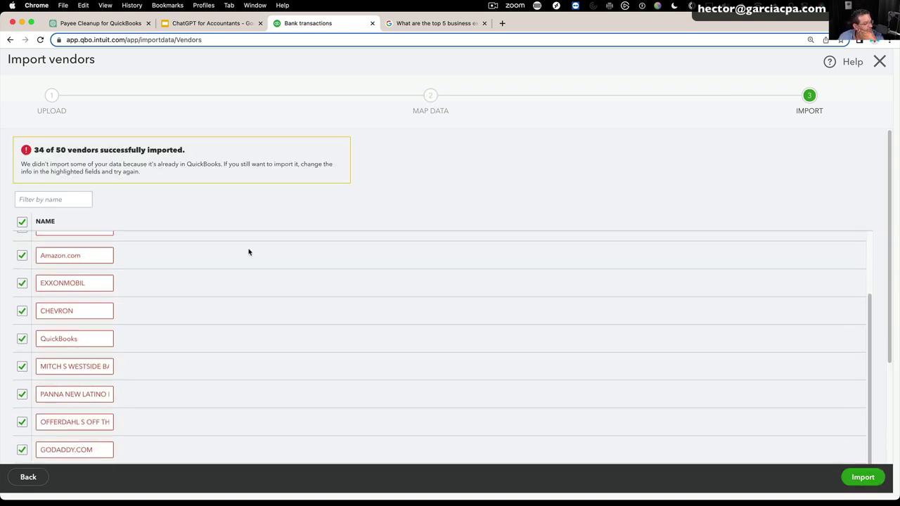
scroll(249, 251, up, 3)
click(880, 62)
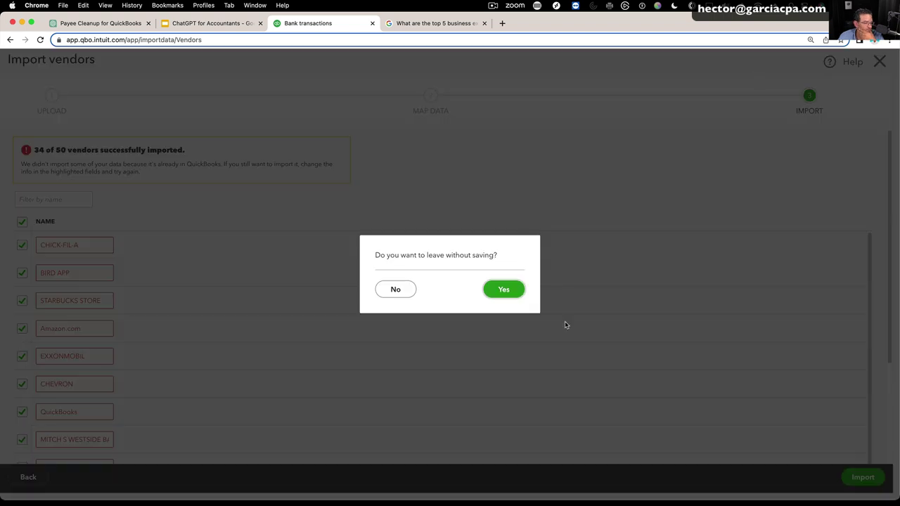
click(516, 290)
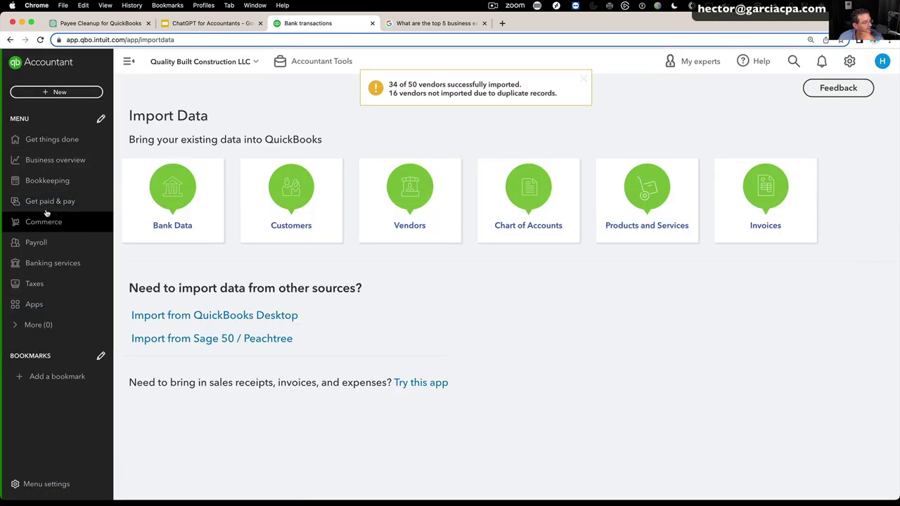
Open the bank transactions and check which November 2022 entries have a payee assigned
click(50, 181)
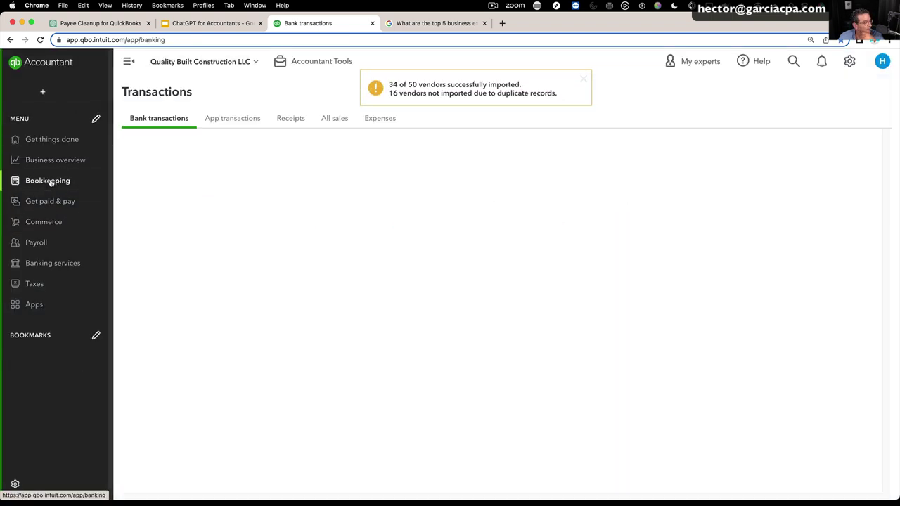
scroll(404, 235, down, 5)
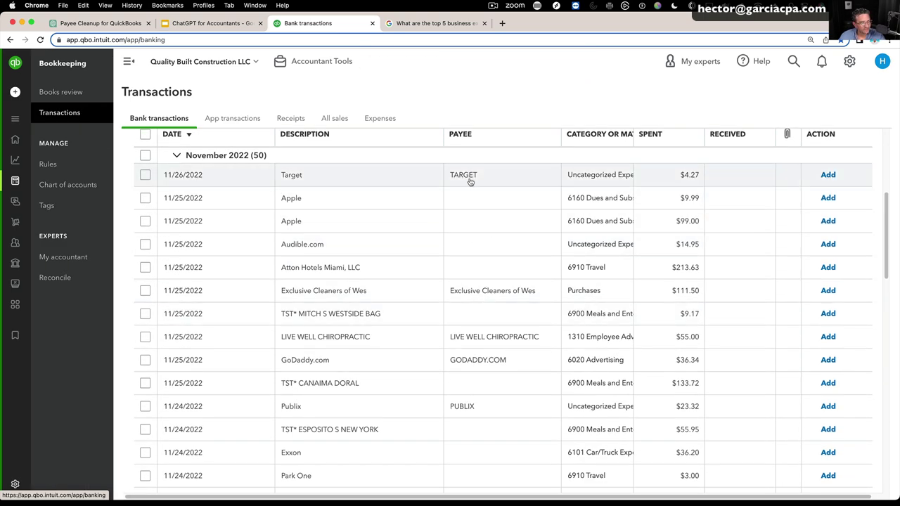
scroll(498, 297, down, 8)
scroll(504, 363, down, 6)
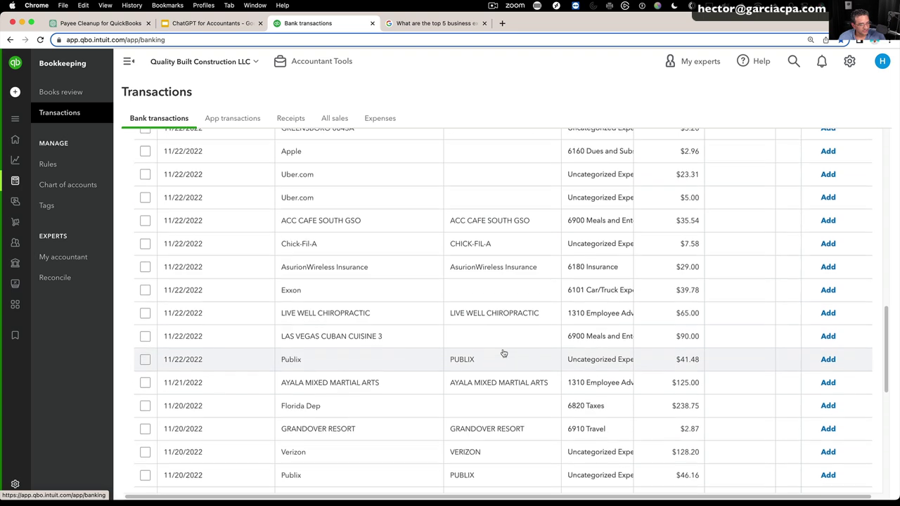
scroll(507, 365, down, 3)
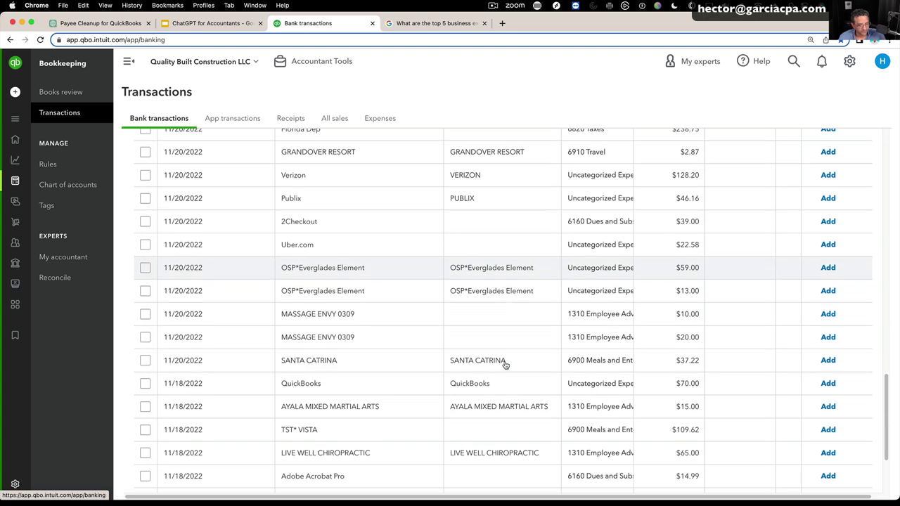
scroll(512, 394, down, 2)
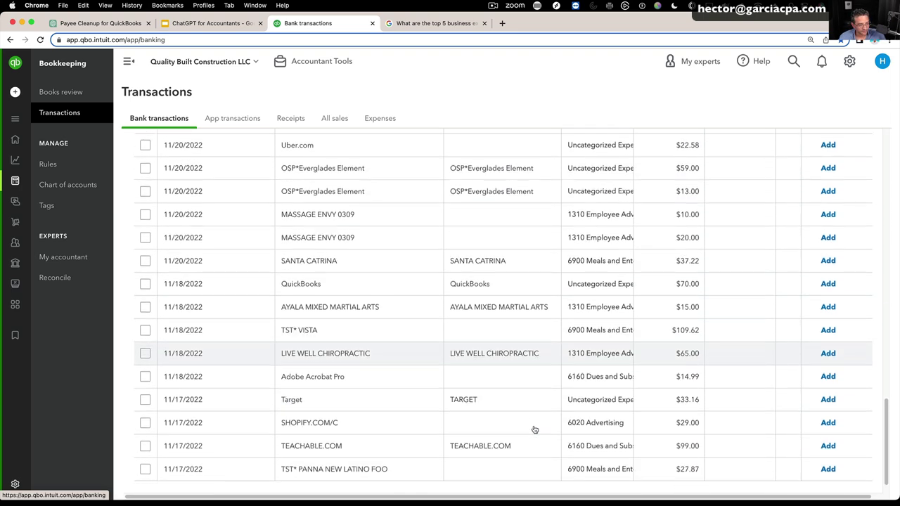
scroll(534, 427, up, 2)
Assign the existing vendor UBER to the 11/20/2022 Uber.com transaction of $22.58 and collapse its details
click(479, 234)
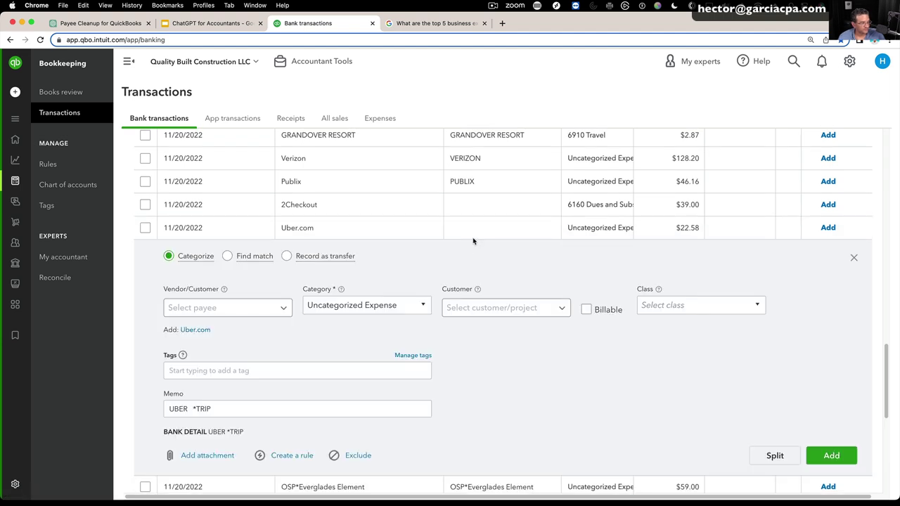
click(201, 310)
text(uber)
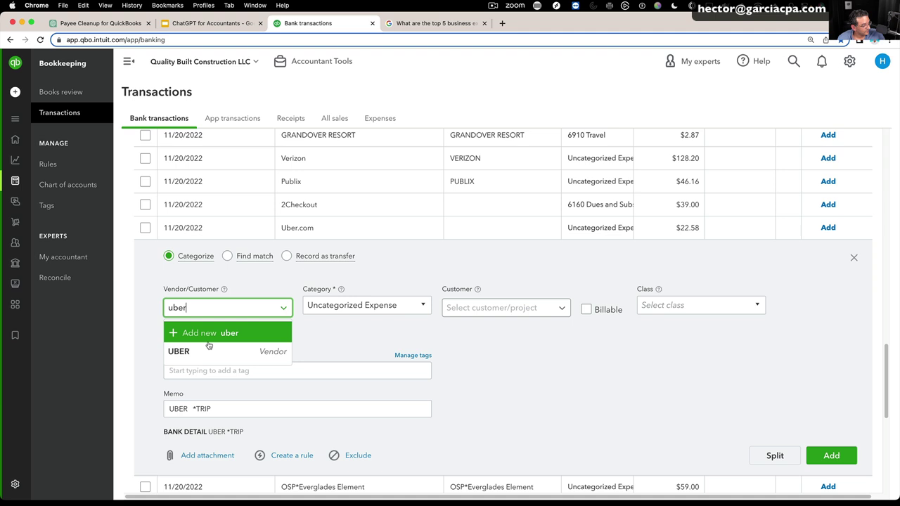
key(Down)
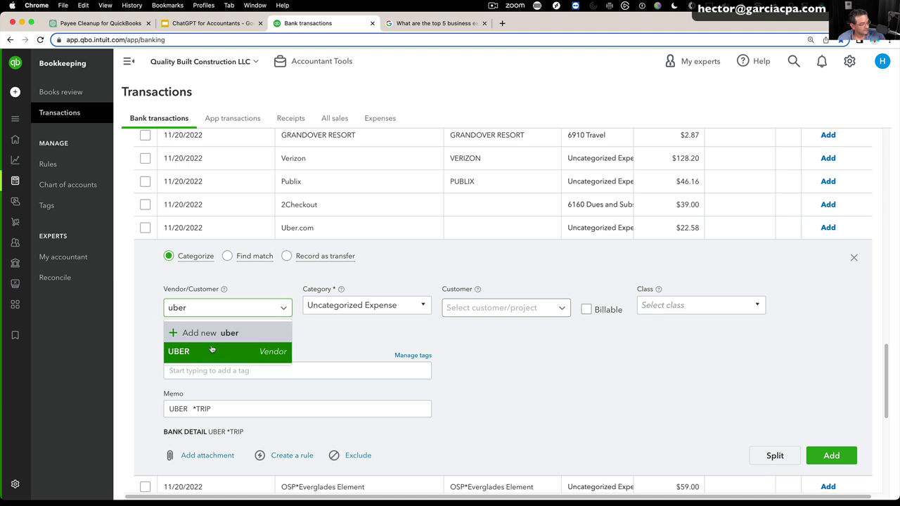
key(Return)
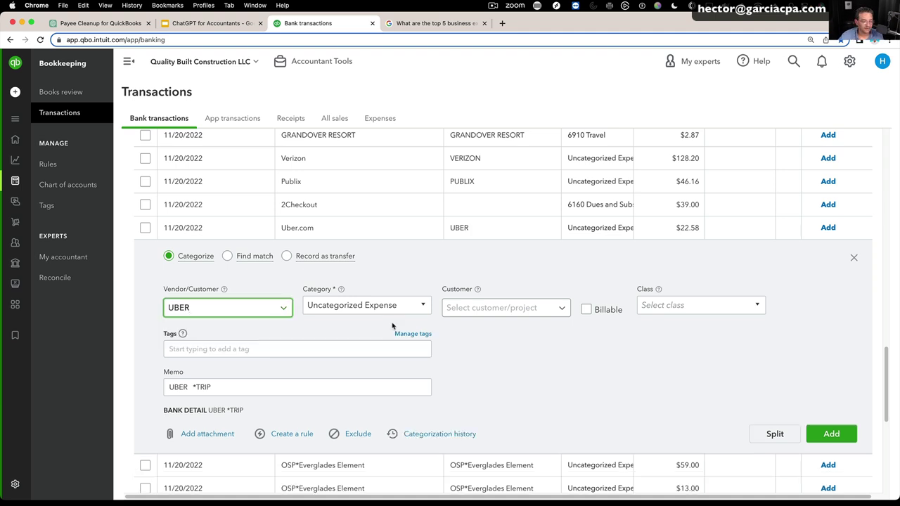
click(853, 258)
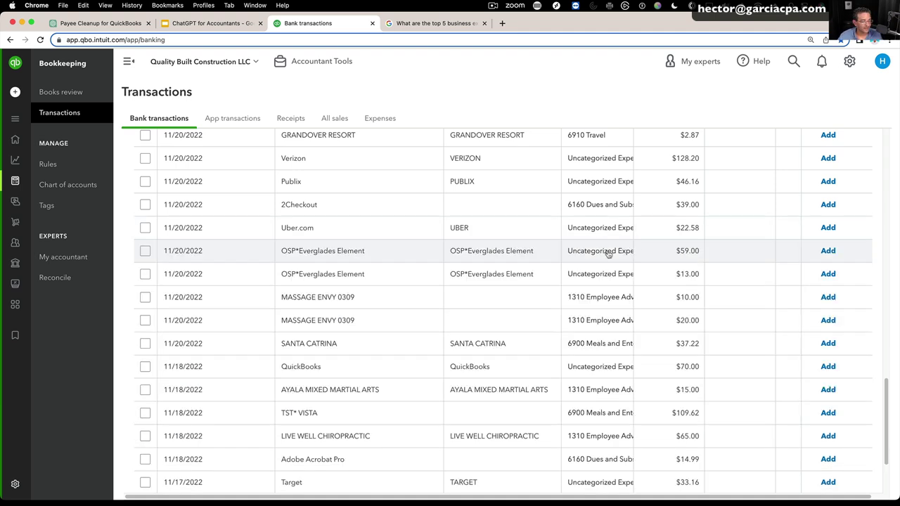
scroll(580, 274, down, 3)
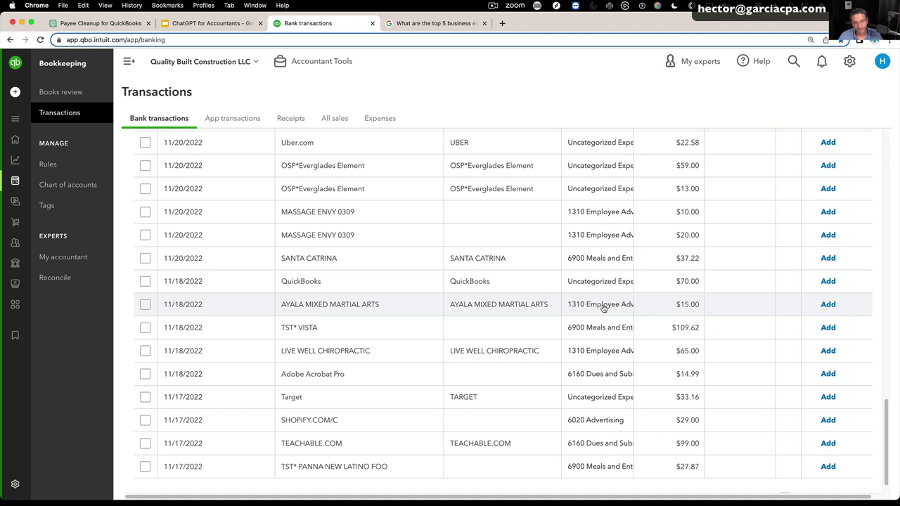
scroll(602, 323, down, 1)
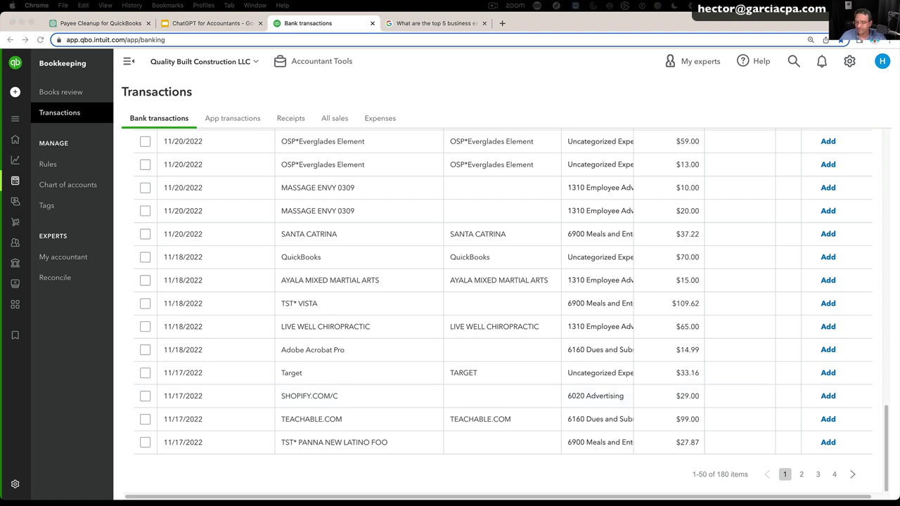
Review the payees on the first page of bank transactions and expand the 11/20/2022 OSP*Everglades Element transaction of $59.00
scroll(458, 274, up, 5)
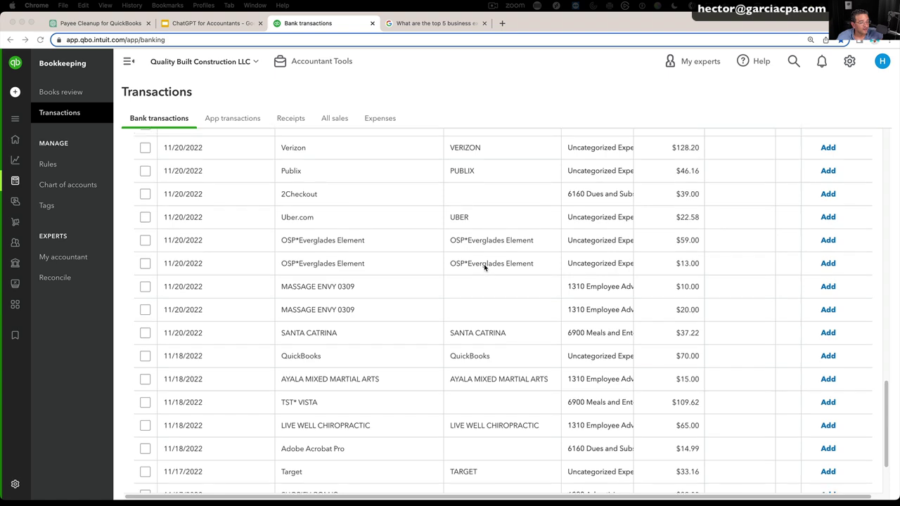
scroll(514, 252, down, 3)
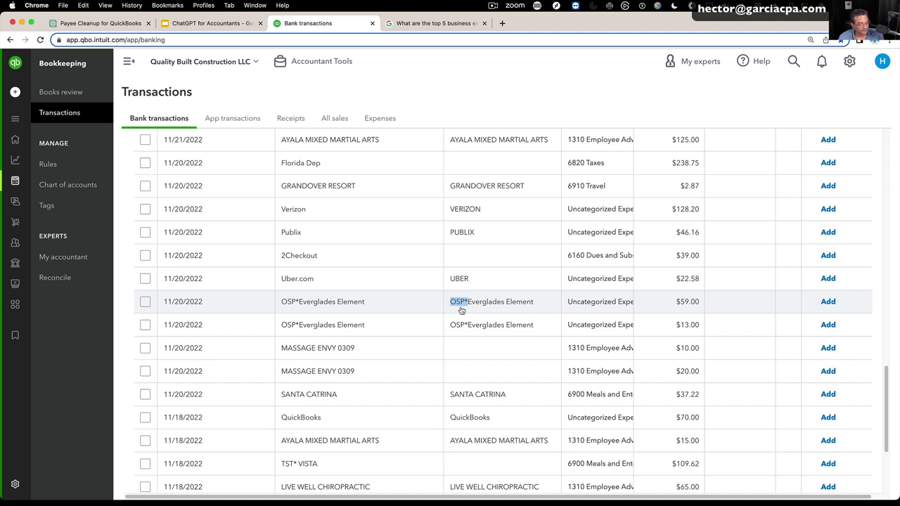
click(461, 310)
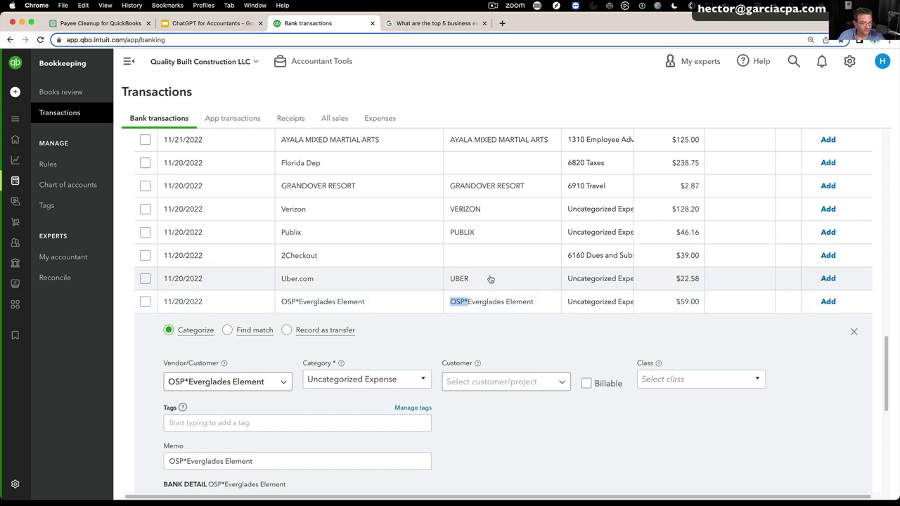
scroll(492, 277, up, 10)
scroll(496, 274, up, 15)
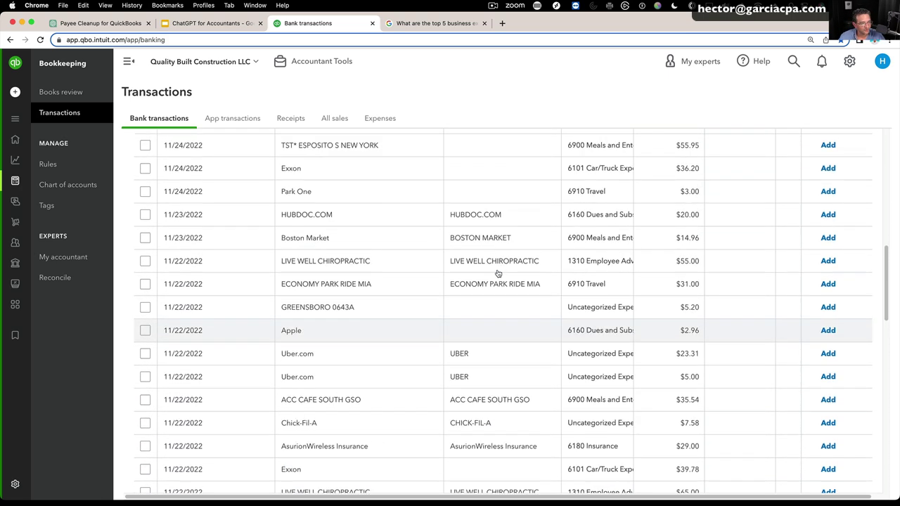
scroll(517, 288, up, 4)
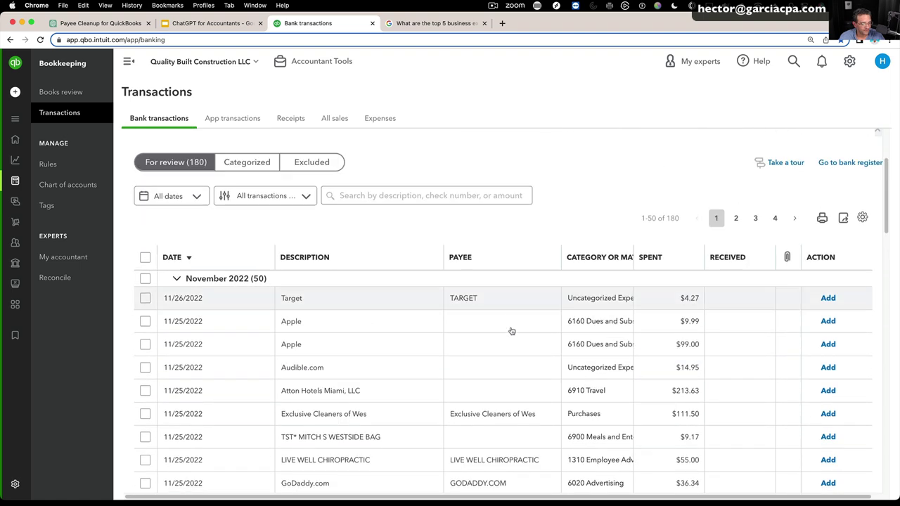
scroll(512, 330, down, 20)
scroll(513, 330, down, 2)
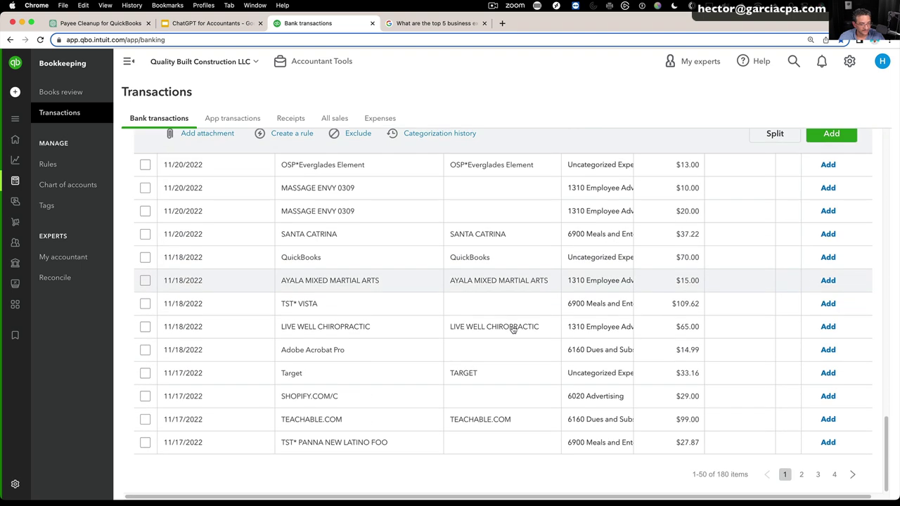
Check the payees on the second page of bank transactions and expand the 11/13/2022 OSP*Everglades Element transaction of $550.00
click(801, 475)
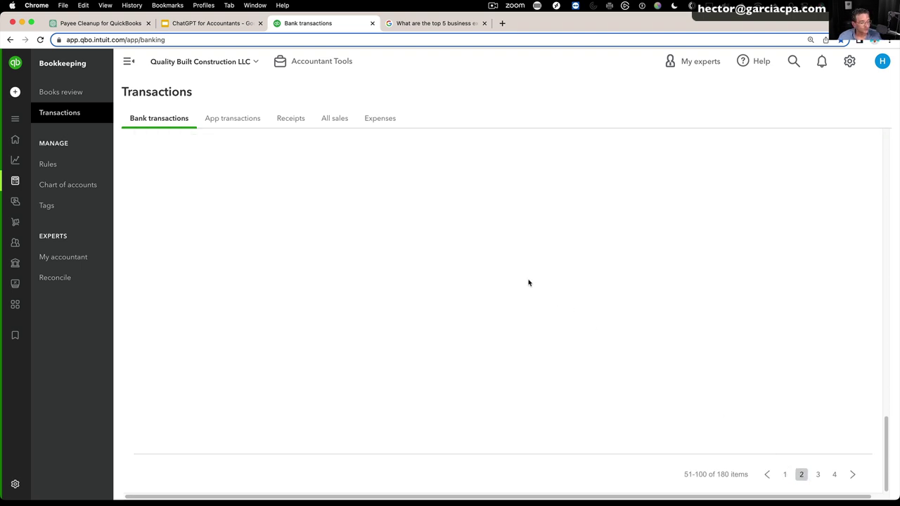
scroll(496, 381, up, 10)
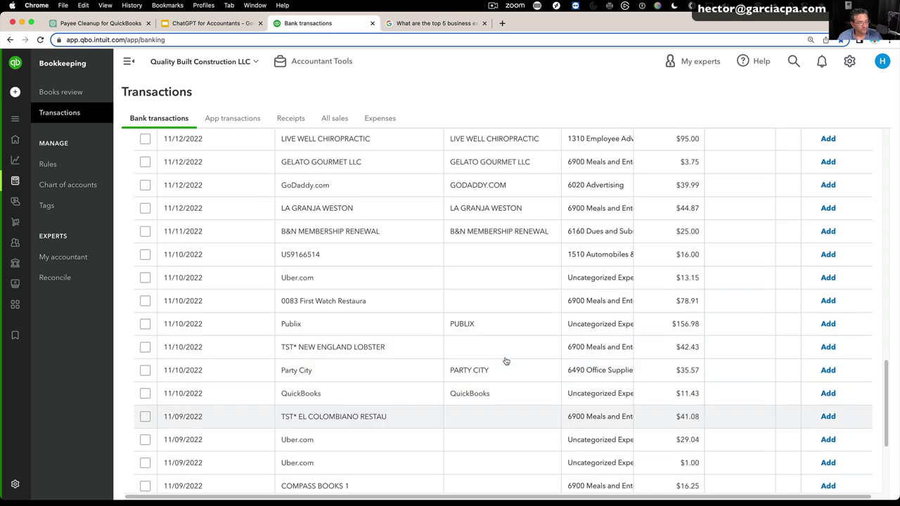
scroll(509, 232, up, 5)
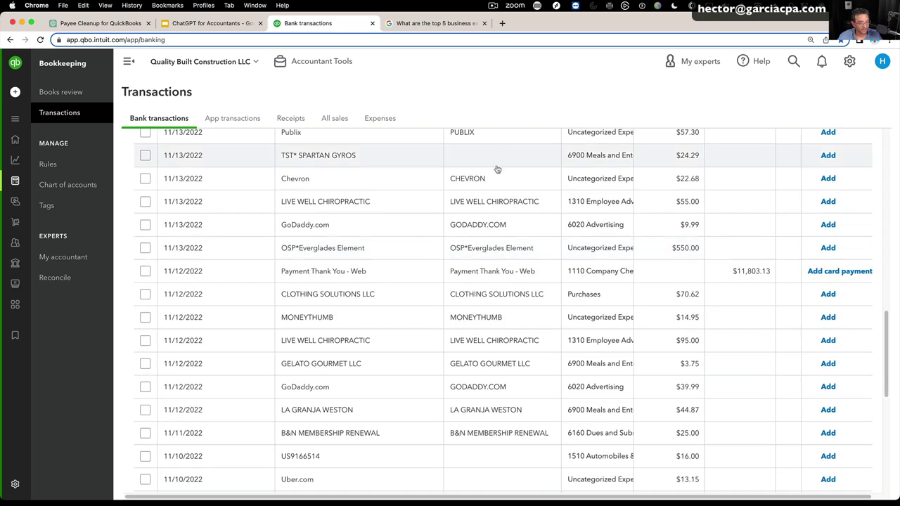
scroll(509, 309, down, 3)
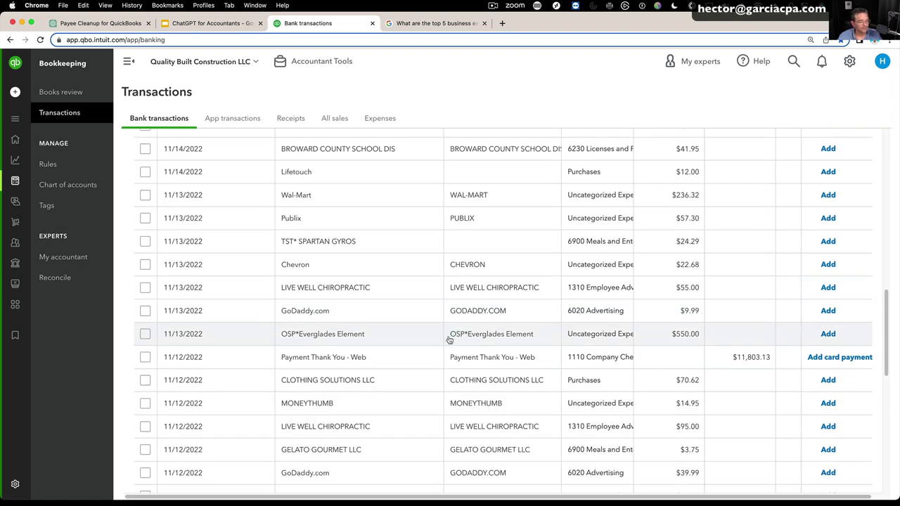
click(479, 343)
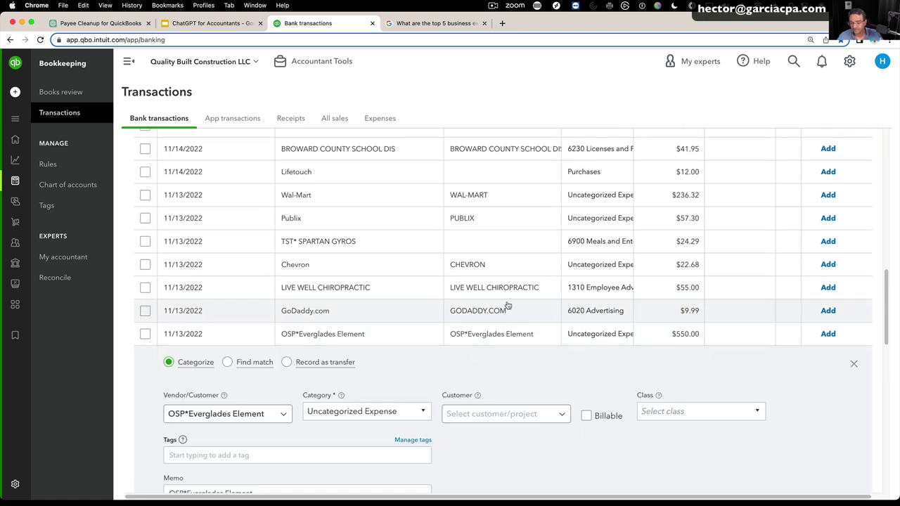
scroll(507, 304, up, 15)
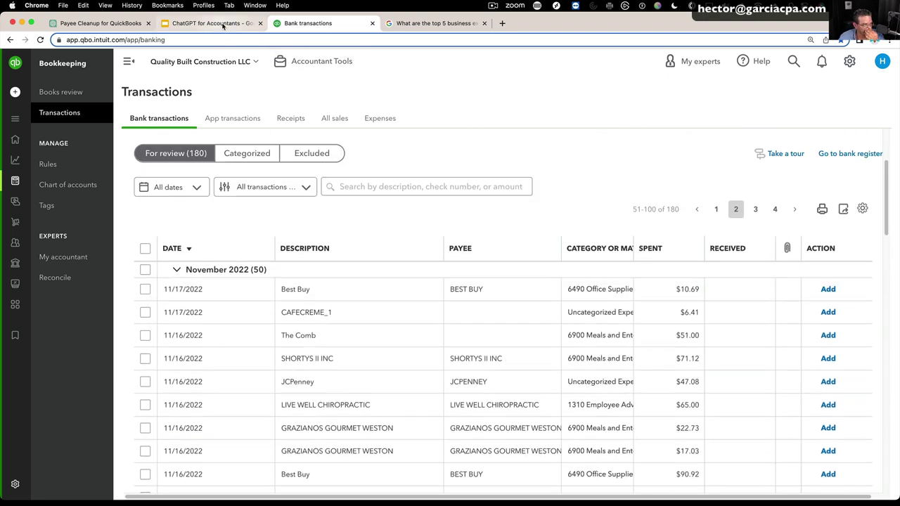
Switch to the Payee Cleanup chat in ChatGPT and look over the cleaned payee table down to its last row
click(102, 23)
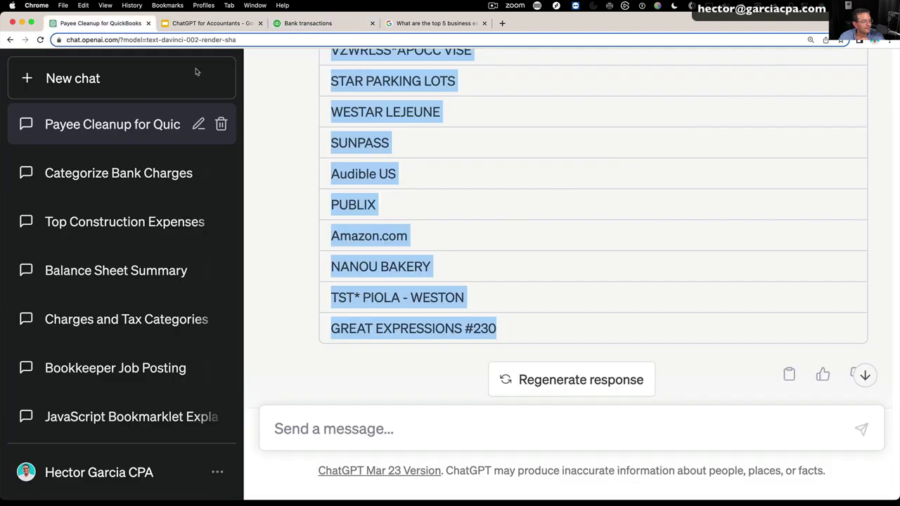
click(381, 355)
scroll(442, 305, up, 5)
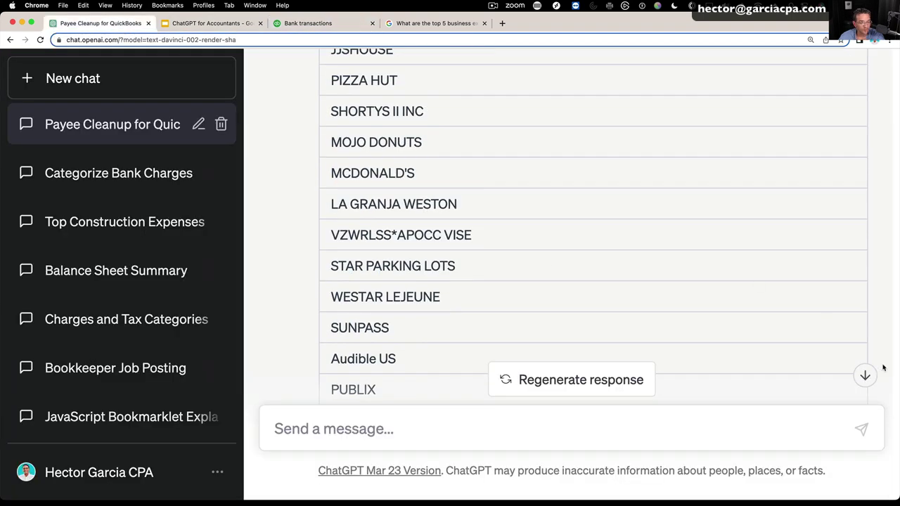
scroll(835, 264, up, 10)
scroll(822, 261, up, 5)
scroll(710, 299, down, 15)
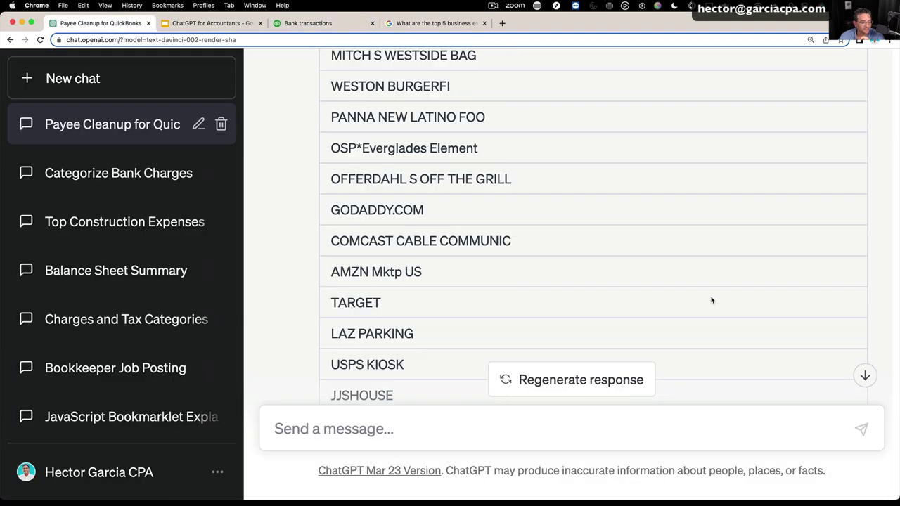
scroll(707, 301, up, 1)
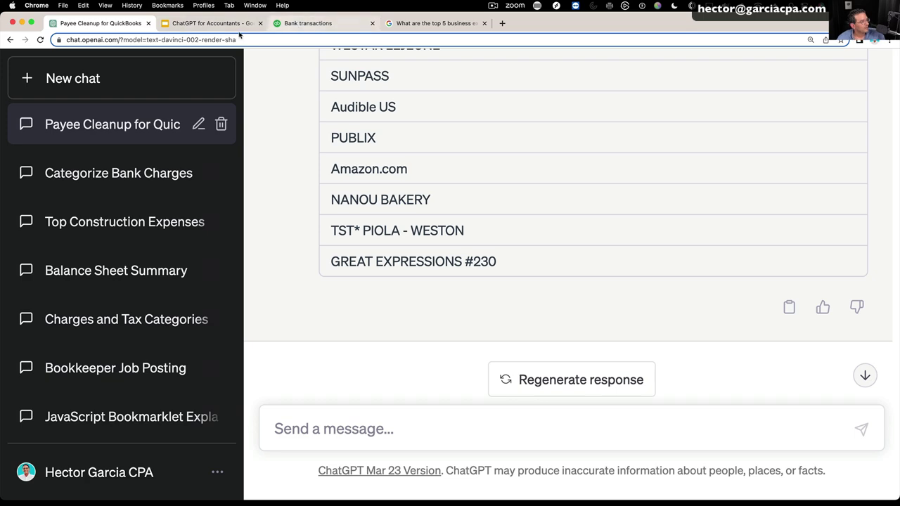
Switch to the ChatGPT for Accountants presentation in Google Slides and start the slideshow from the Categorizing Expenses slide
click(211, 23)
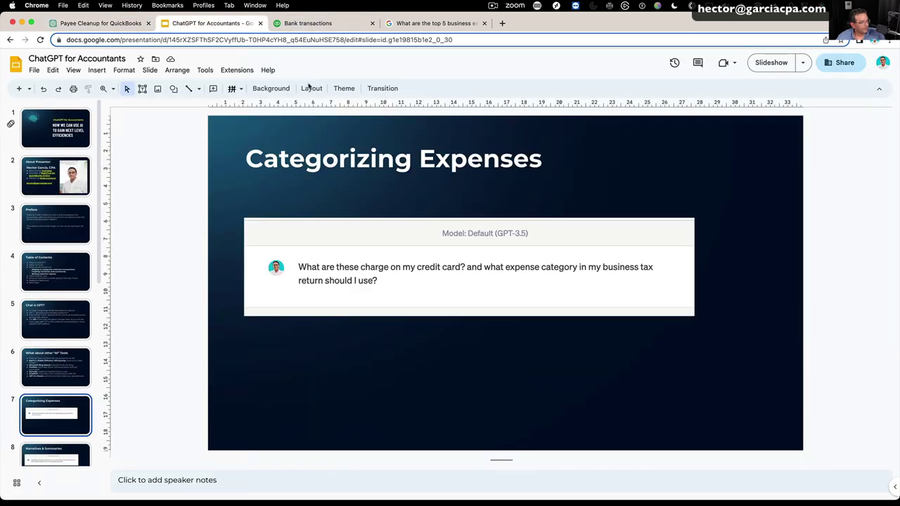
click(769, 61)
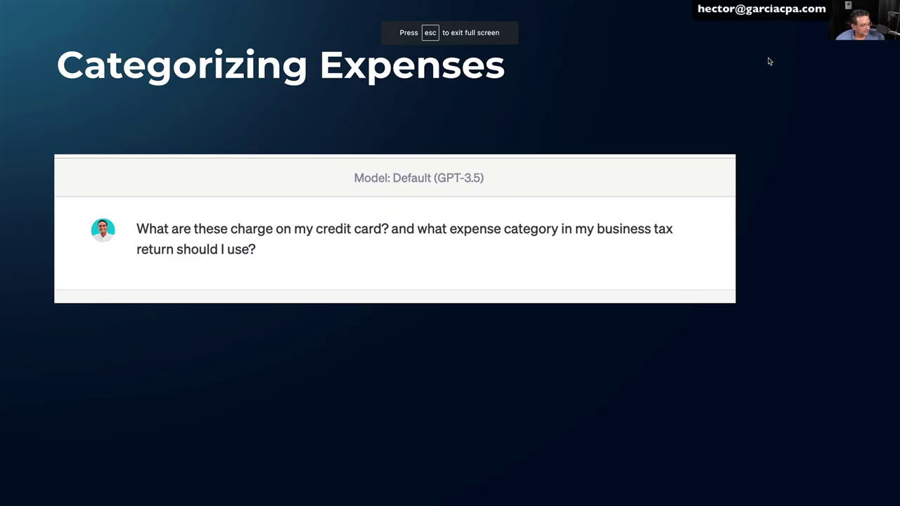